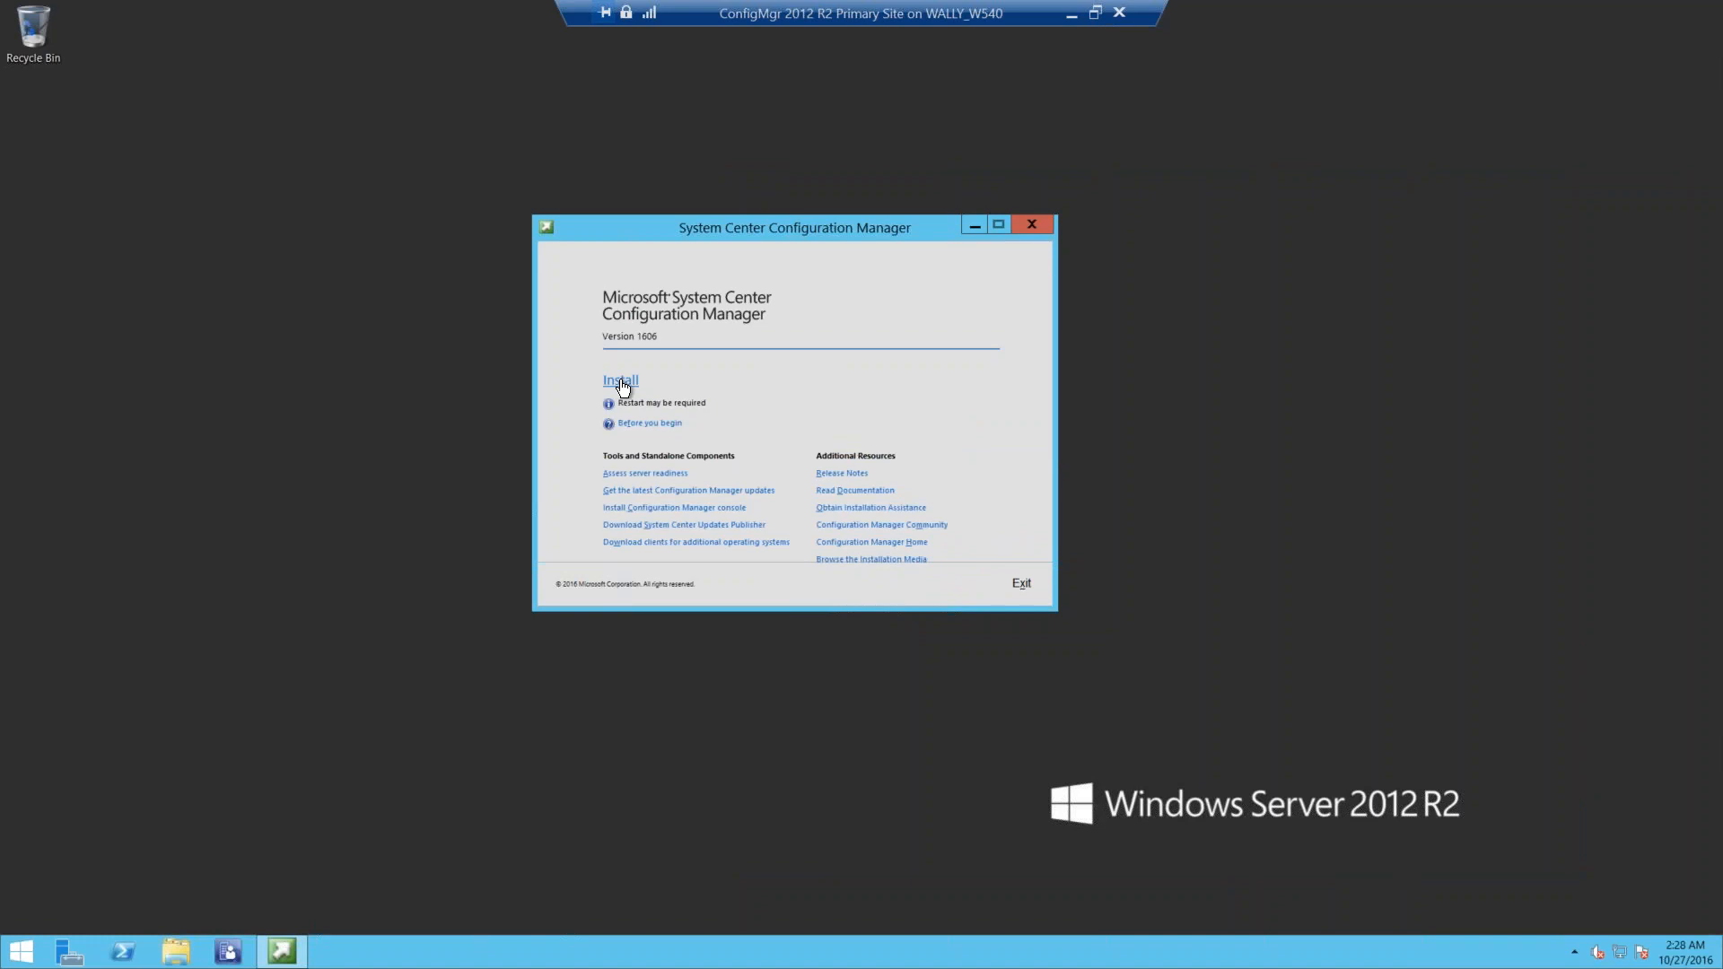
- Start the Configuration Manager 1606 installation and continue to the product key page with the option to upgrade this Configuration Manager site
click(621, 381)
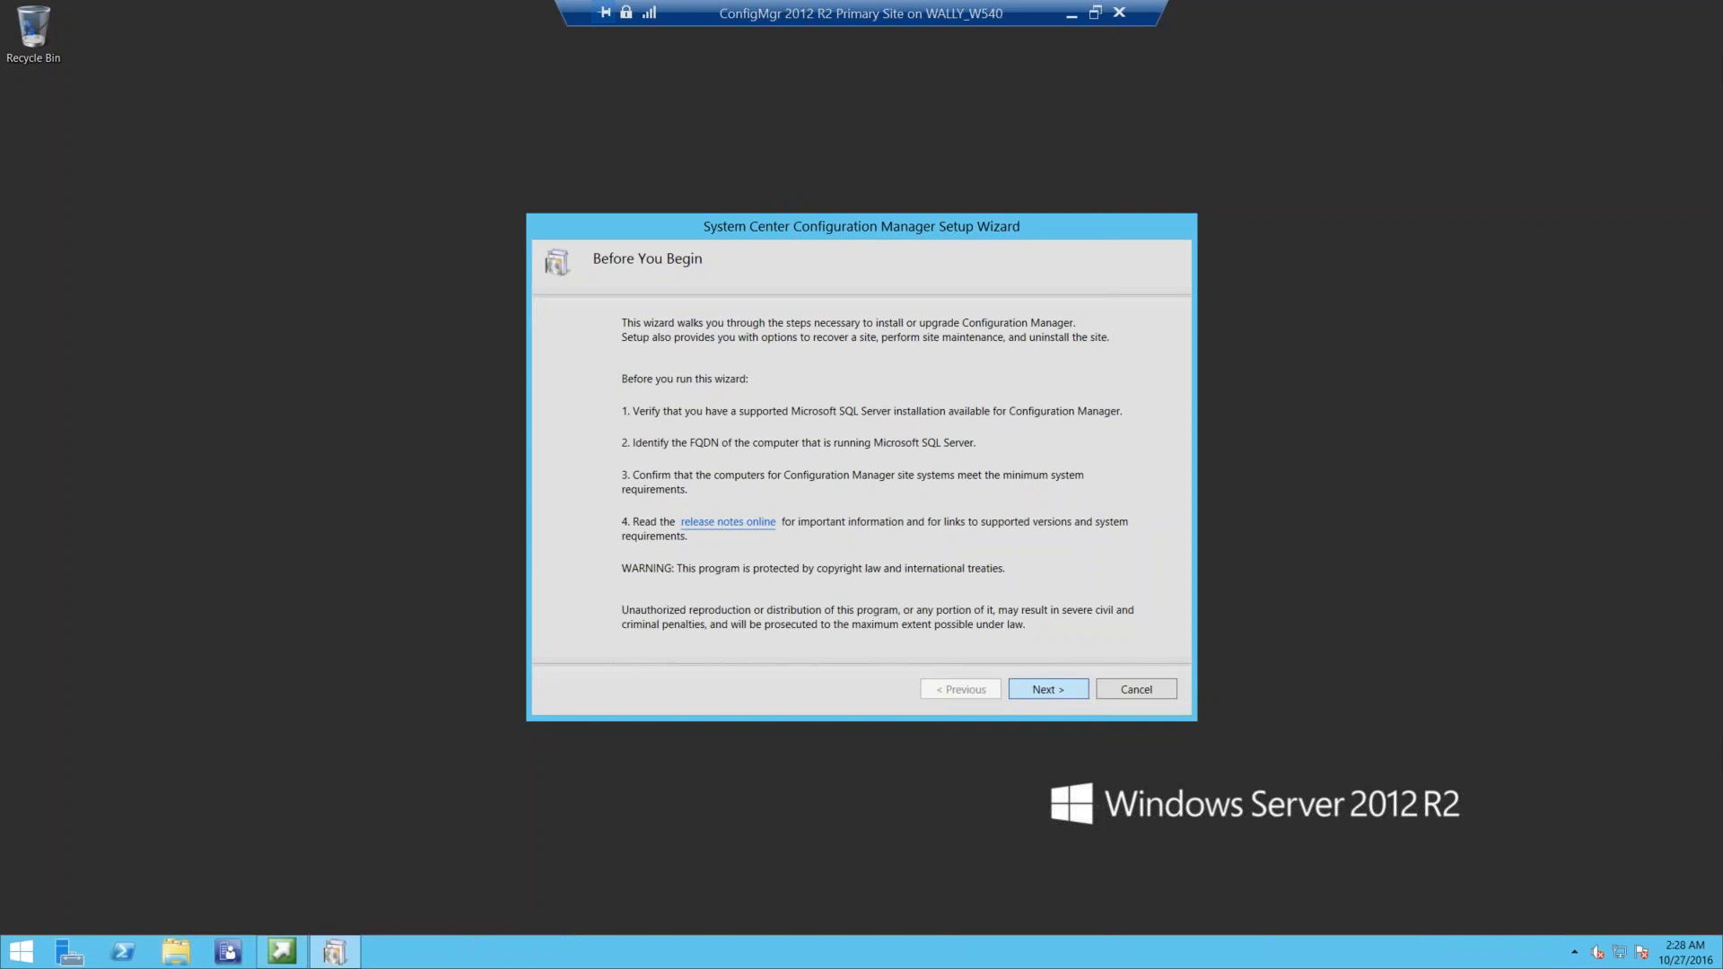
key(Return)
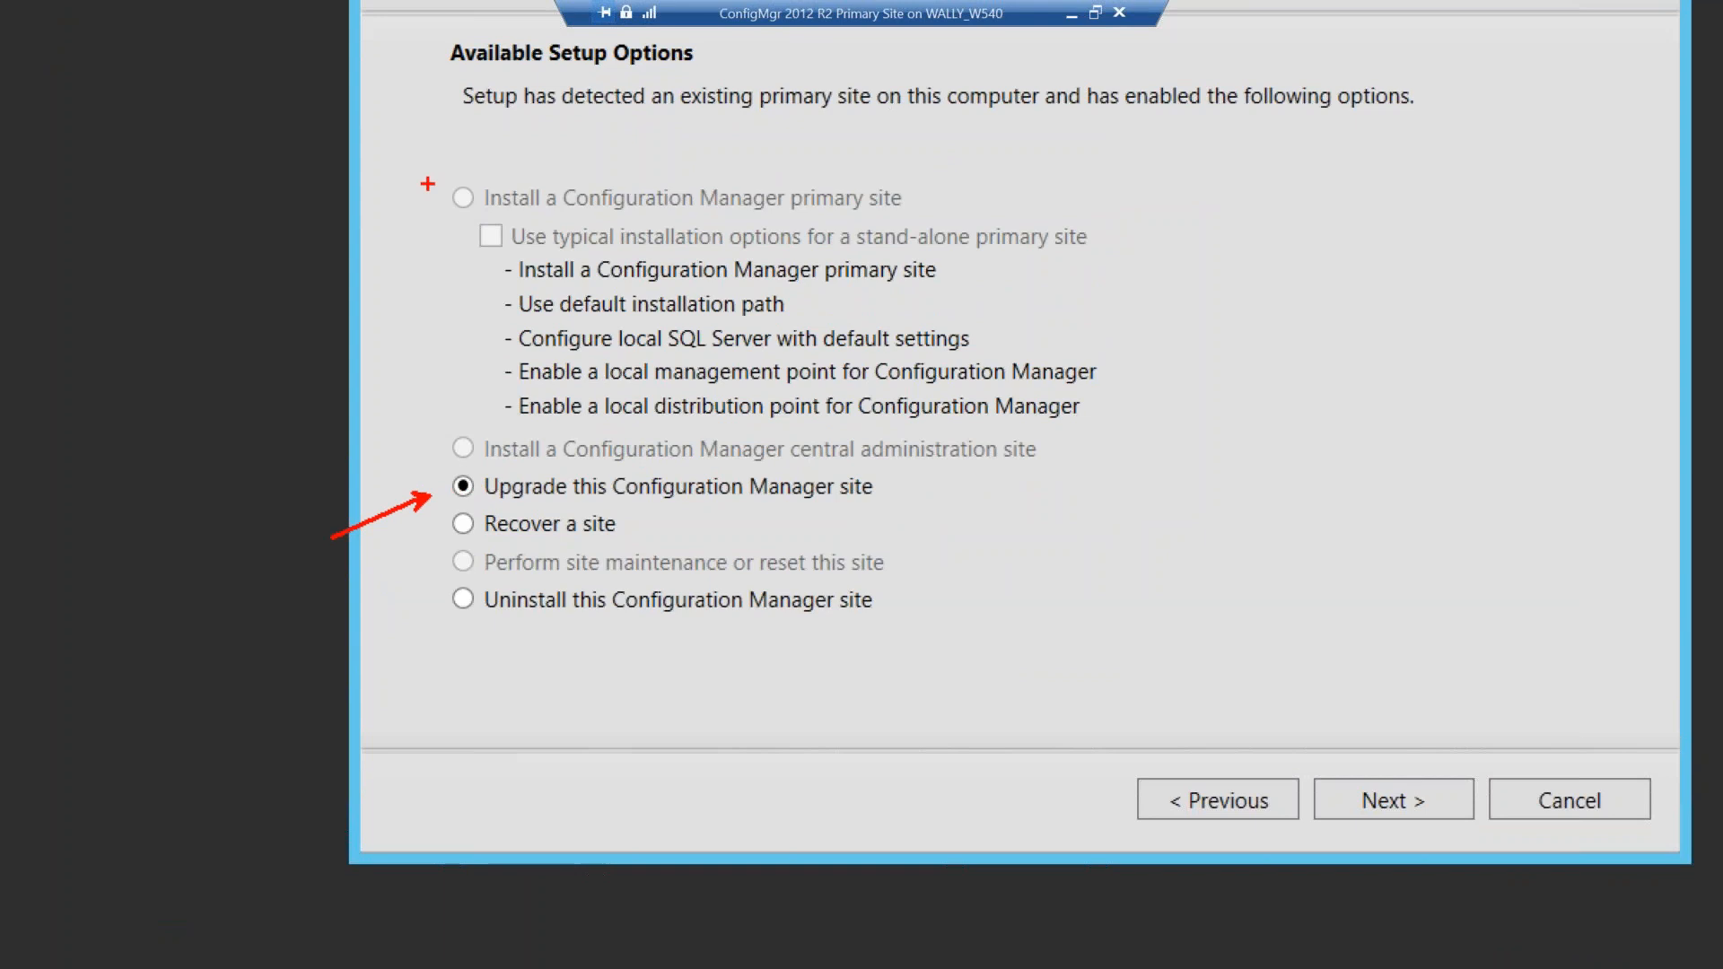
mouse_move(429, 178)
mouse_down()
mouse_move(539, 350)
mouse_move(1113, 471)
mouse_up()
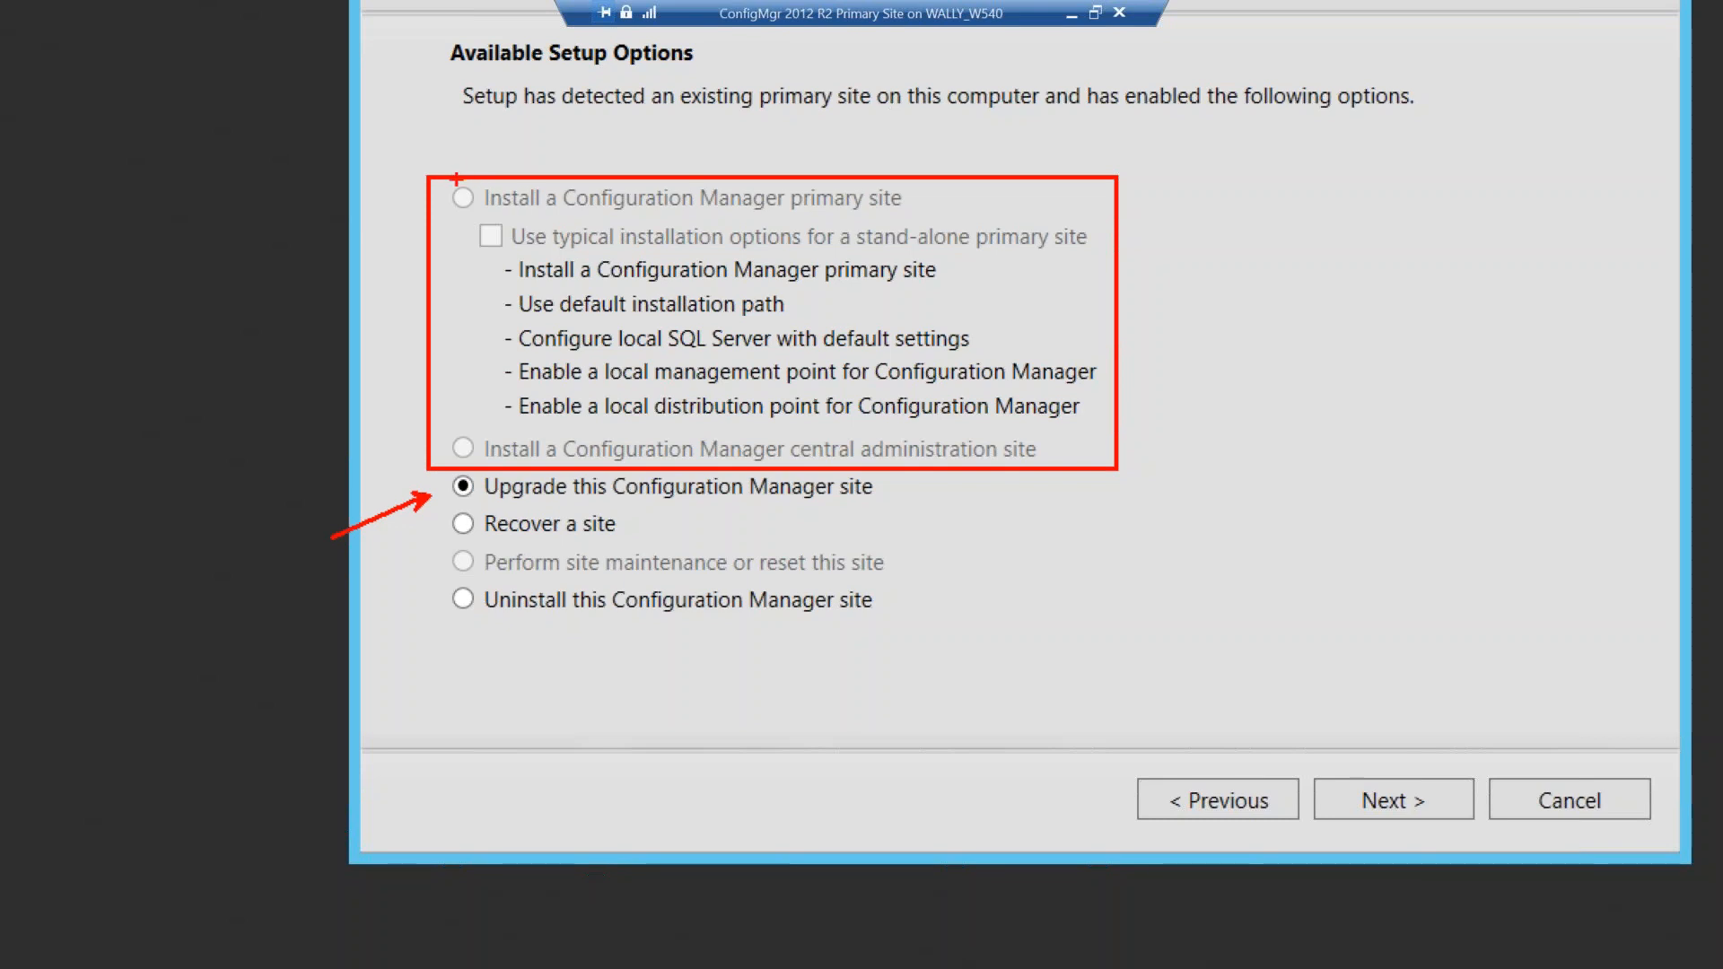
drag(458, 201, 380, 133)
key(Escape)
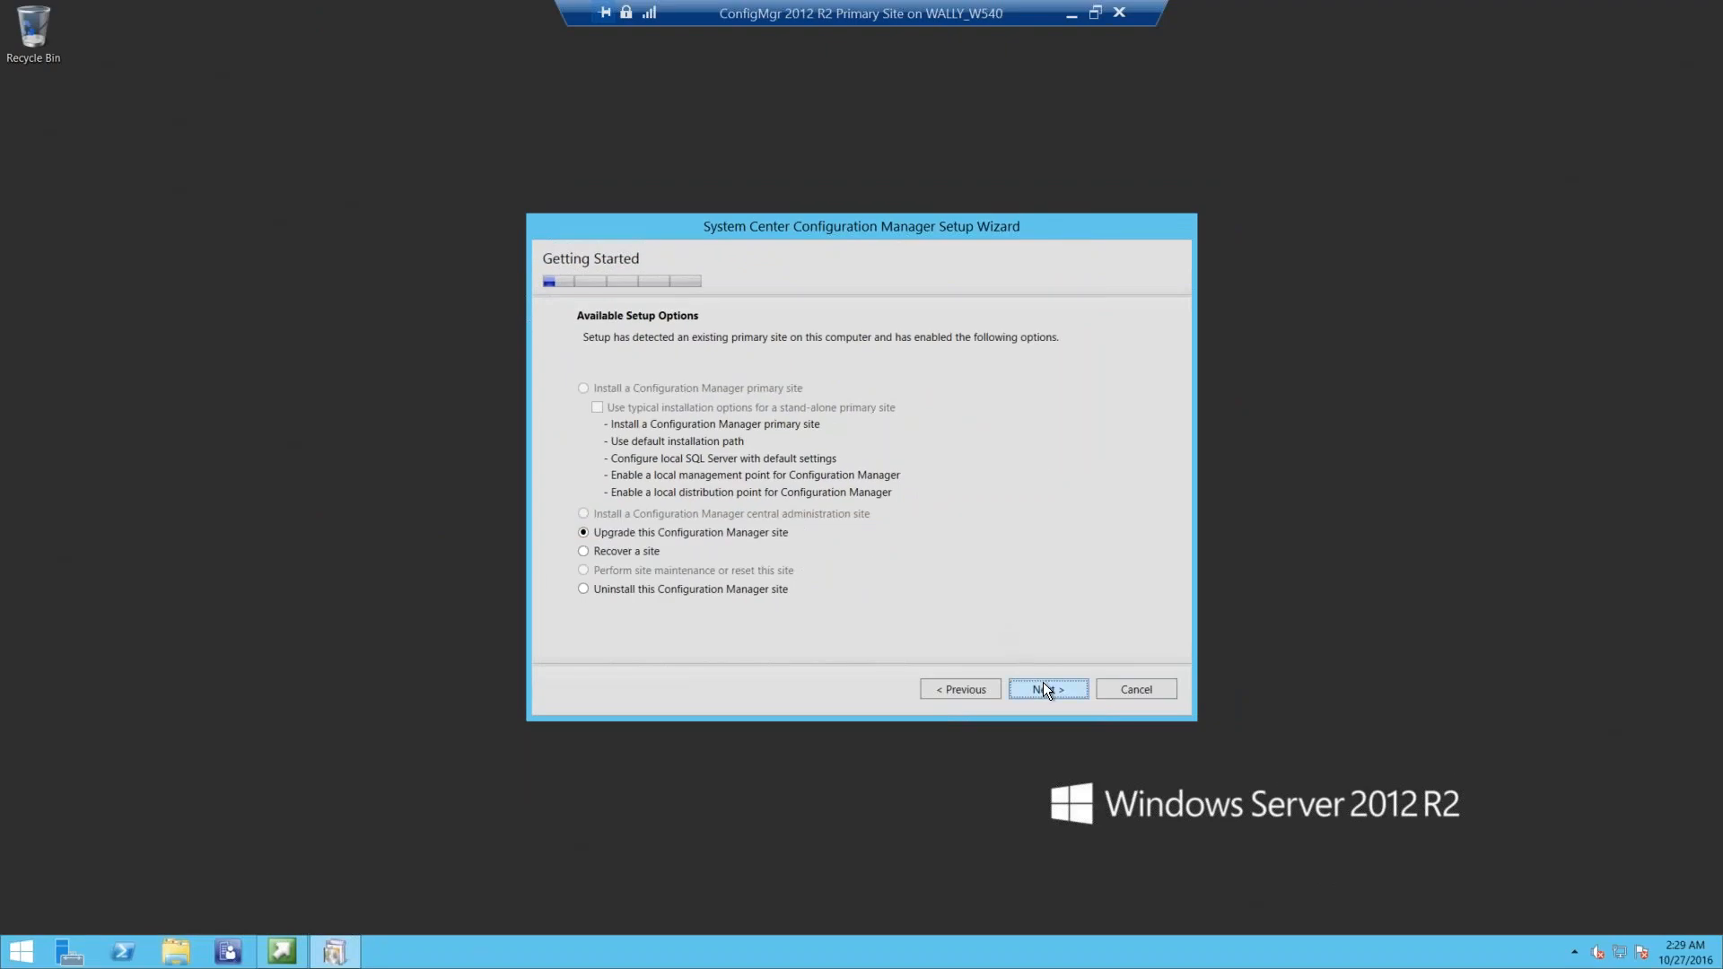
click(1042, 688)
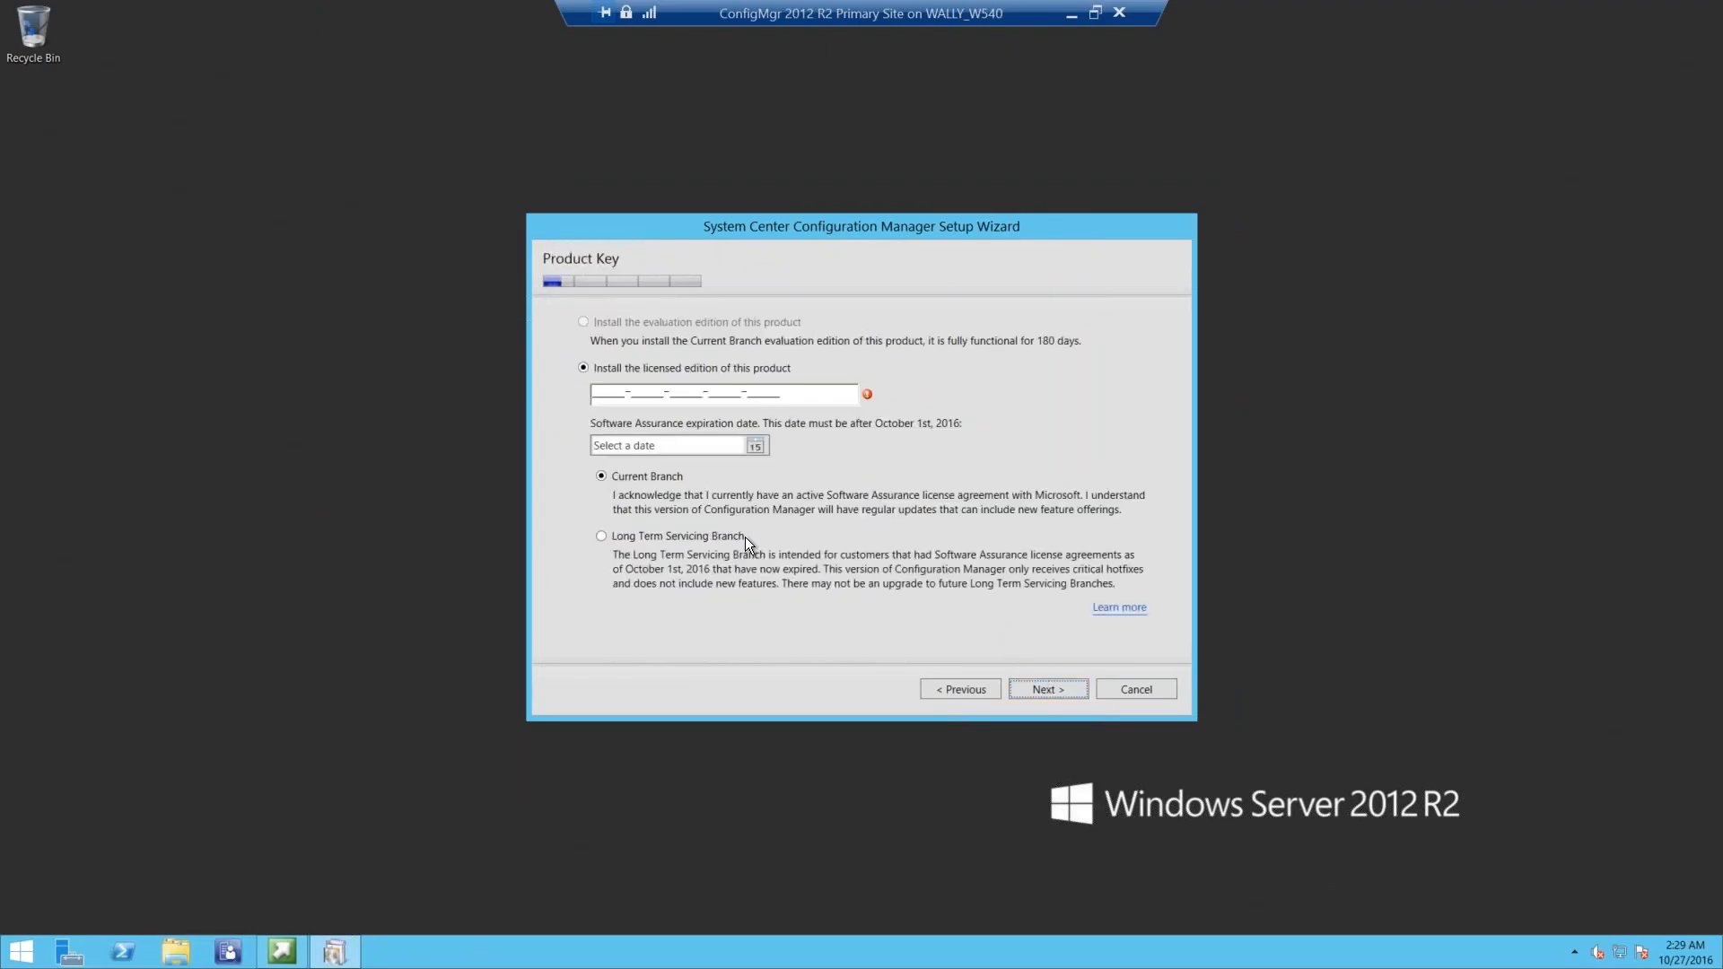
- Examine the licensed edition, Software Assurance expiration date, Current Branch and Long Term Servicing Branch options for the product key
key(ctrl+1)
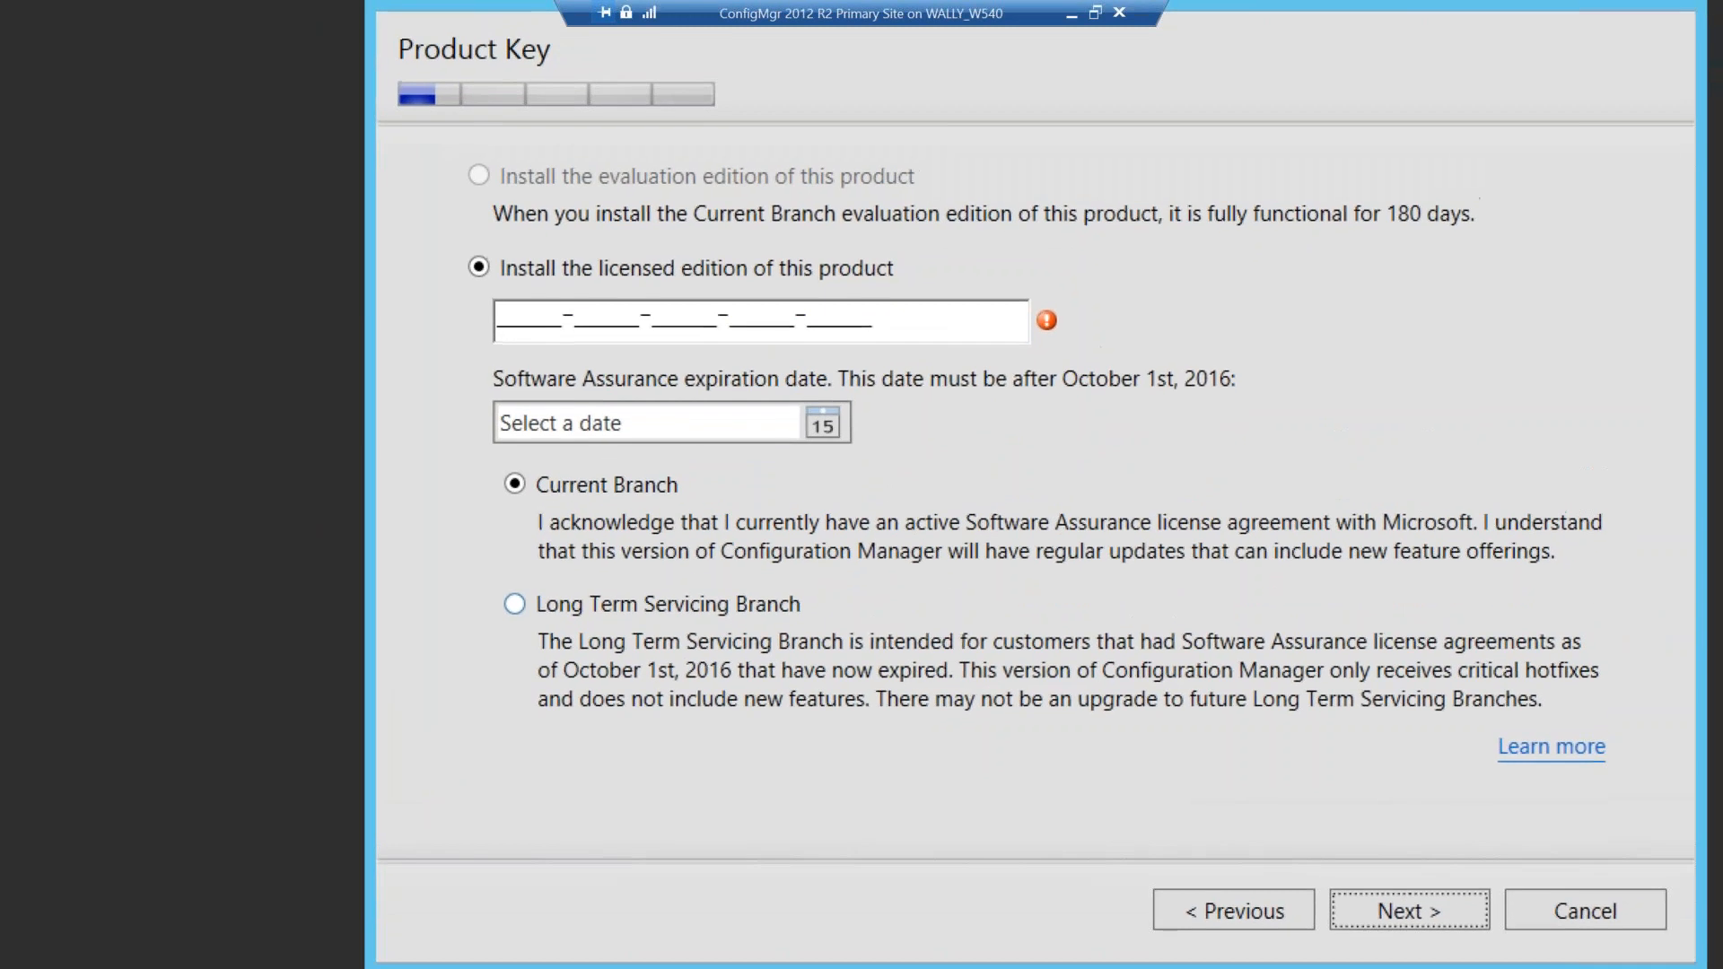
mouse_move(432, 135)
mouse_down()
mouse_move(851, 345)
mouse_move(1063, 347)
mouse_move(1289, 389)
mouse_move(1338, 357)
mouse_up()
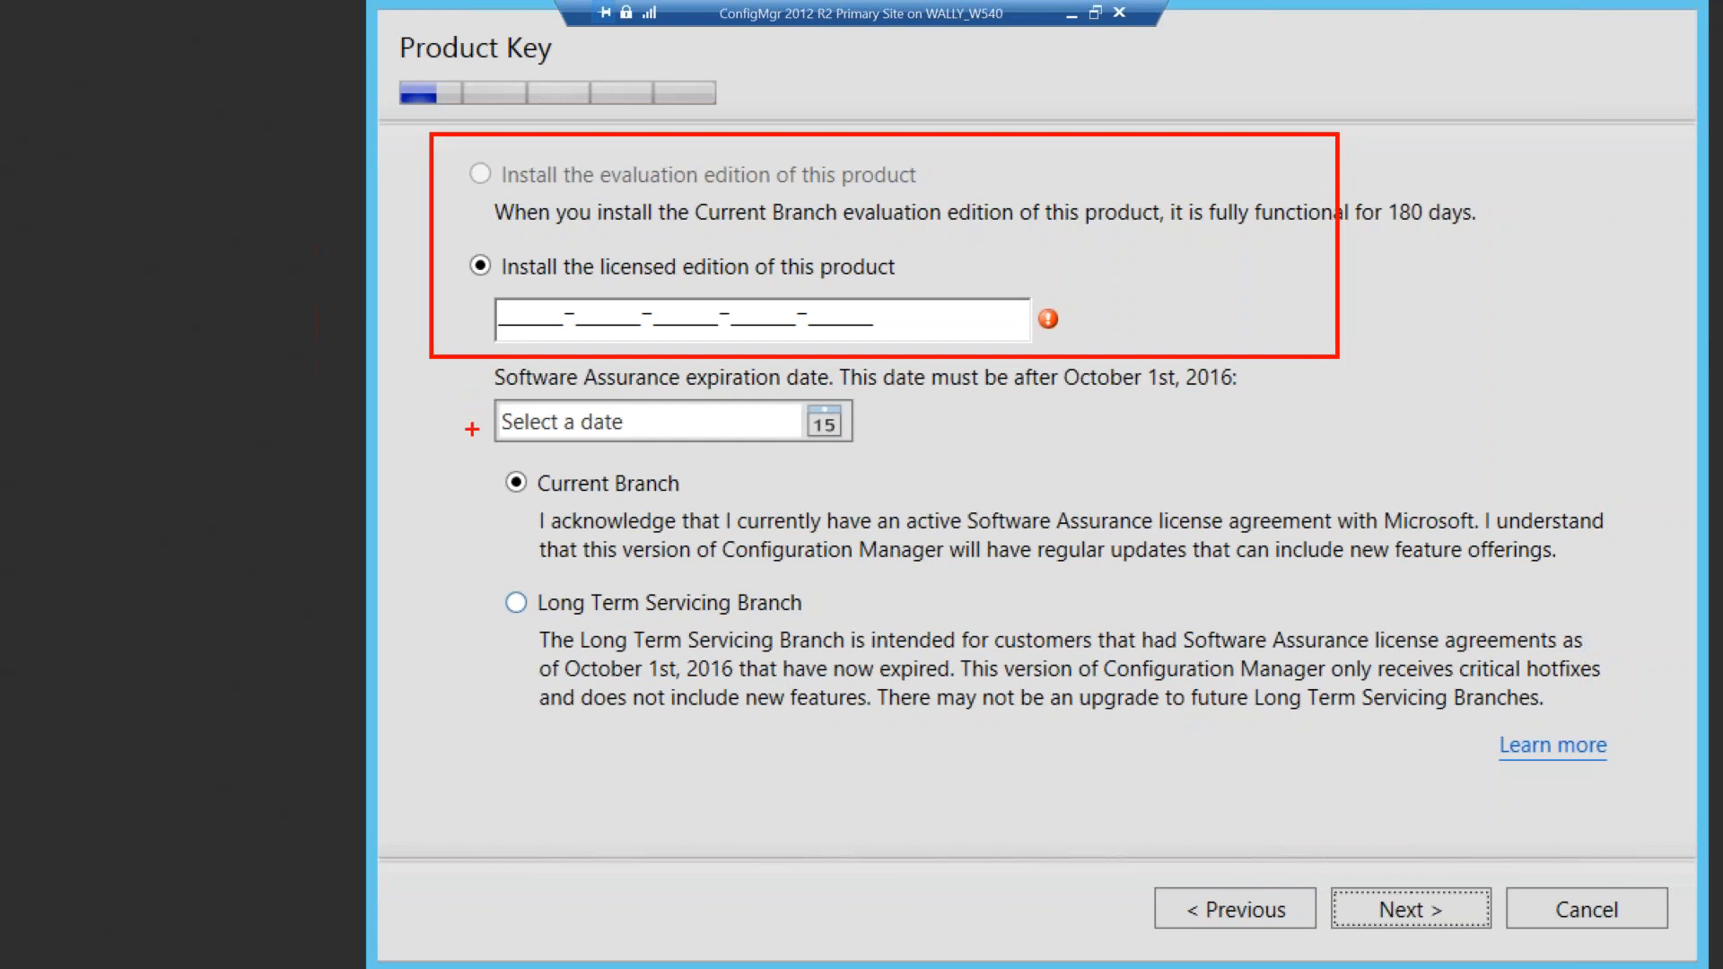
drag(472, 429, 255, 445)
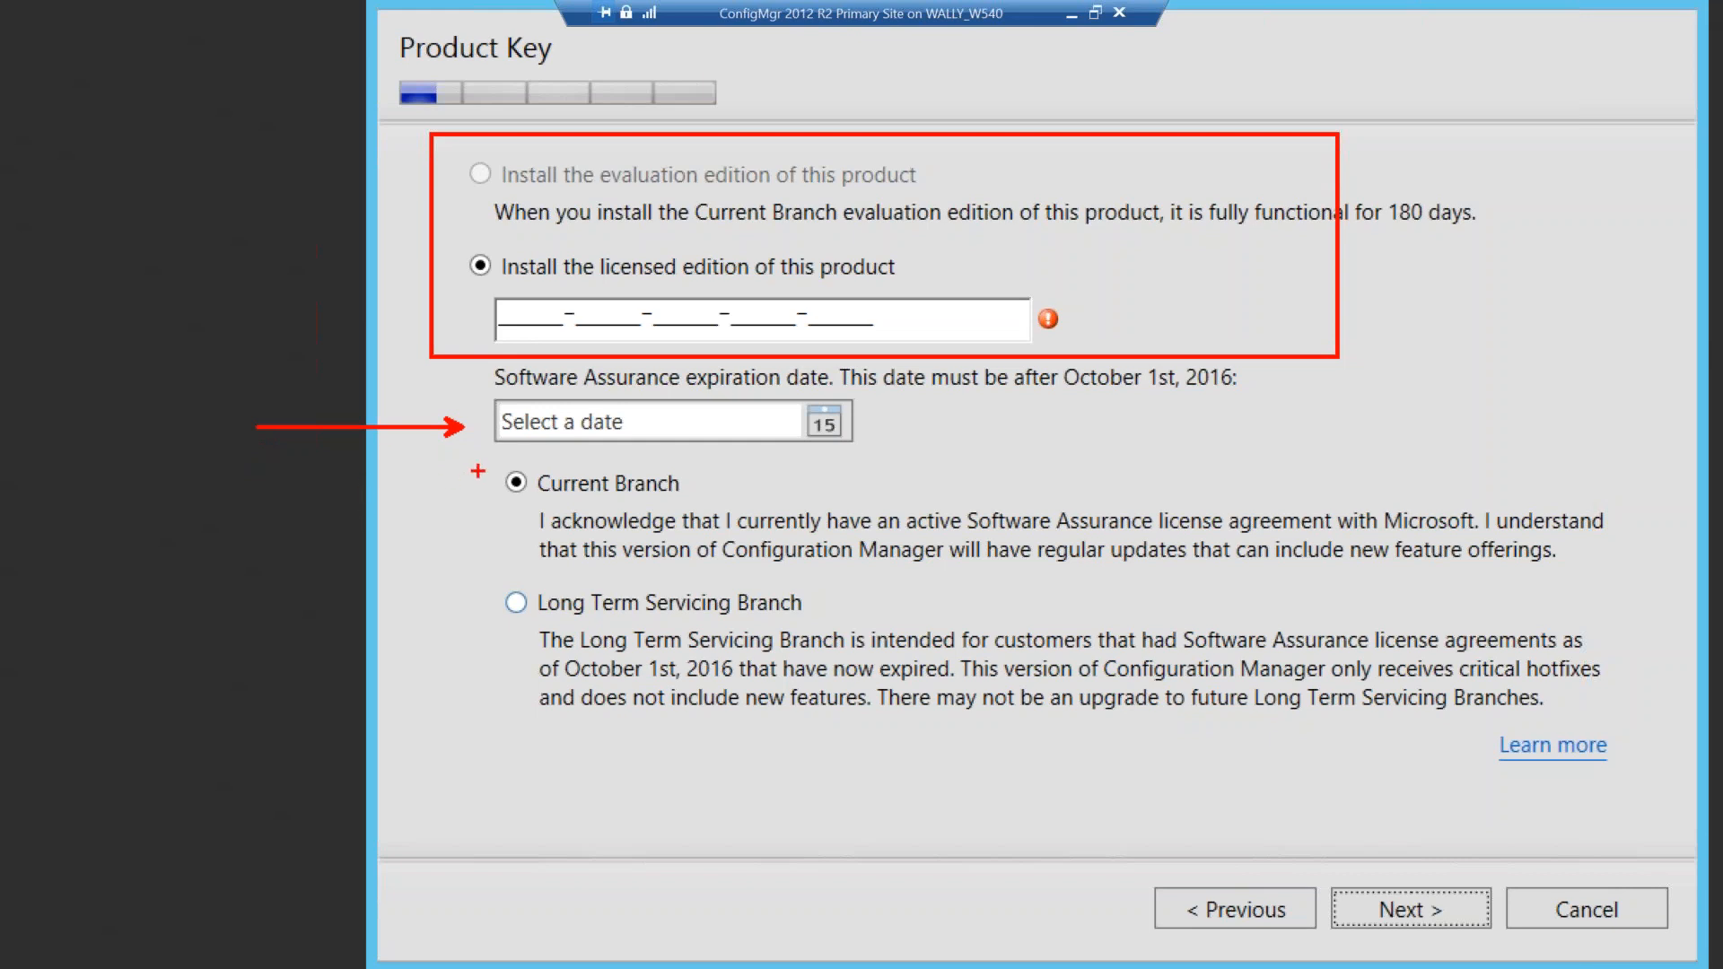
drag(478, 470, 833, 636)
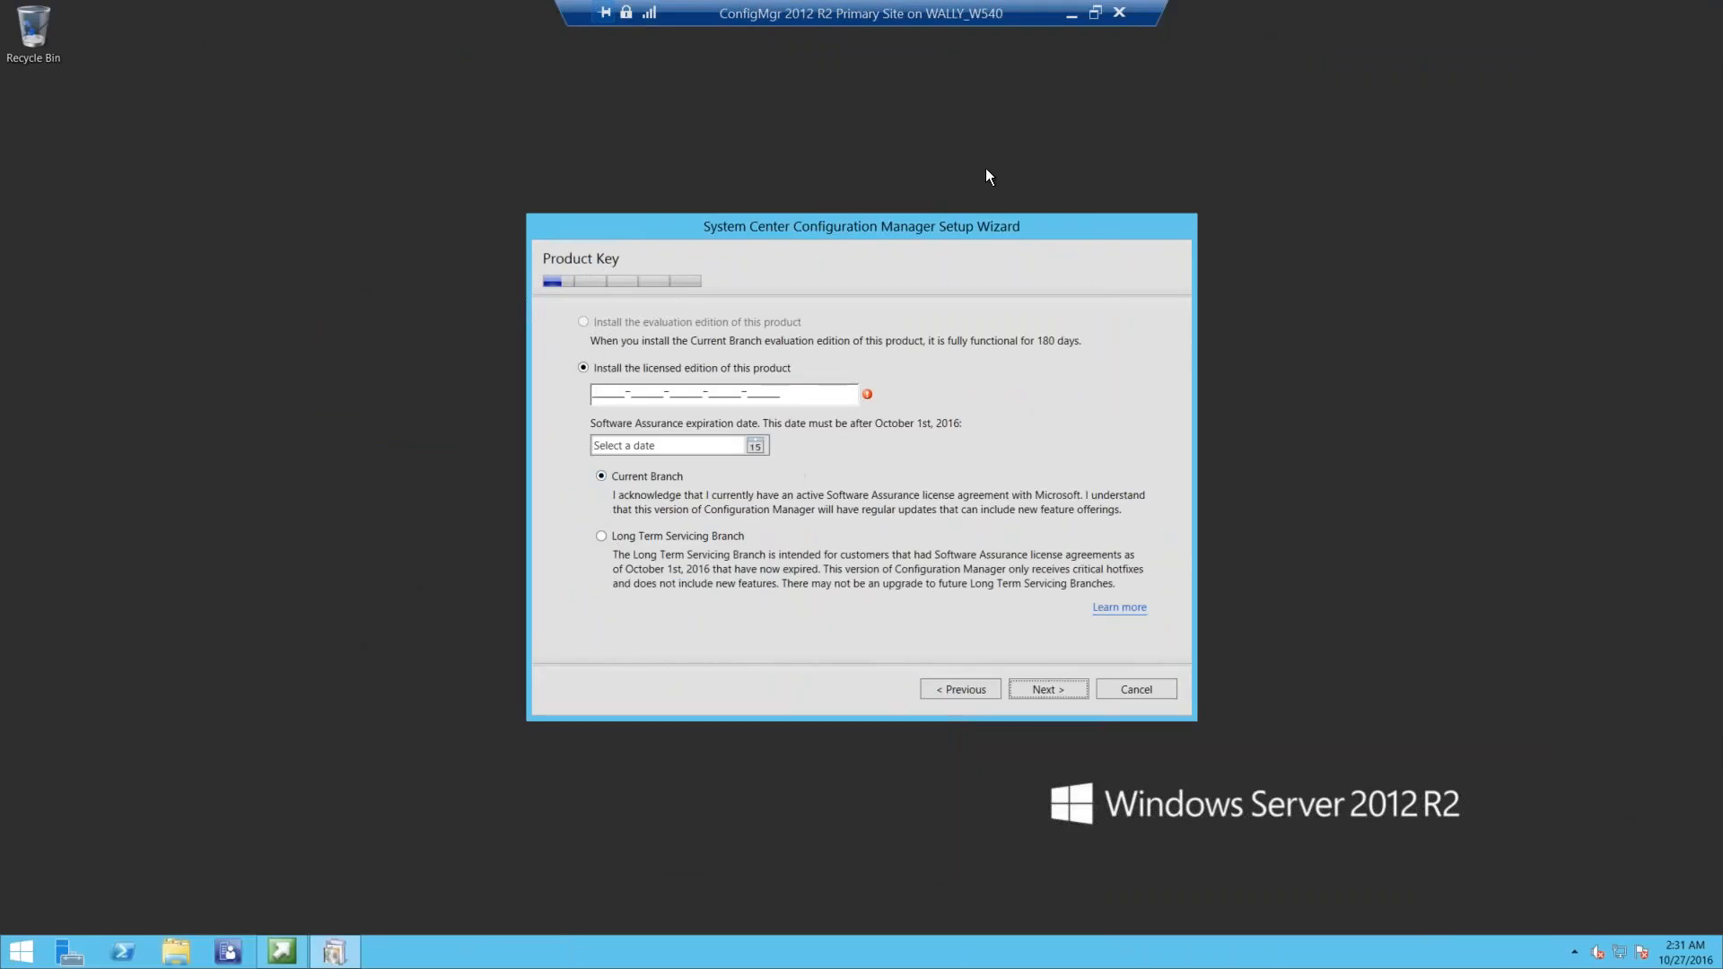
- Switch to the Tech Preview Primary Site virtual machine and show it in full screen mode
click(1071, 18)
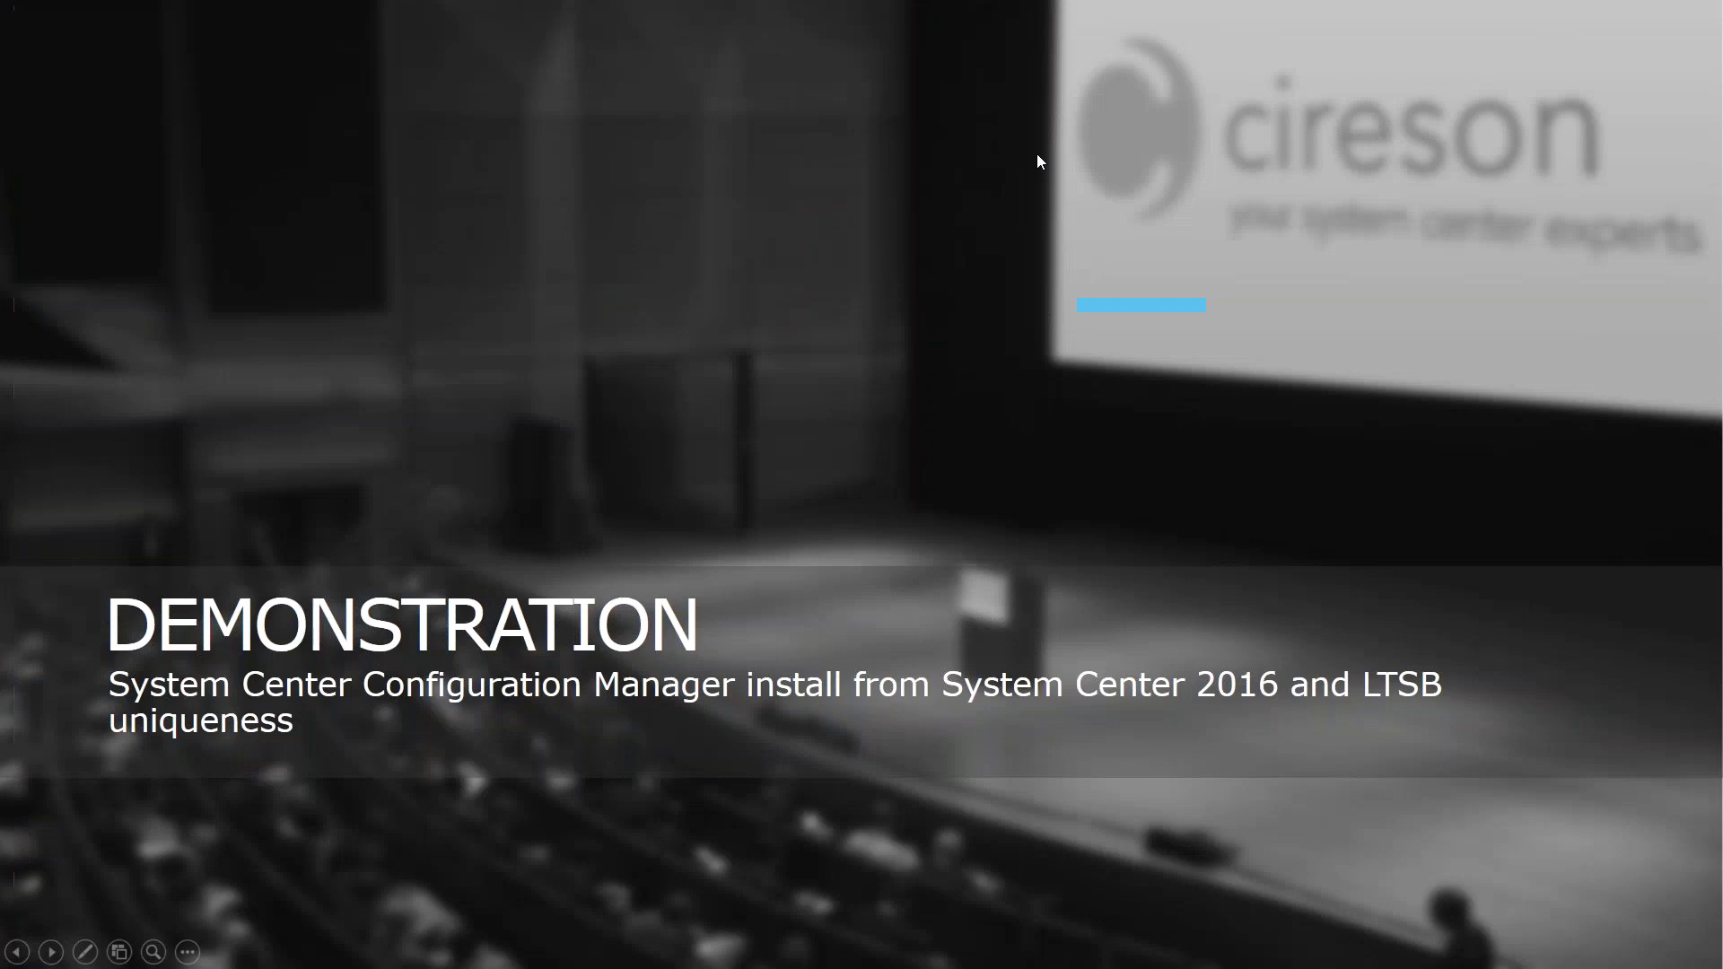
key(alt+Tab)
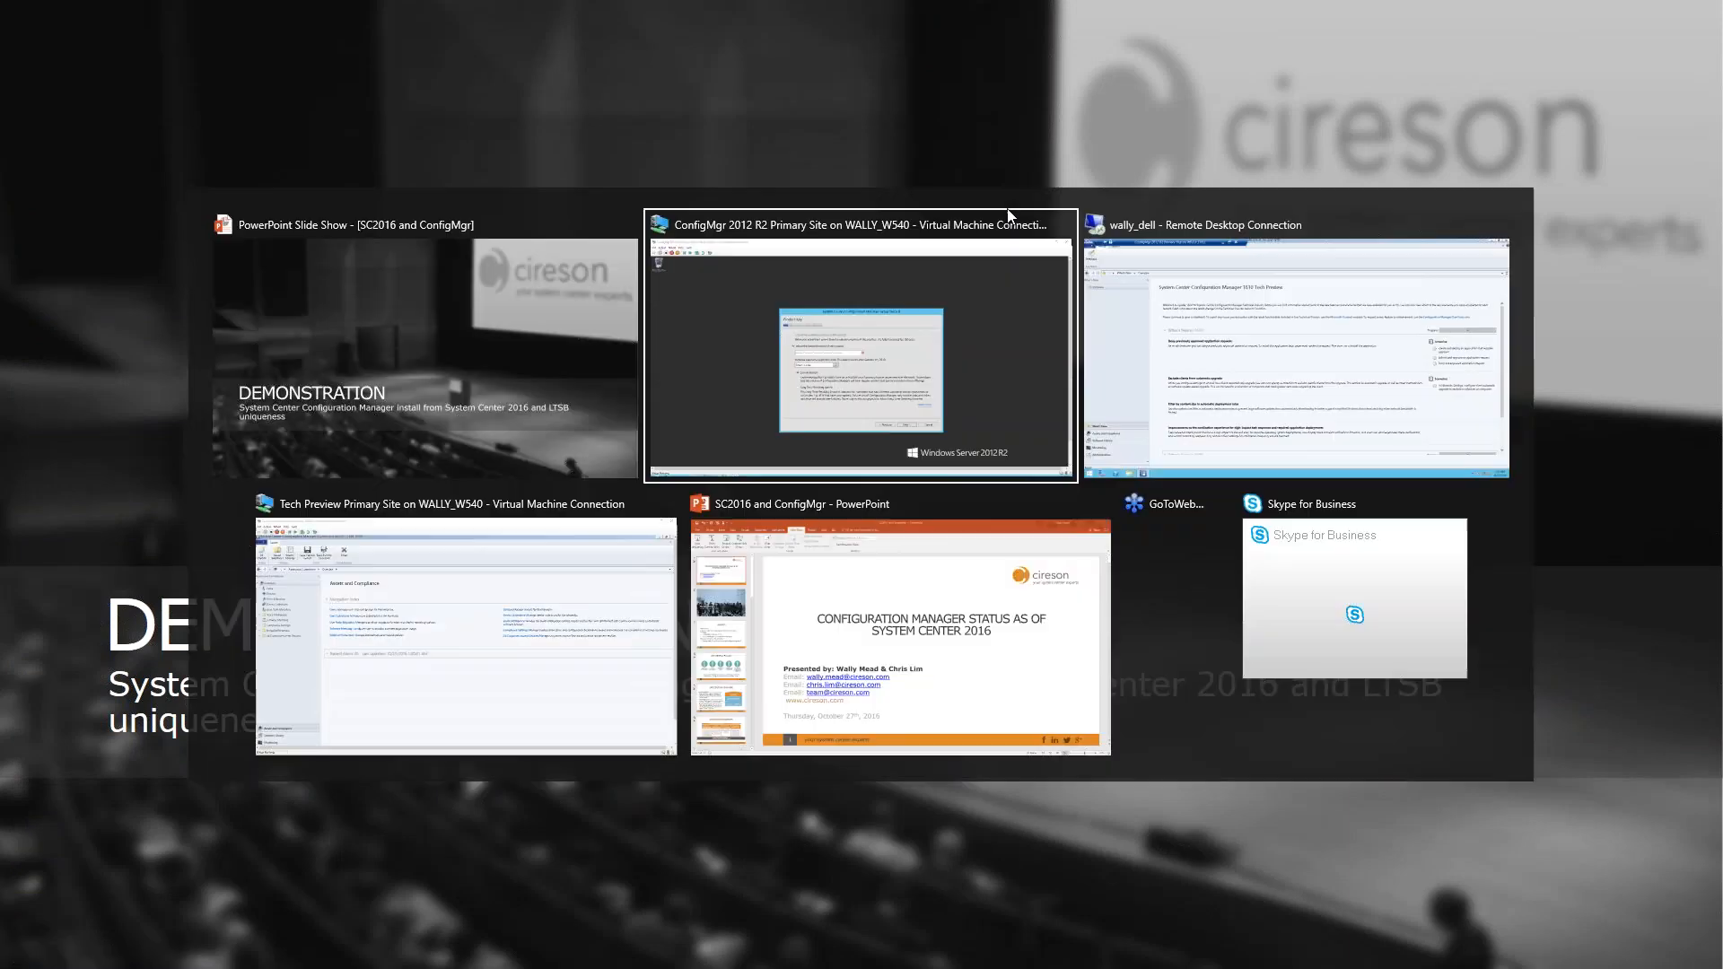
key(alt+Tab)
key(alt+Tab)
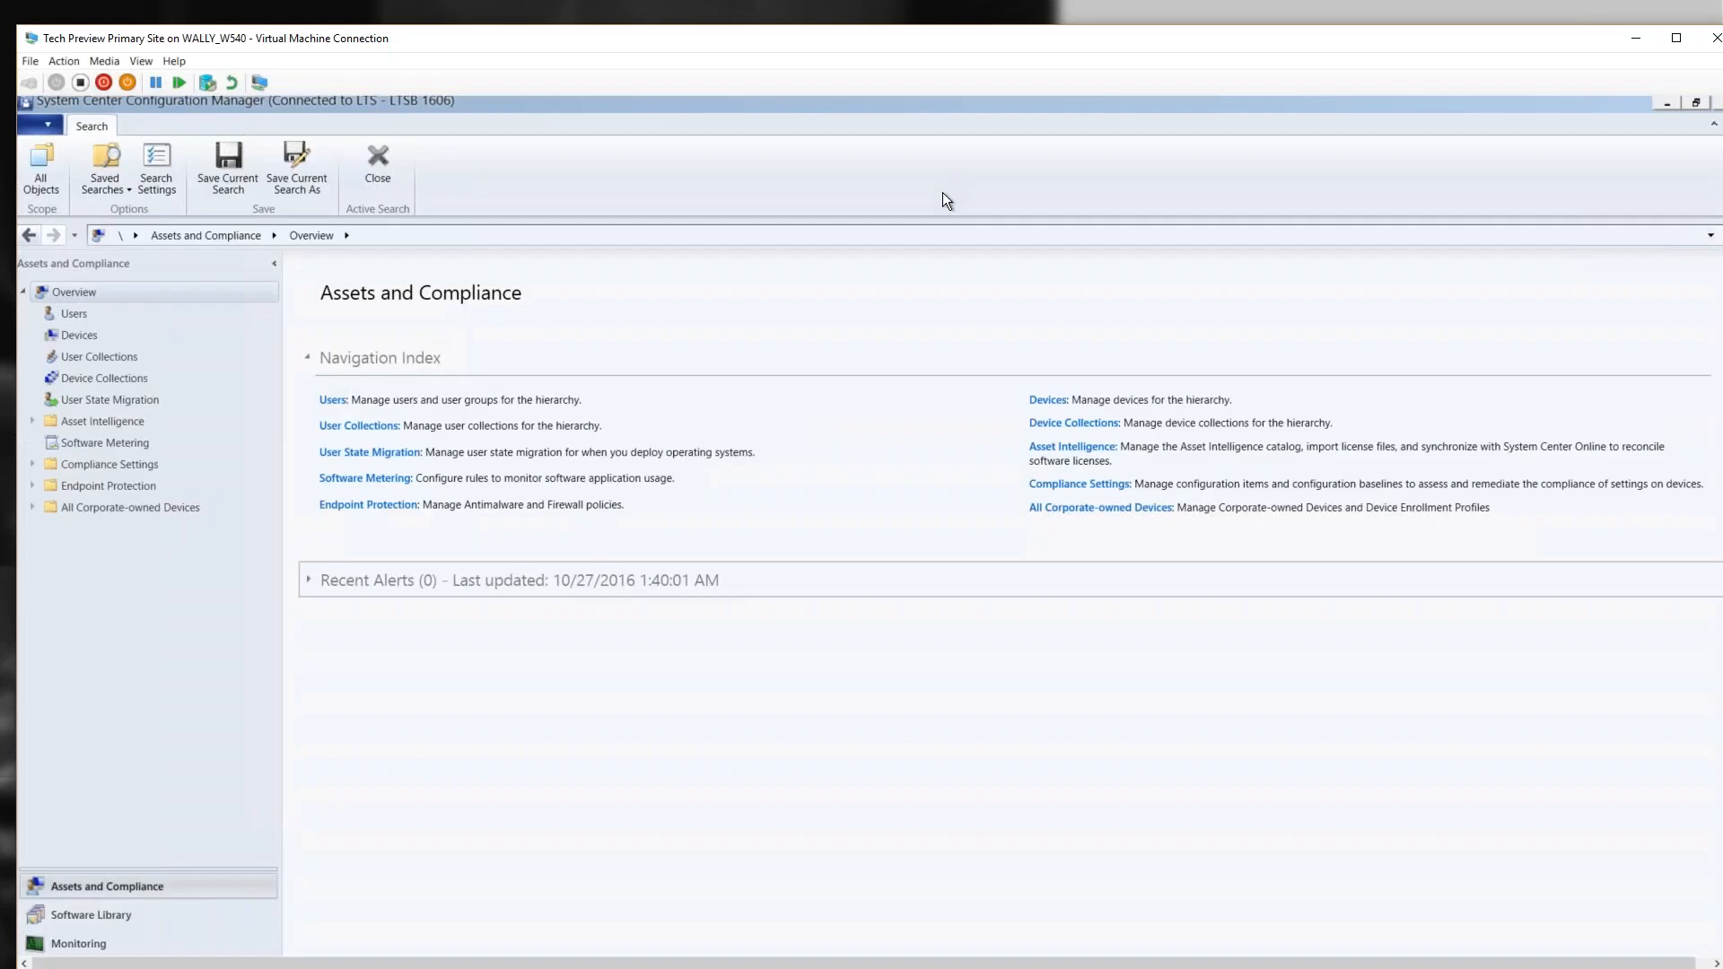
click(141, 61)
click(148, 79)
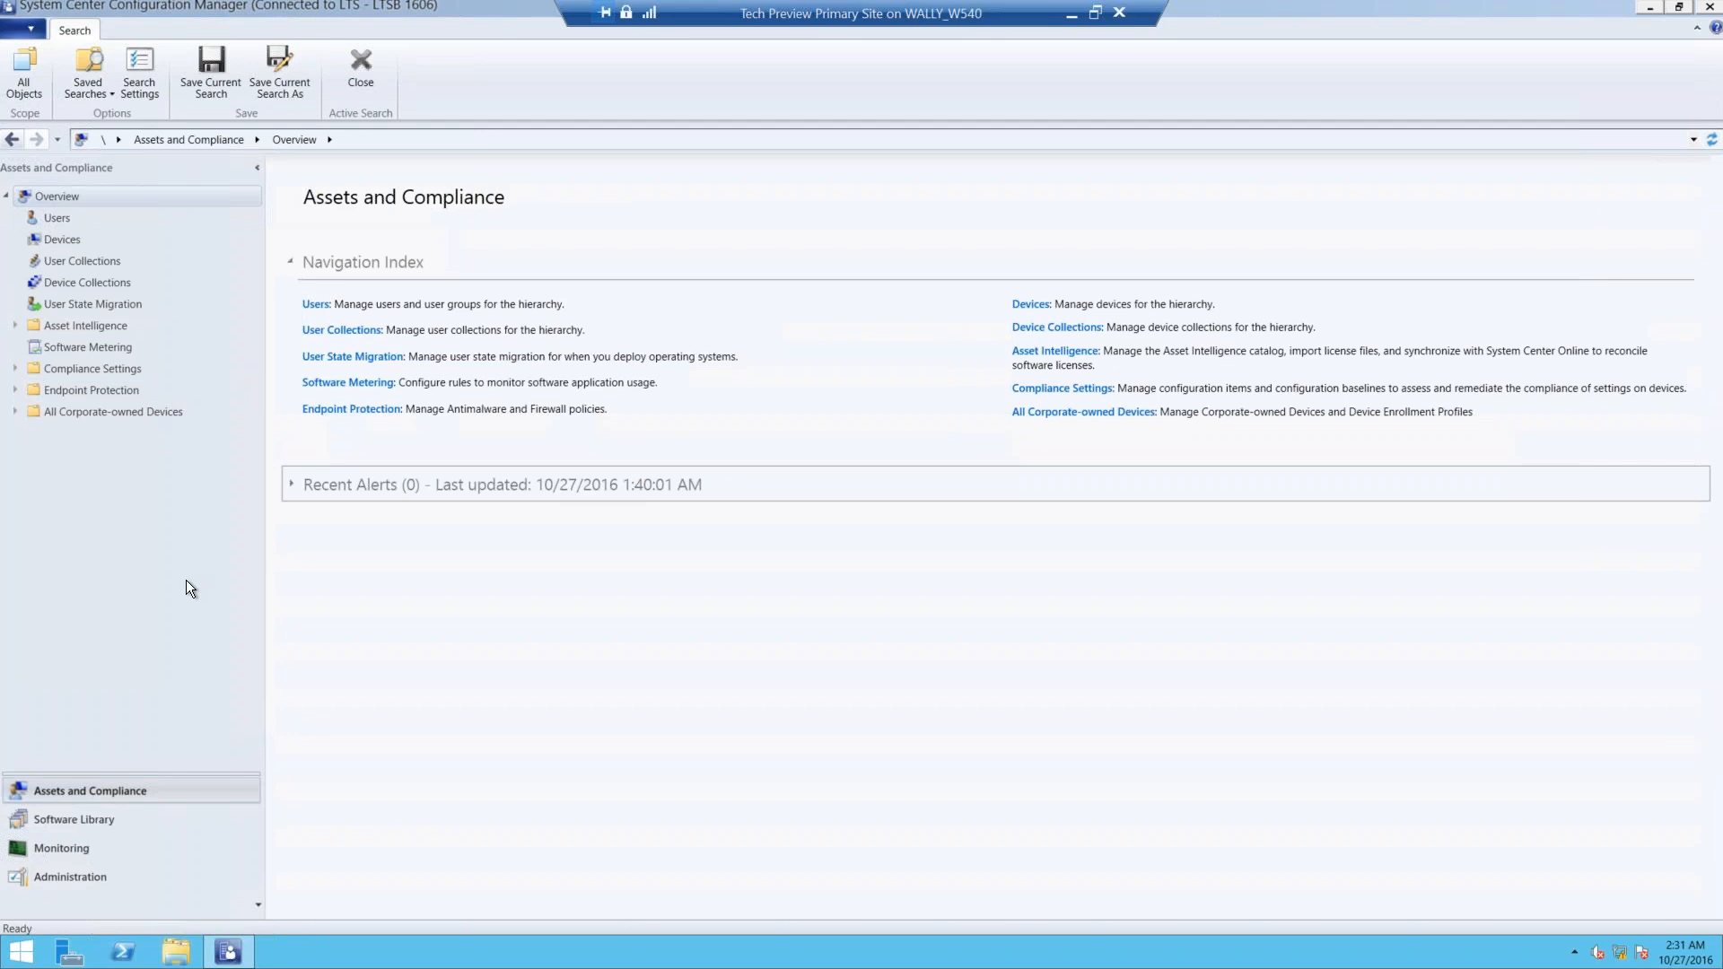
- Check the product, console and site versions in the About Configuration Manager information, then close it
click(29, 25)
click(79, 180)
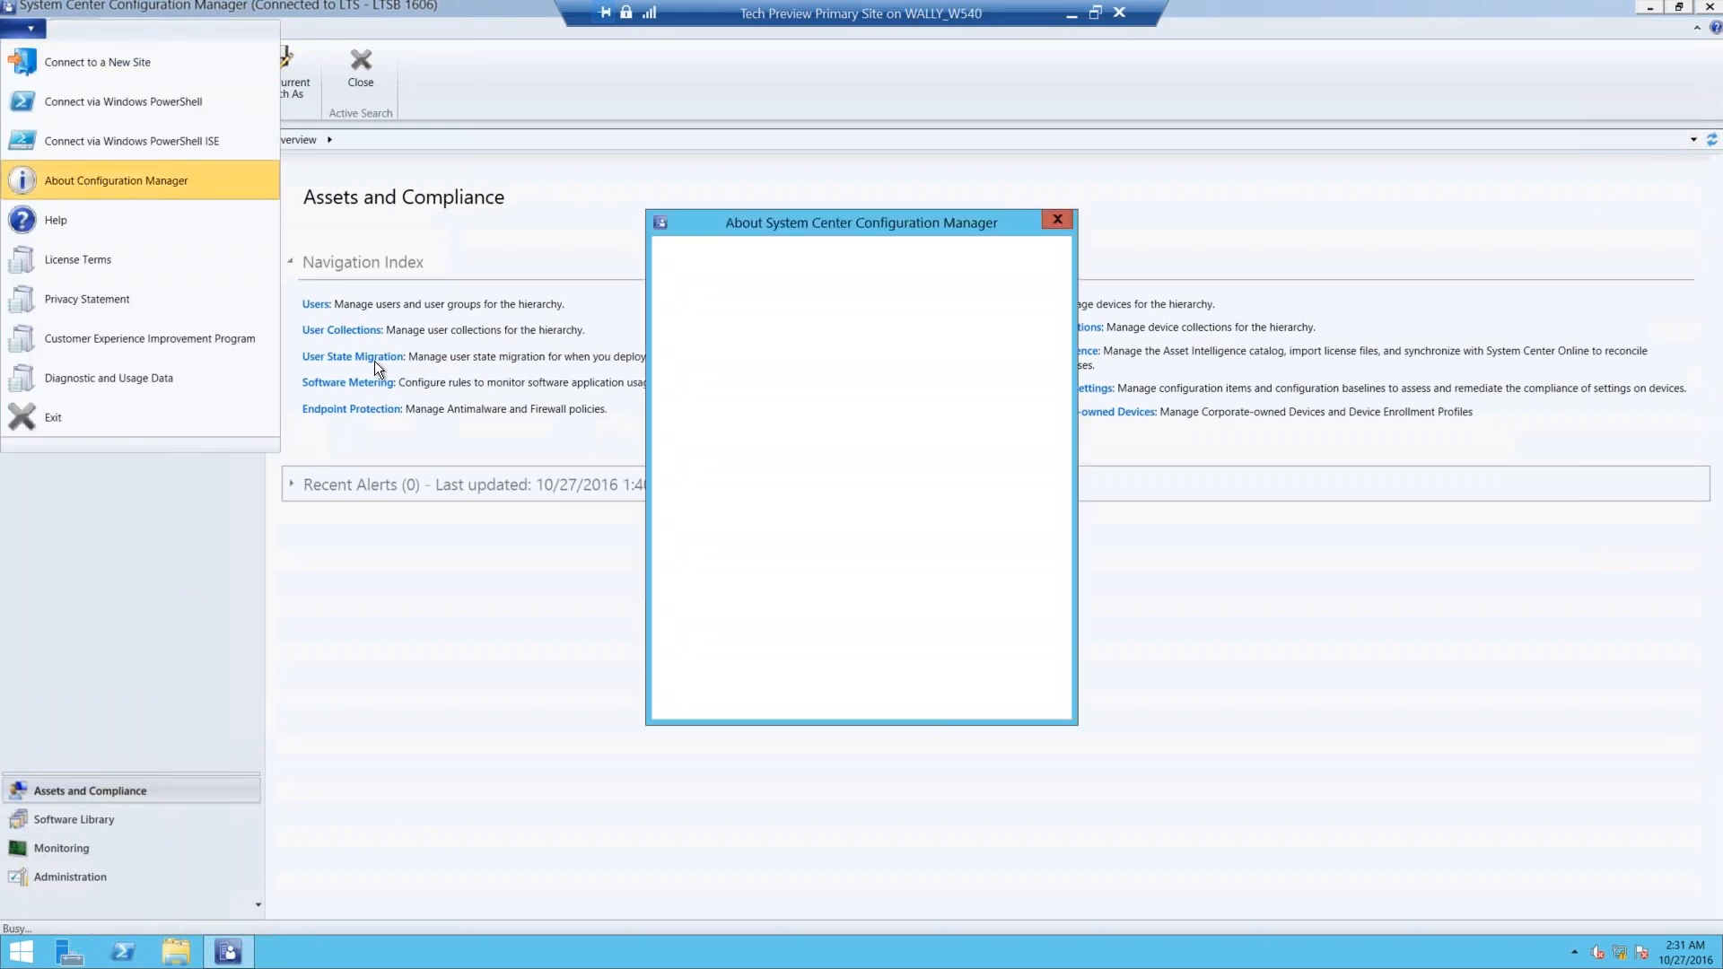
key(ctrl+1)
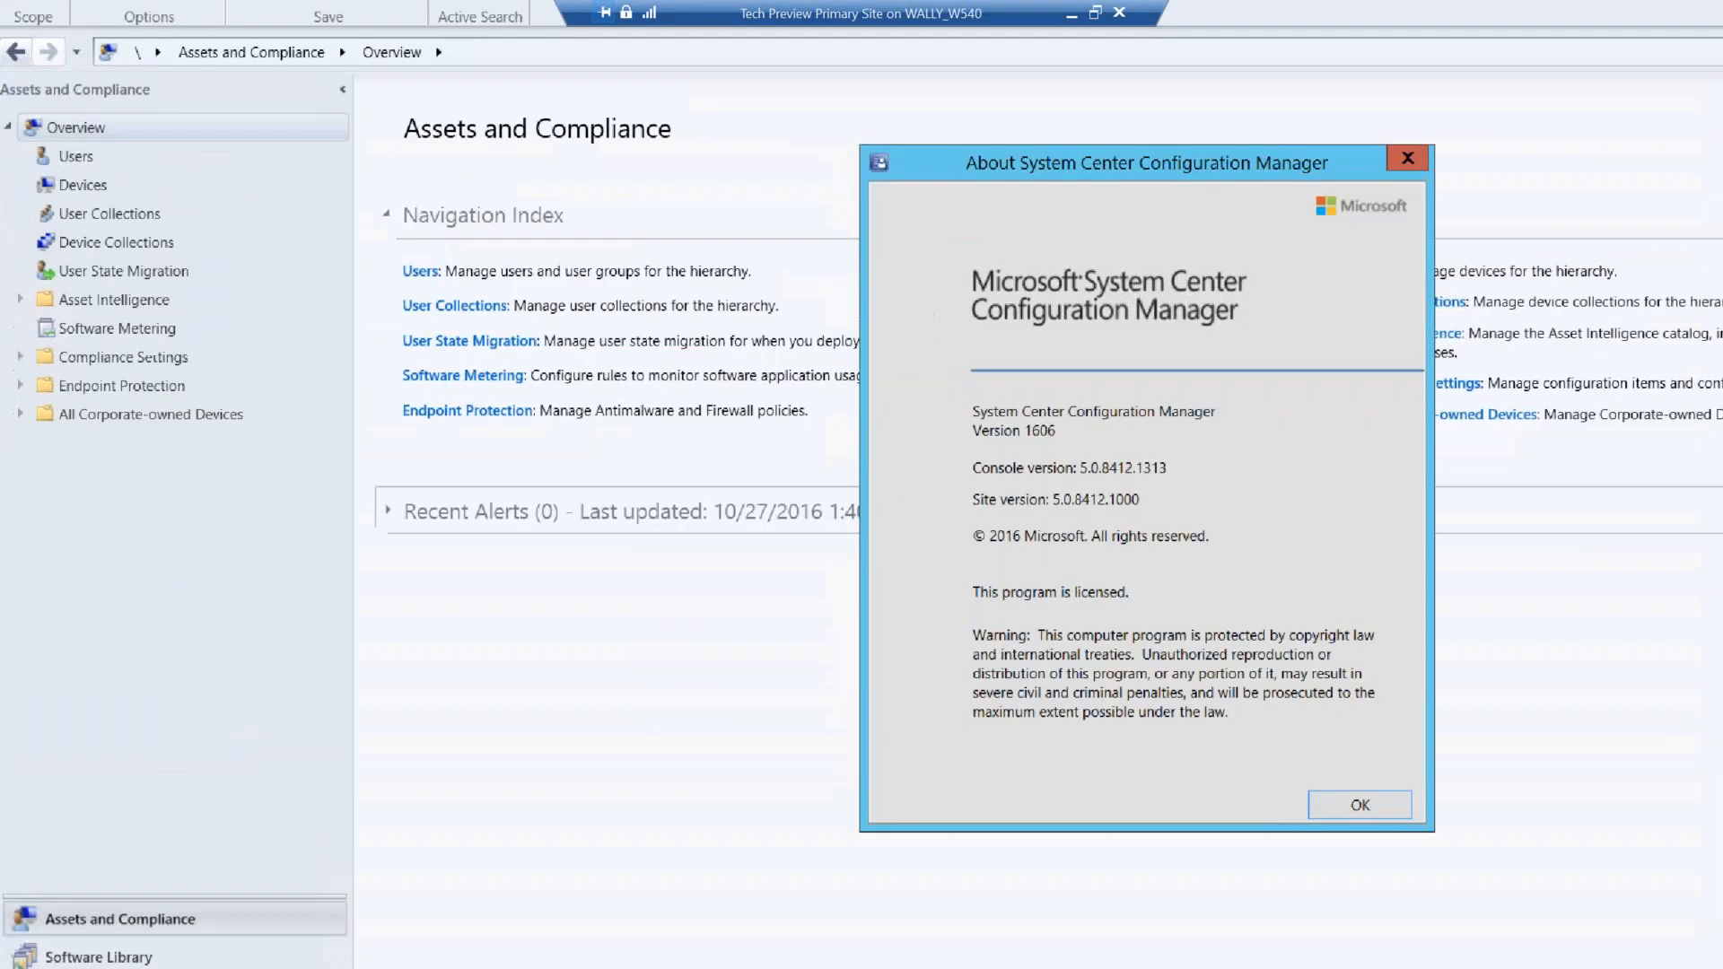
click(855, 458)
drag(895, 323, 1355, 415)
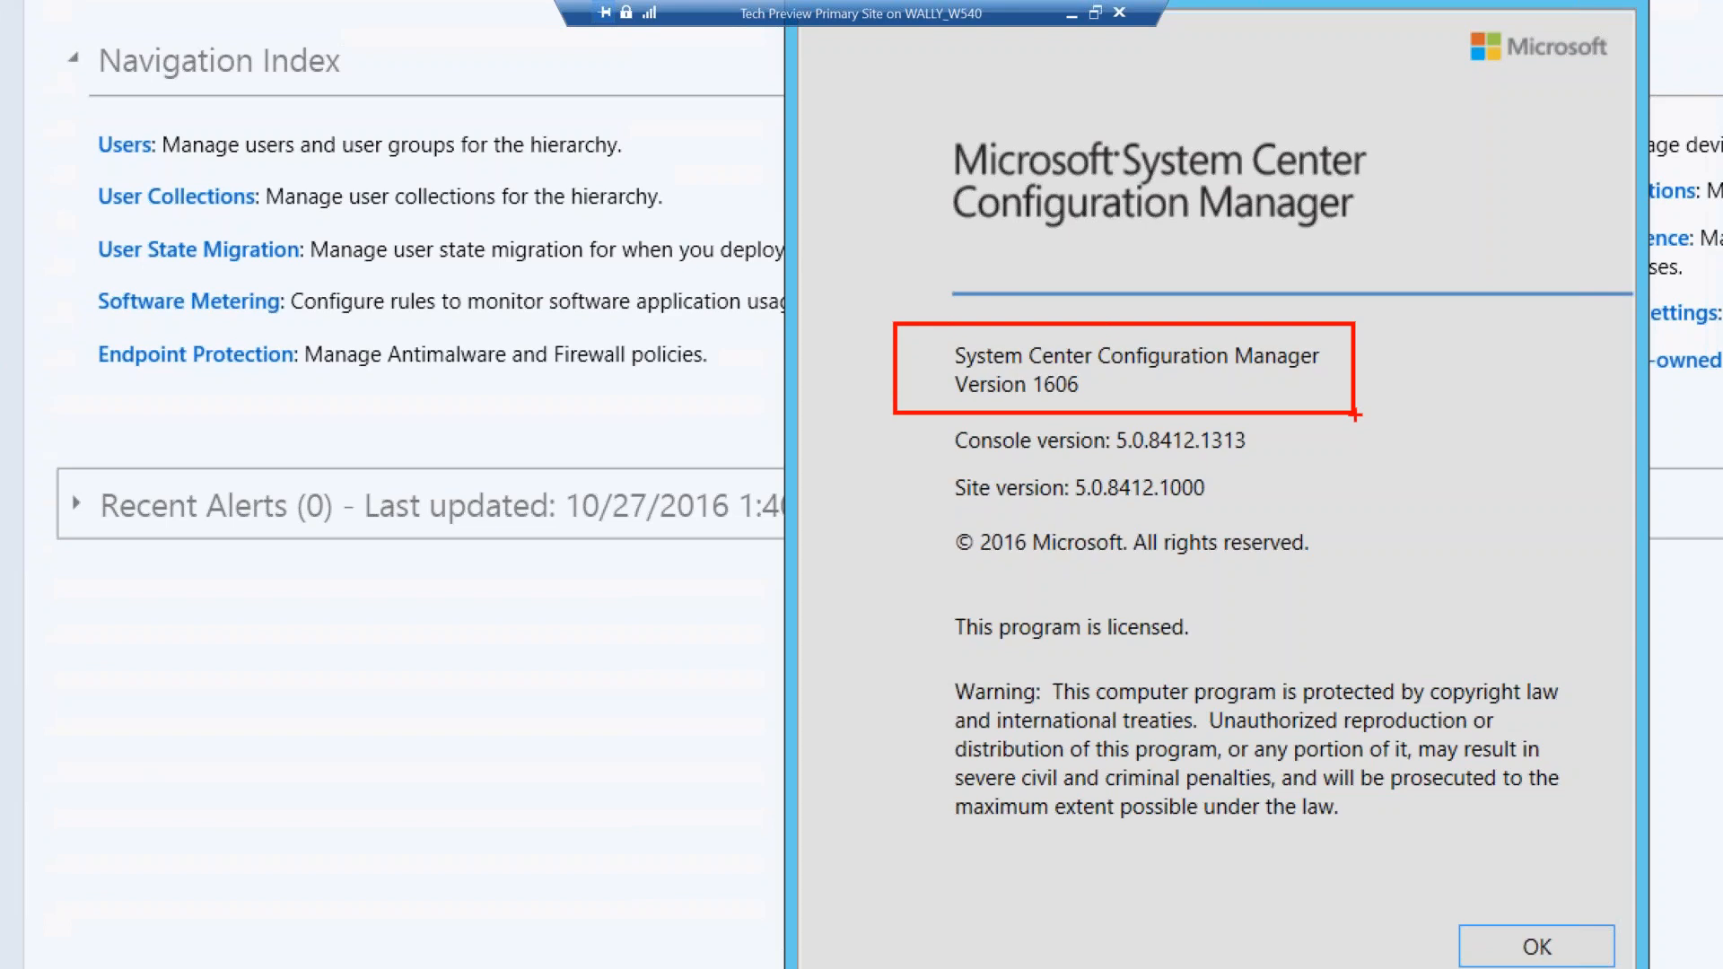
key(Escape)
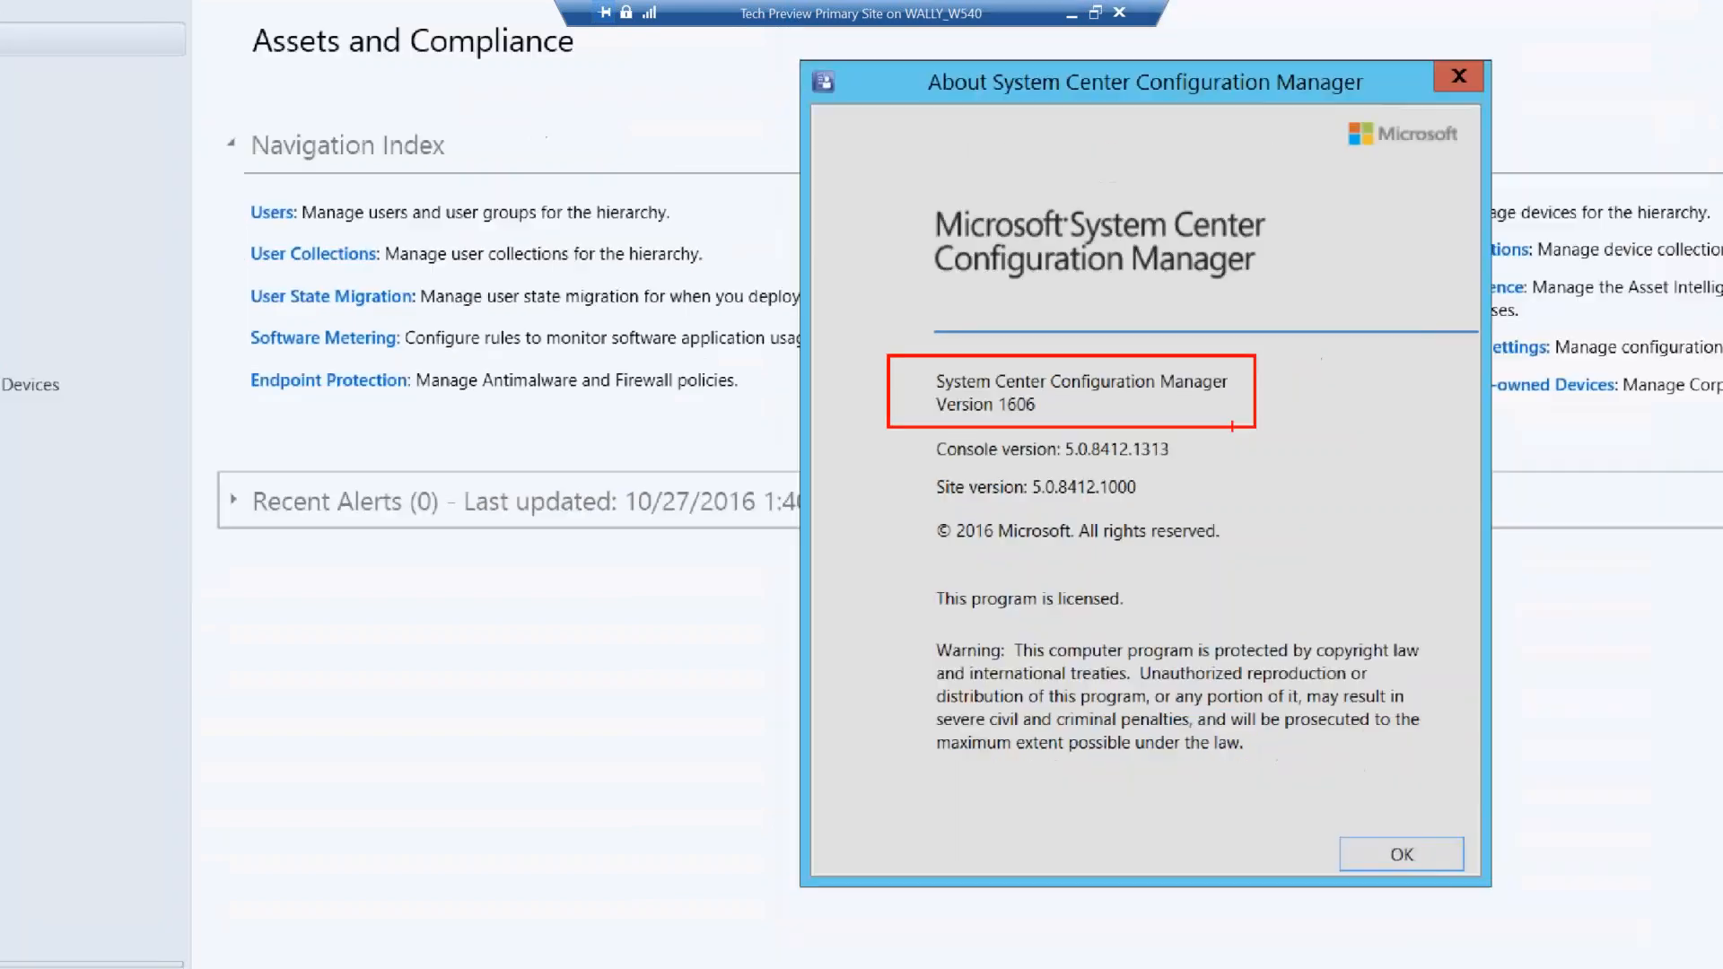
key(Escape)
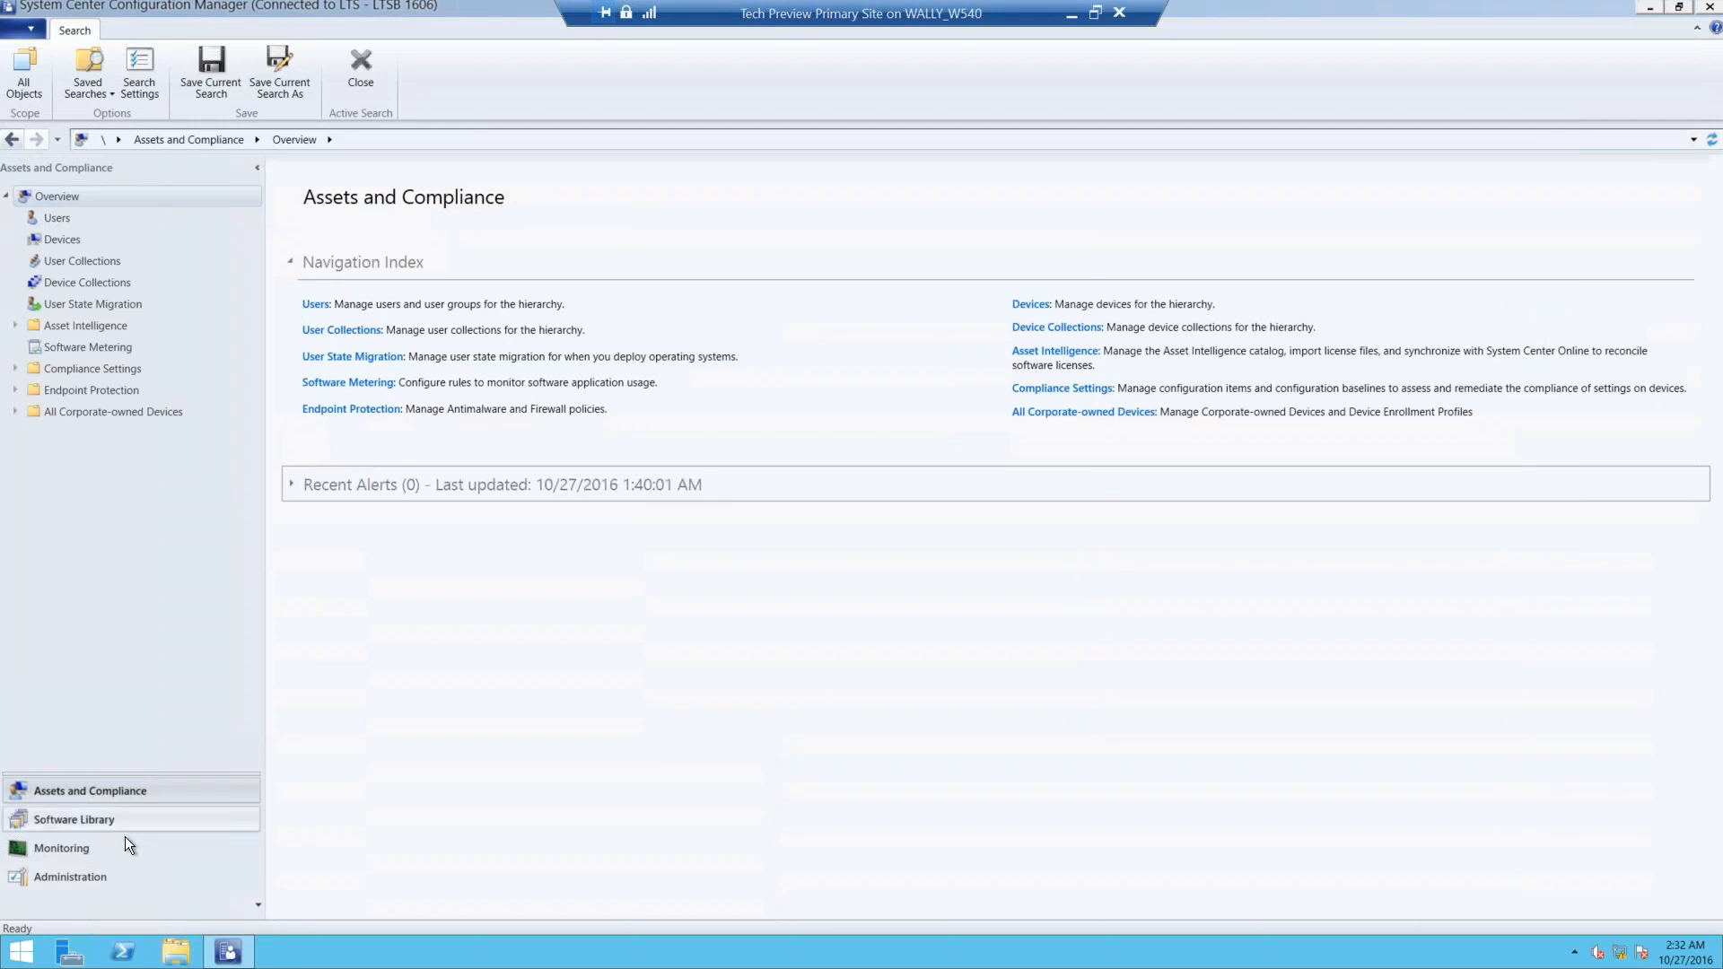
- Open the Hierarchy Settings for the sites under Site Configuration in the Administration workspace
click(100, 874)
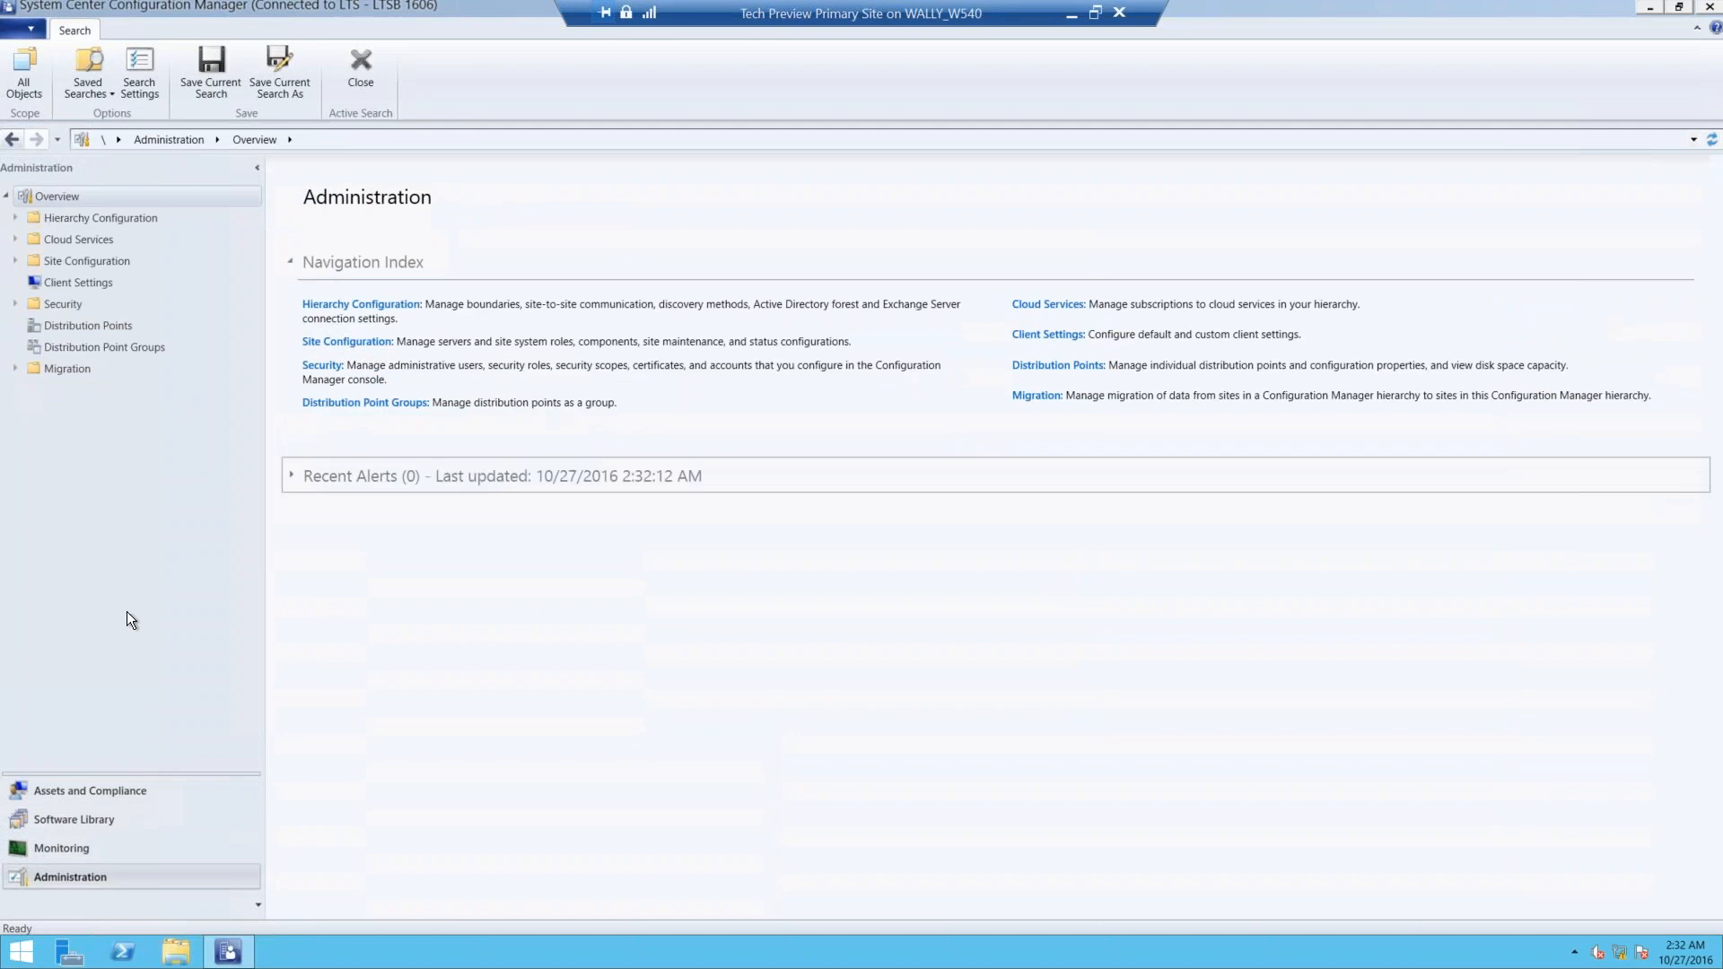
click(14, 261)
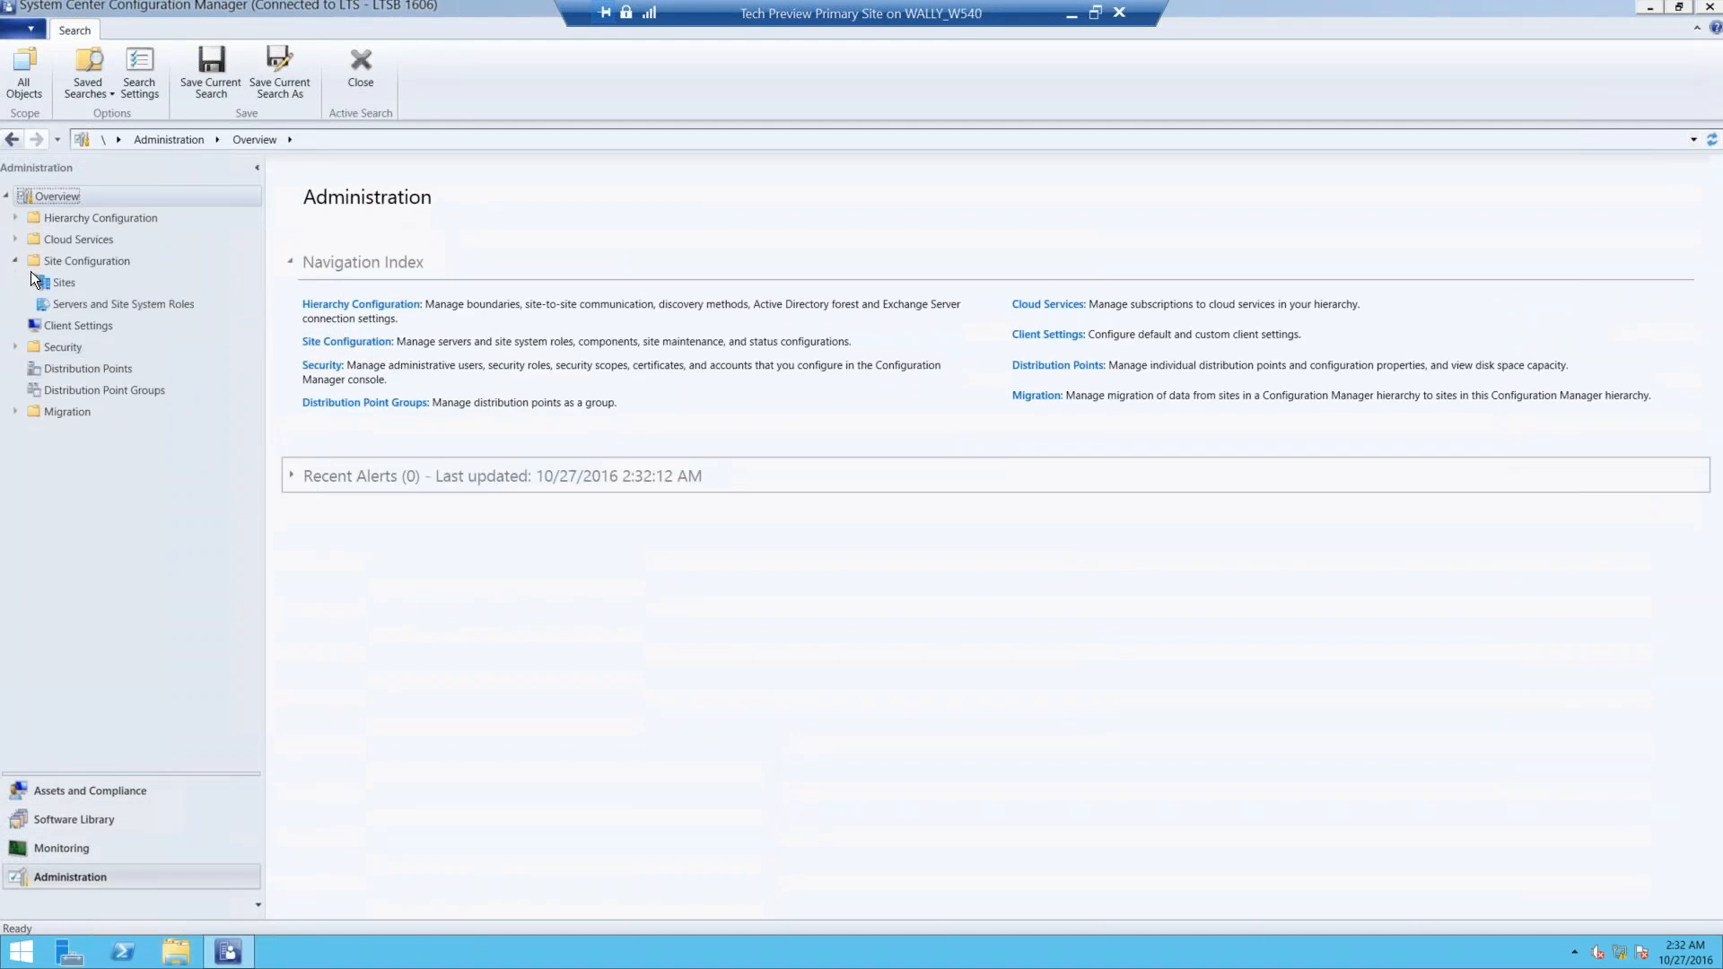
click(56, 282)
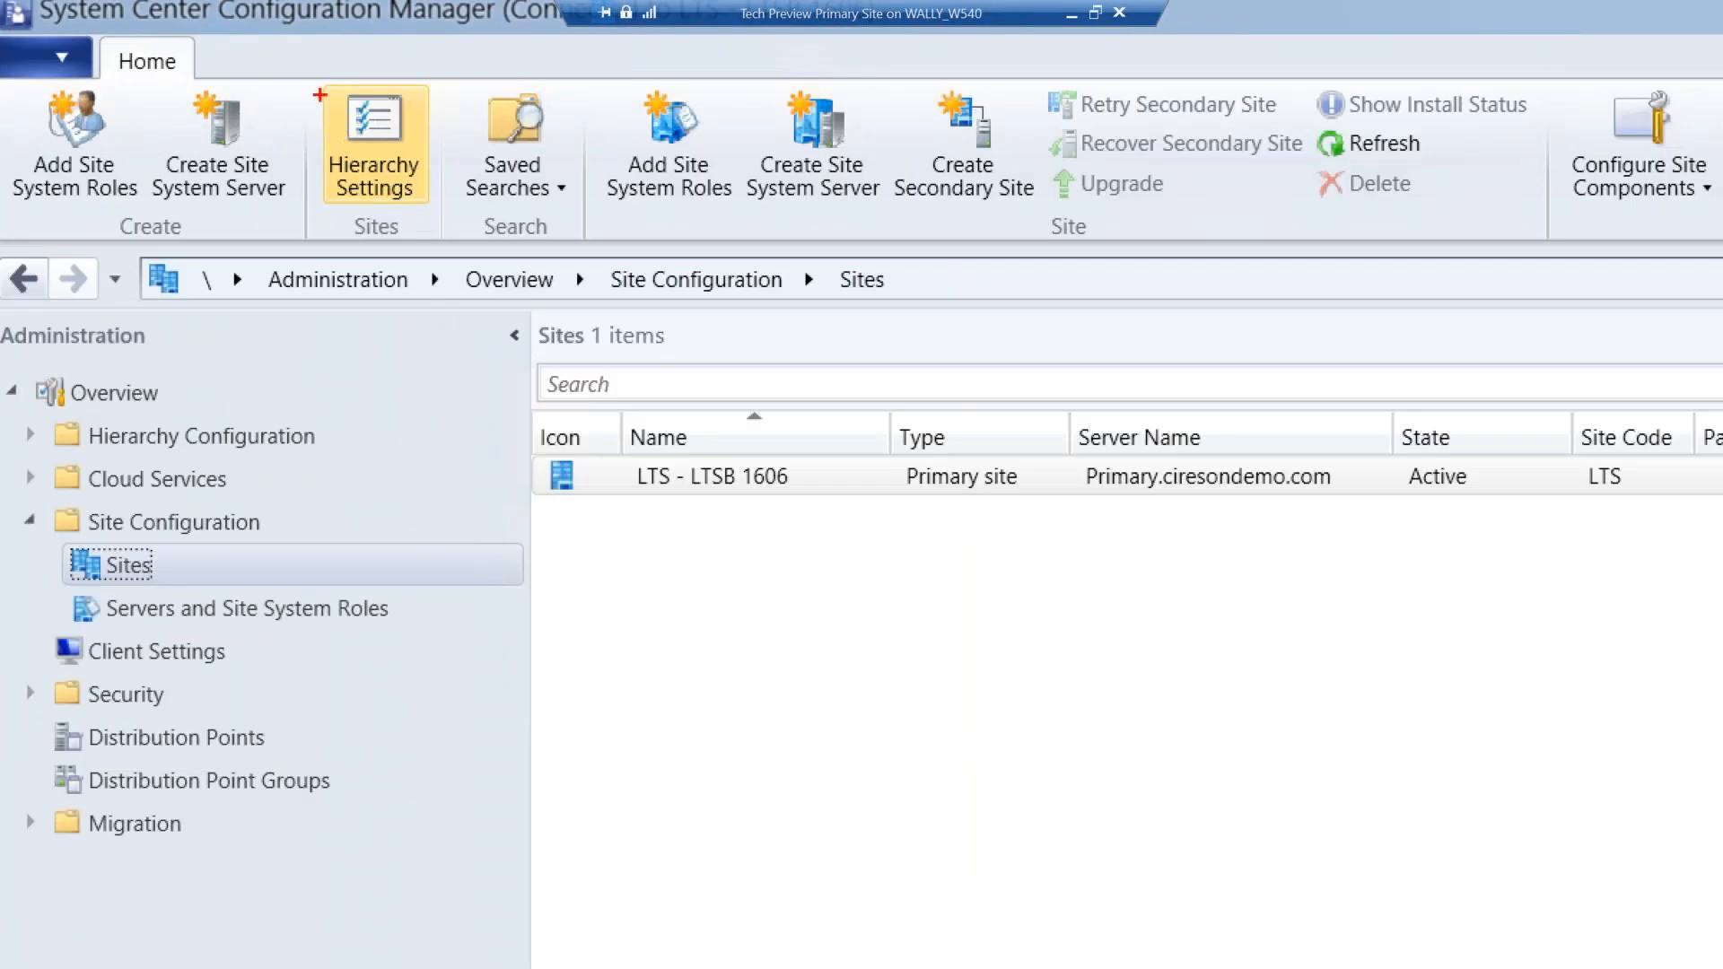
drag(305, 77, 456, 212)
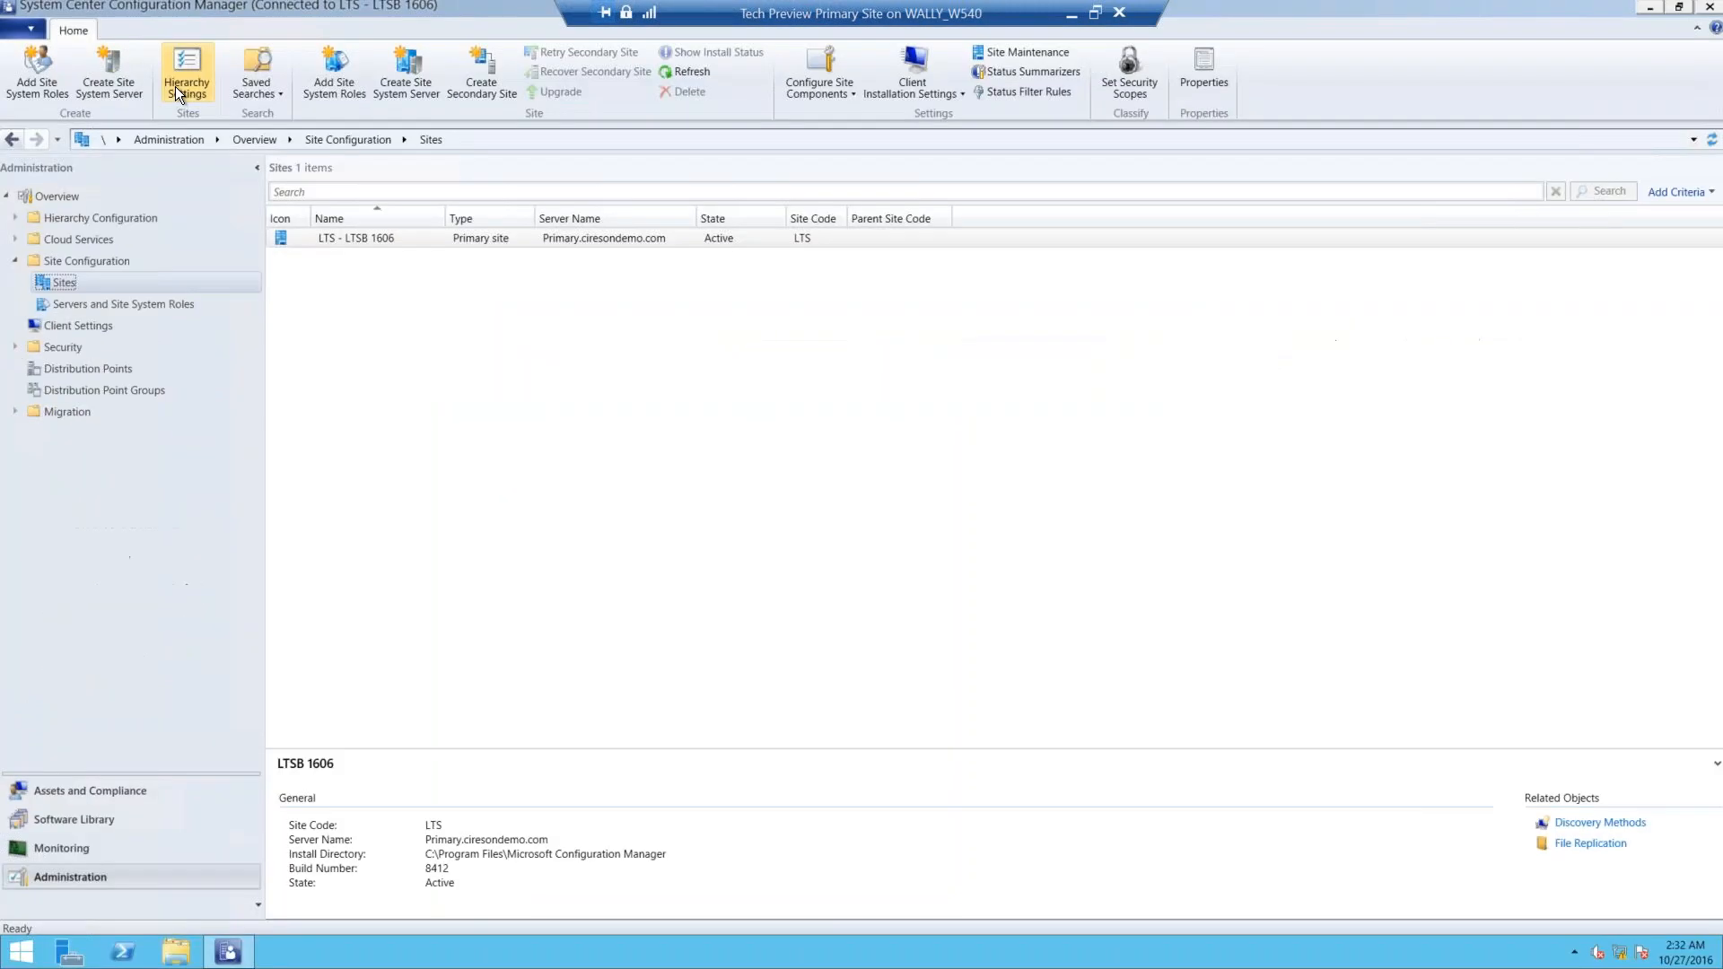
click(373, 143)
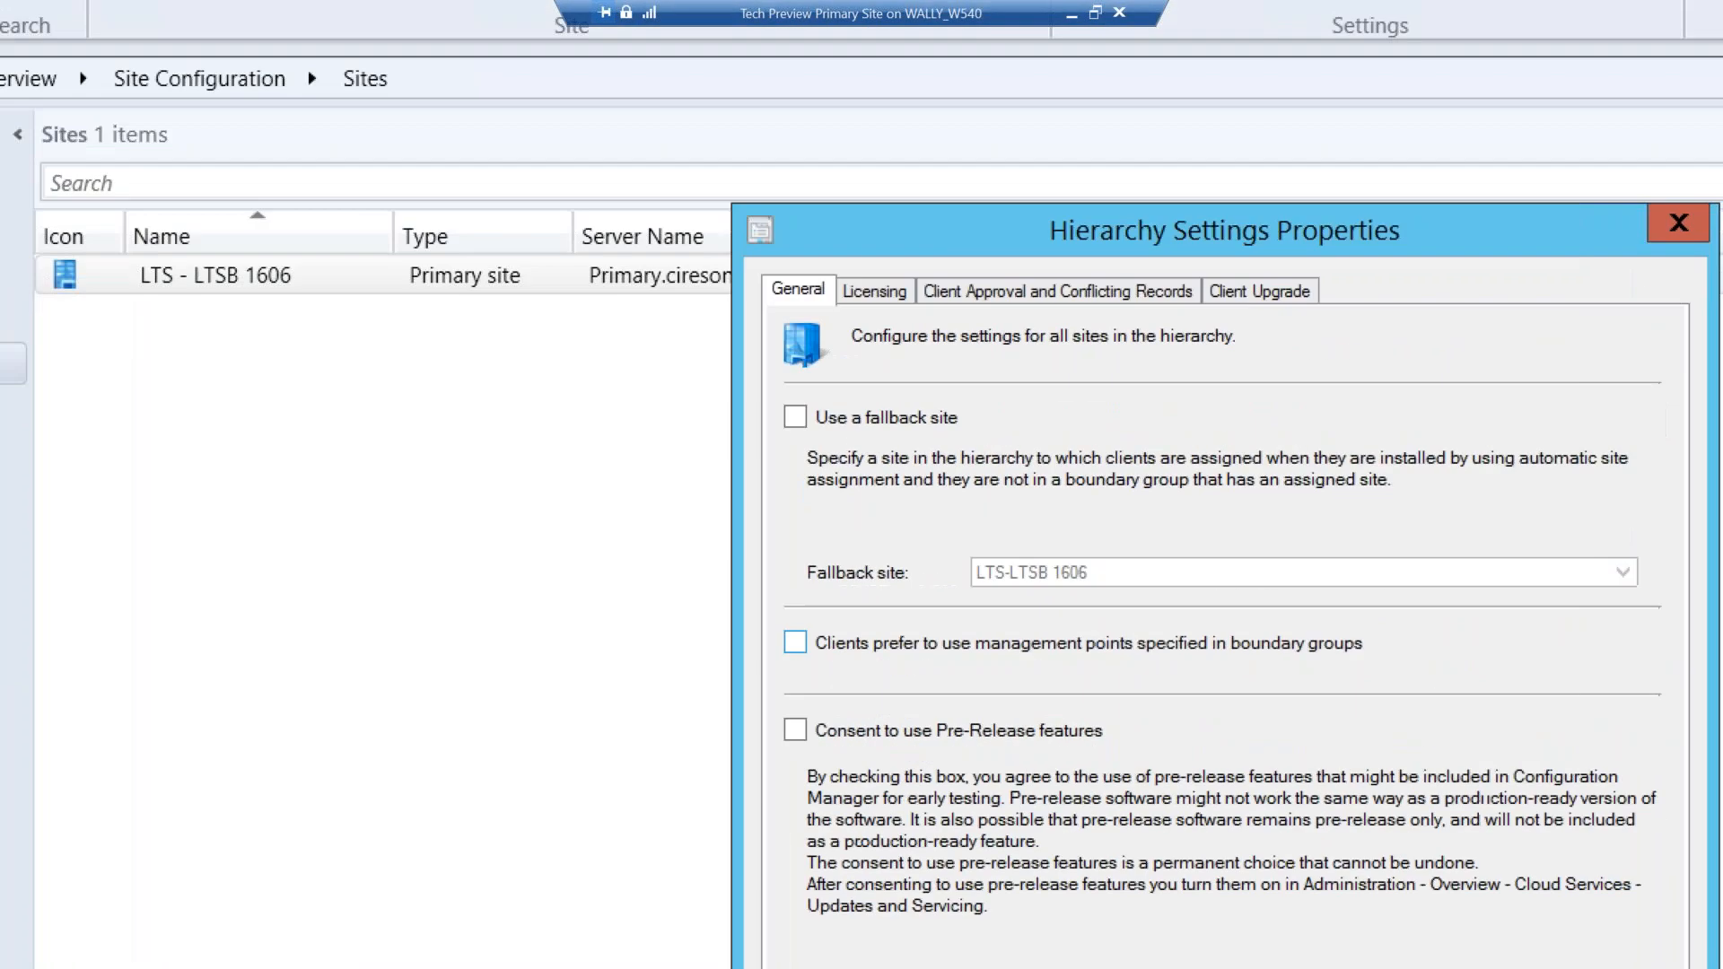
drag(848, 274, 880, 148)
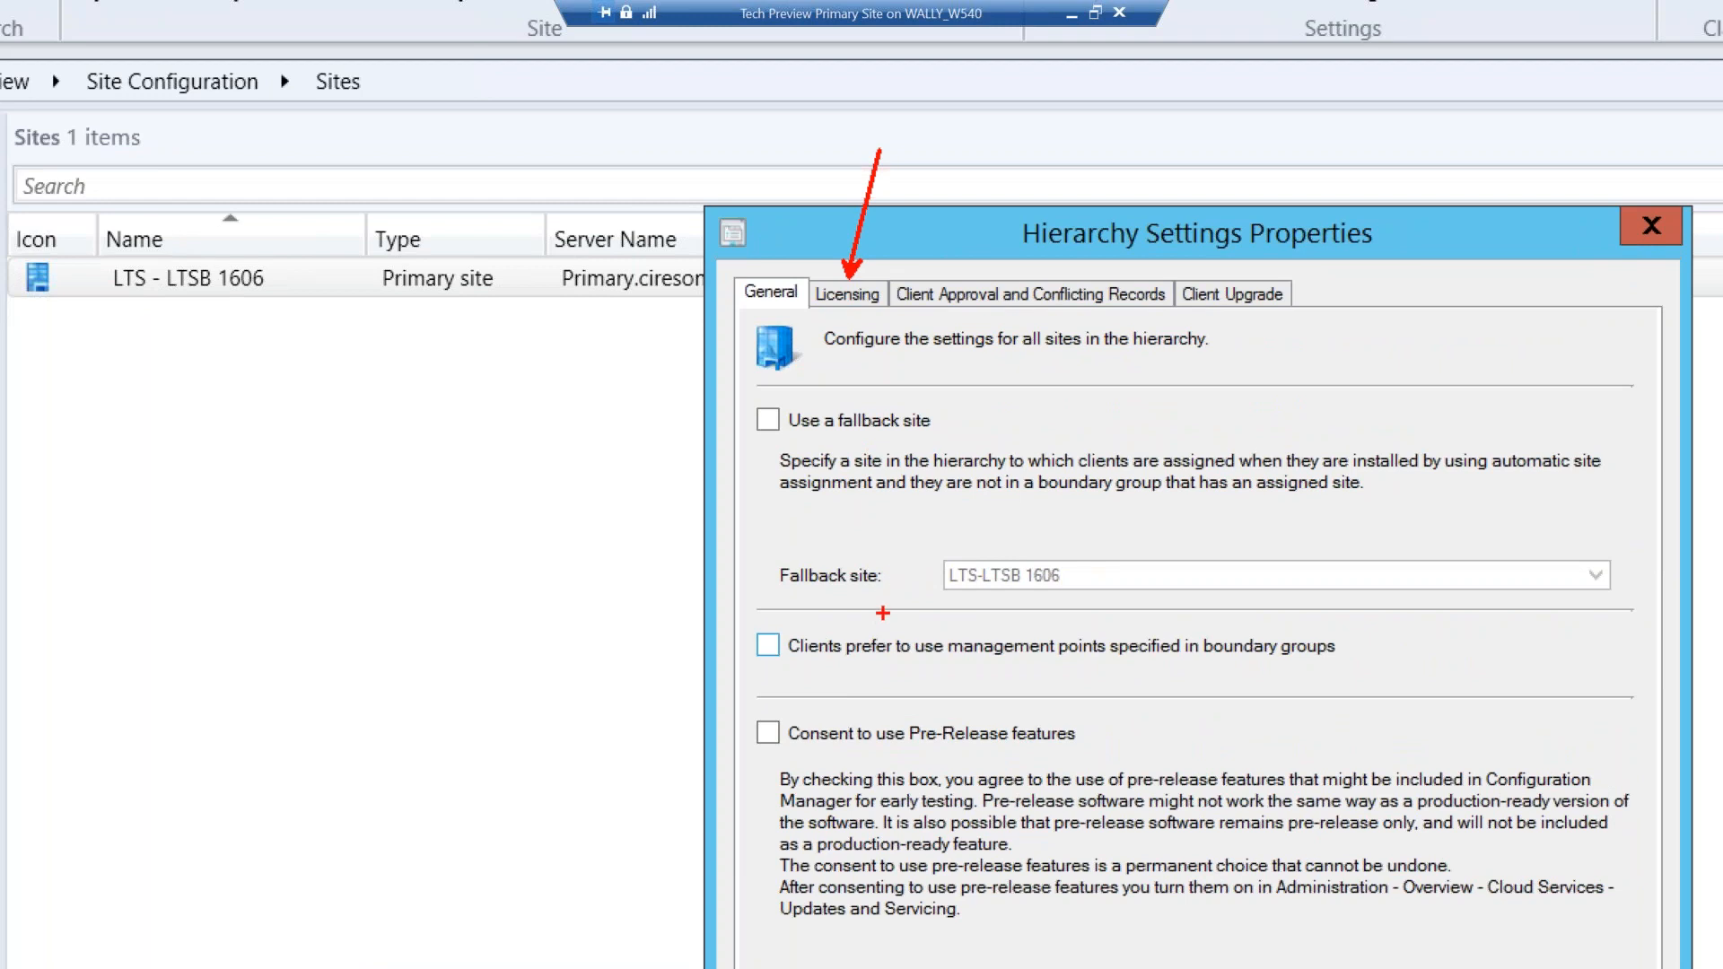
key(Escape)
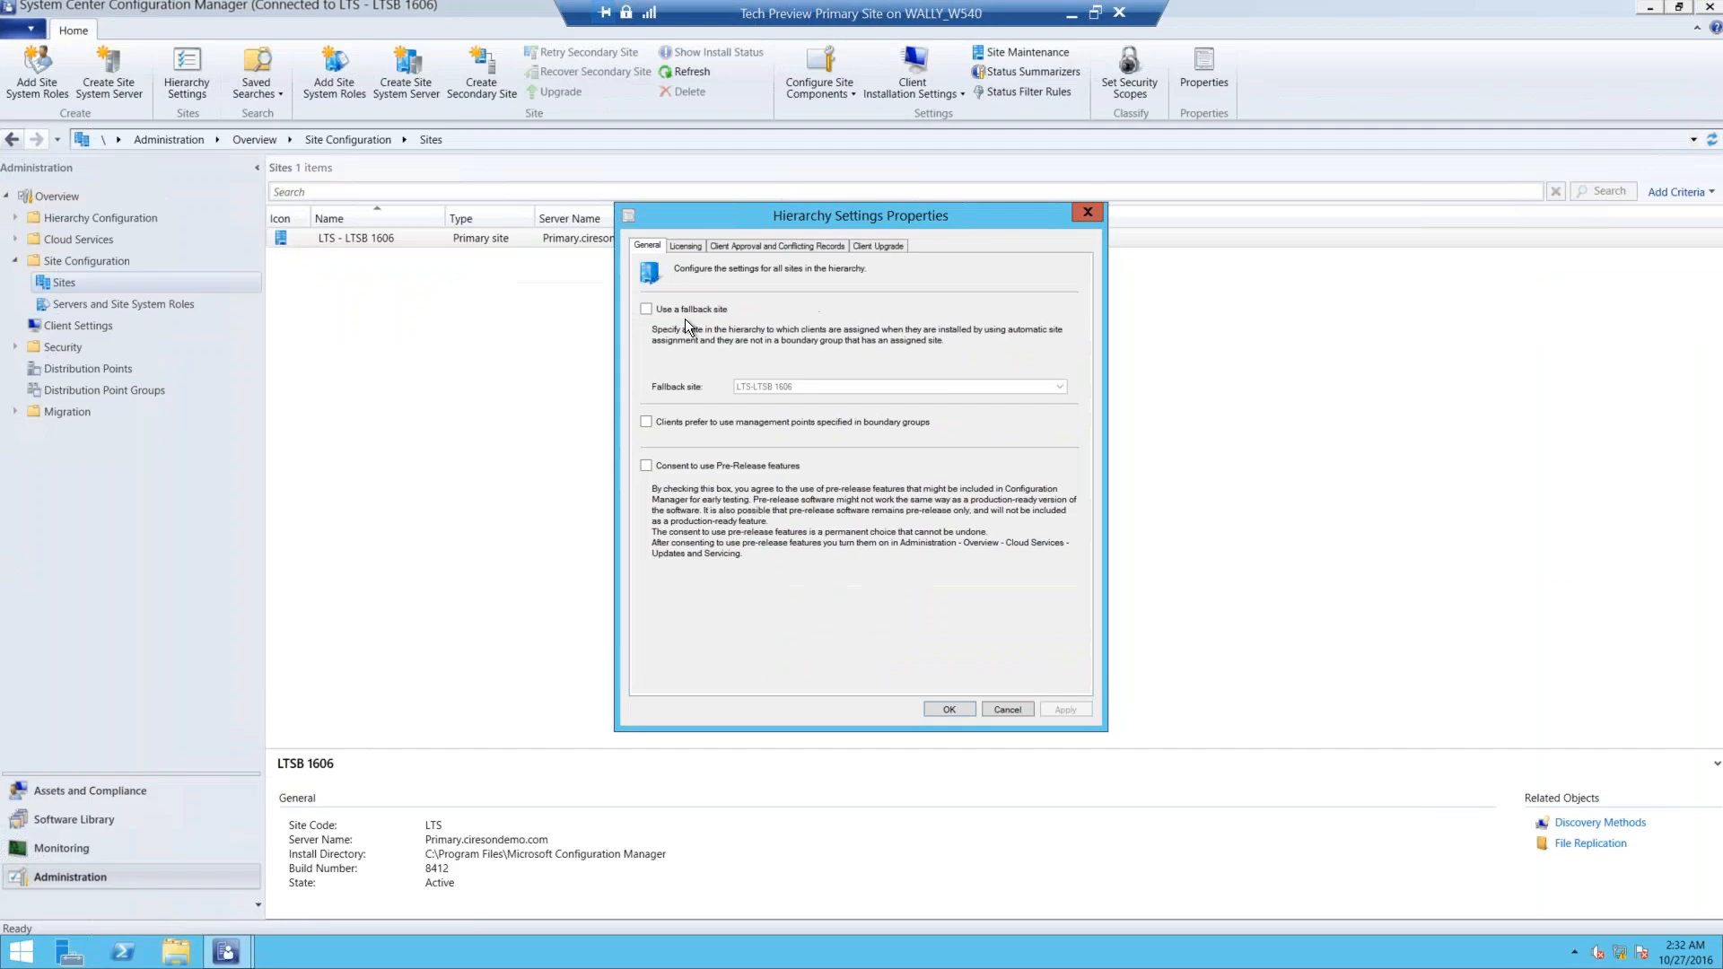
- Examine the licensing settings for converting to Current Branch and the Software Assurance expiration date
click(683, 247)
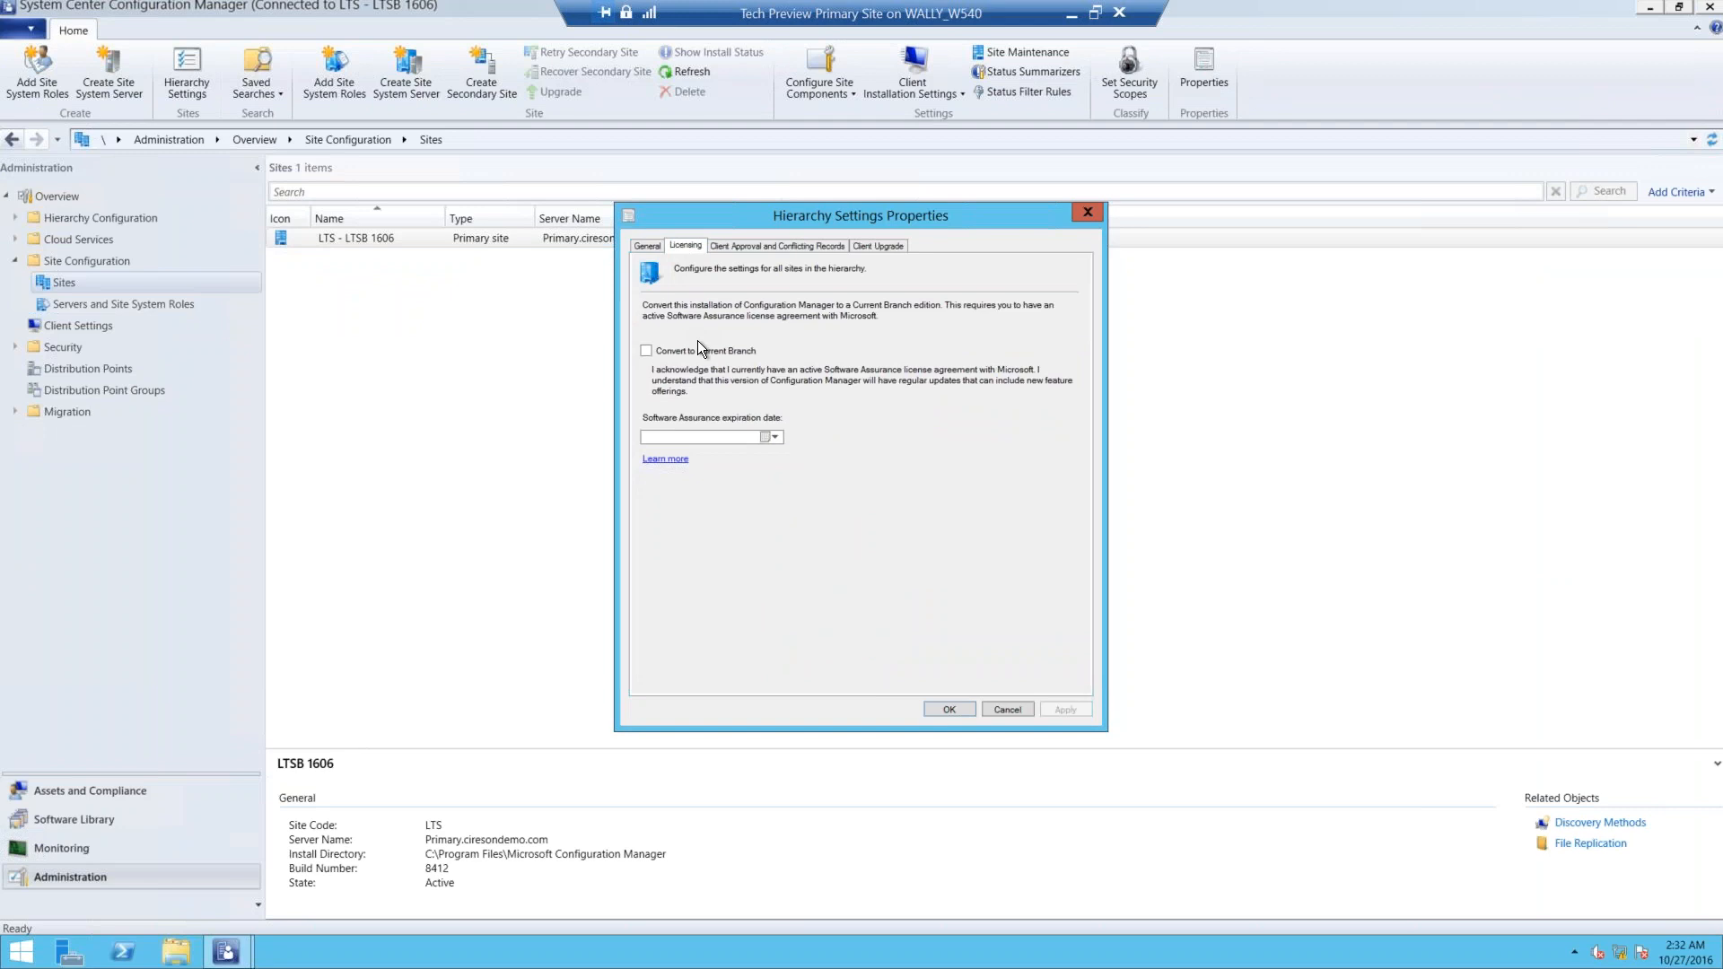
key(ctrl+1)
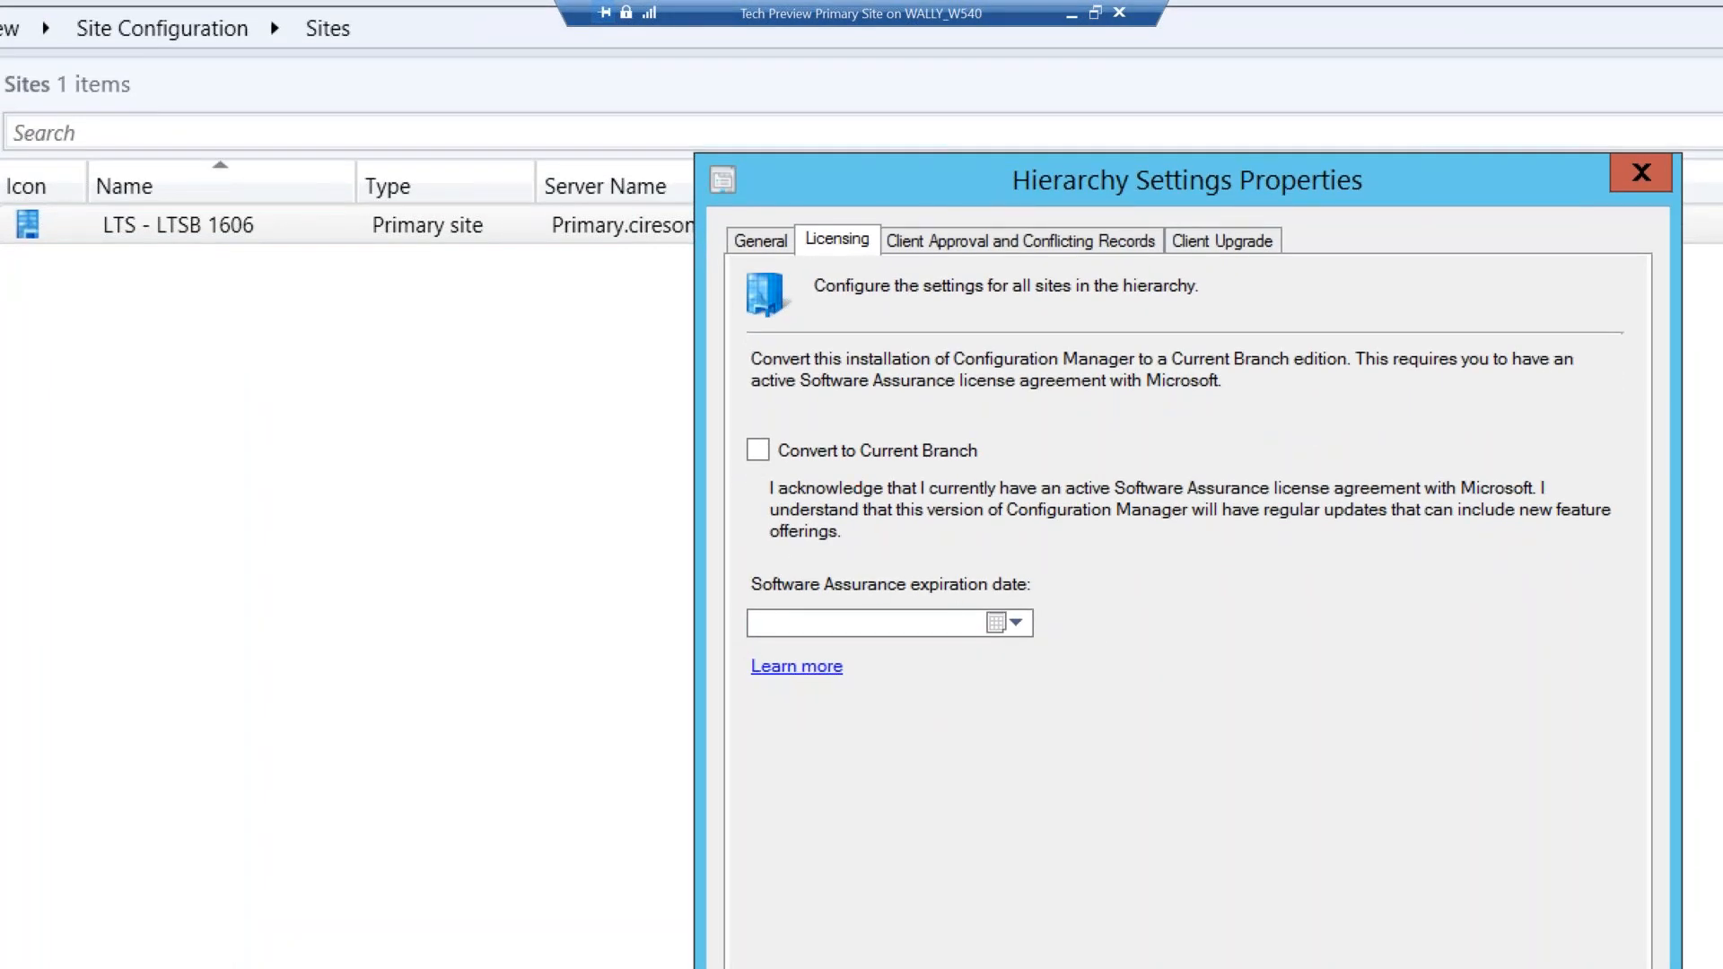
drag(1061, 636, 1186, 638)
drag(730, 425, 1006, 472)
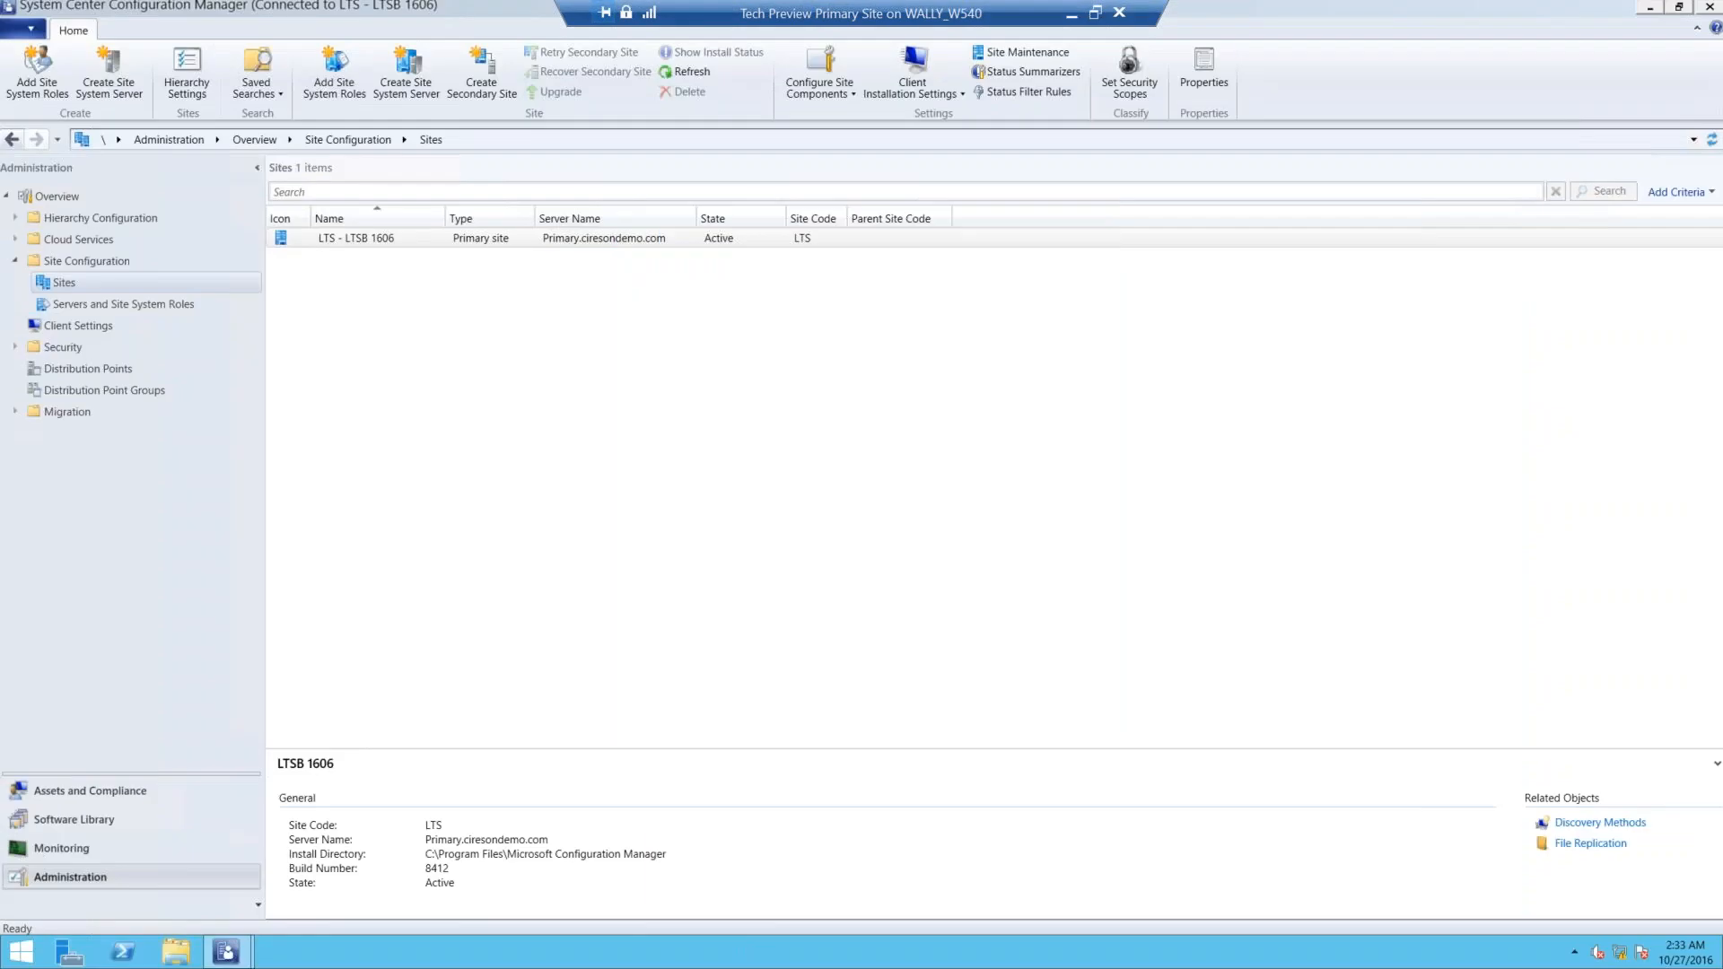
- Try to add a Microsoft Intune subscription and a cloud distribution point under Cloud Services
click(17, 240)
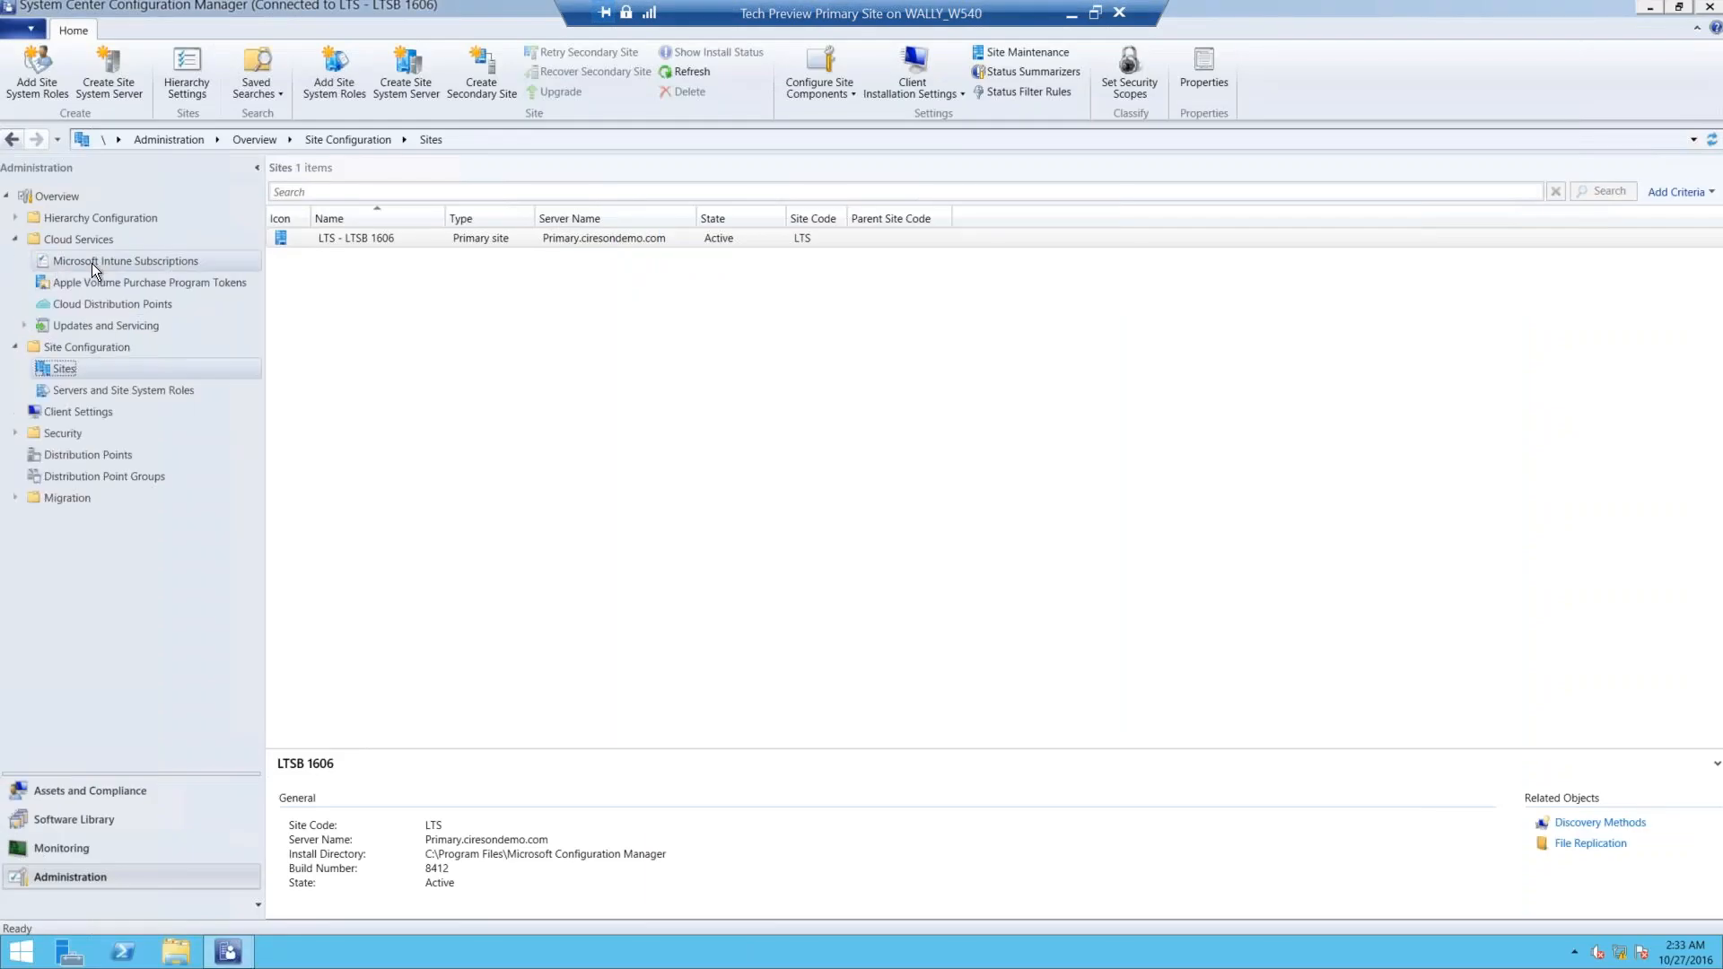
click(91, 262)
right_click(92, 262)
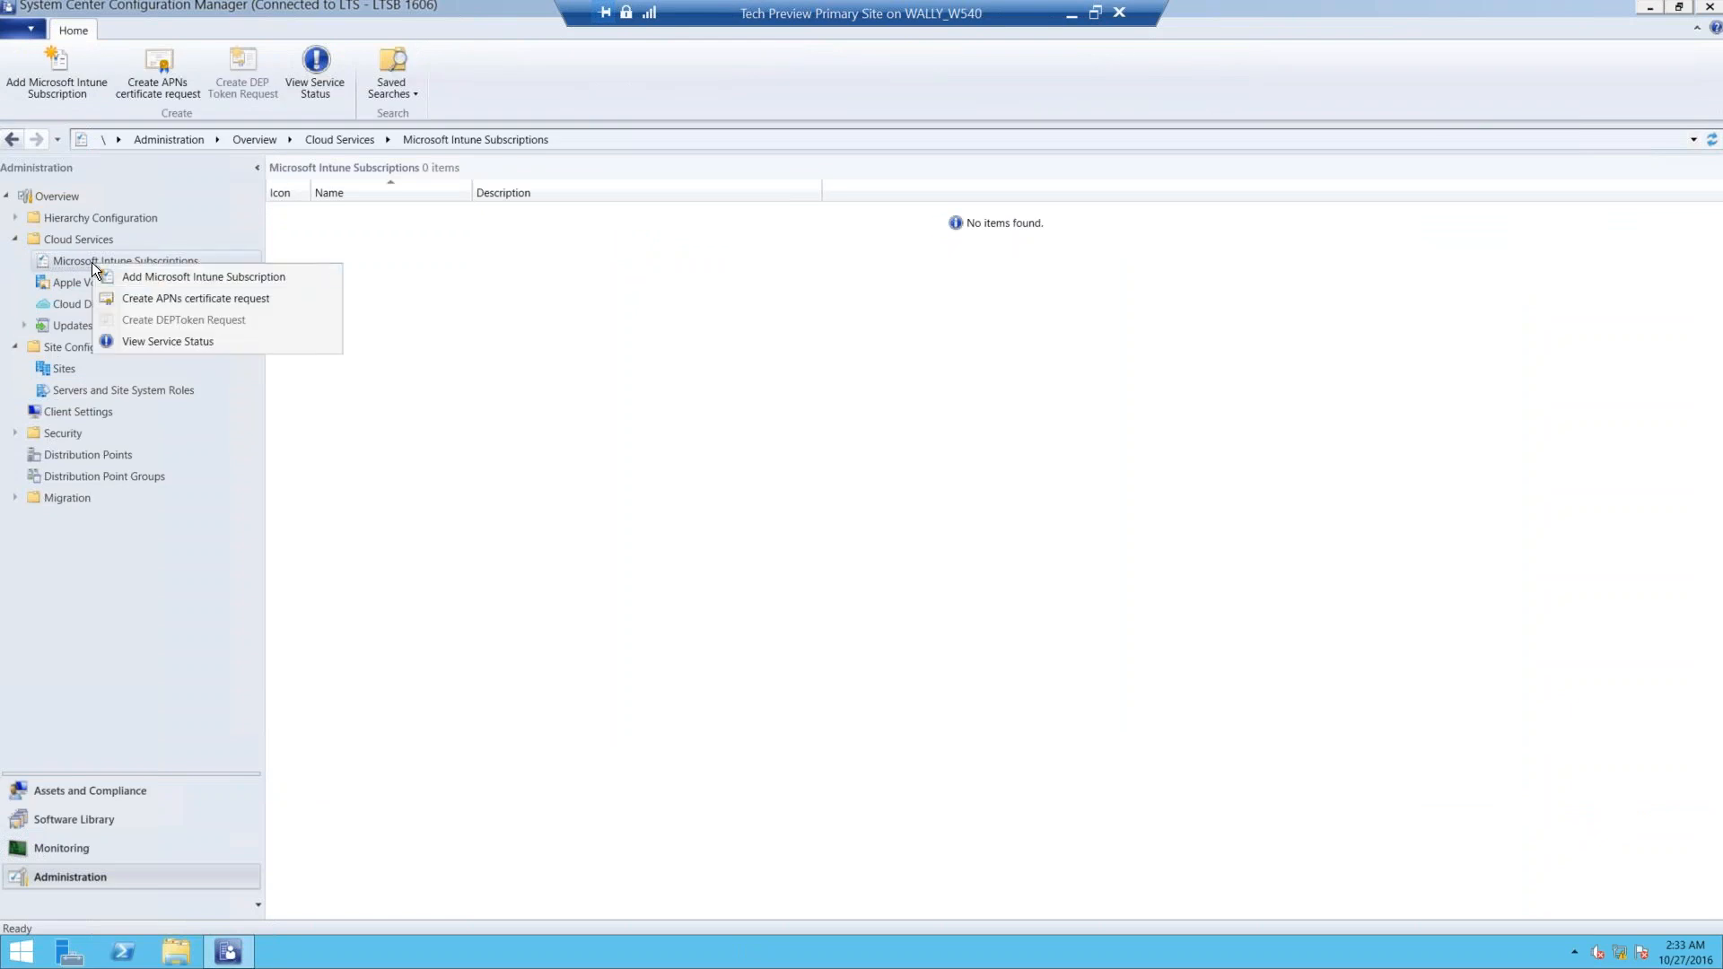
click(149, 273)
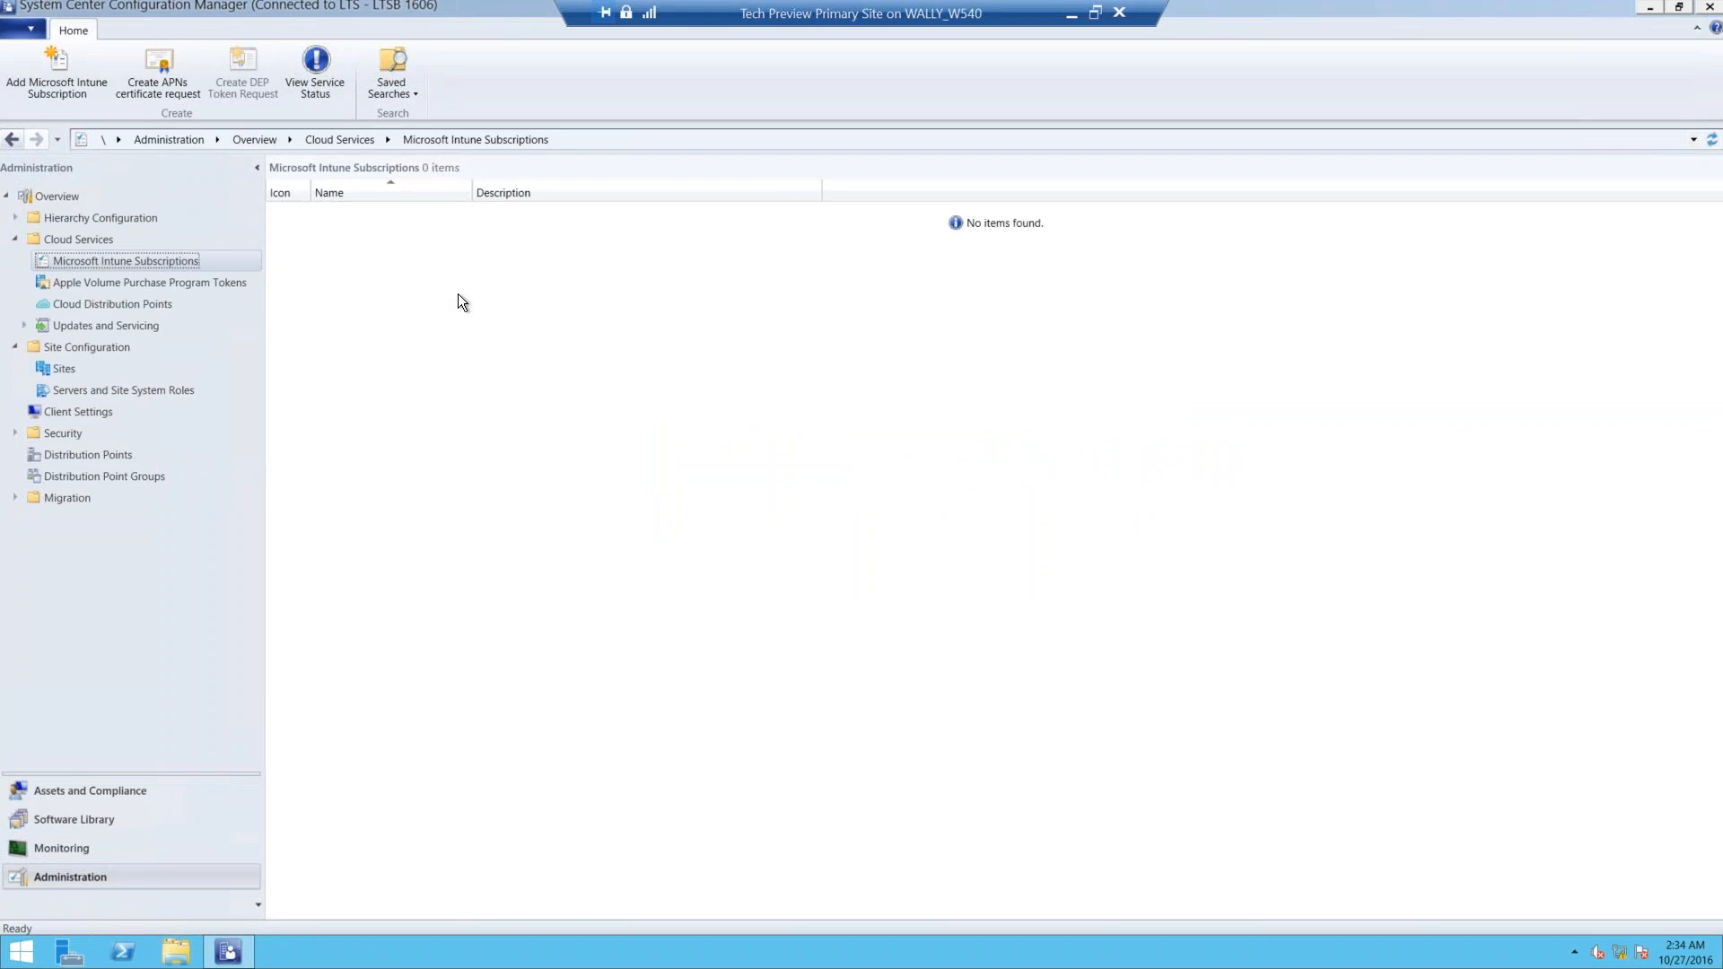
click(157, 303)
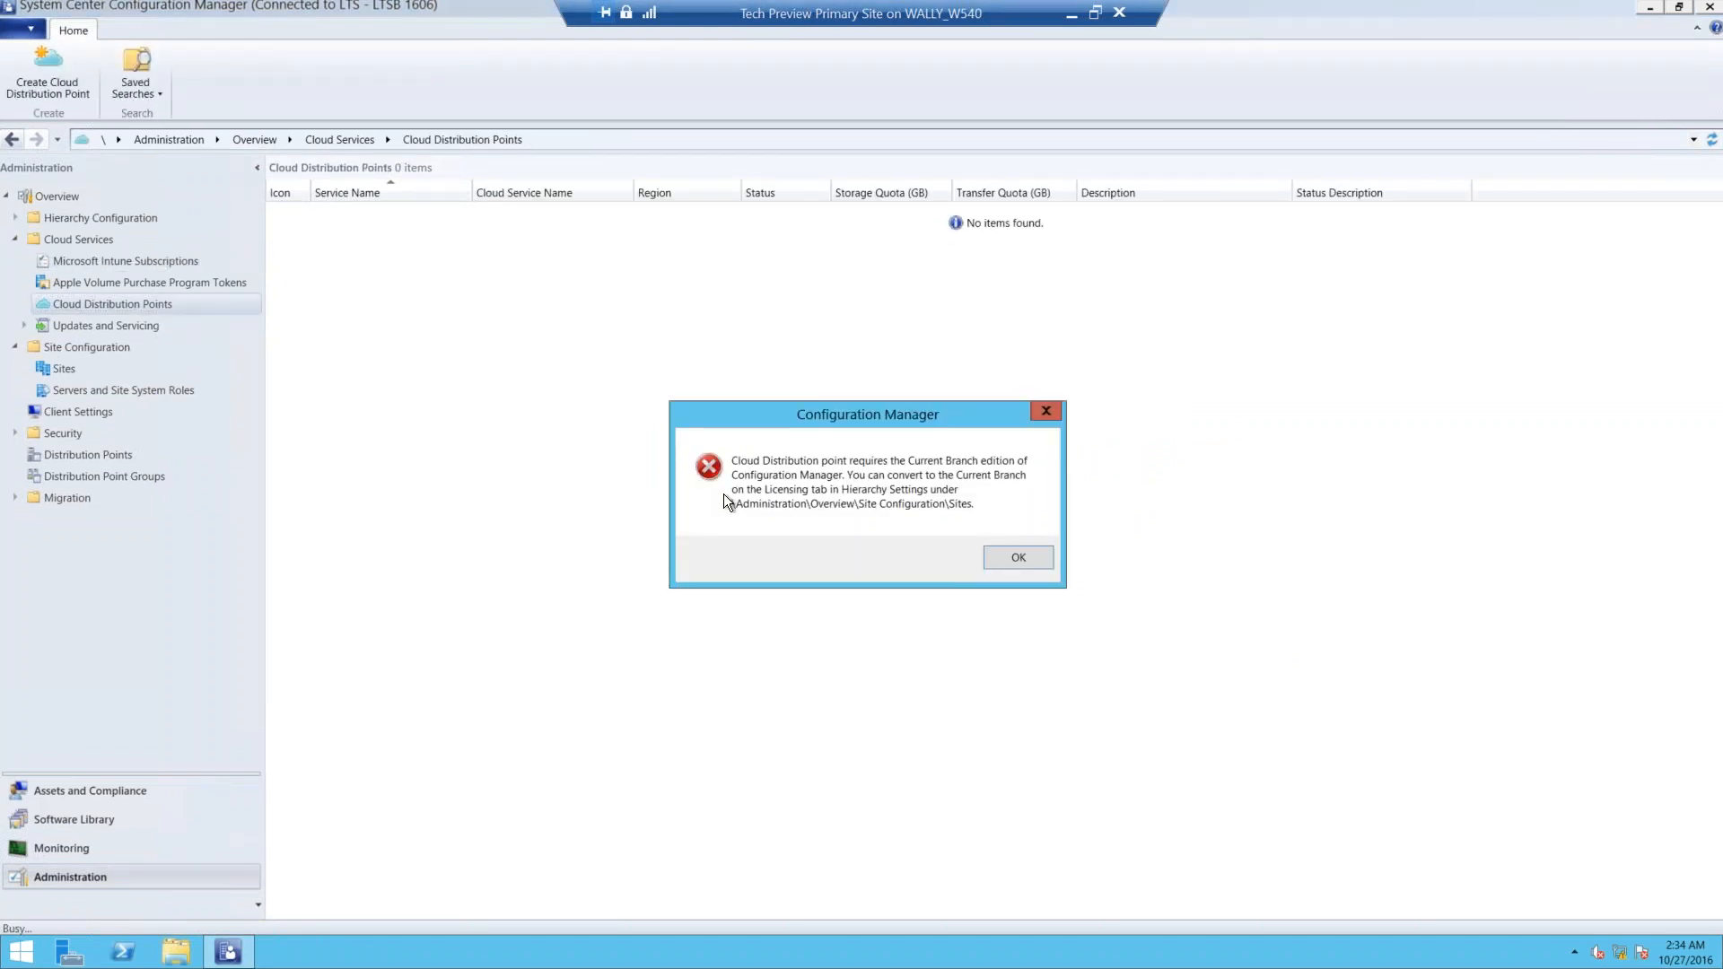
key(Return)
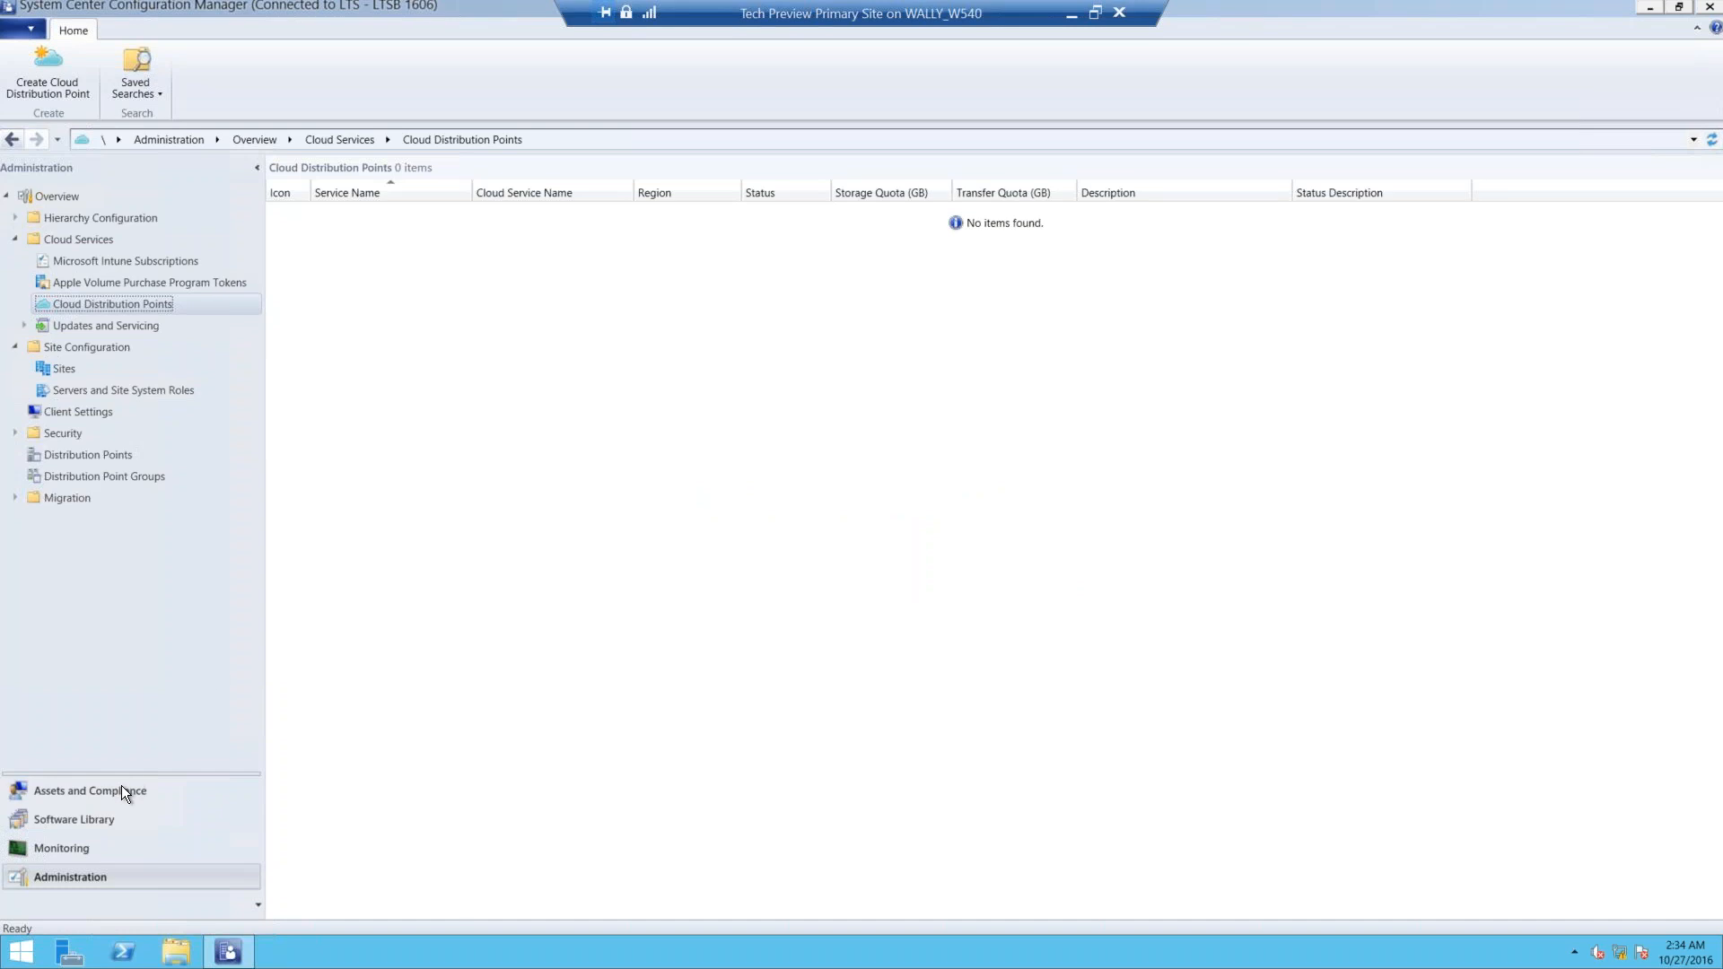
- Open the Software Library workspace and review which feature folders it offers
click(94, 820)
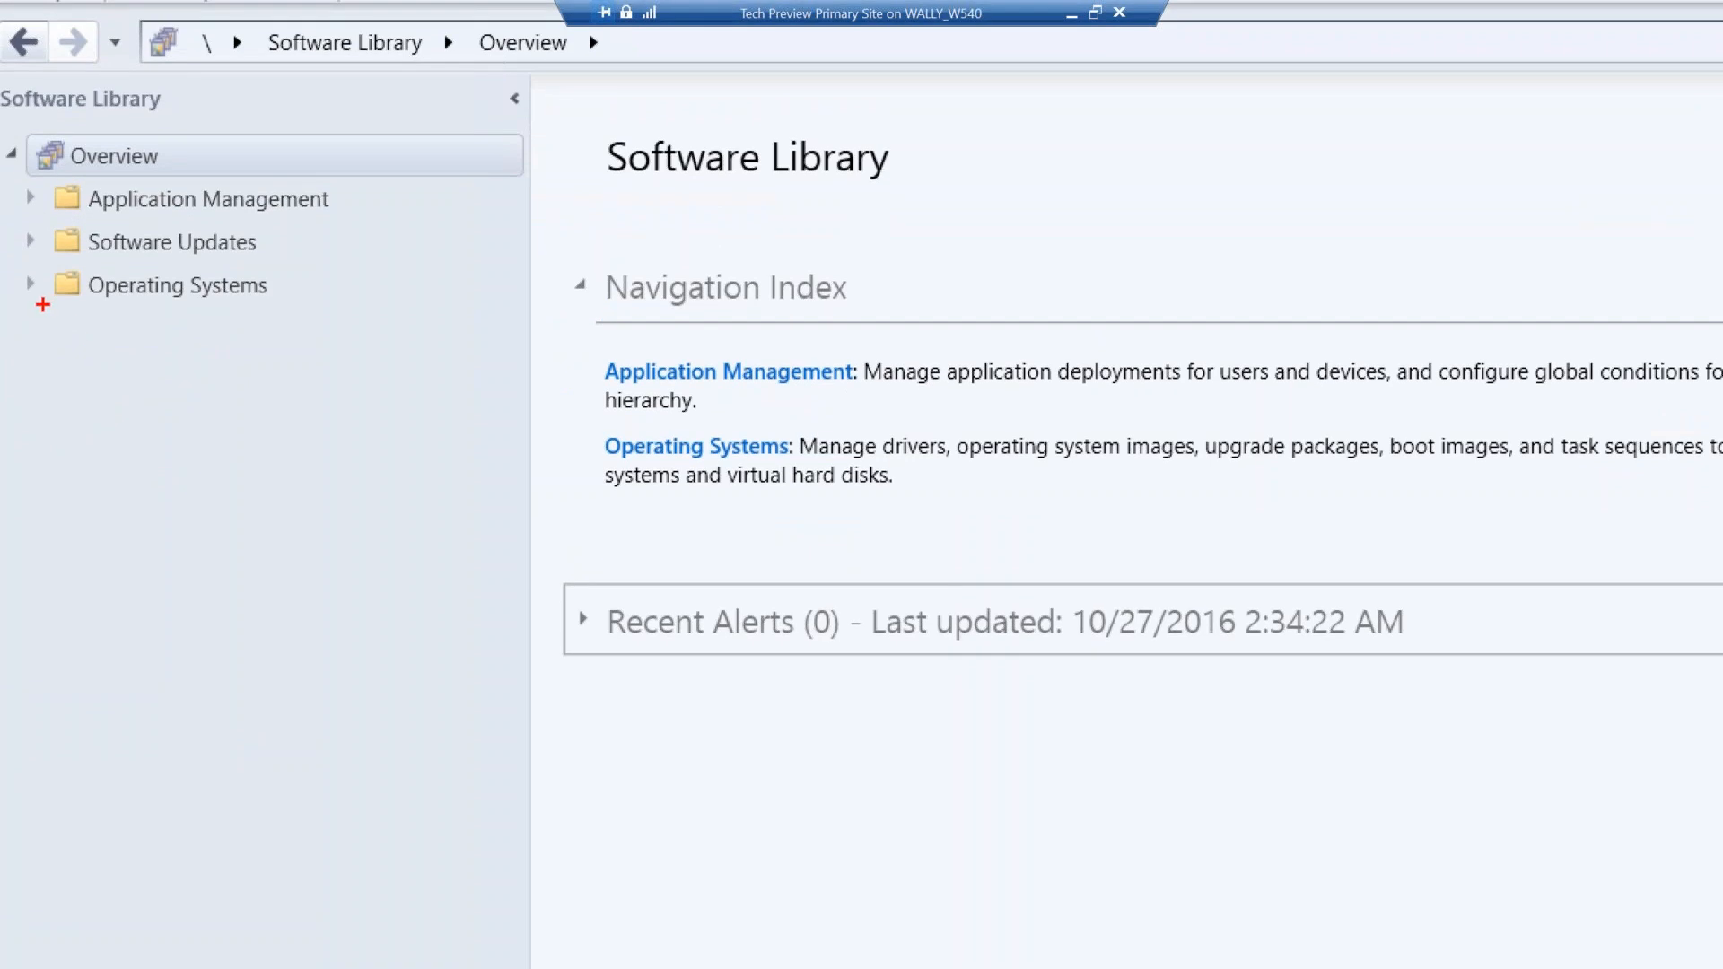
drag(41, 304, 339, 356)
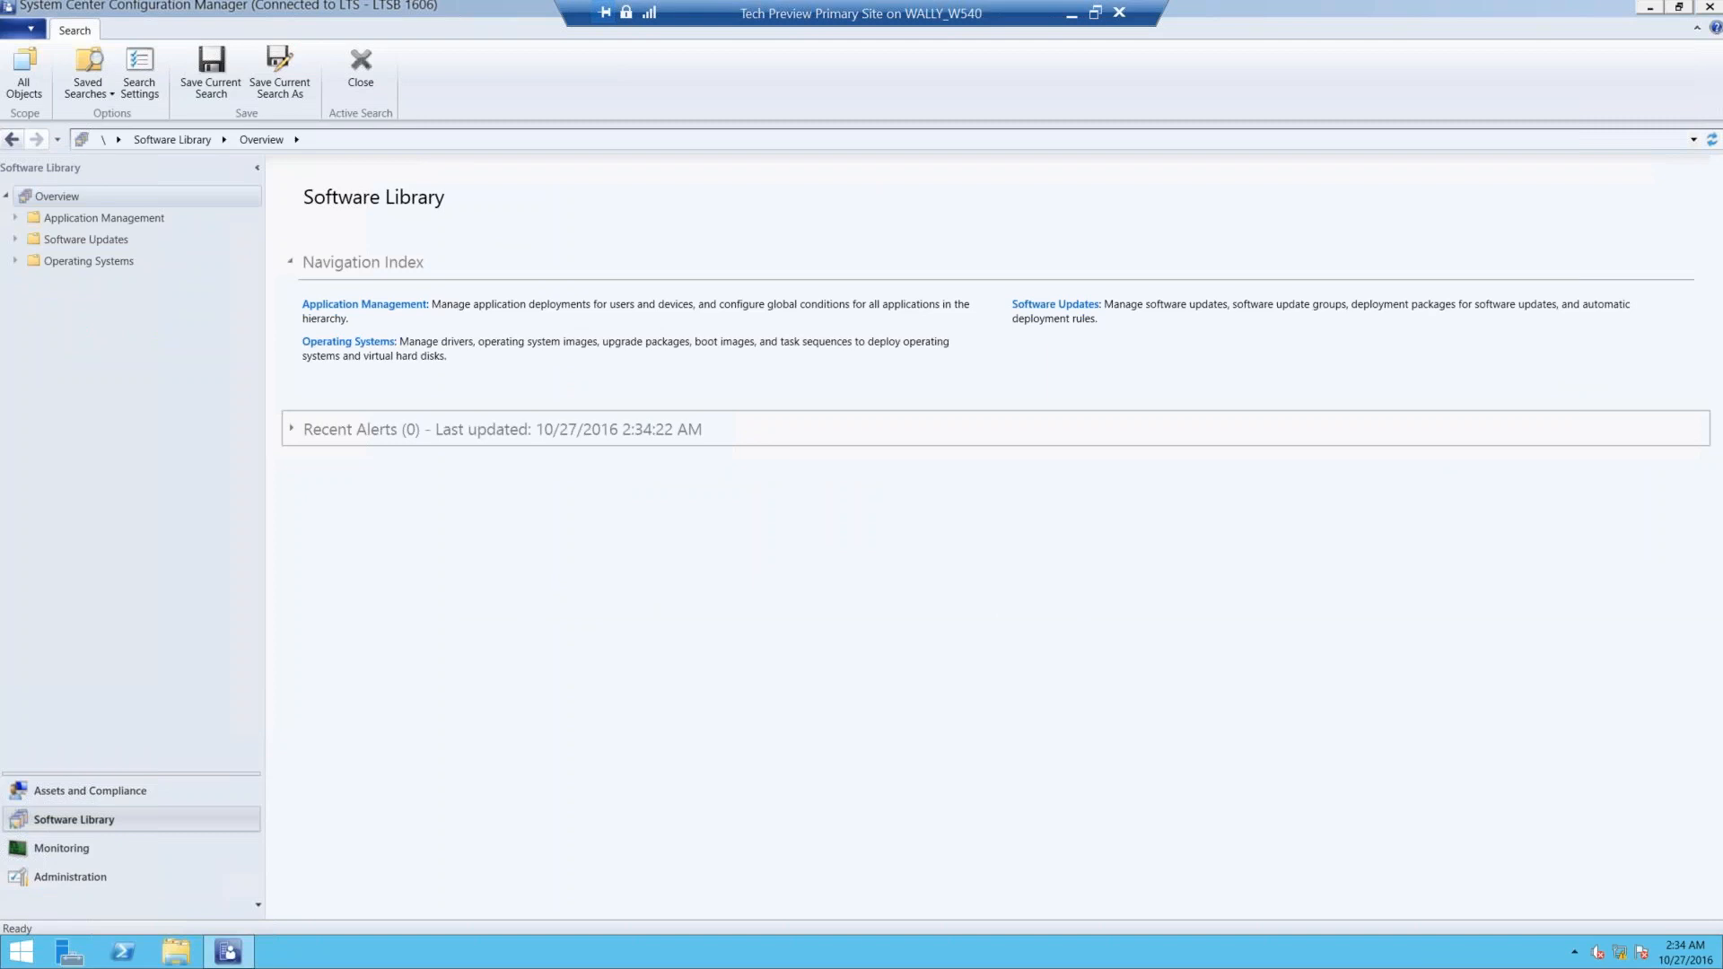
- Convert the site to Current Branch in the Hierarchy Settings licensing options, with 10/31/2016 as the Software Assurance expiration date
click(83, 870)
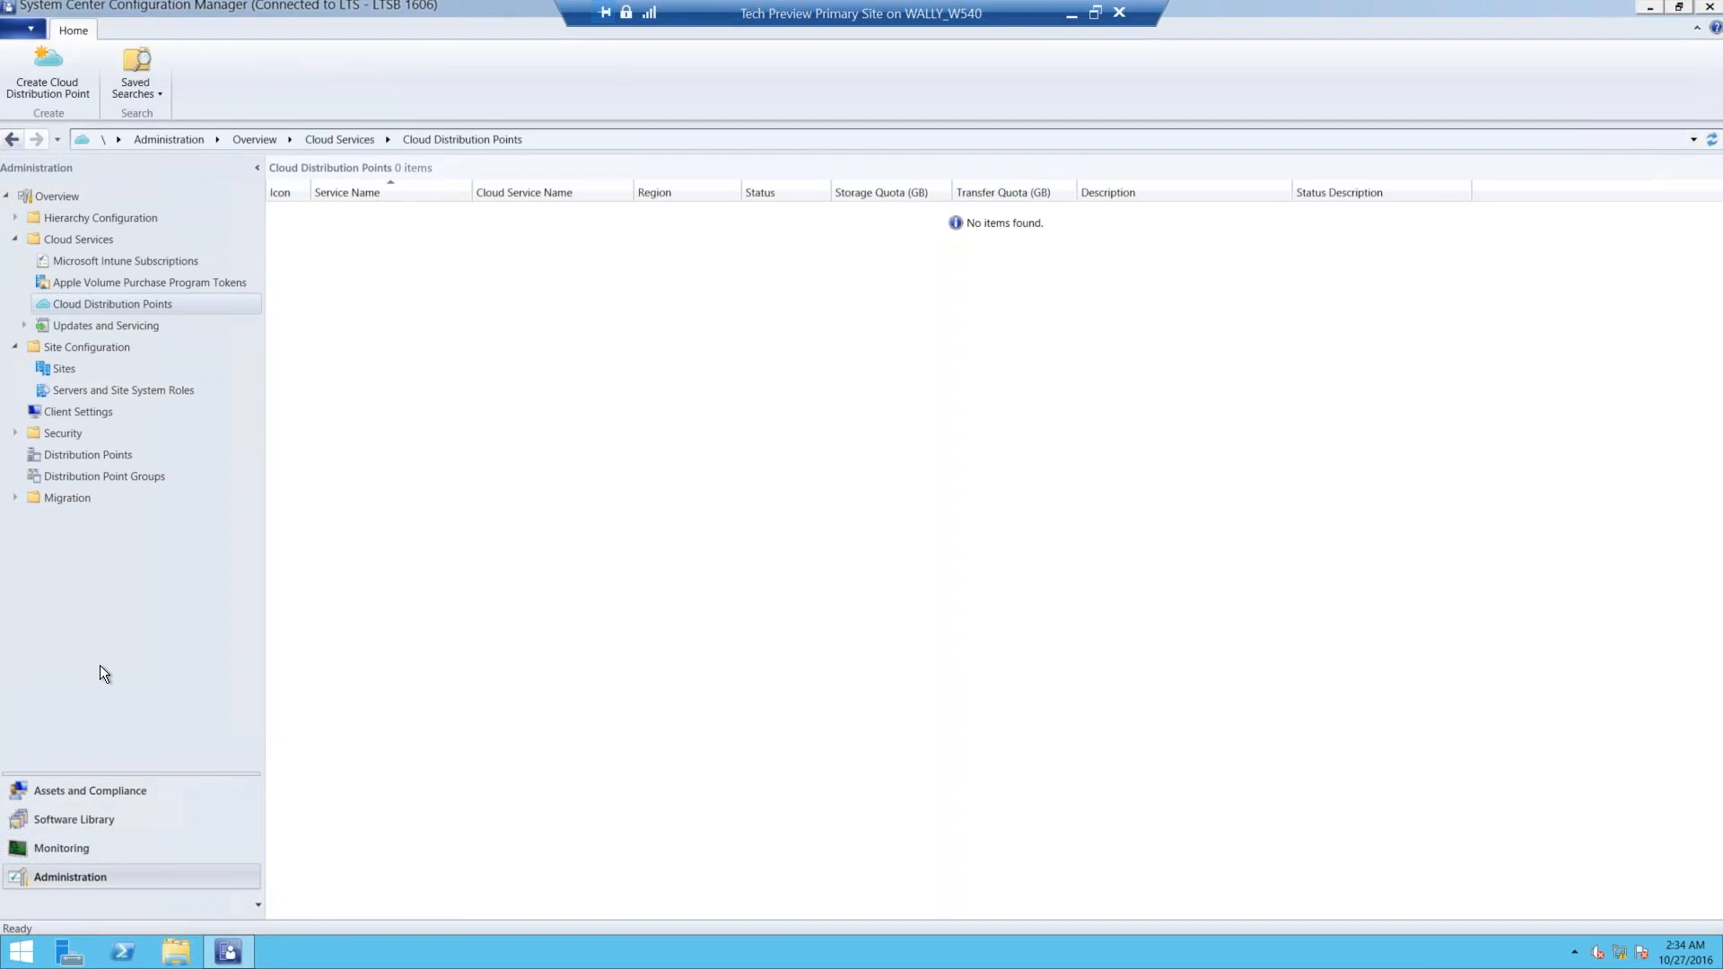
click(74, 370)
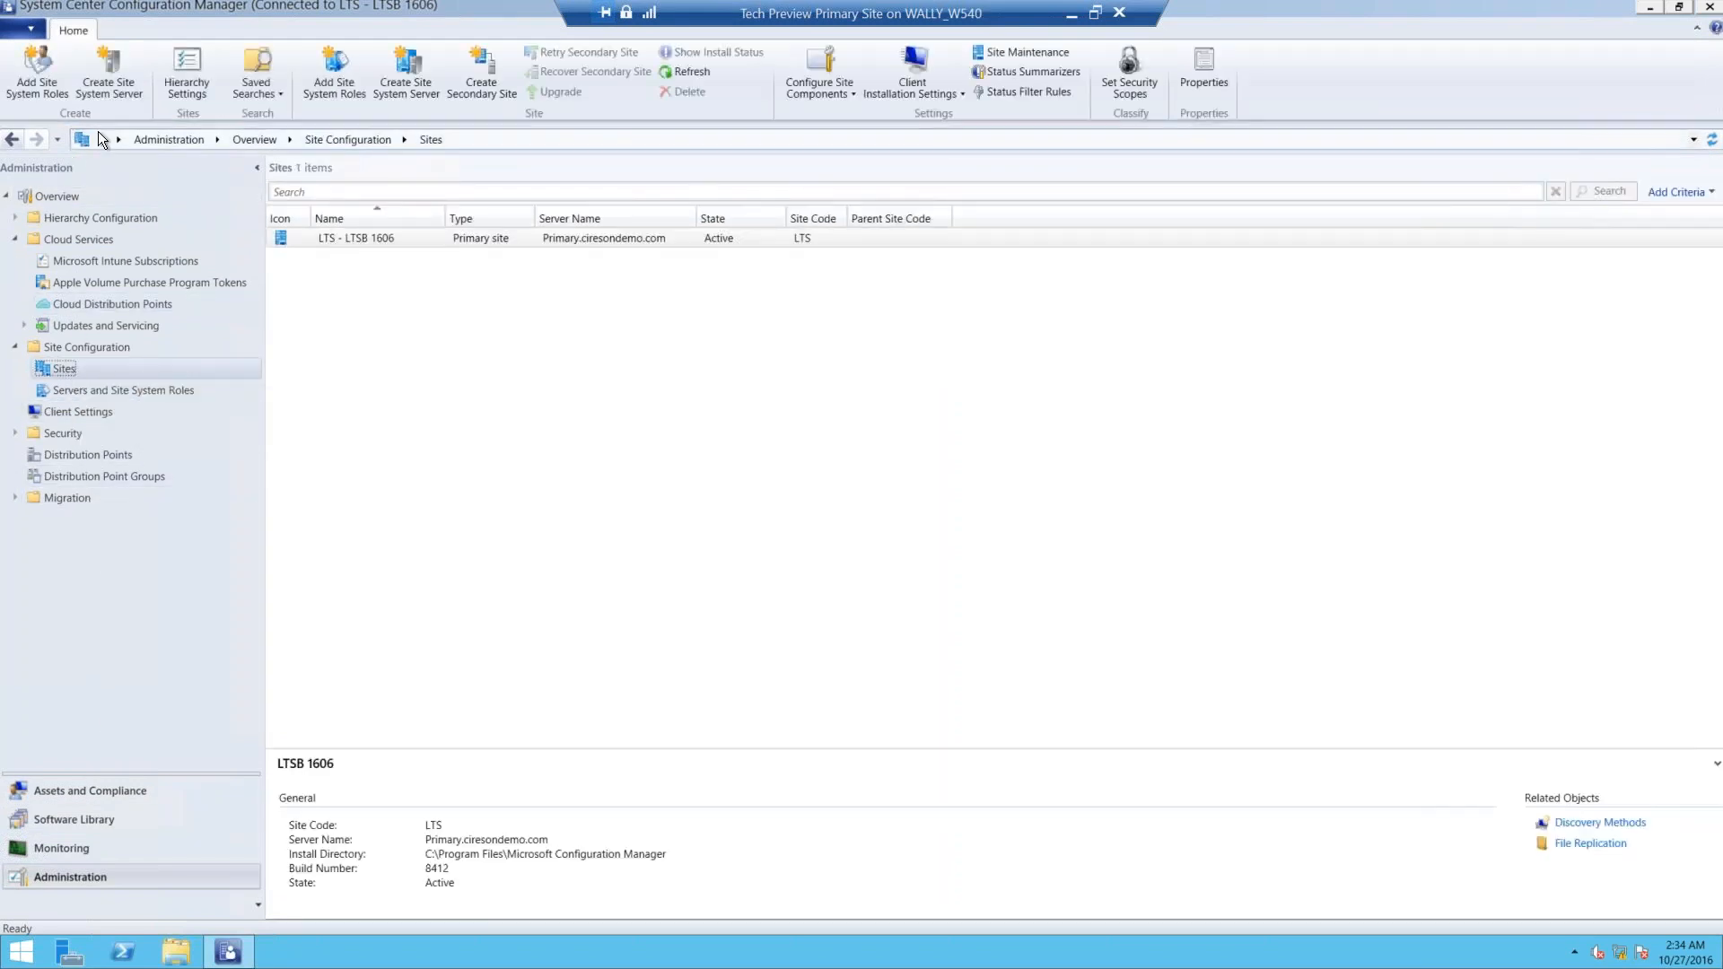
click(178, 79)
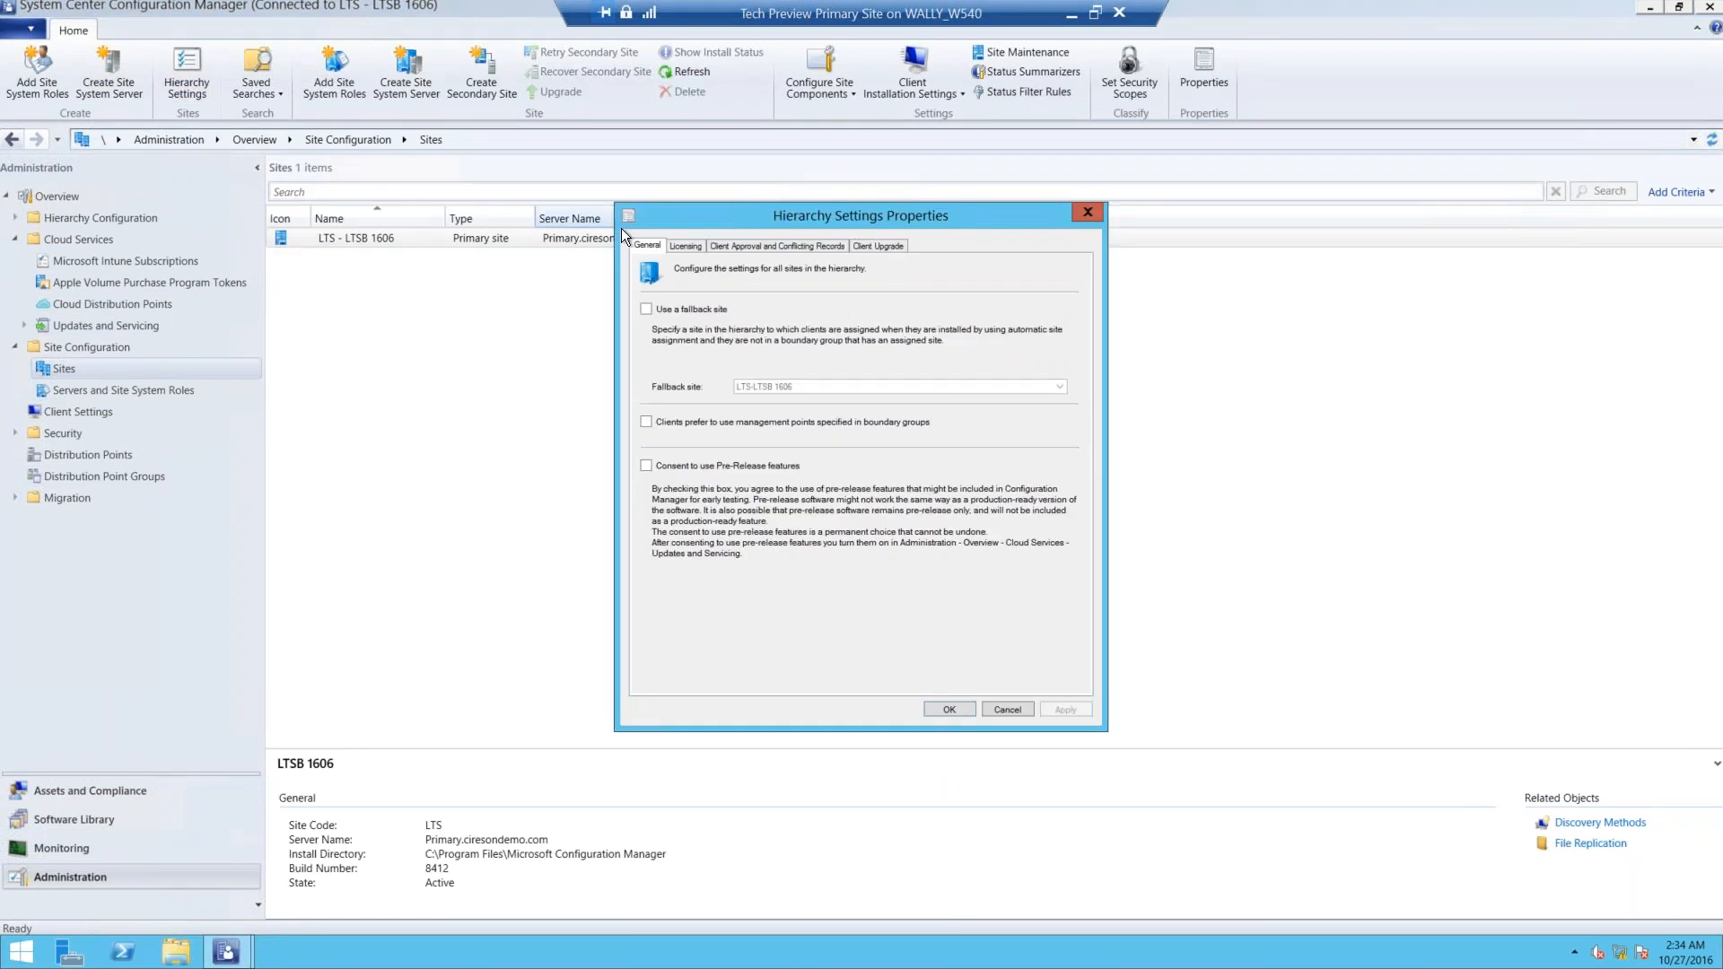
click(678, 245)
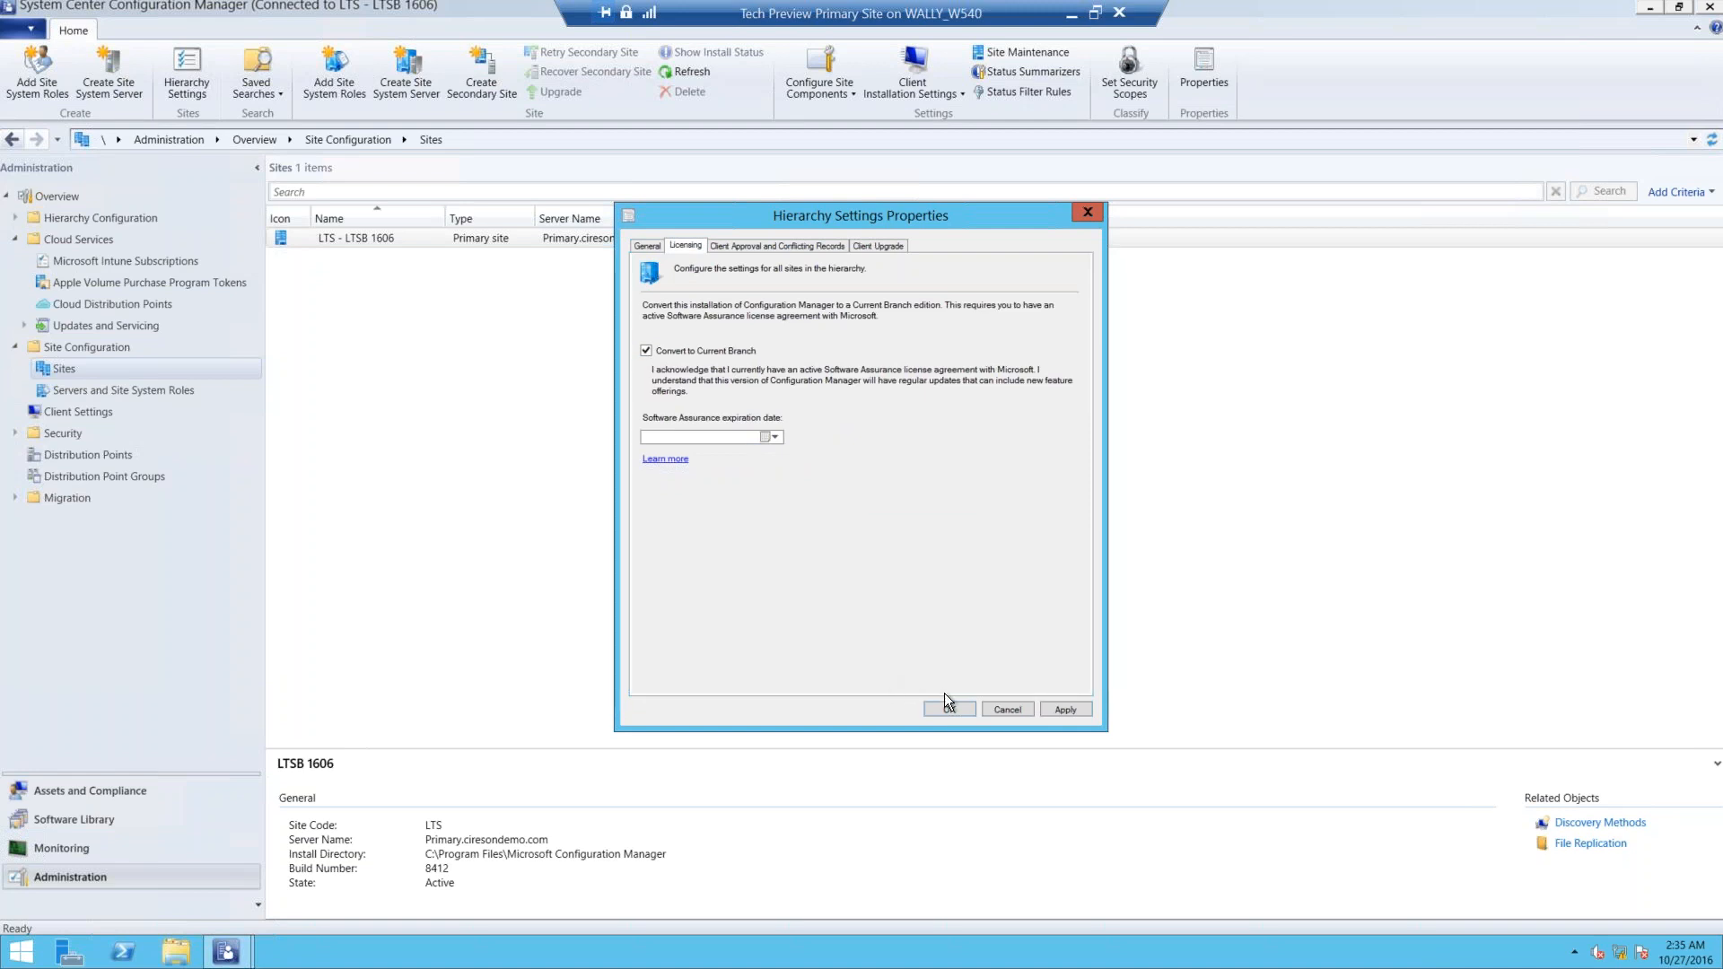
click(777, 438)
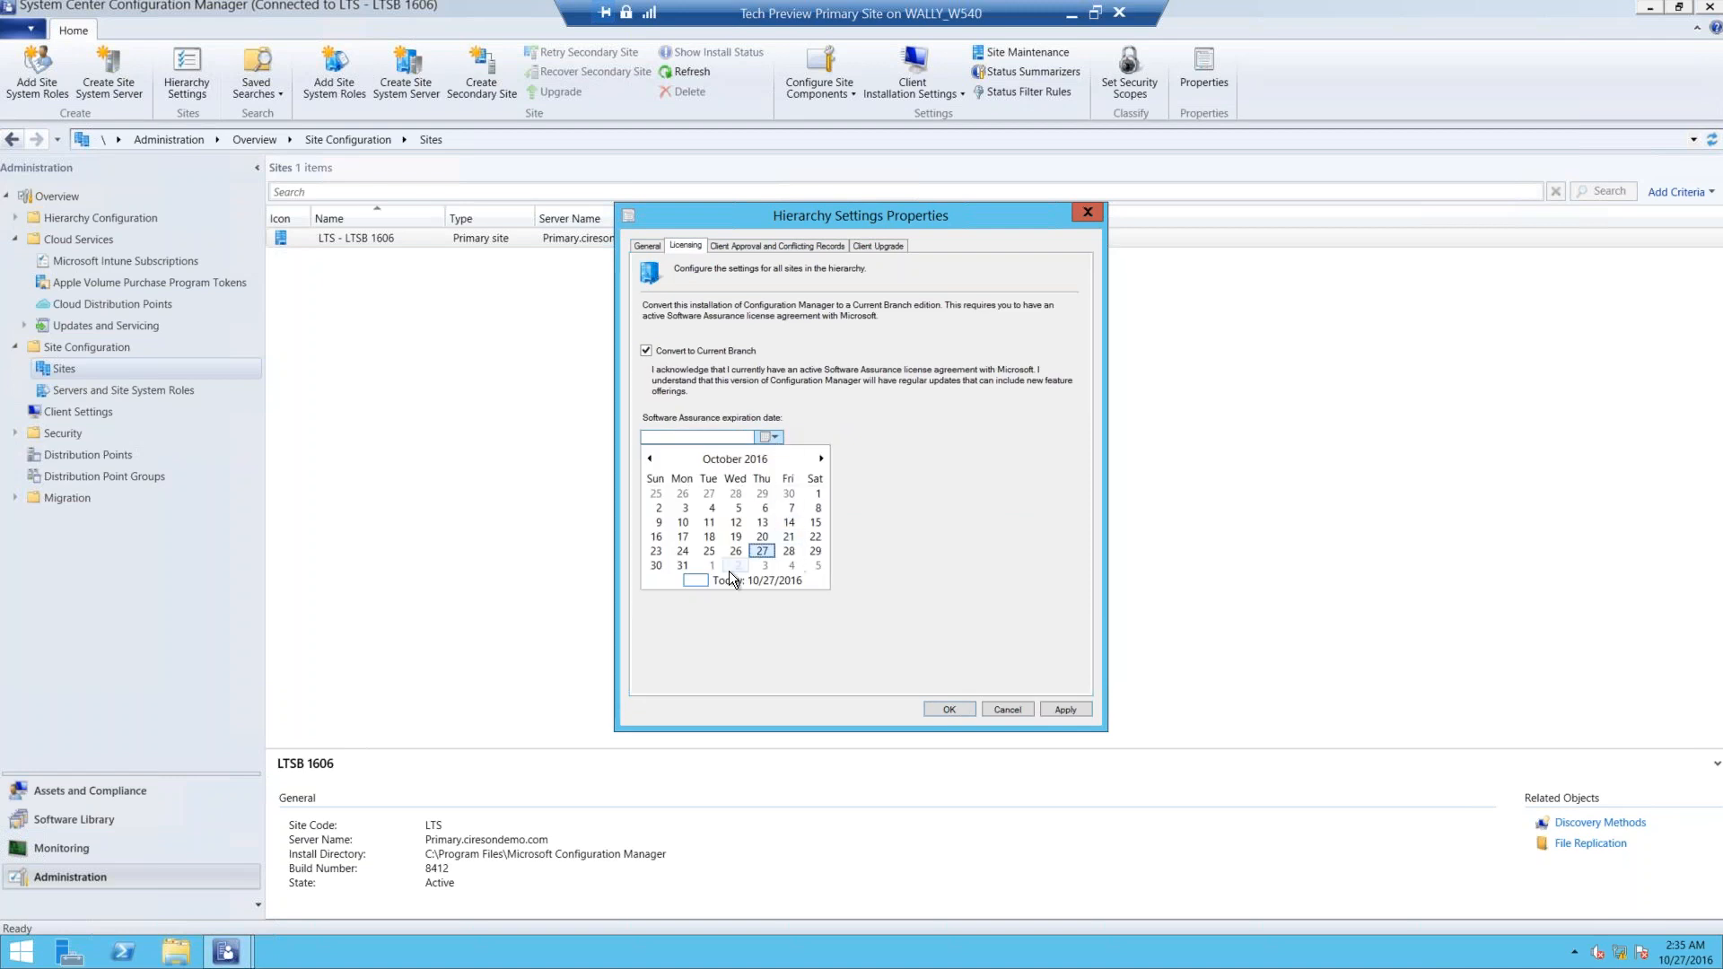
click(683, 566)
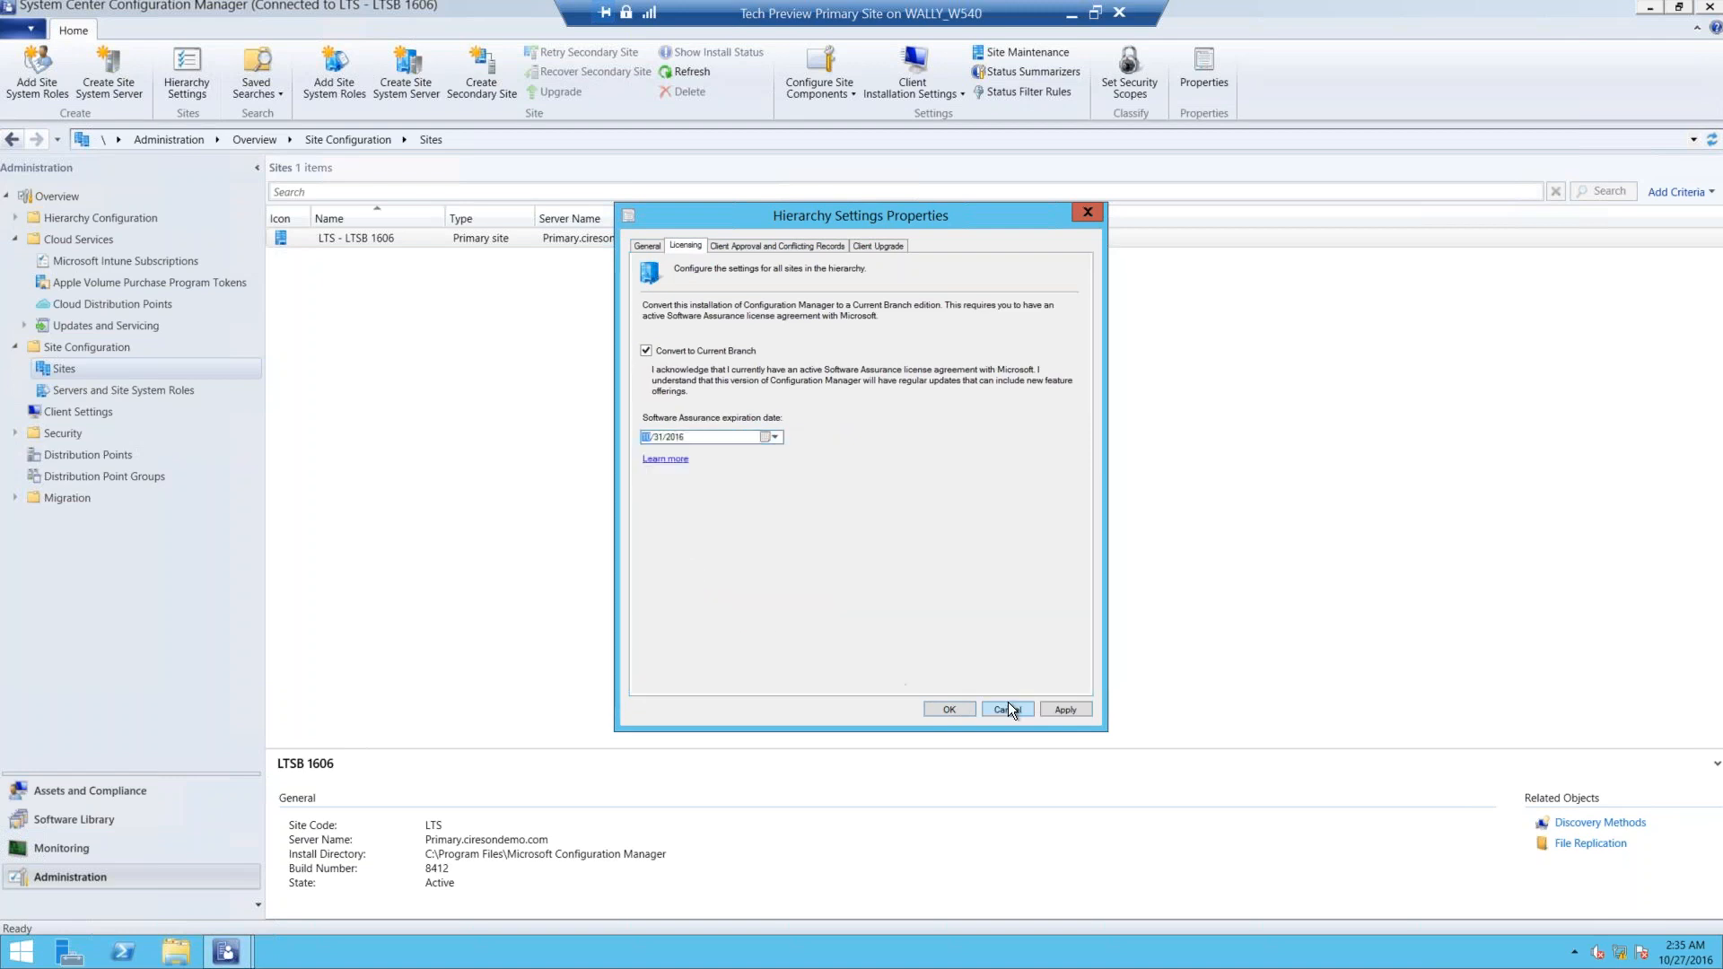
click(949, 709)
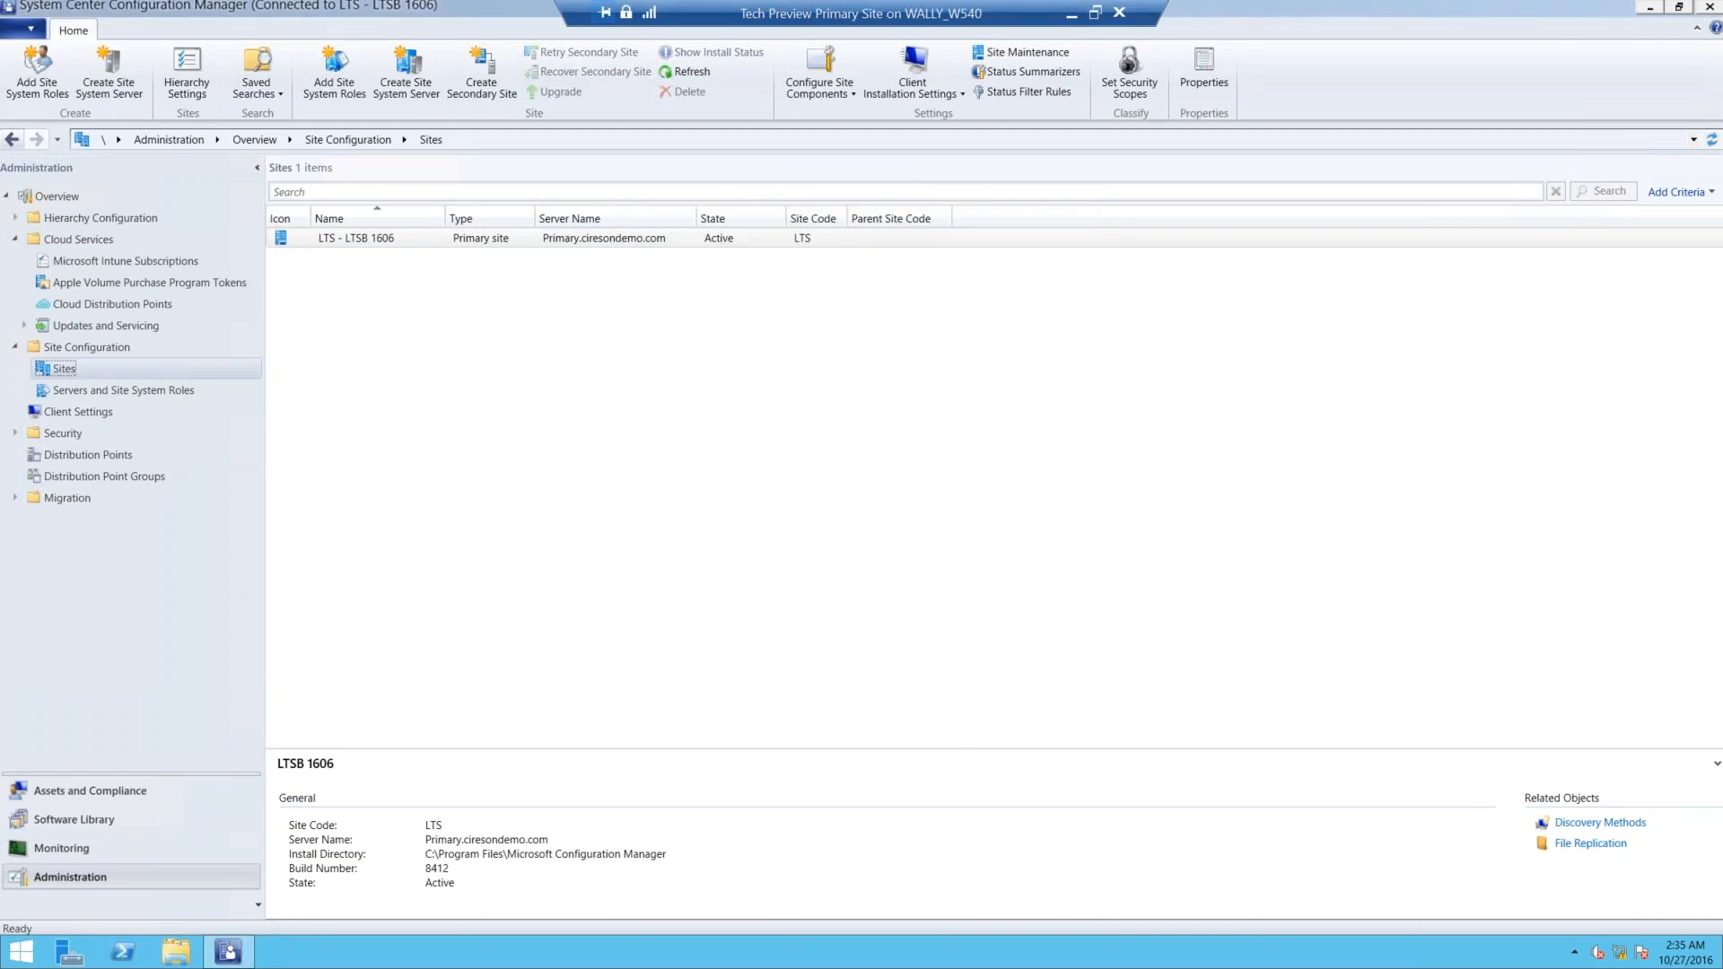
- Start the Create Microsoft Intune Subscription Wizard under Cloud Services and exit it at the introduction page without saving
click(151, 259)
right_click(150, 258)
click(194, 267)
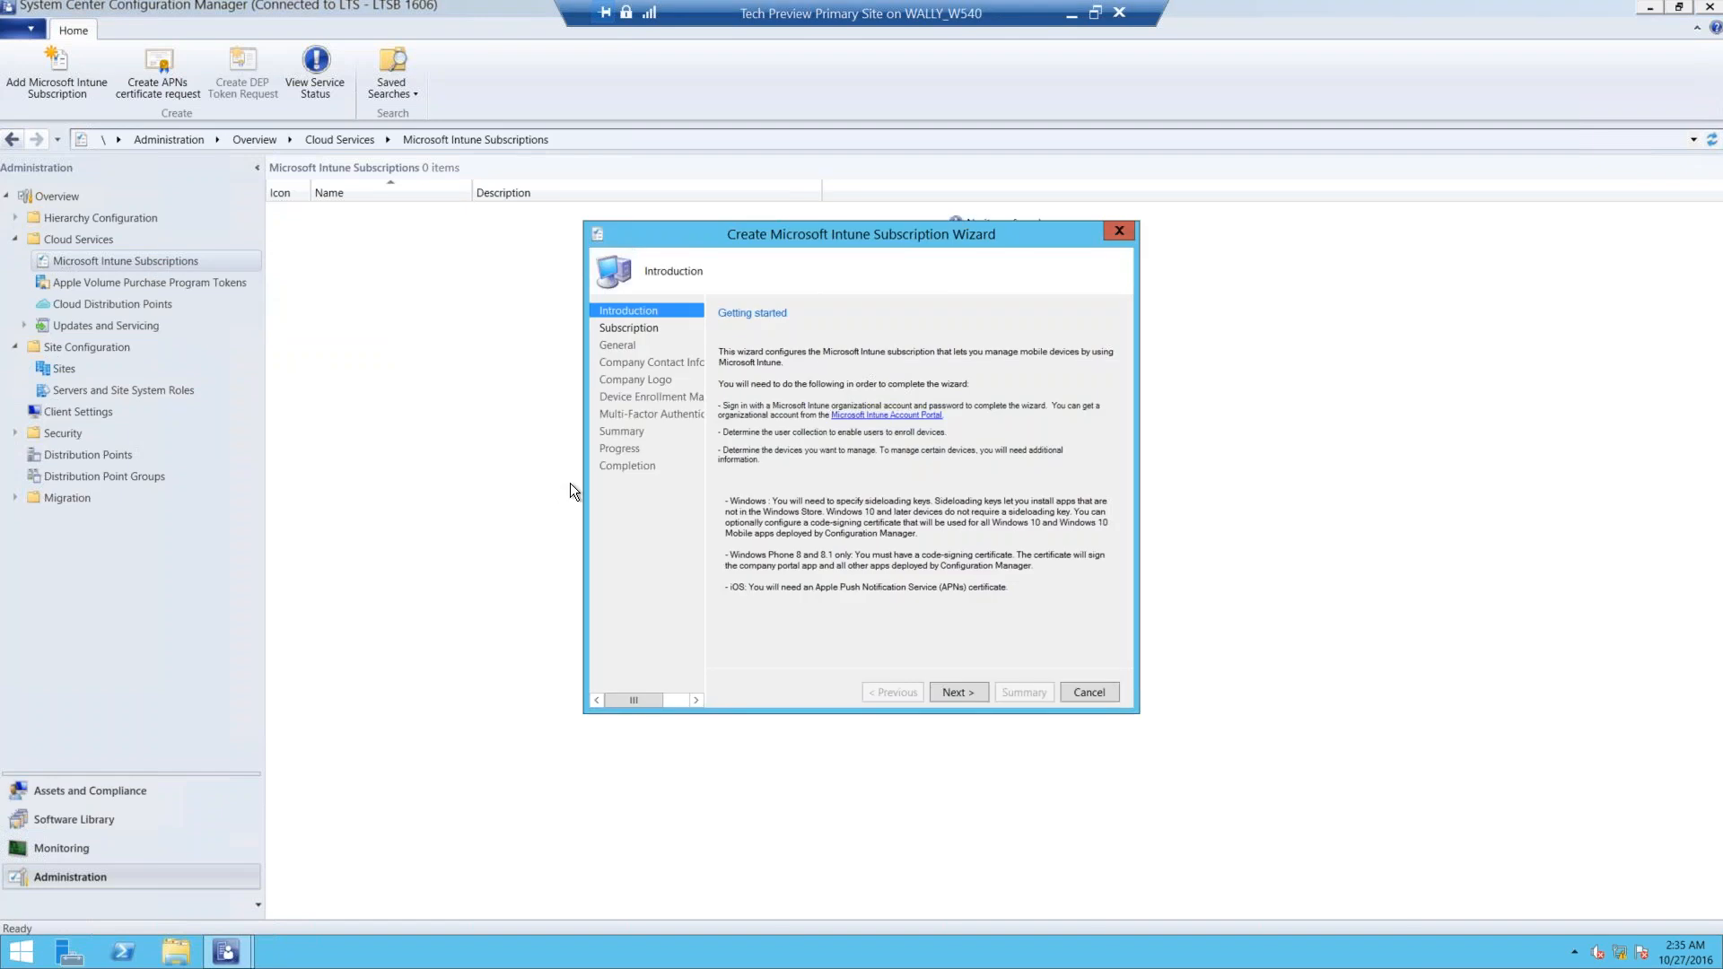
key(Escape)
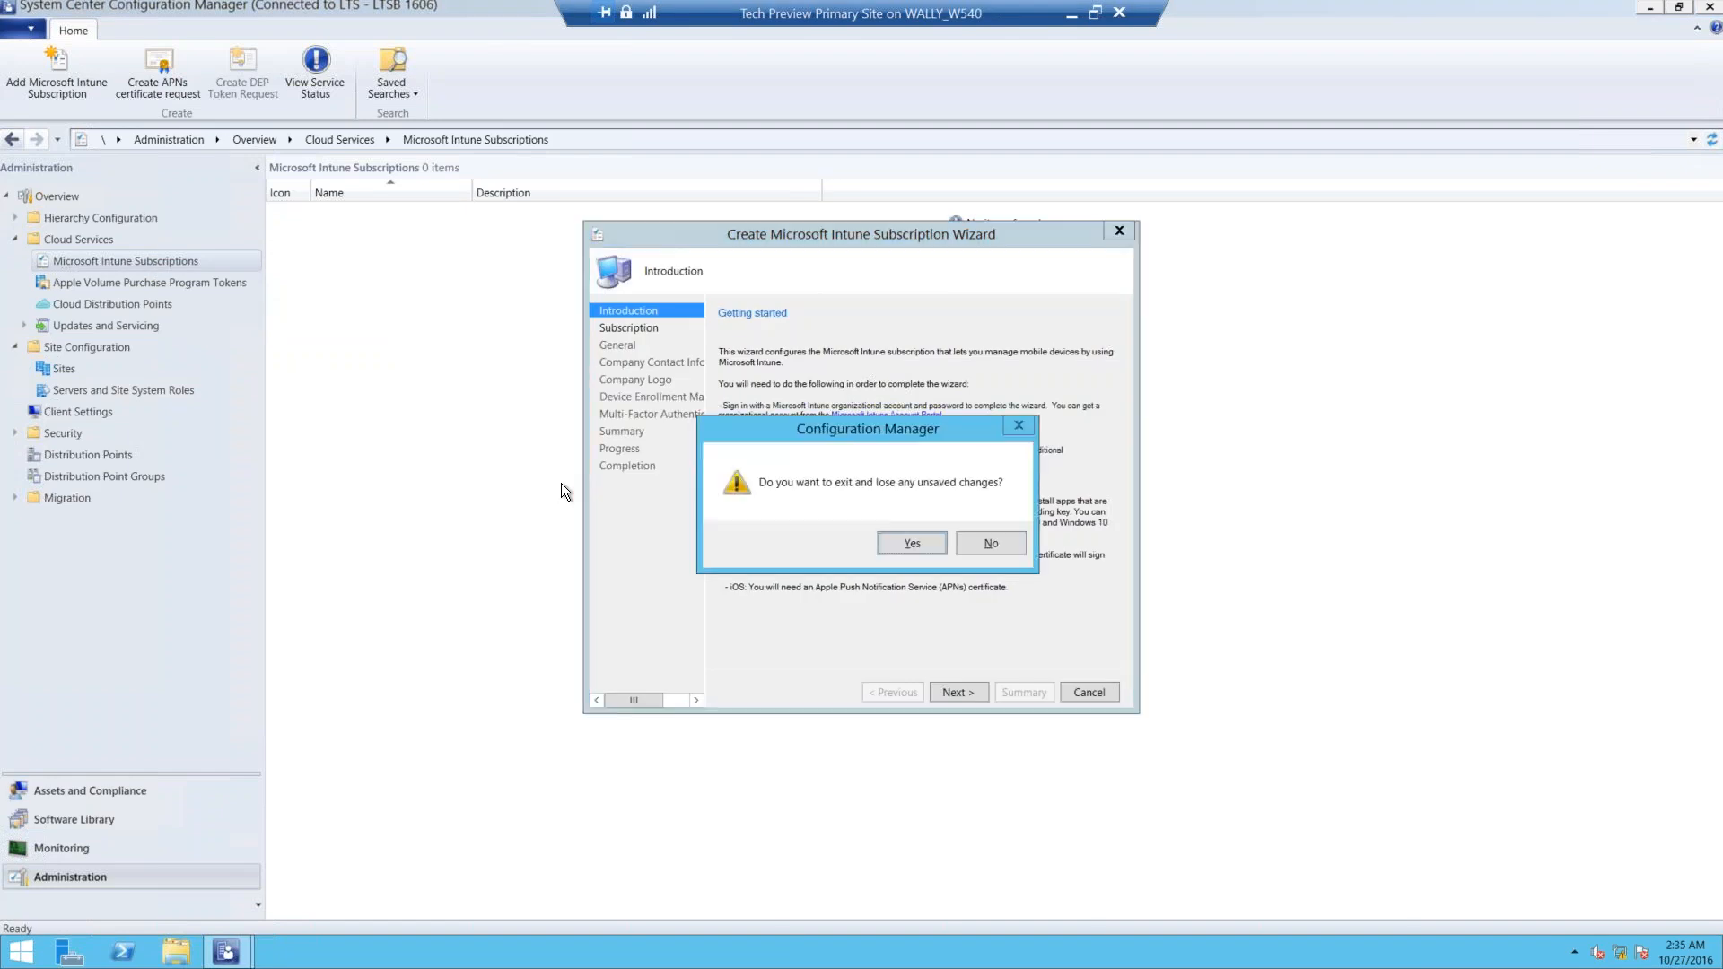
click(939, 544)
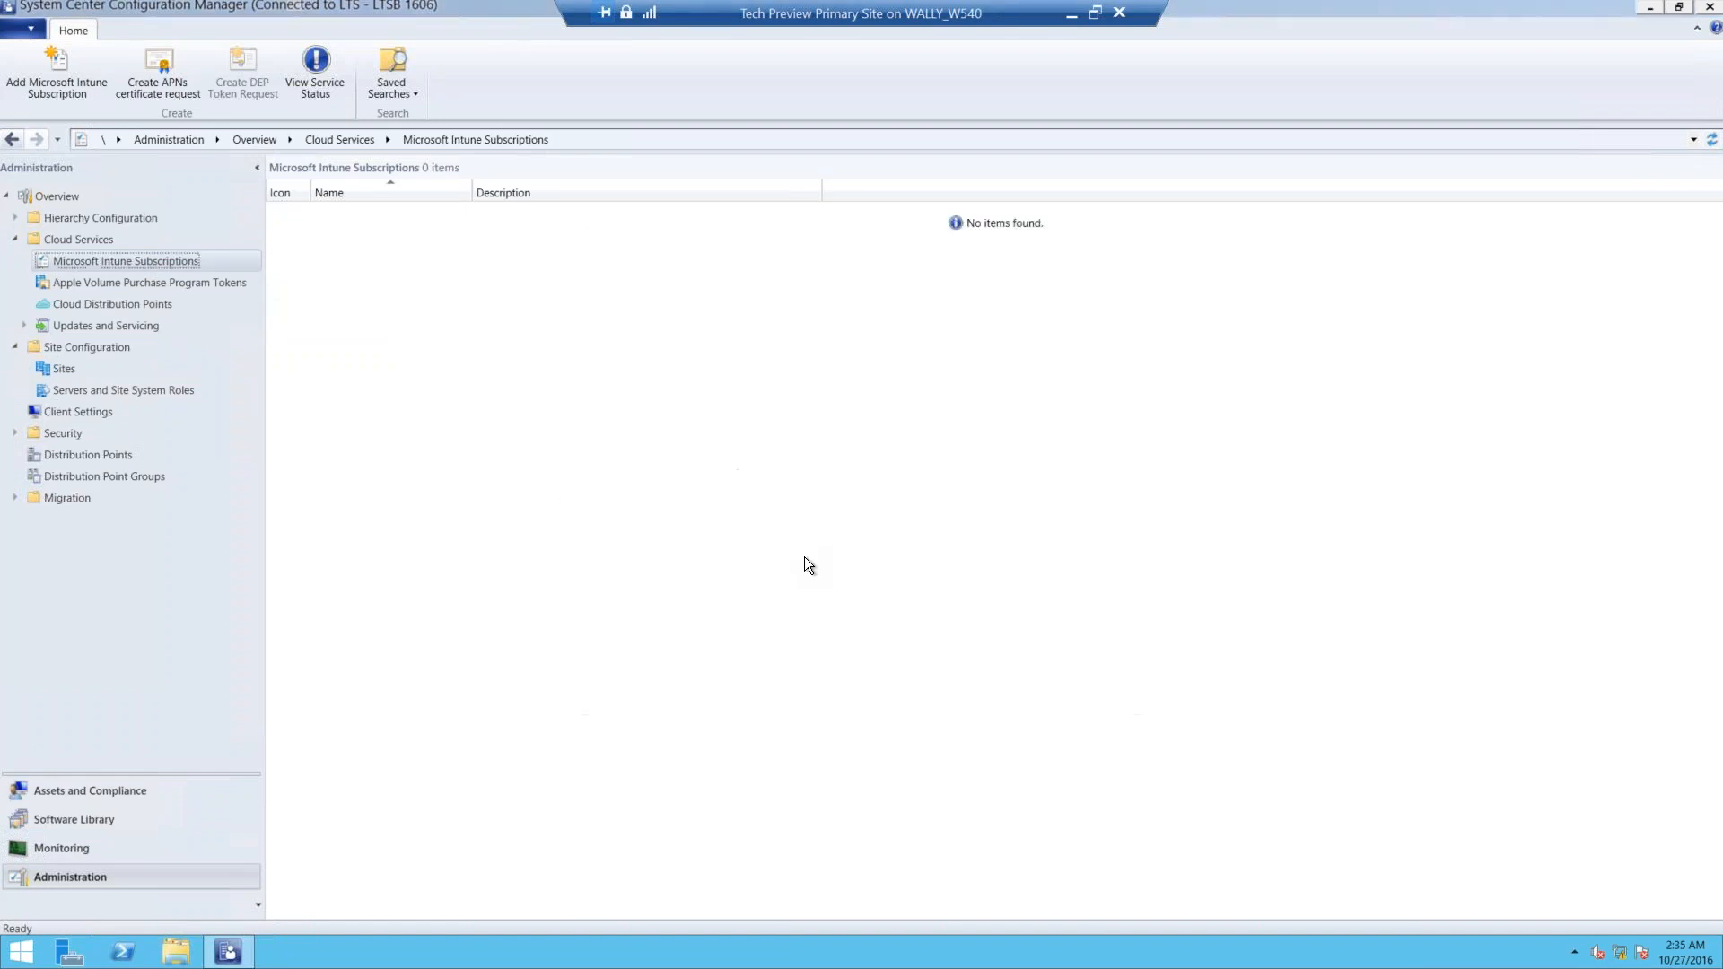
- Review the Software Library's feature folders, and switch back to the slide show to advance to the Technical Preview 1609 slide
click(93, 819)
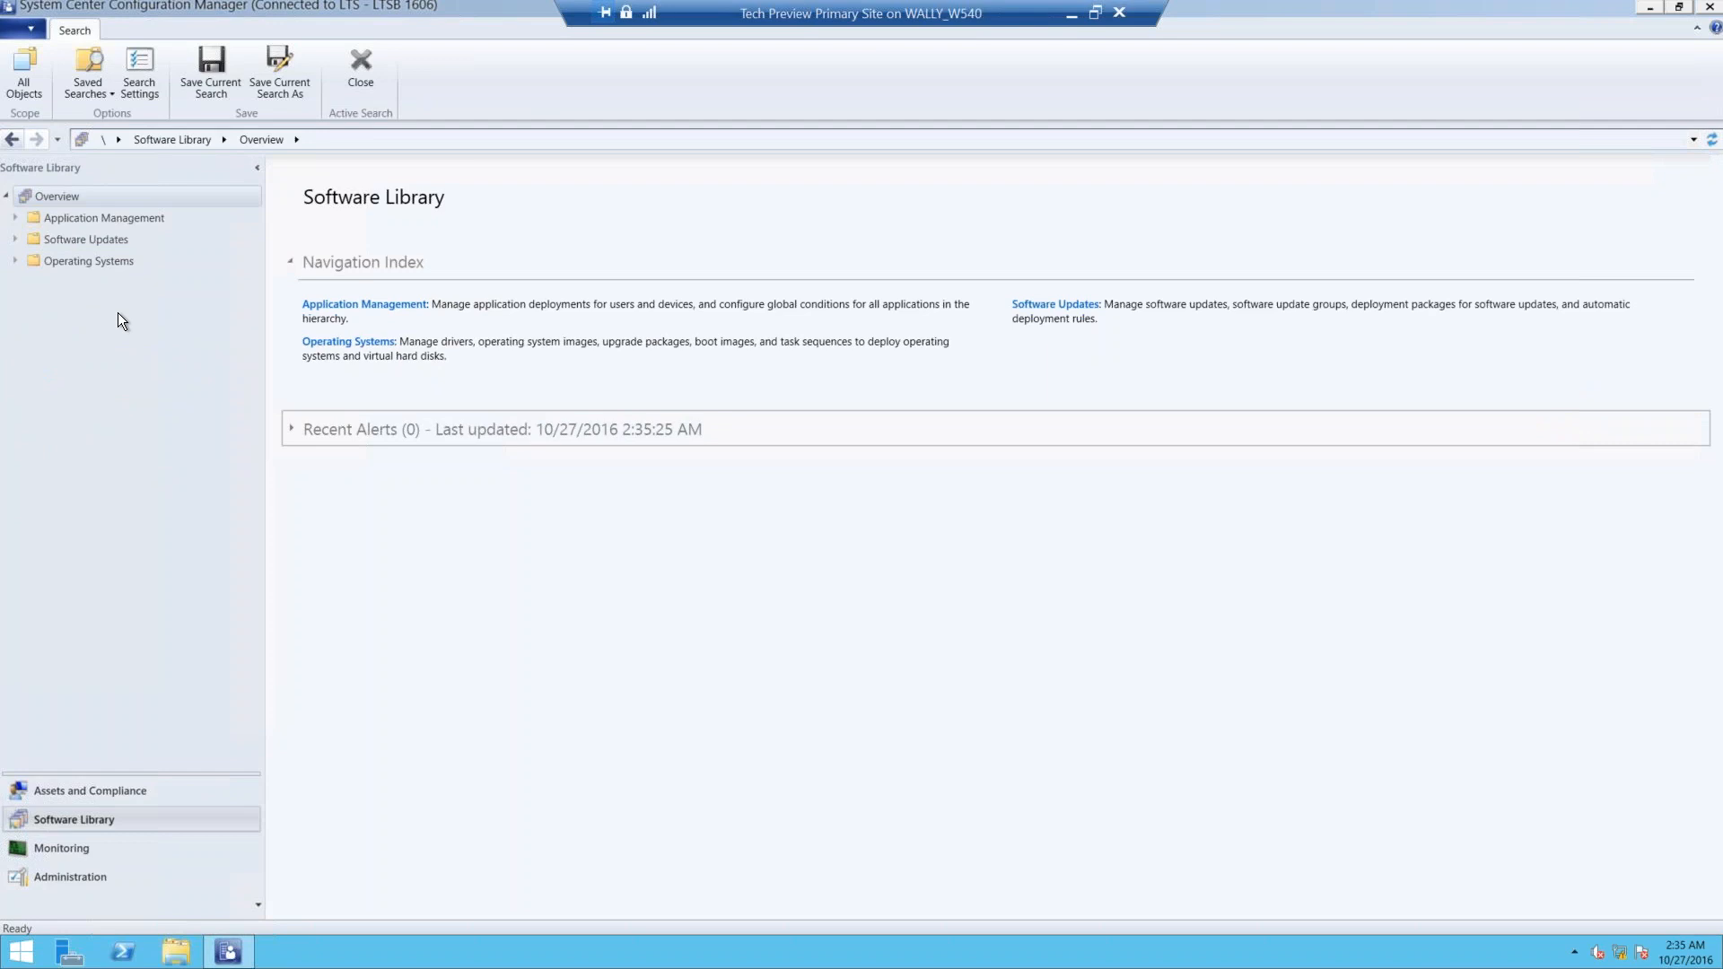
click(1094, 14)
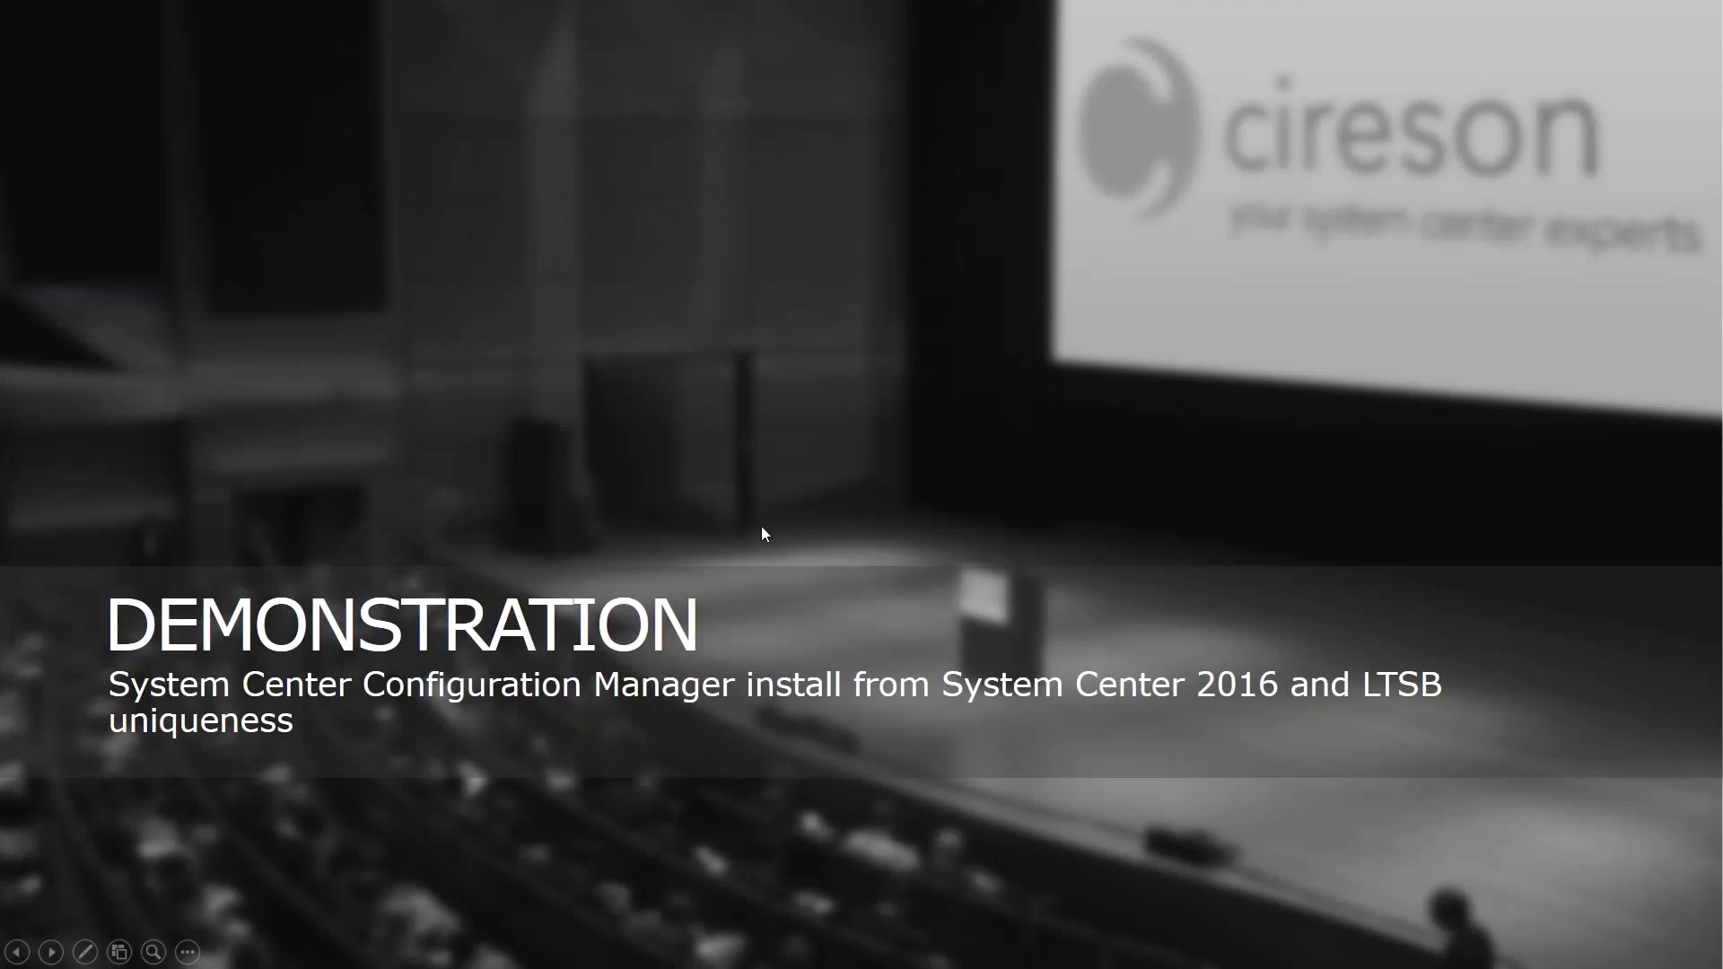
click(760, 527)
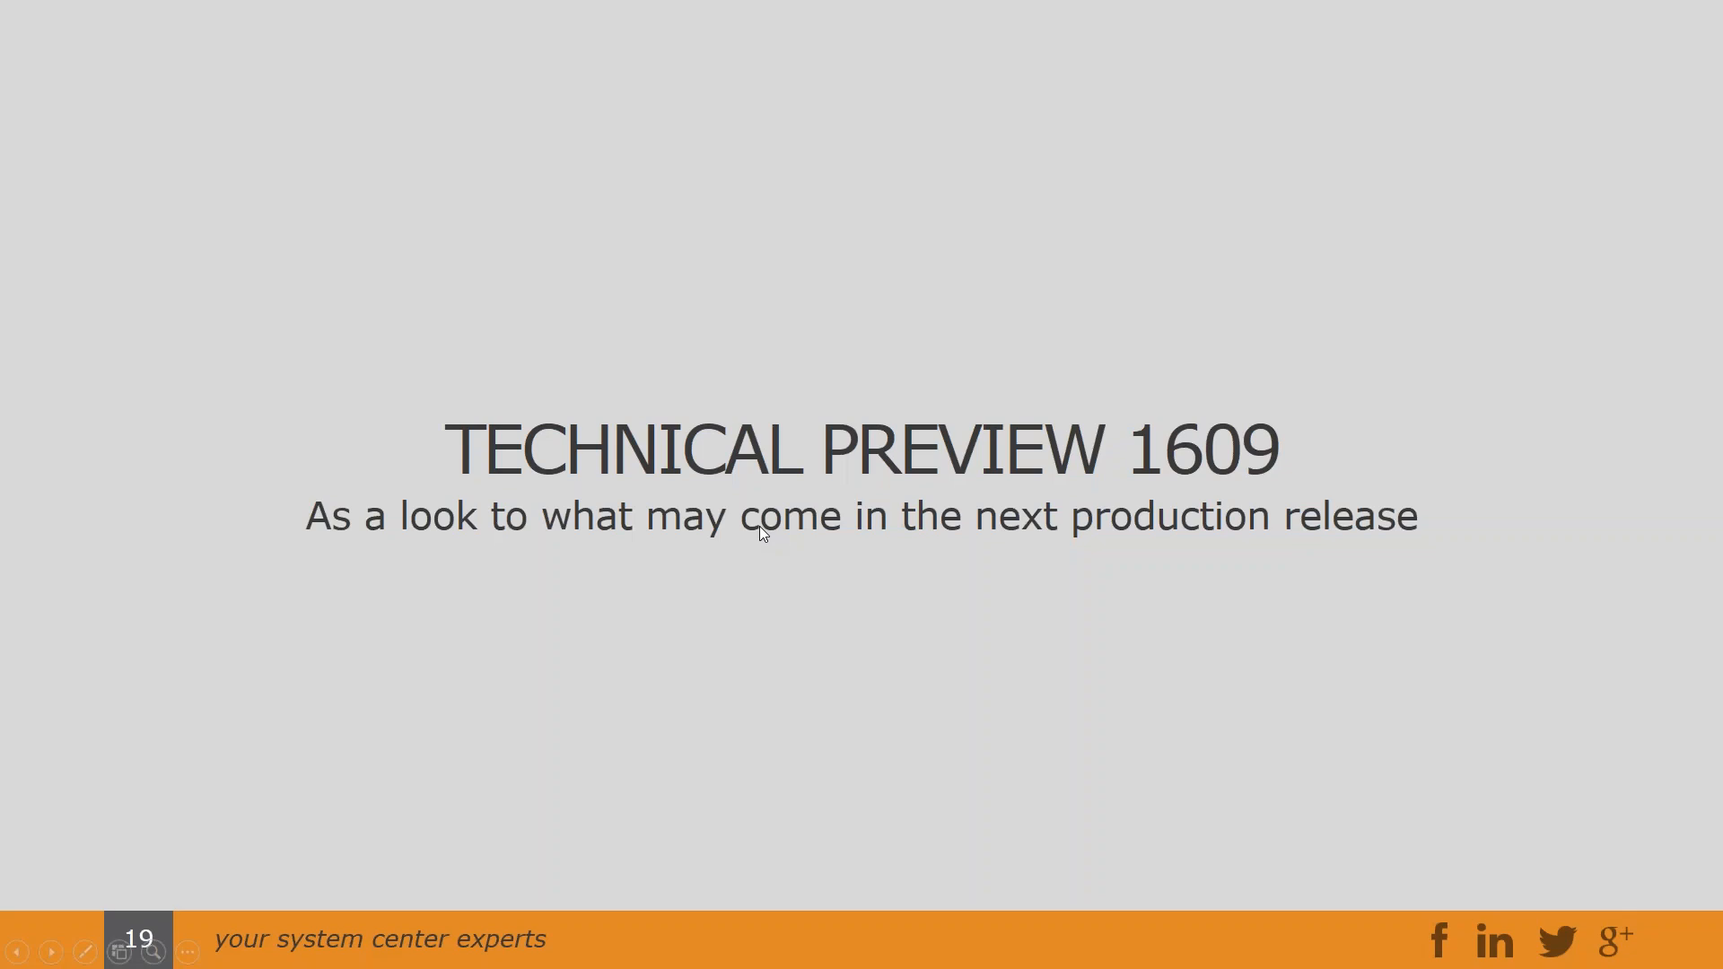
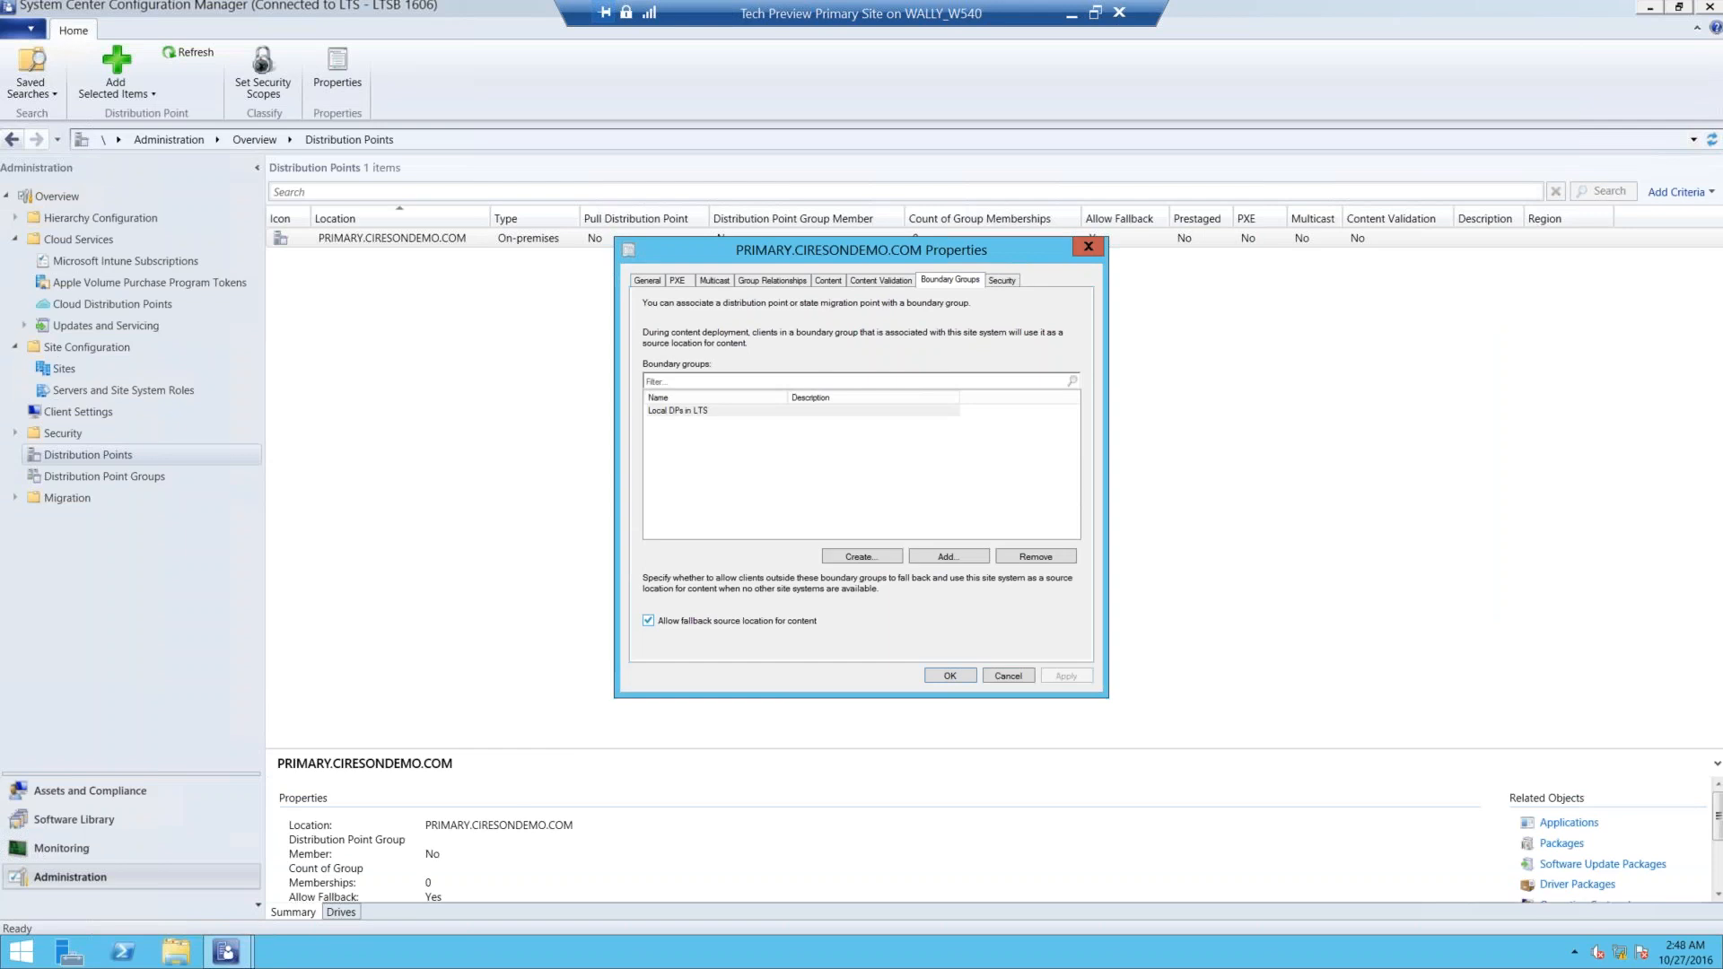
- Leave the distribution point properties and examine the References settings of the Local DPs in LTS boundary group, including the site system connection
click(1009, 675)
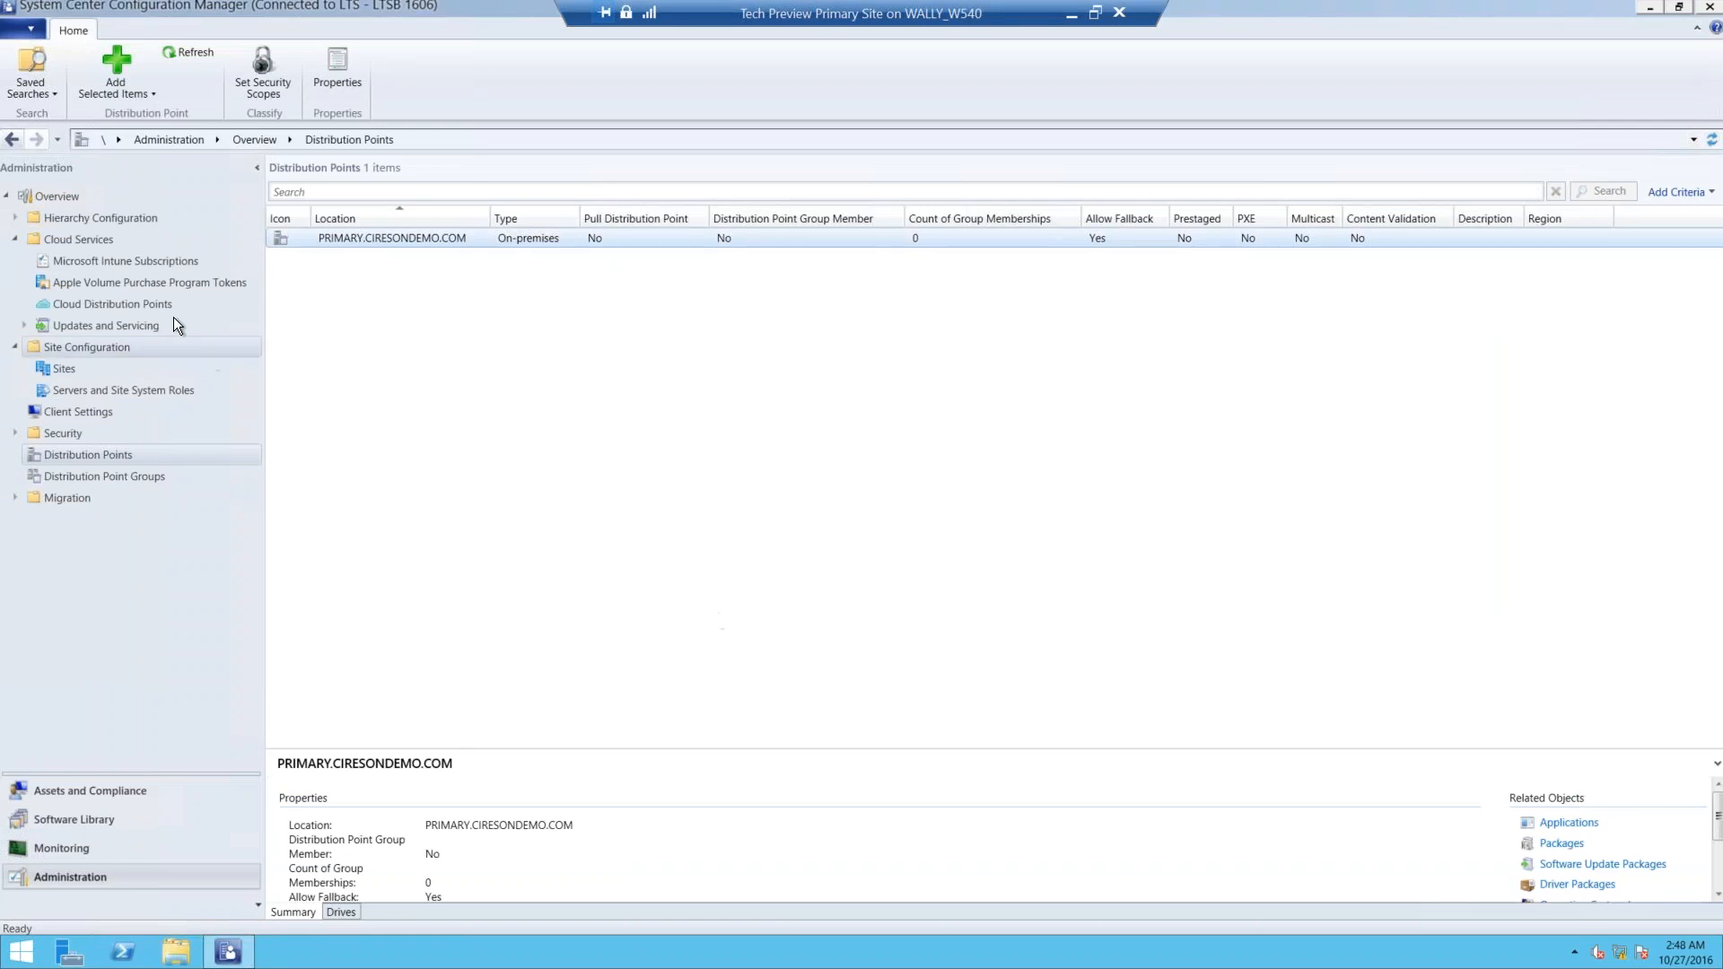
click(14, 217)
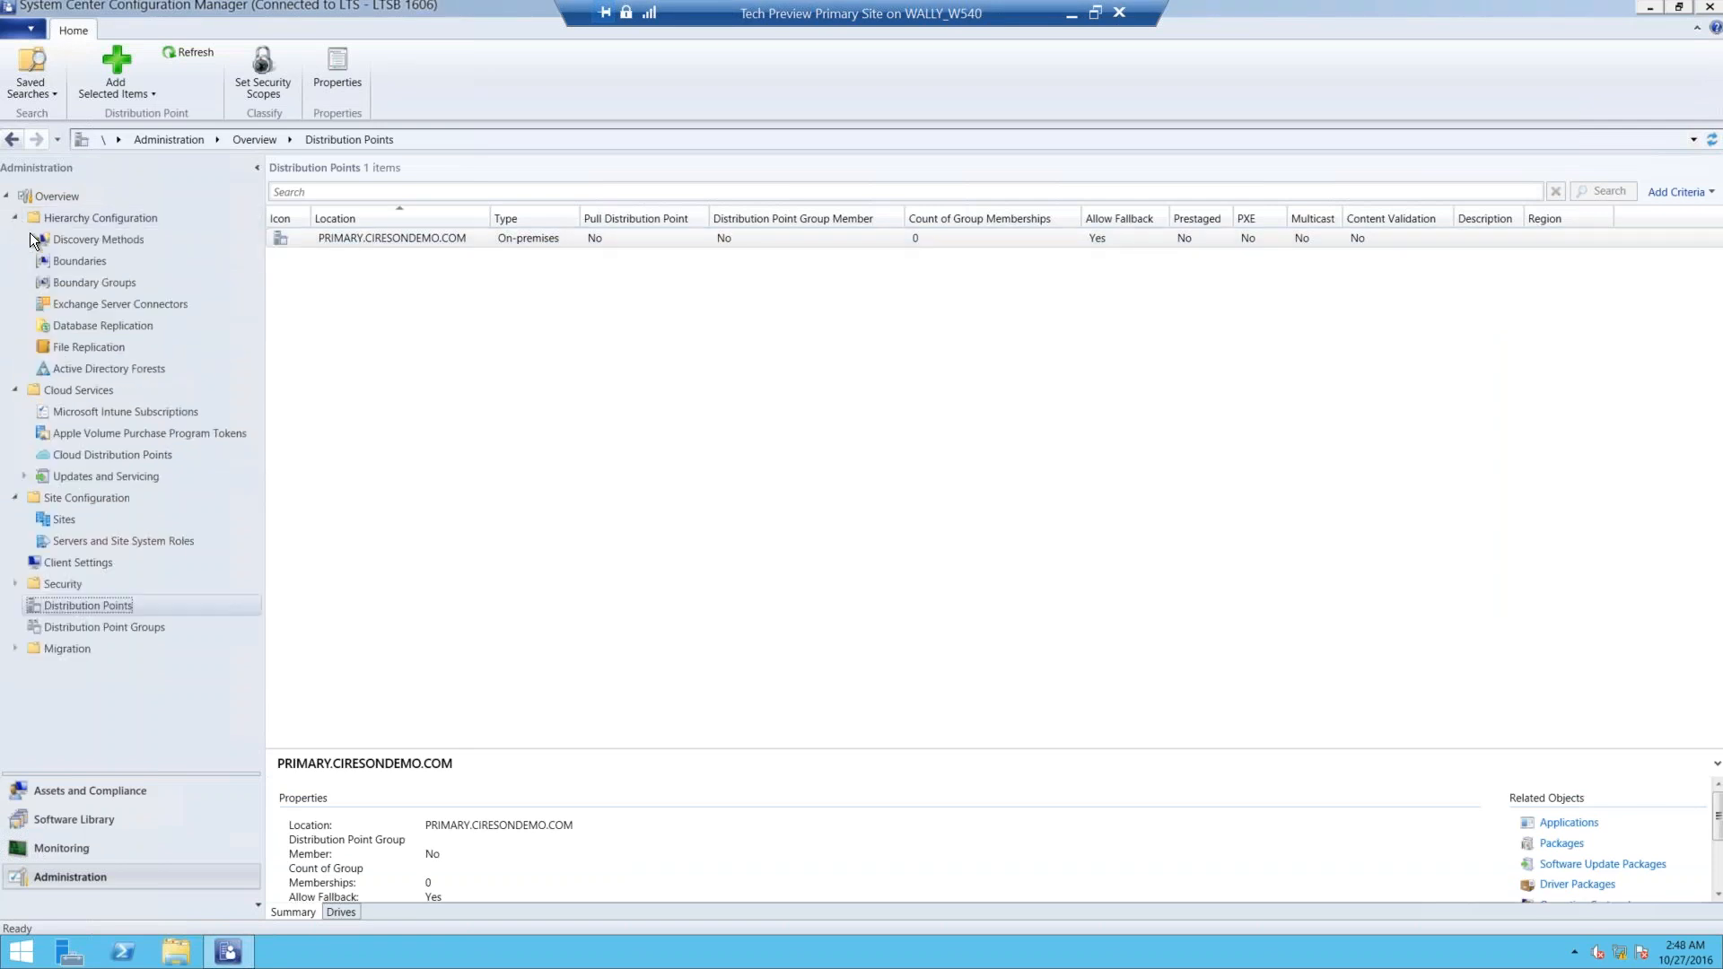
click(90, 284)
right_click(465, 244)
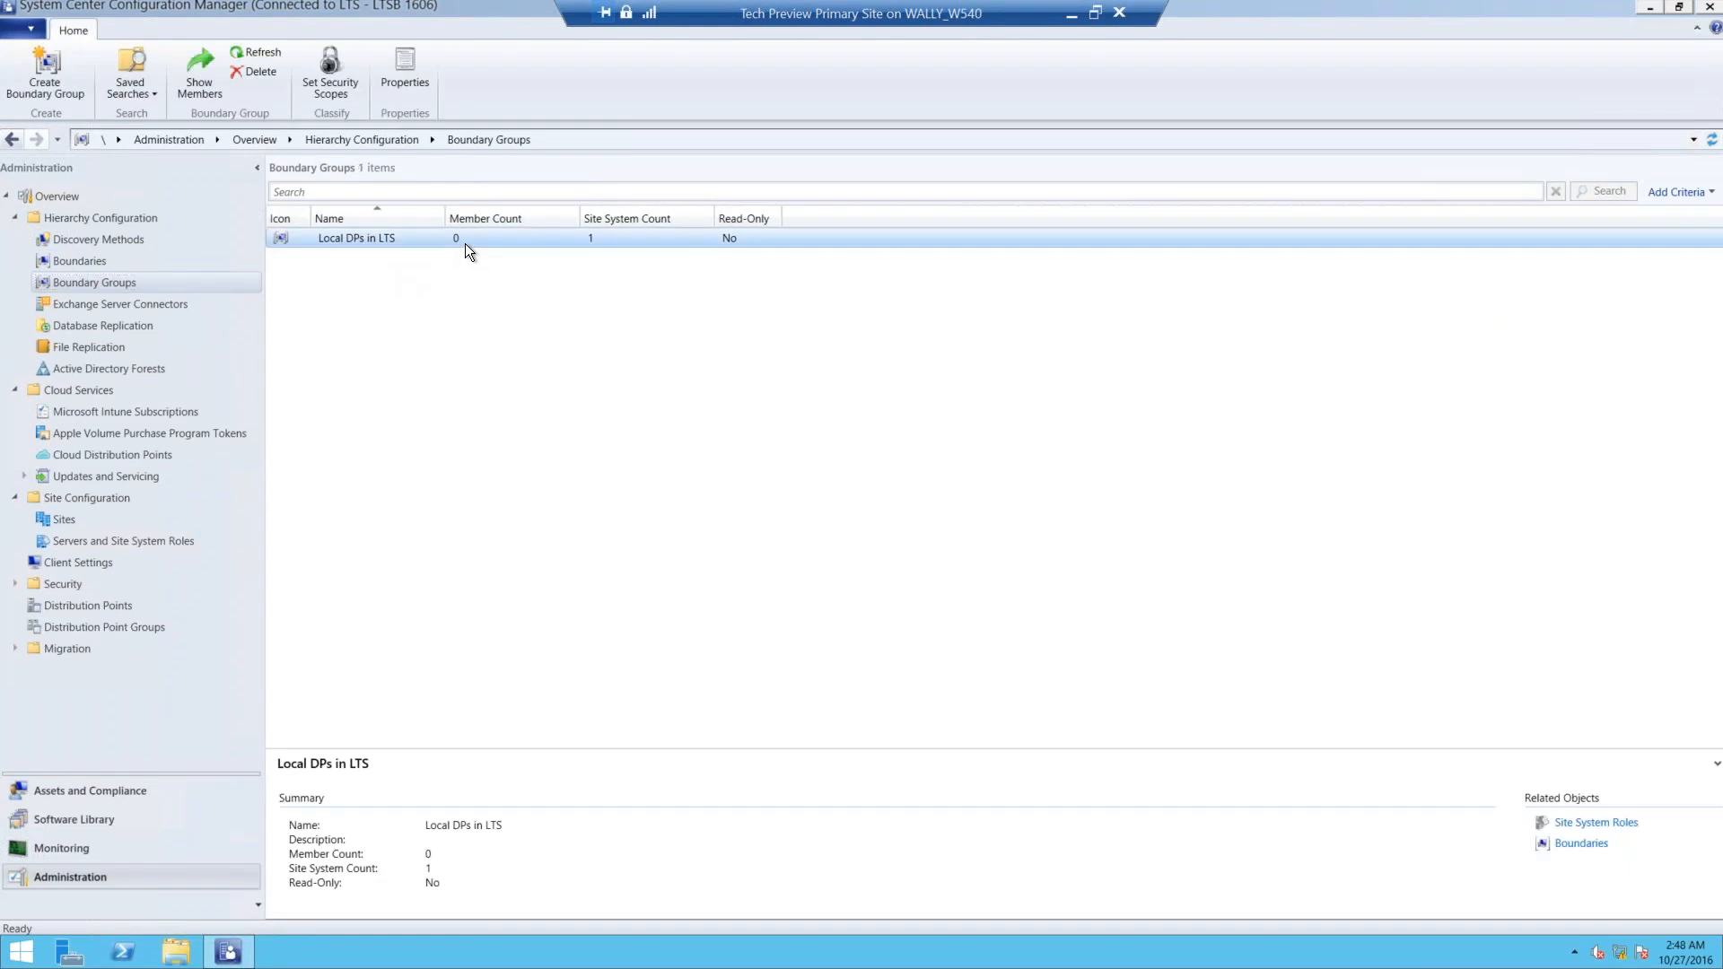
click(549, 352)
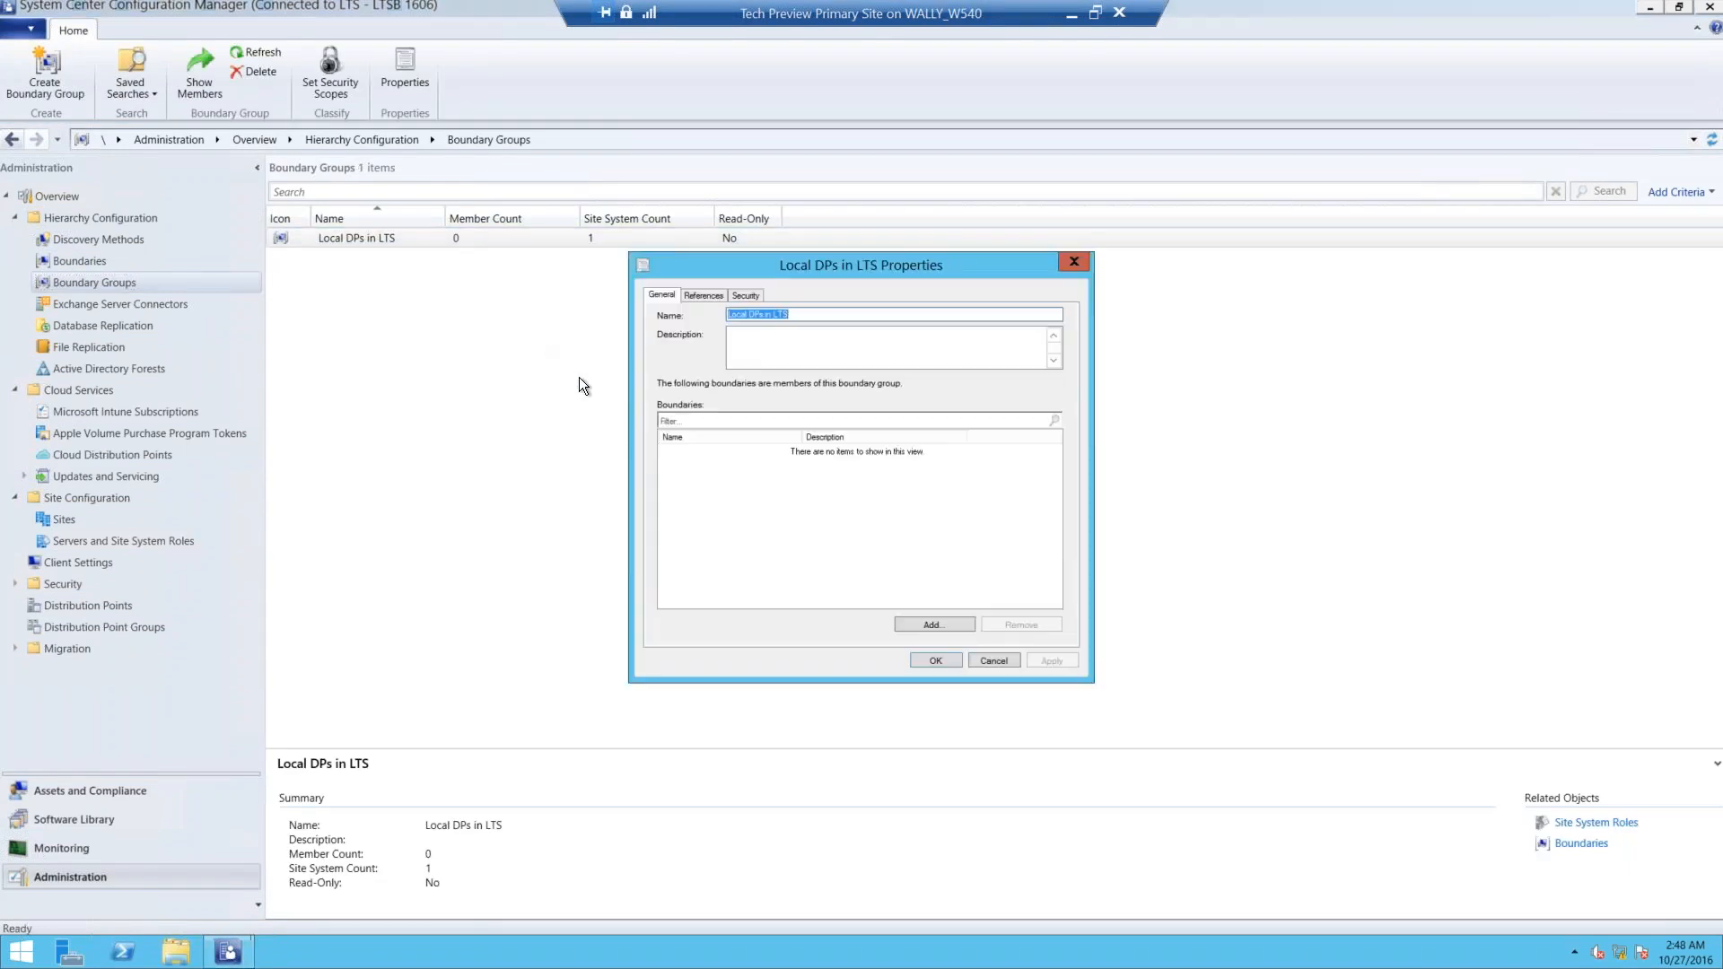
click(703, 296)
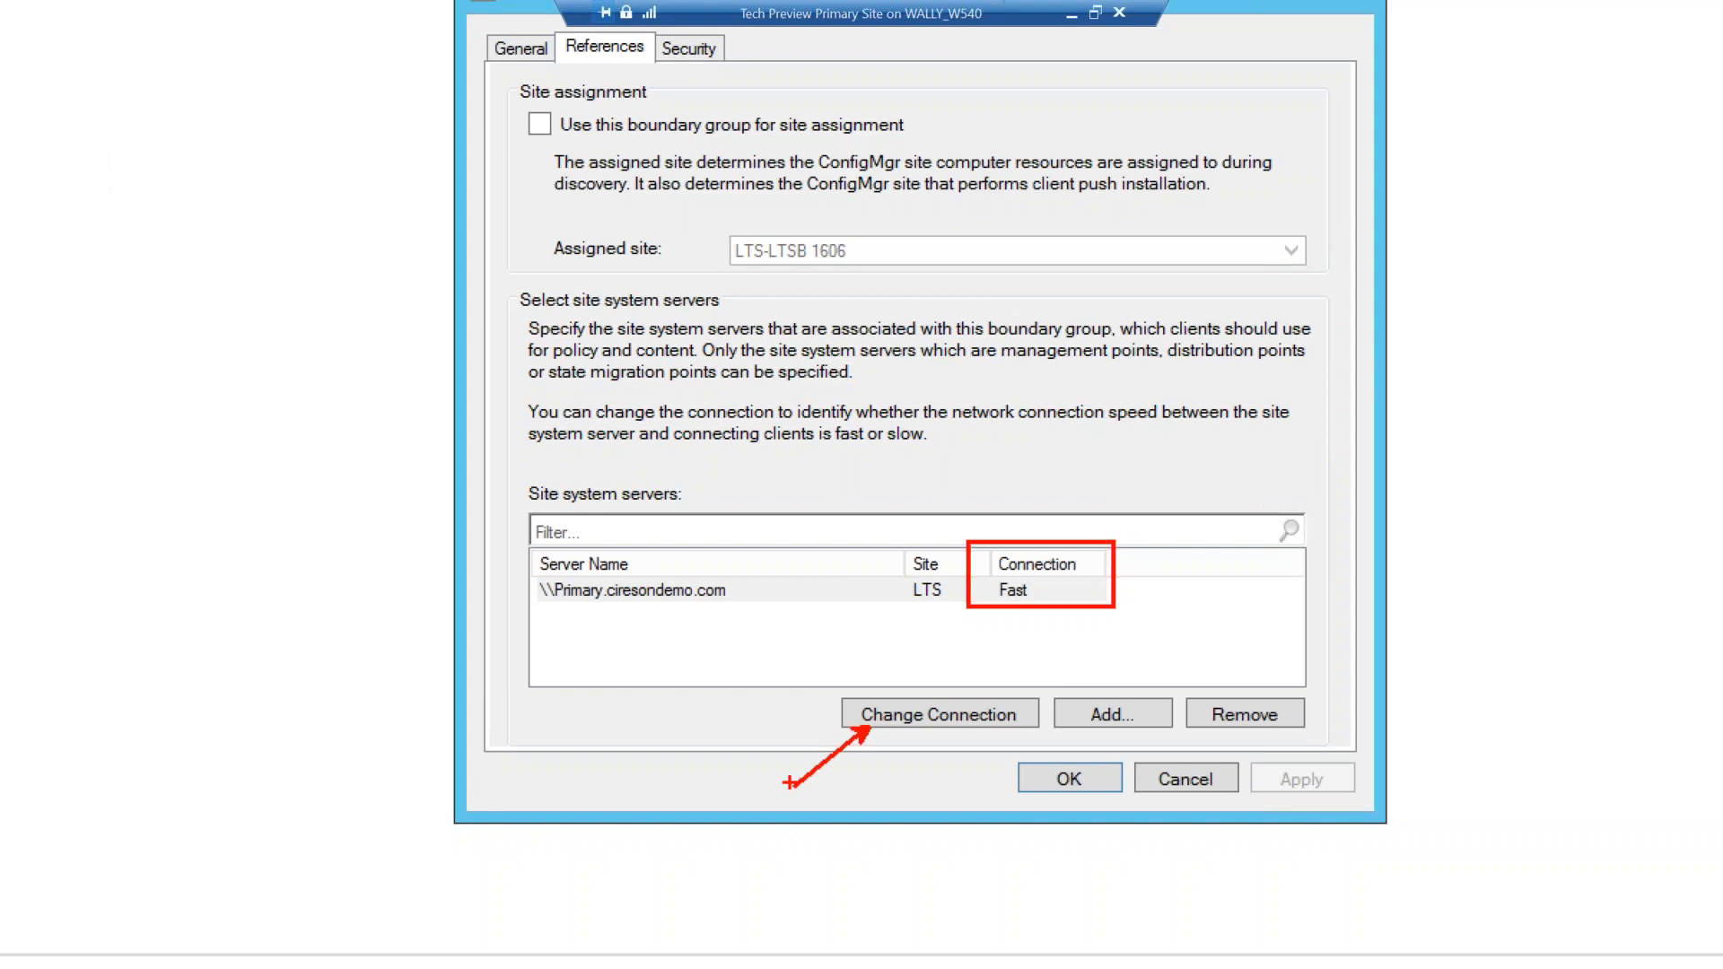
key(Escape)
key(Escape)
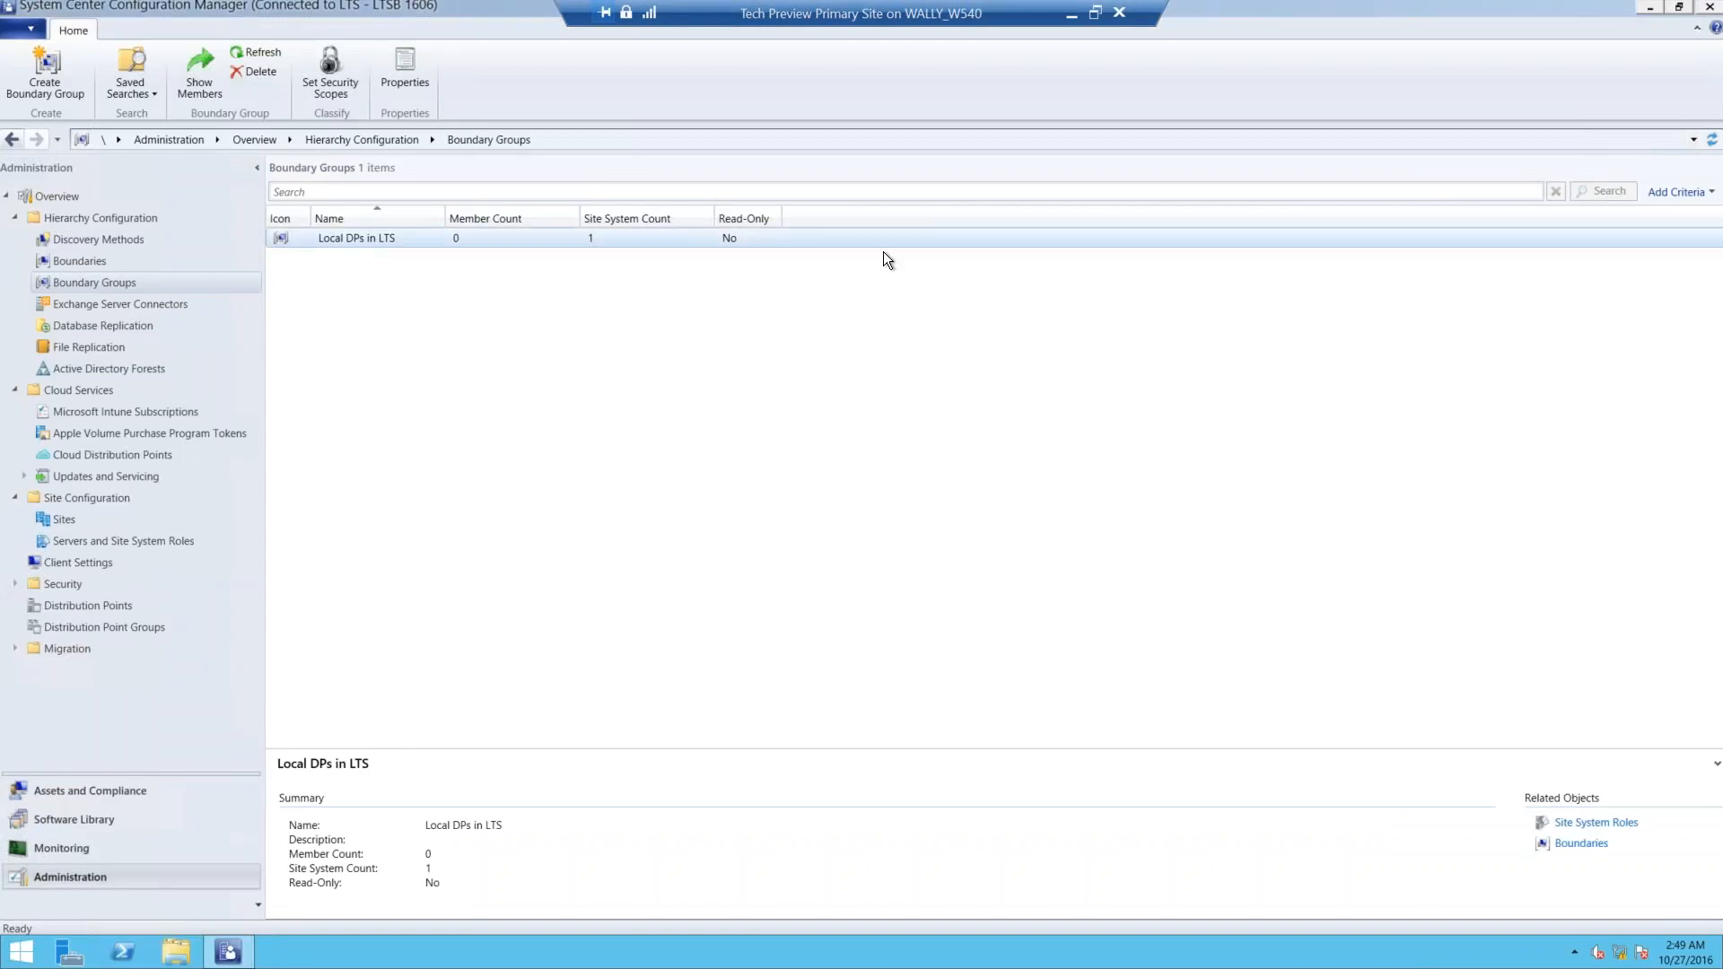
- Switch to the remote desktop session running the Configuration Manager 1610 Tech Preview console
click(1071, 20)
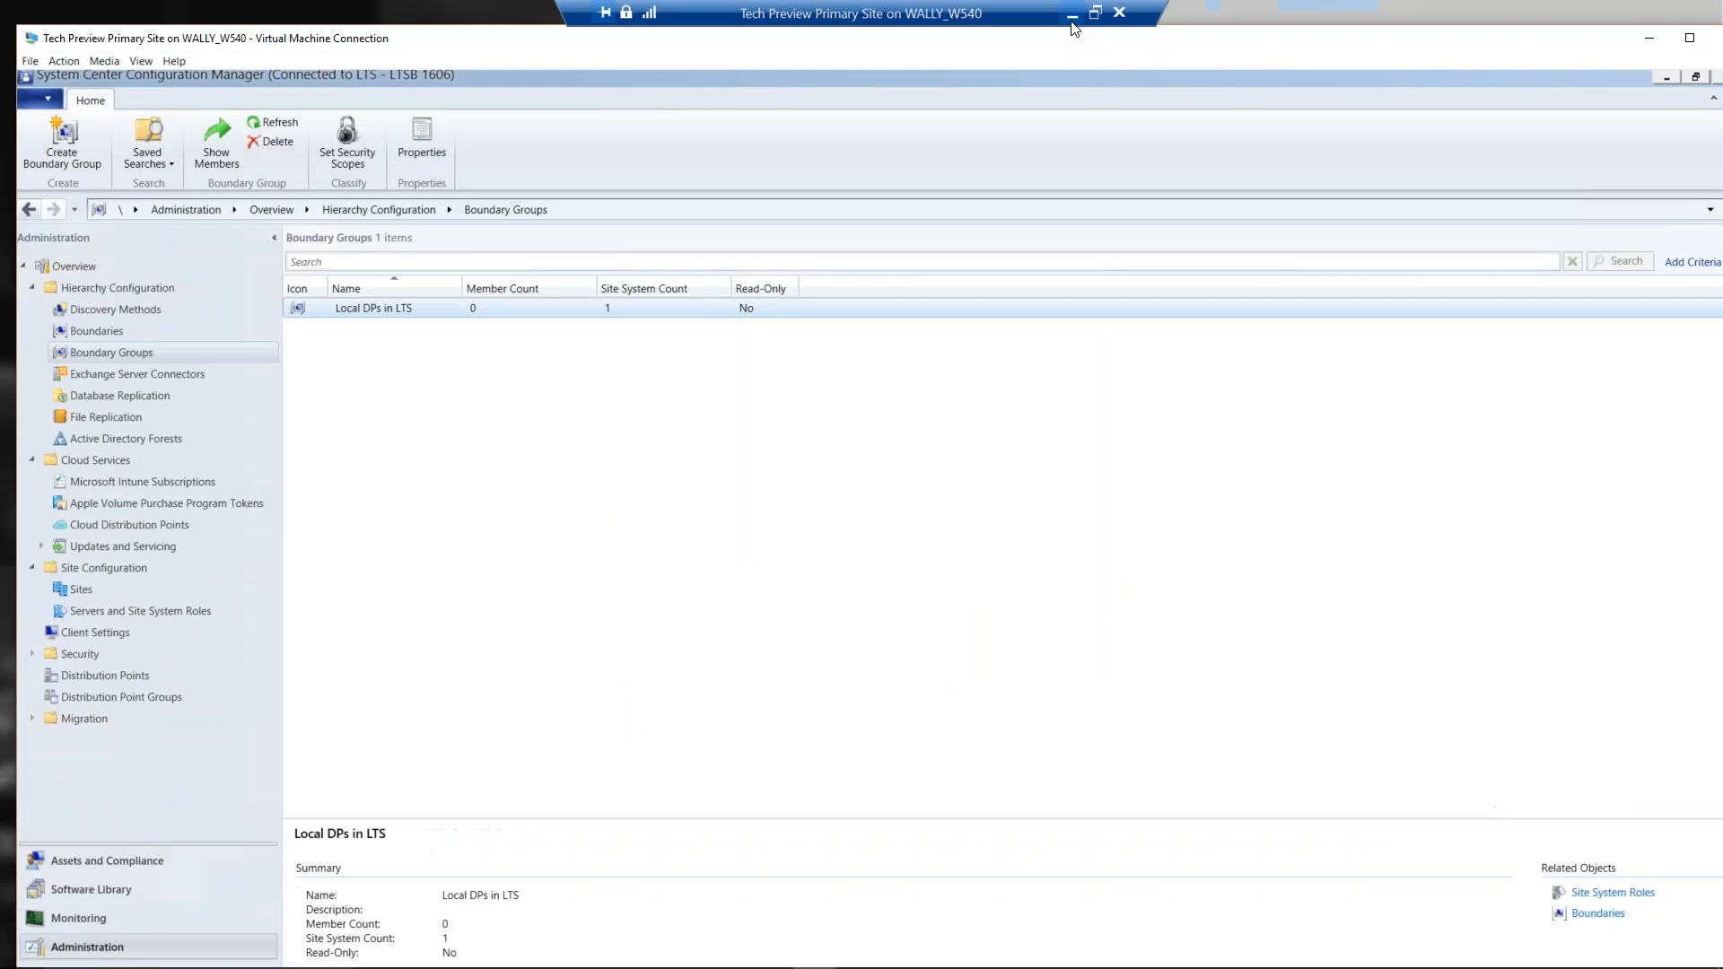
key(alt+Tab)
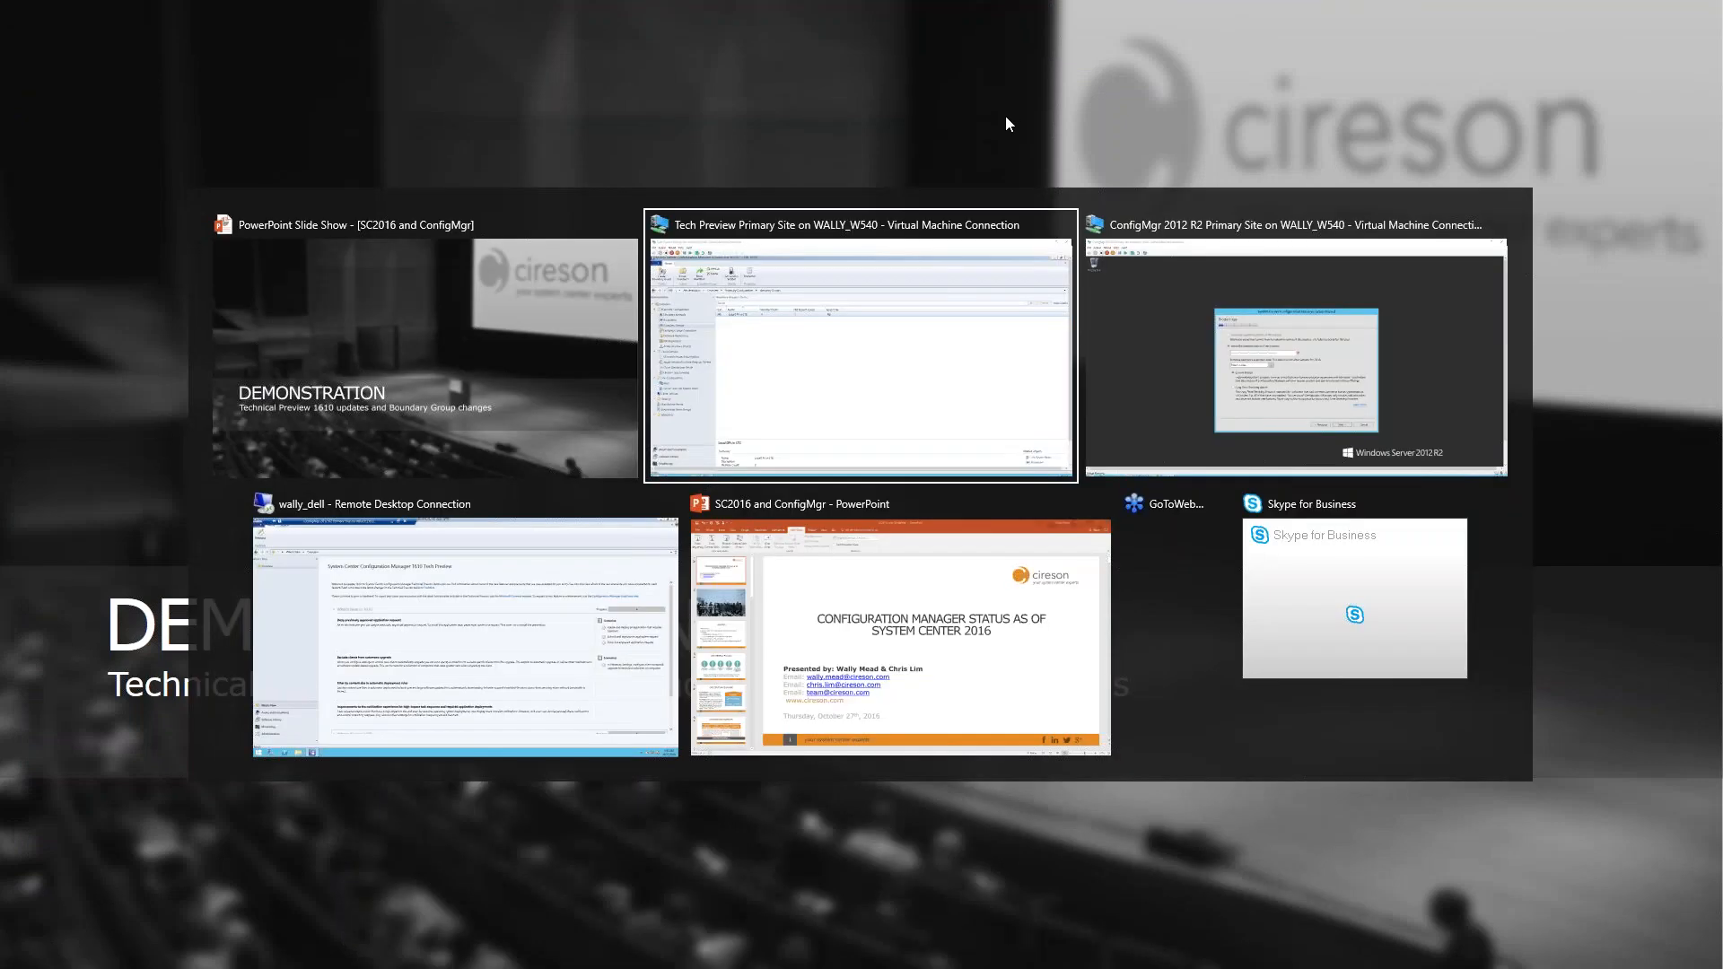
key(alt+Tab)
key(alt+Tab)
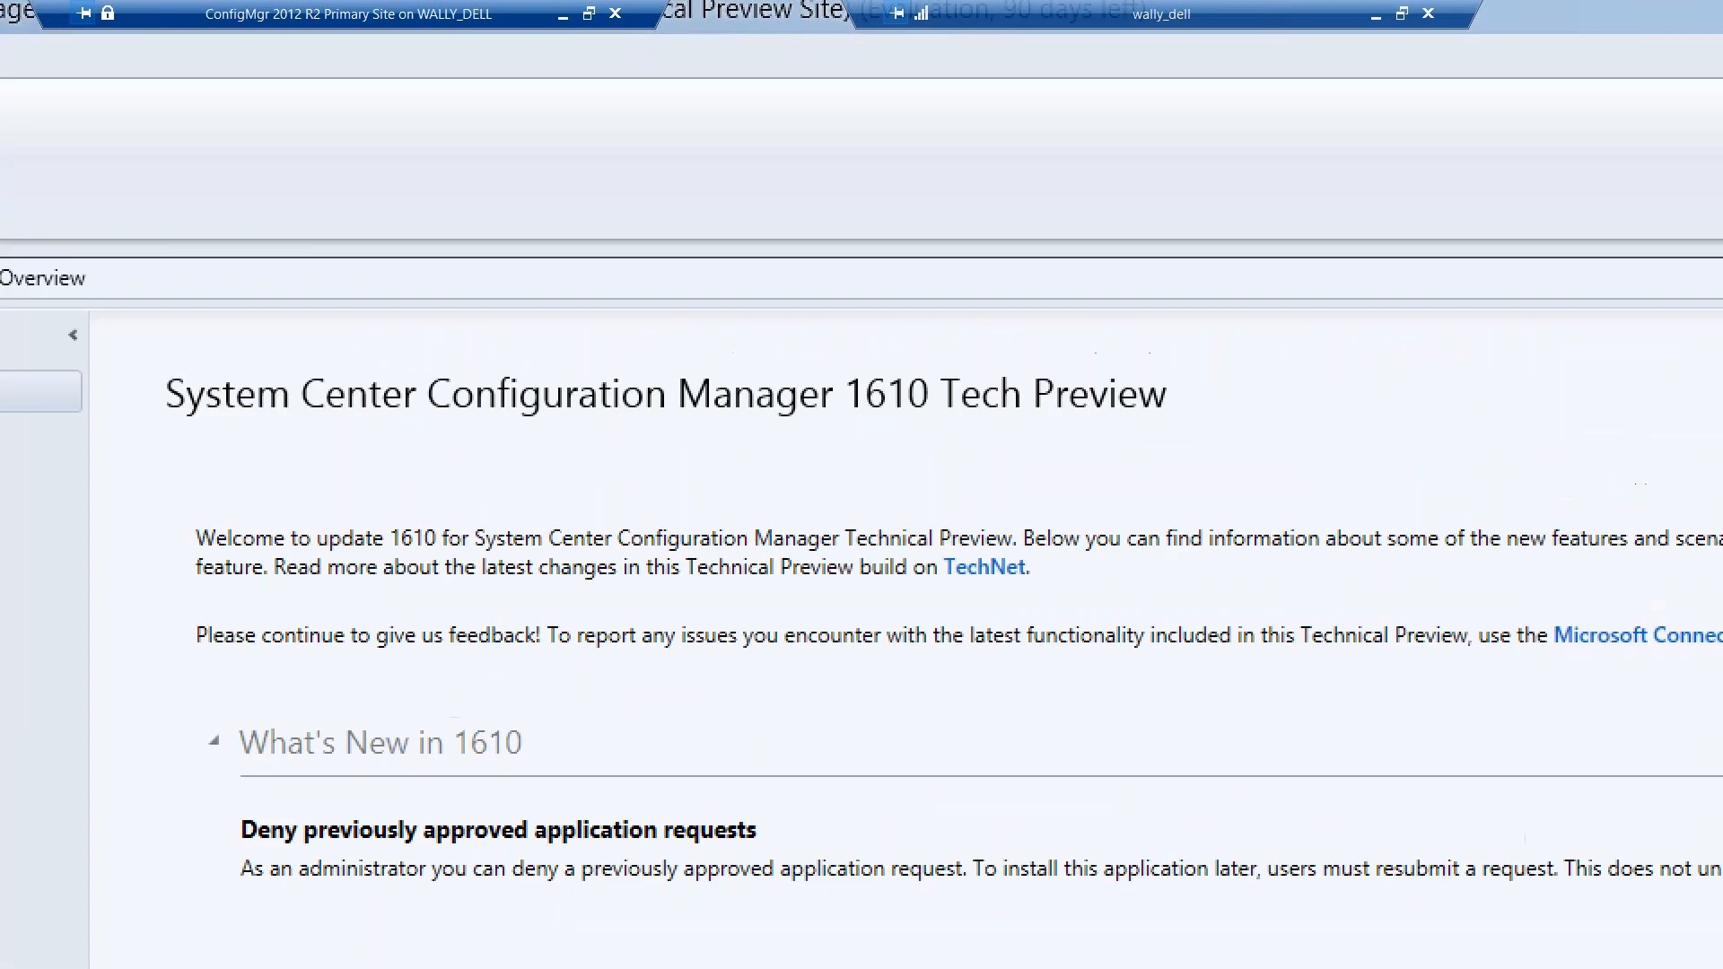
mouse_move(811, 333)
mouse_down()
mouse_move(1054, 456)
mouse_move(1208, 485)
mouse_up()
key(Escape)
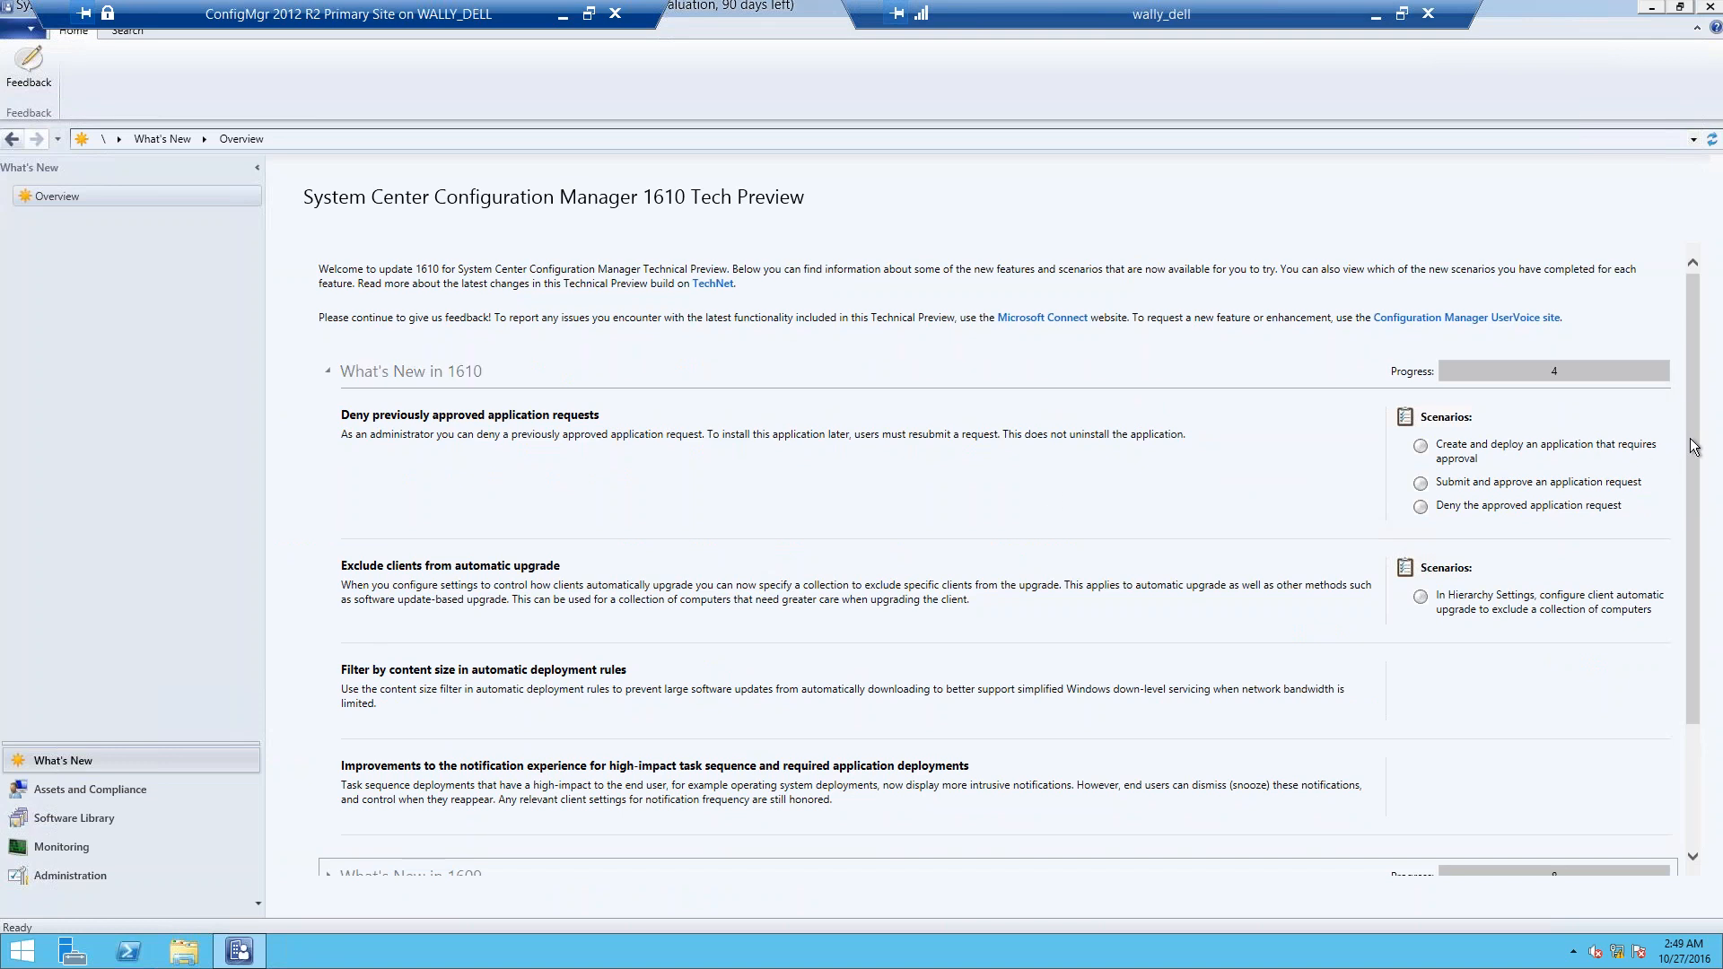
- Review the What's New in 1610 entries and expand What's New in 1609 to read about the boundary group improvements
drag(1693, 446, 1678, 489)
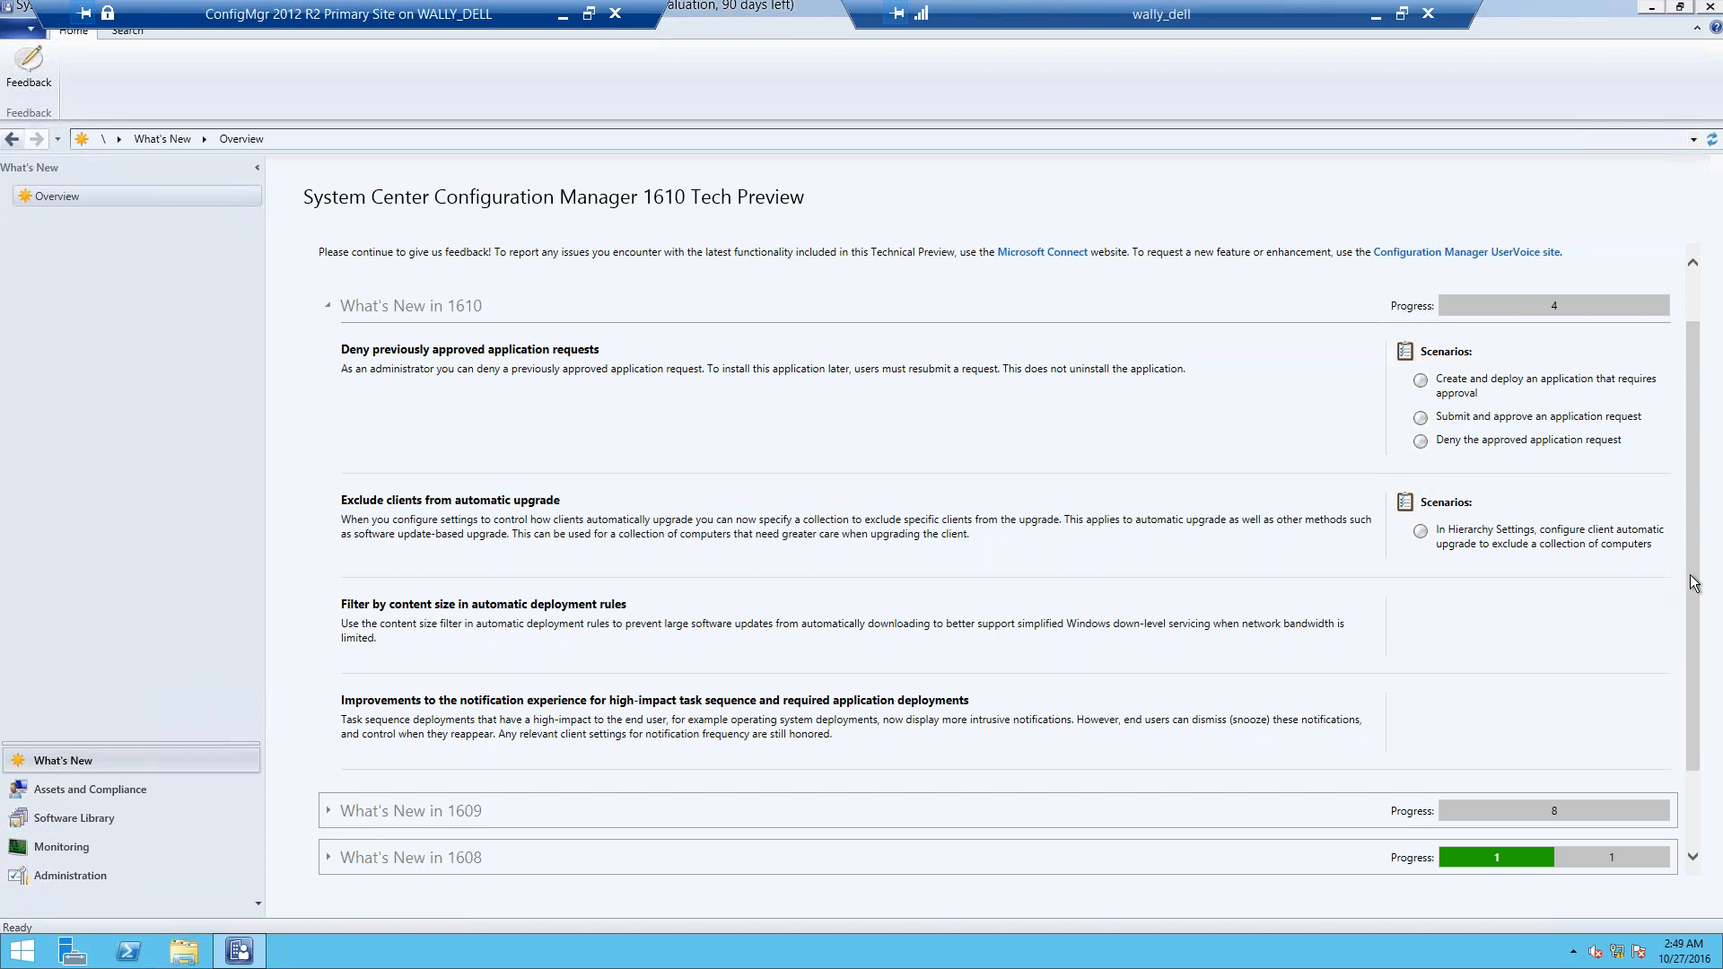
drag(1696, 606, 1646, 696)
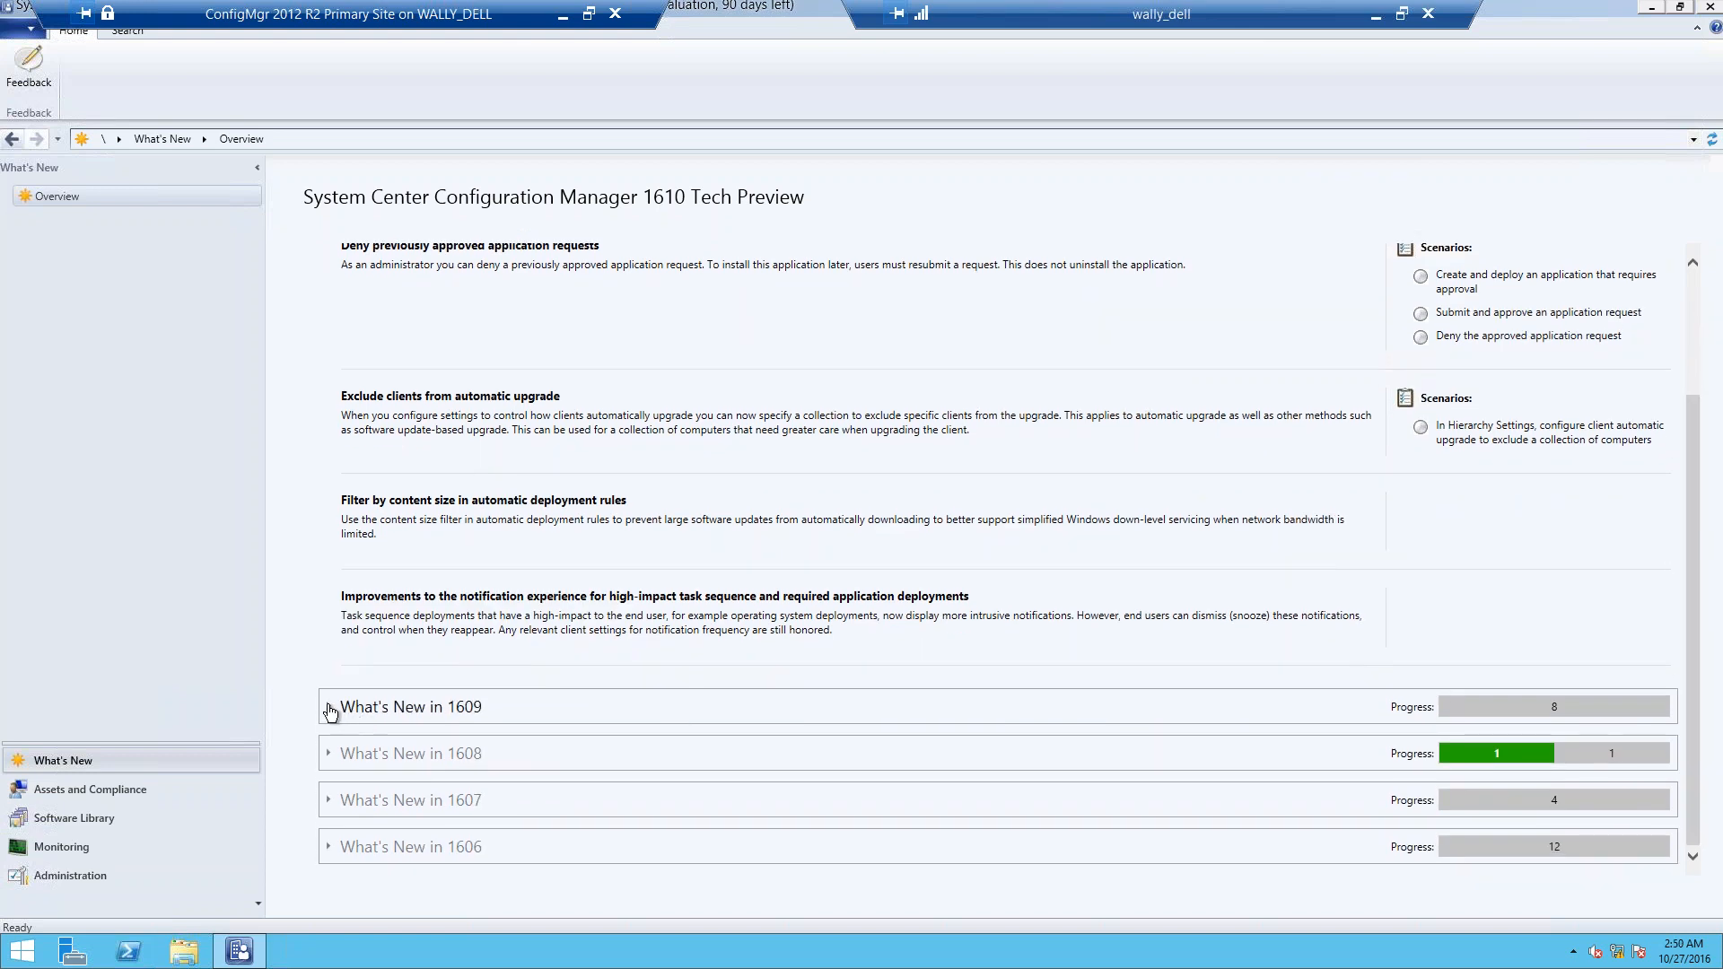
click(329, 708)
scroll(583, 743, down, 4)
scroll(583, 736, down, 4)
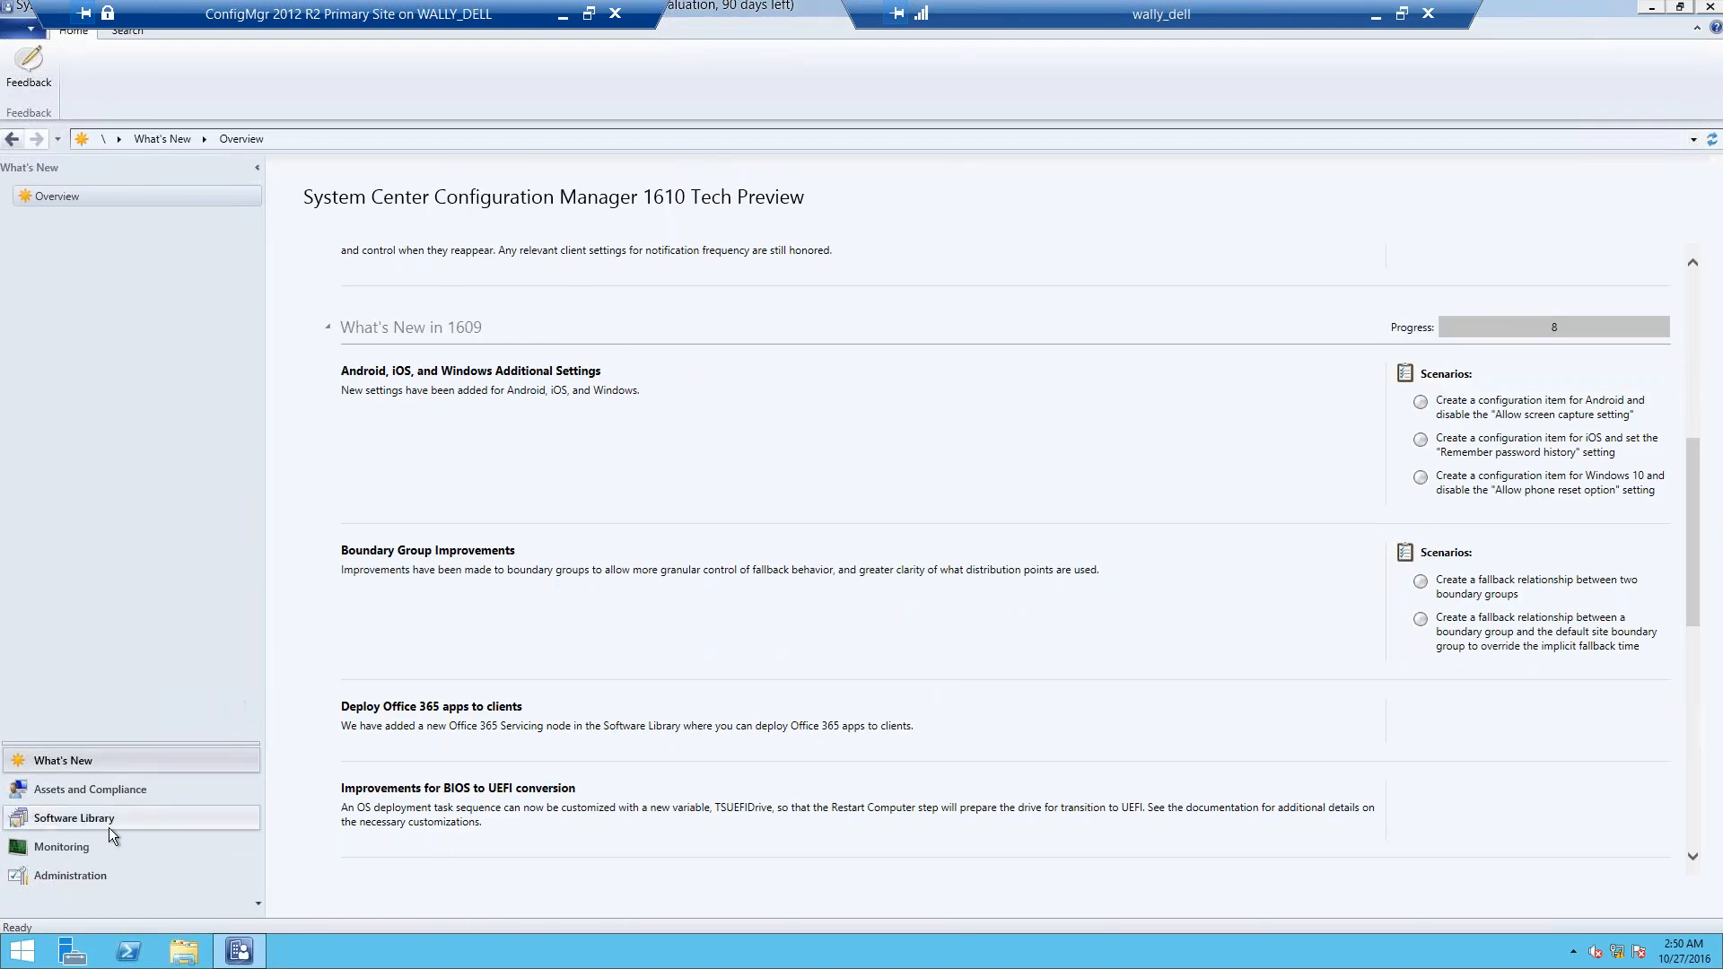
- Examine the boundary group settings in the properties of the PRIMARY.CIRESONDEMO.COM distribution point in the Administration workspace
click(90, 875)
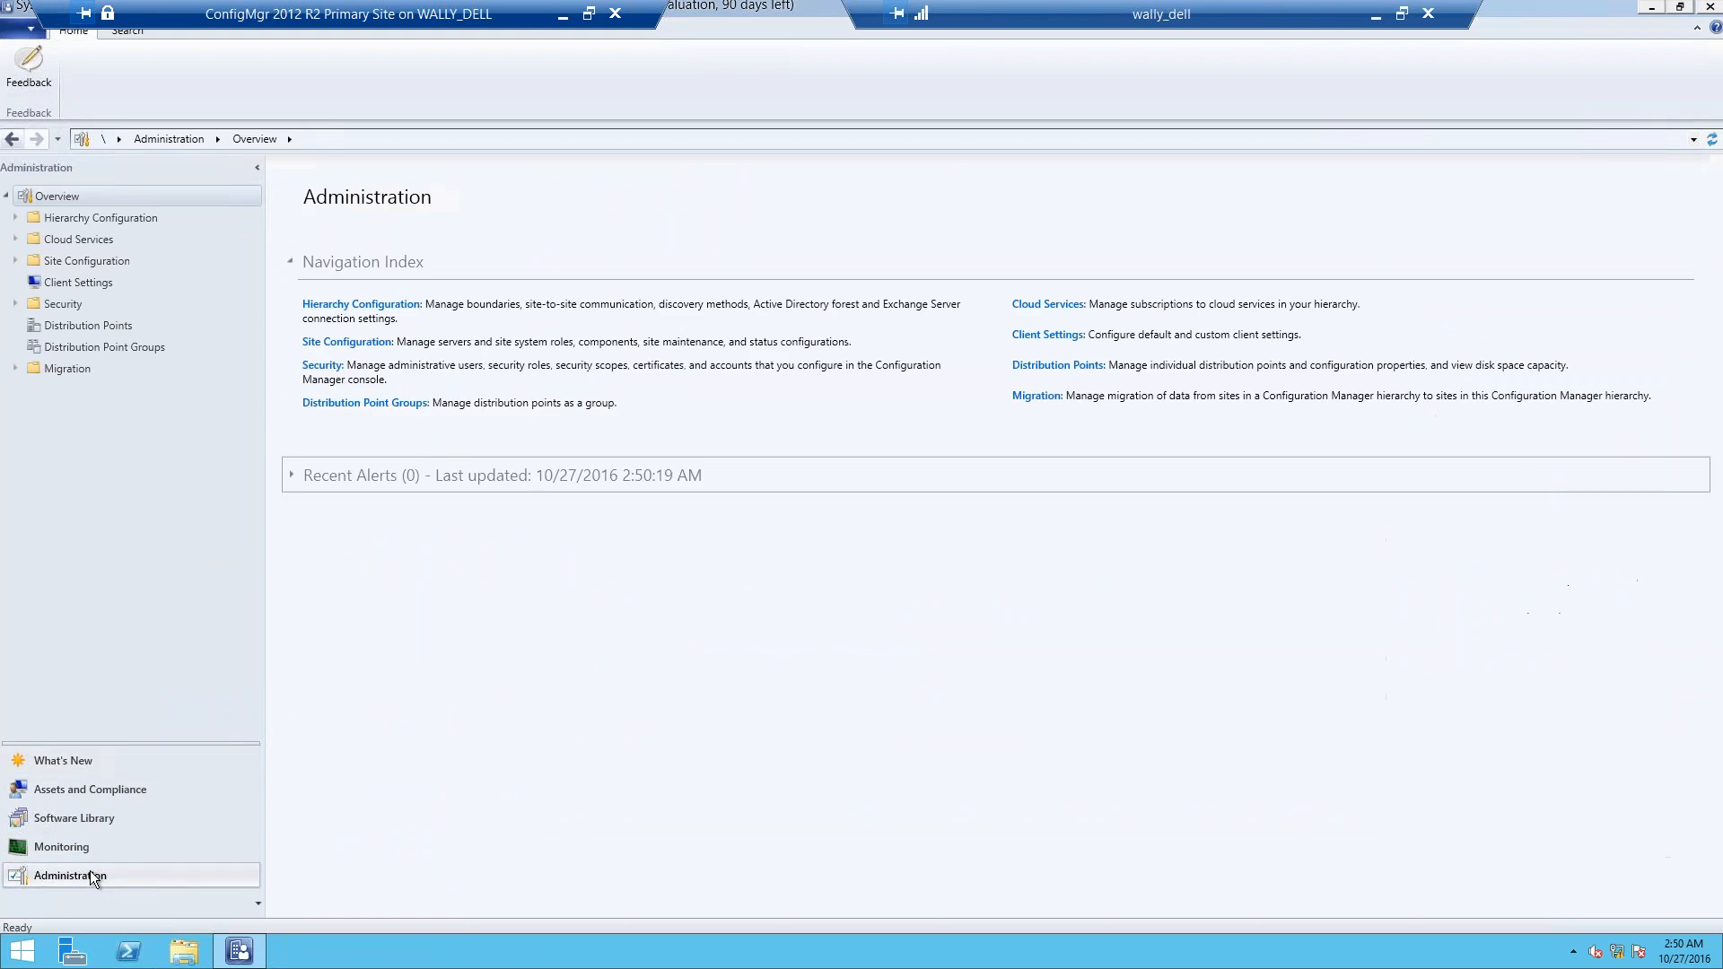
click(90, 326)
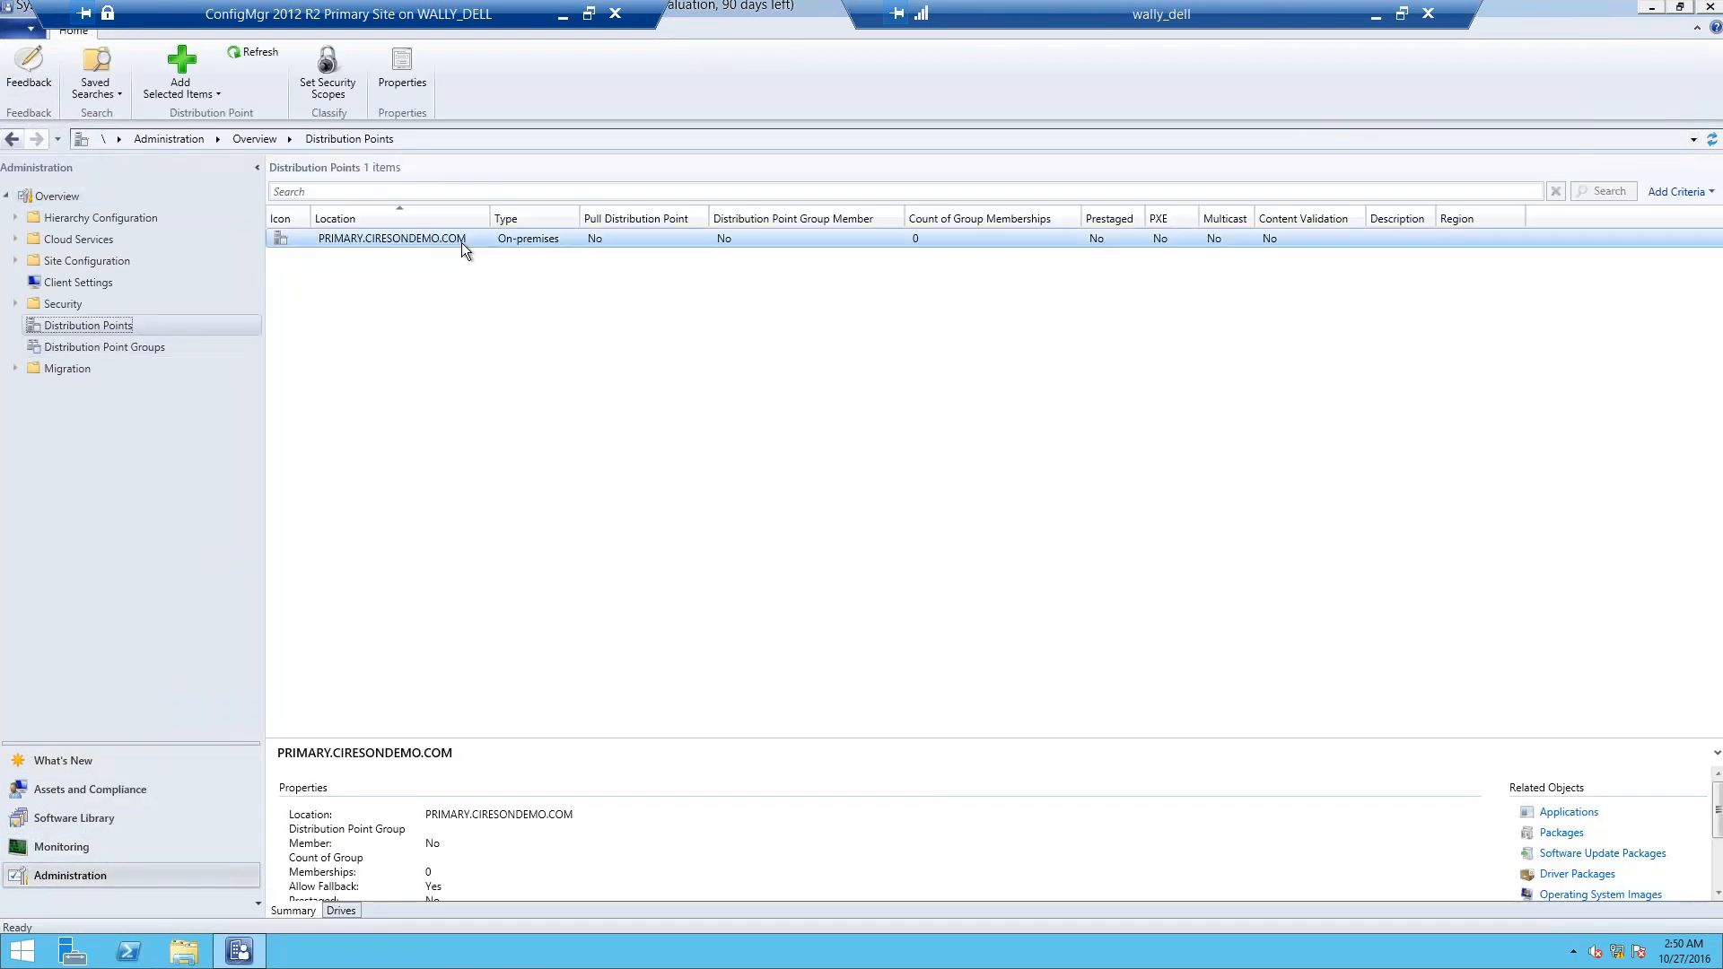
right_click(463, 239)
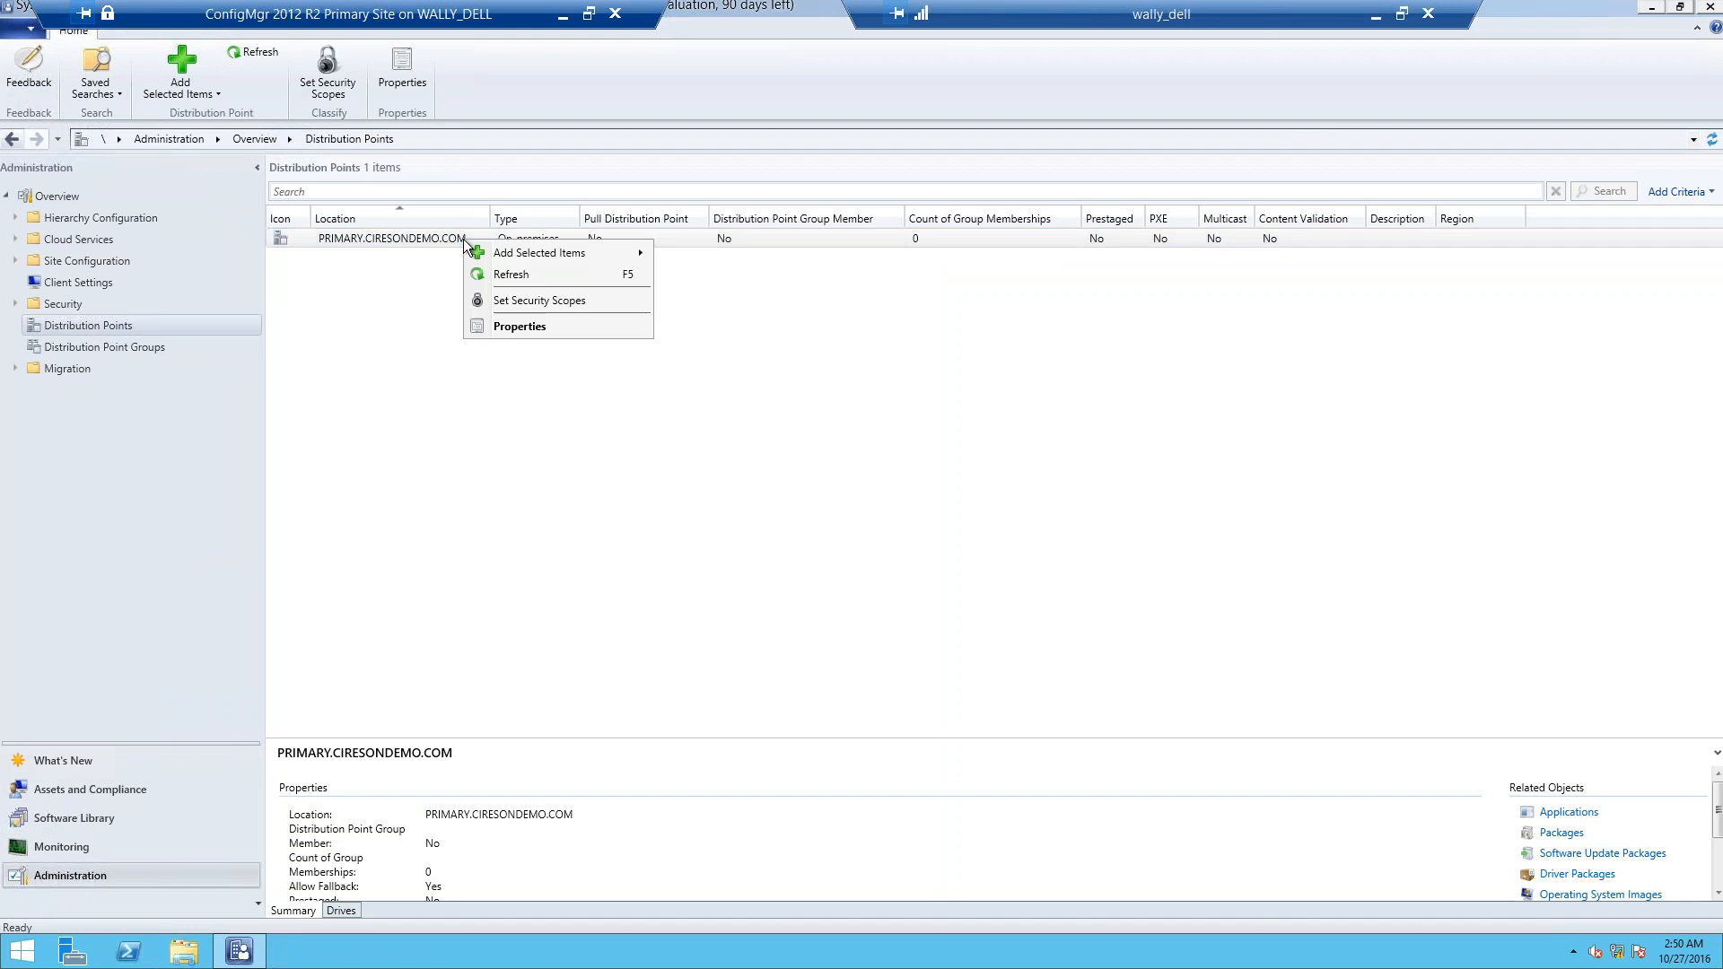
click(519, 323)
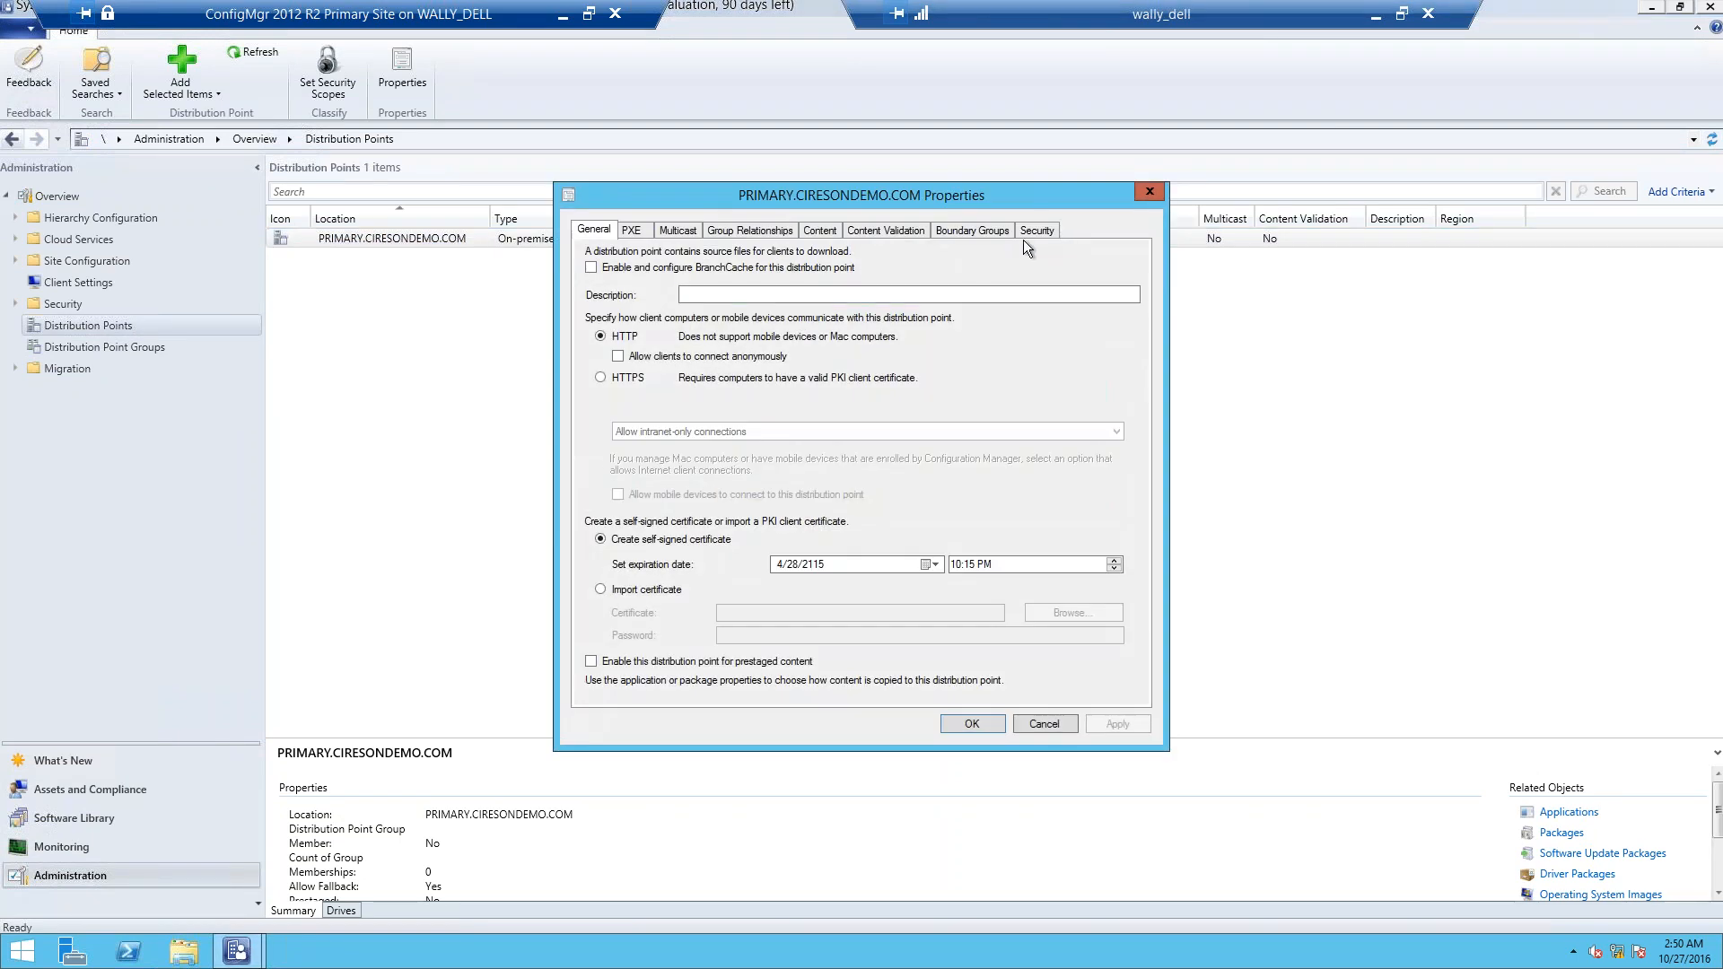
click(992, 236)
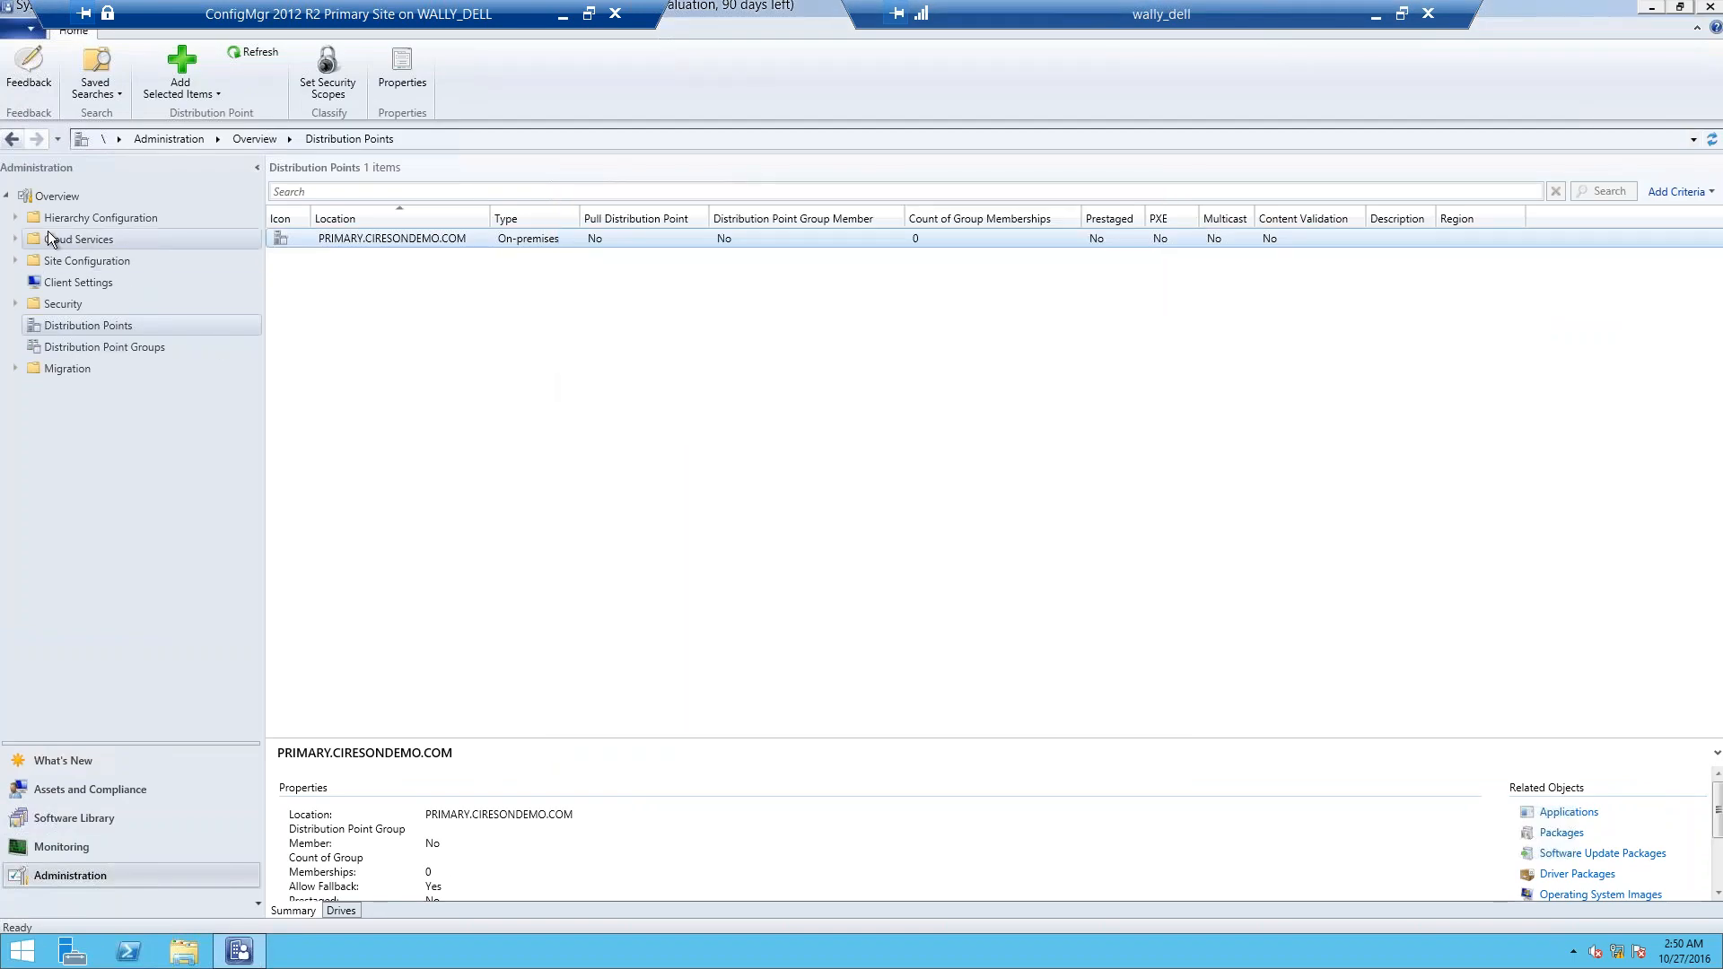
- Examine the References settings of the Local Clients in TPS boundary group, focusing on the site system server list, and close its properties
click(15, 219)
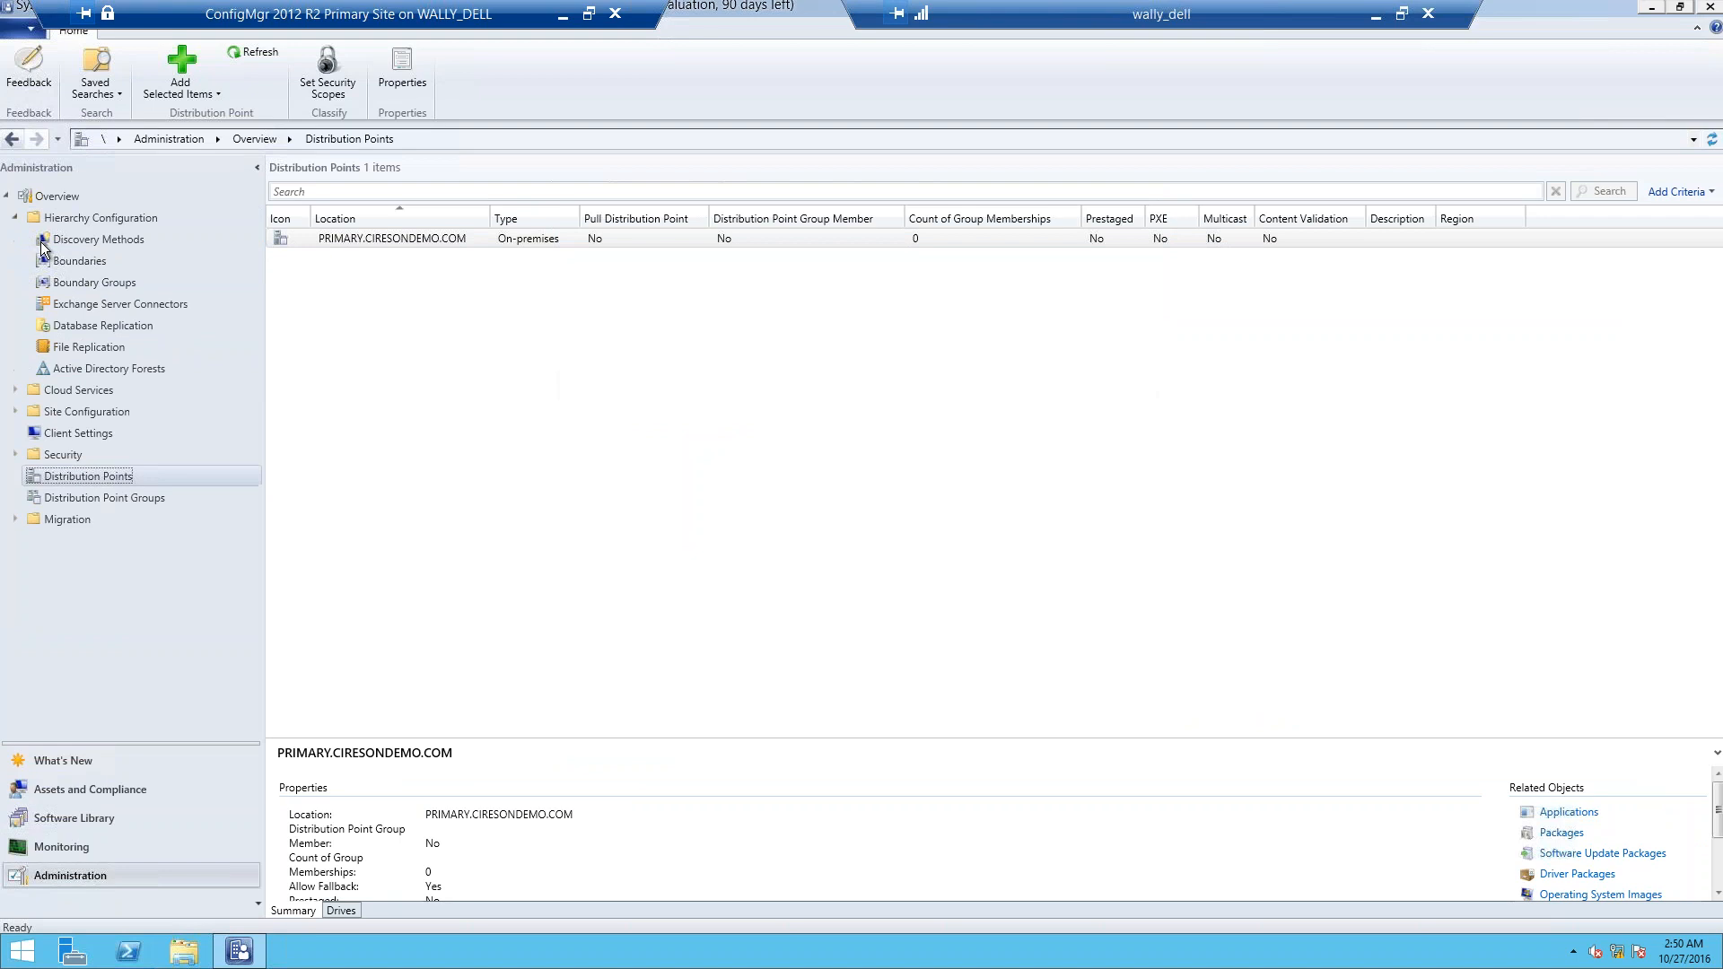
click(83, 284)
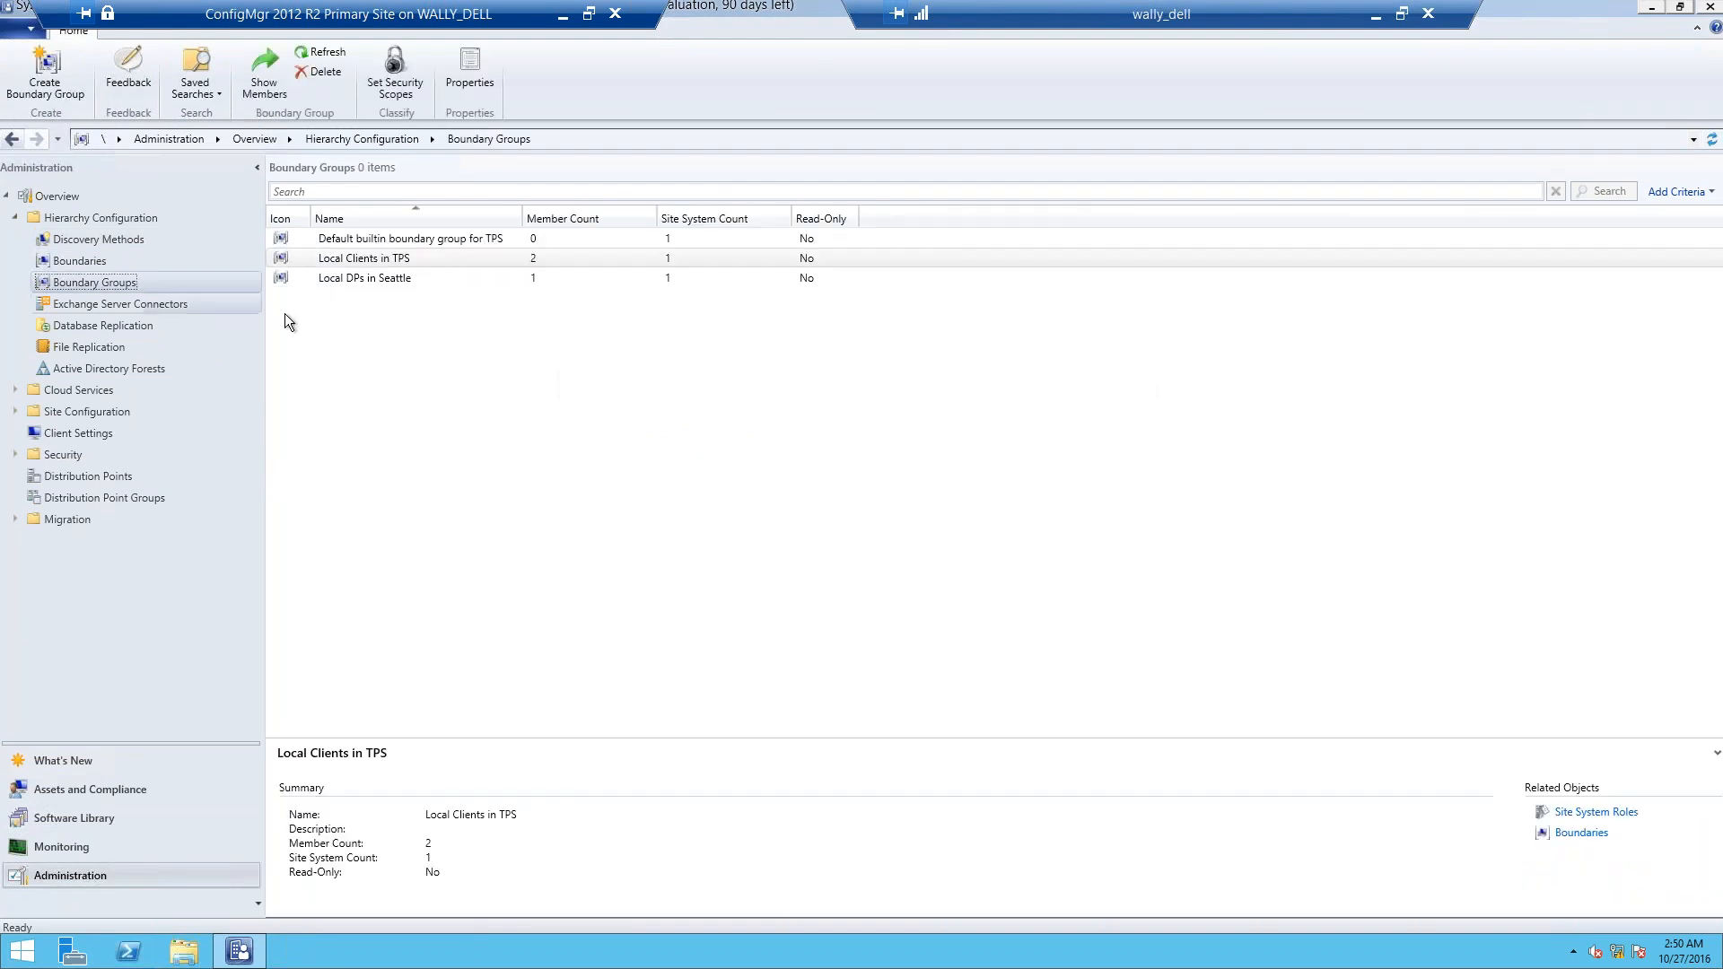
click(430, 259)
right_click(431, 257)
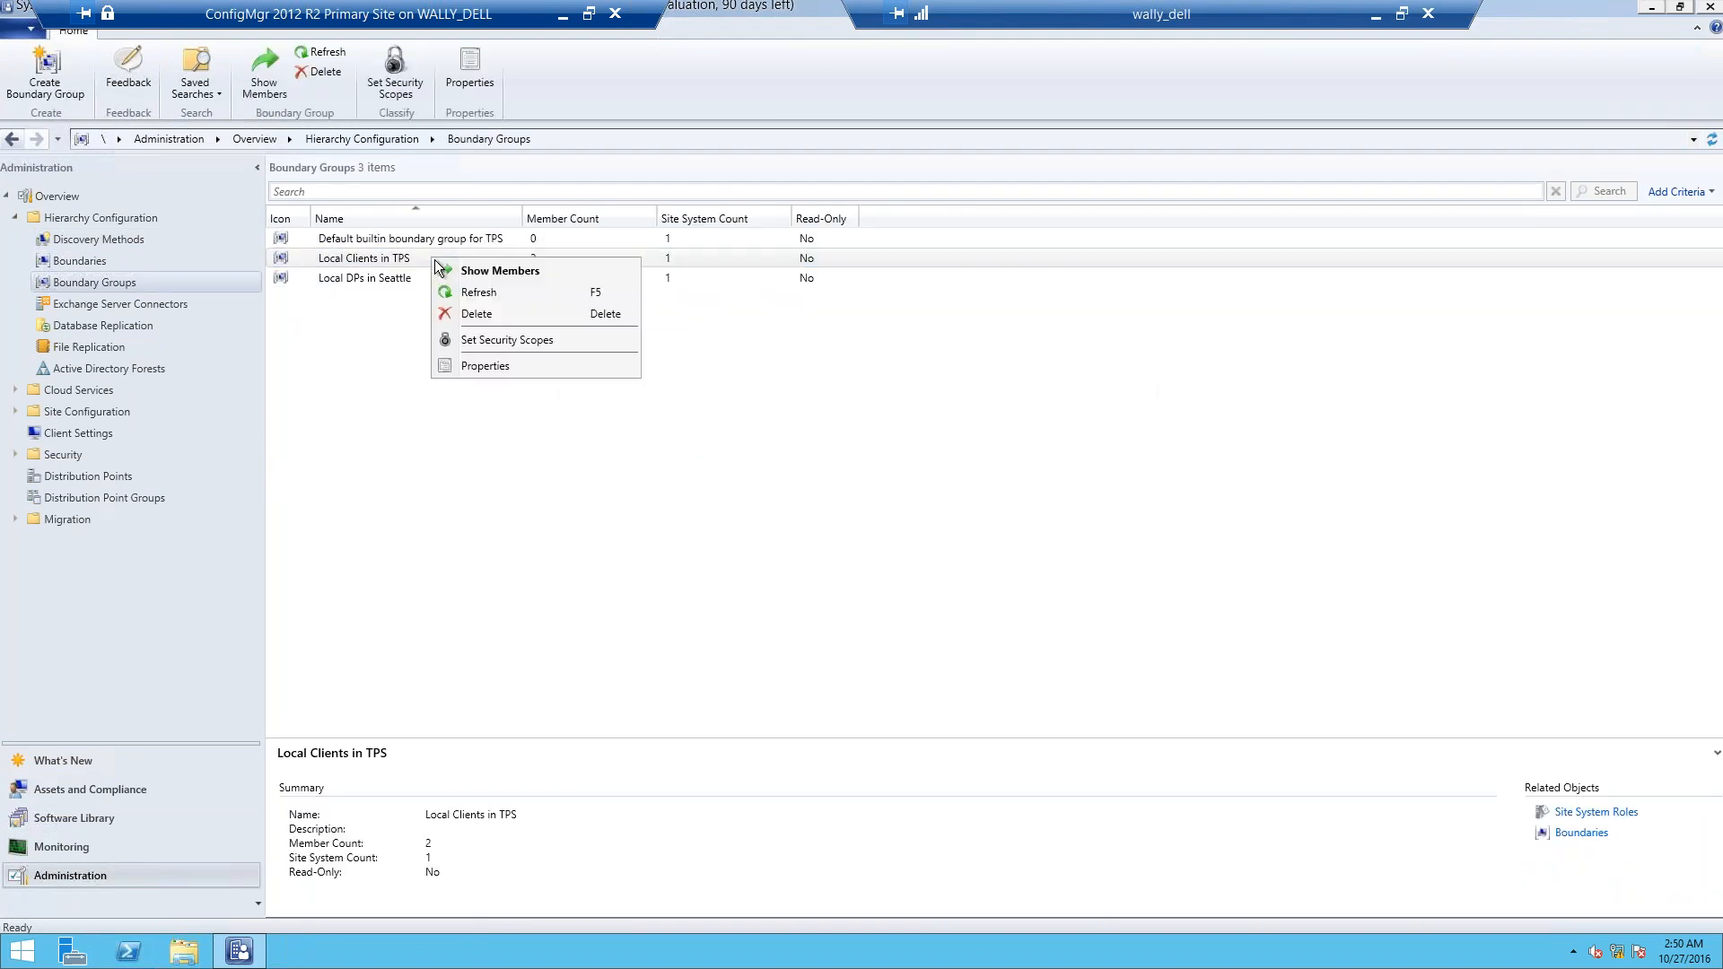
click(493, 366)
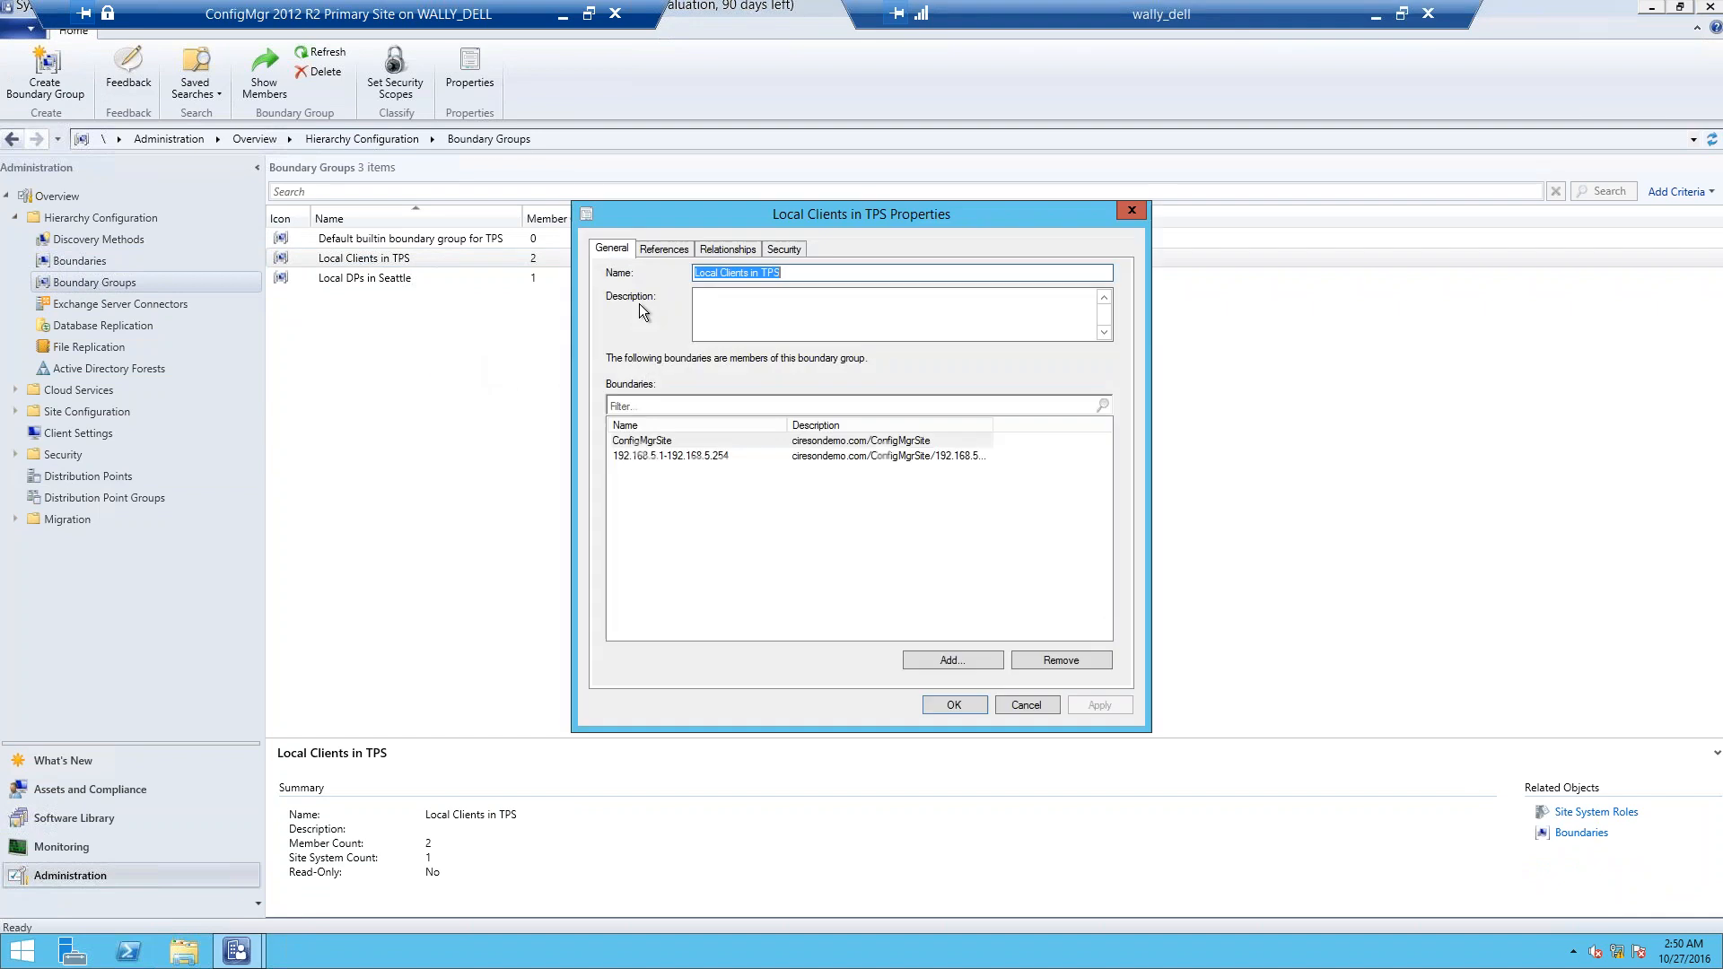
click(665, 248)
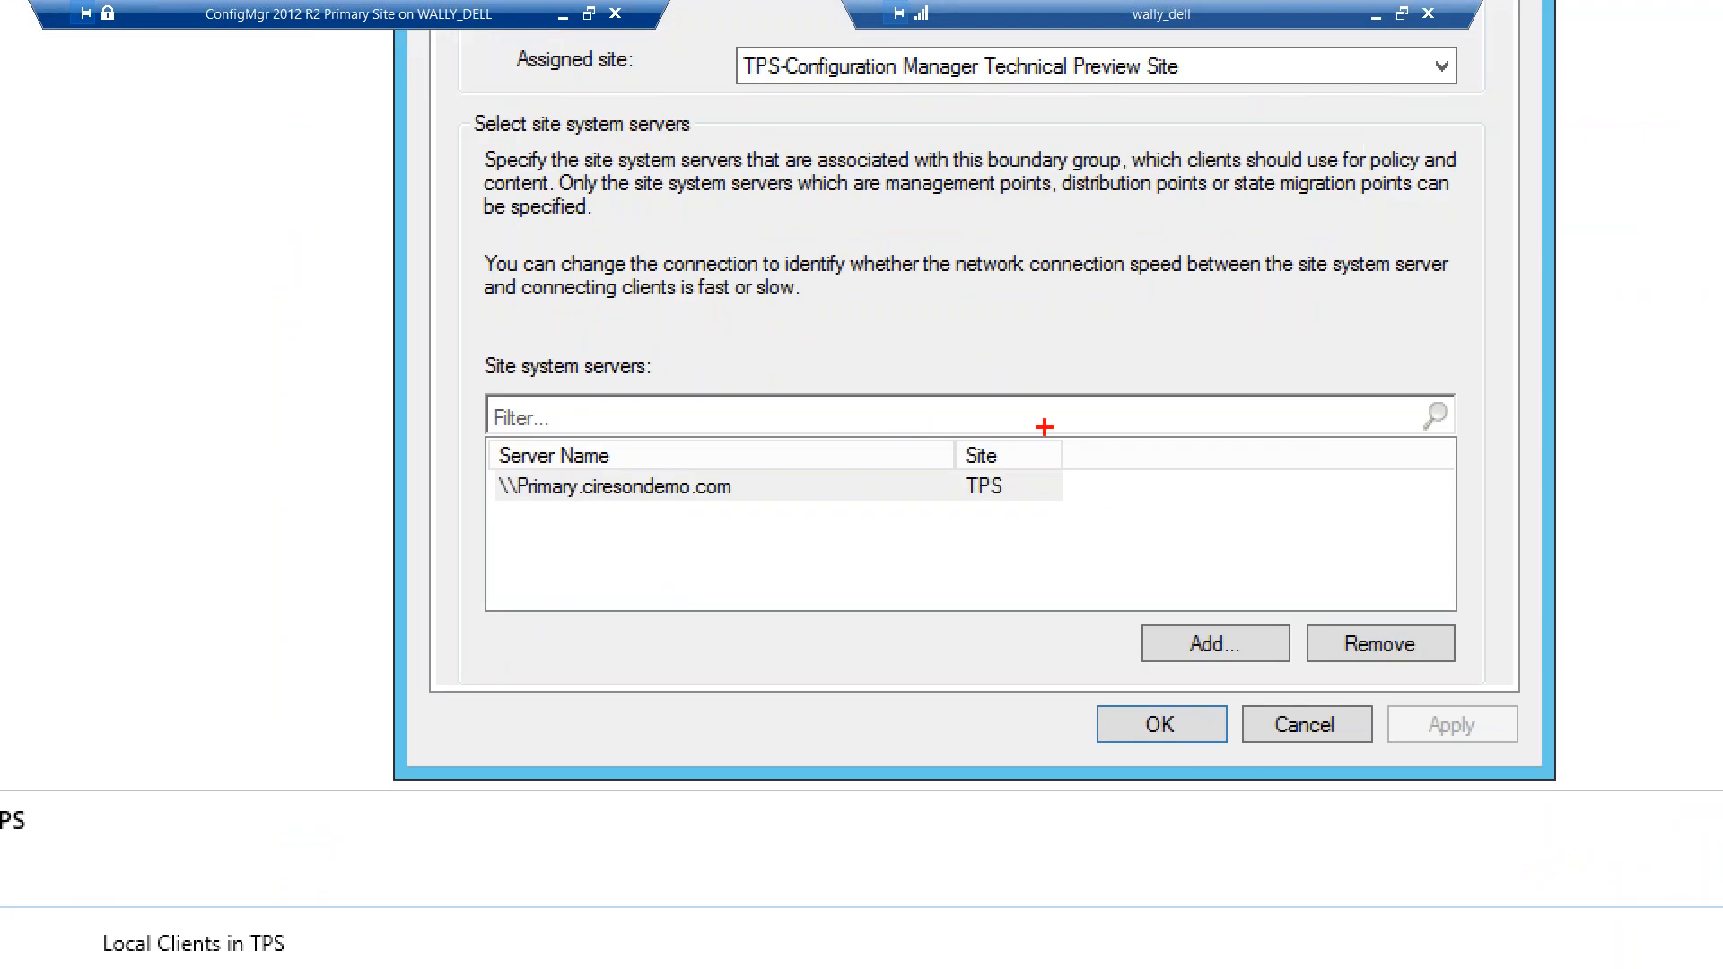
drag(1059, 427, 1307, 494)
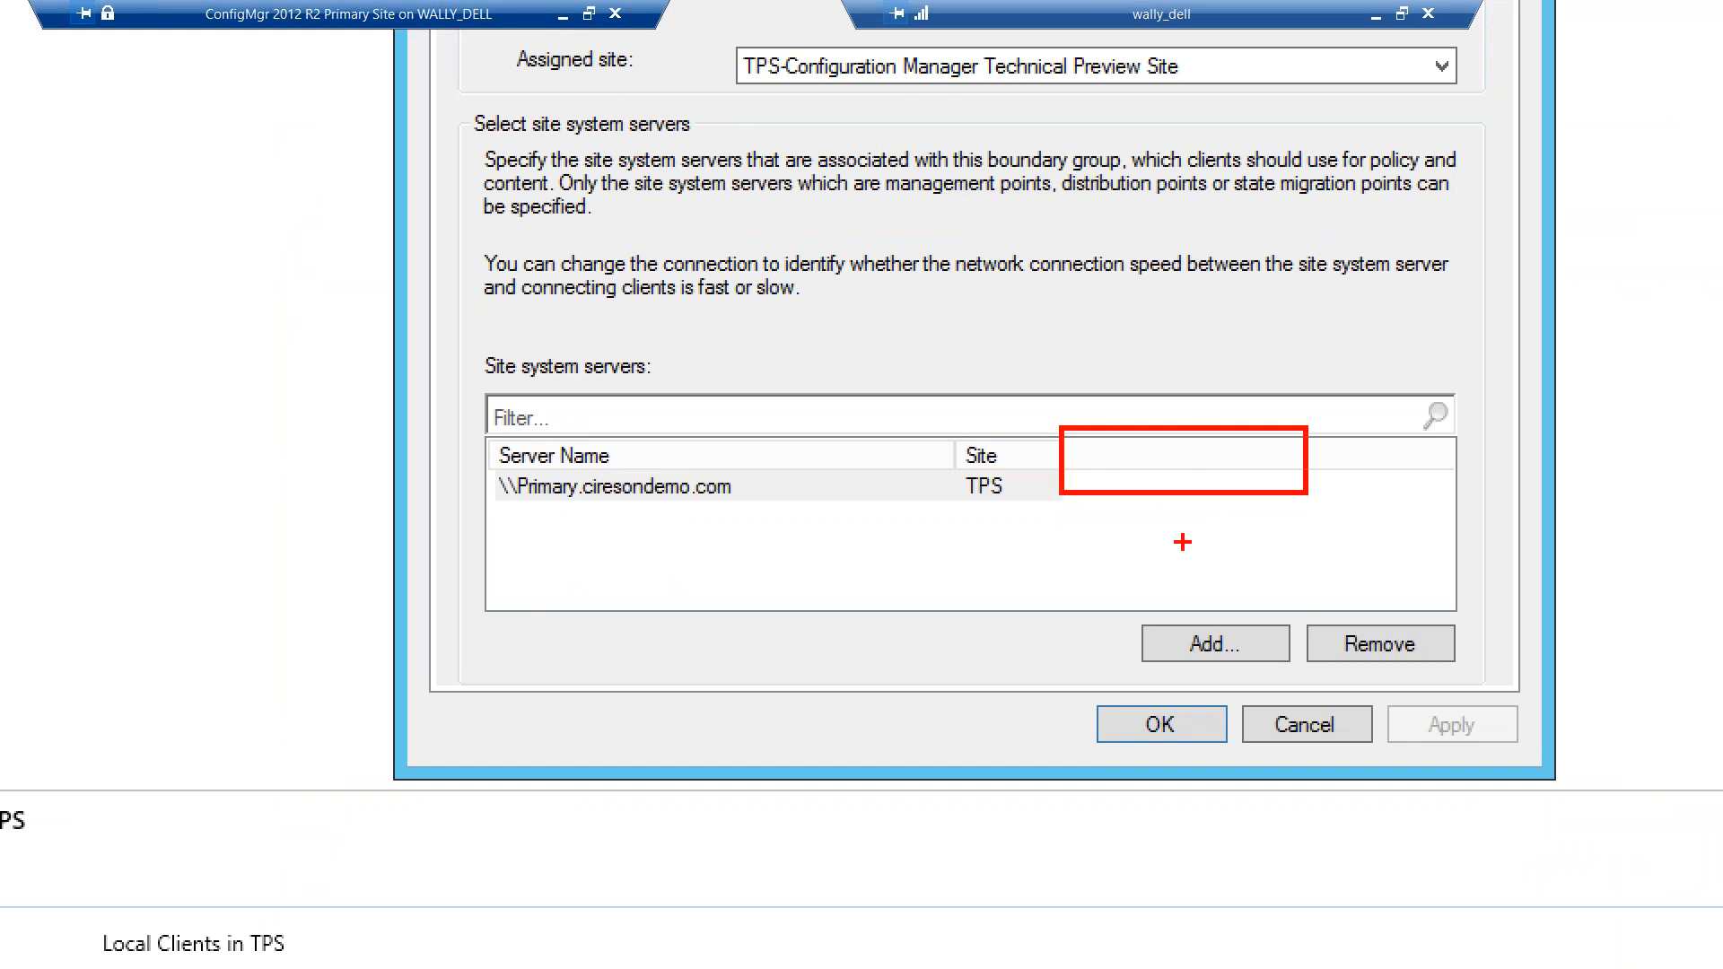
drag(1029, 657, 960, 745)
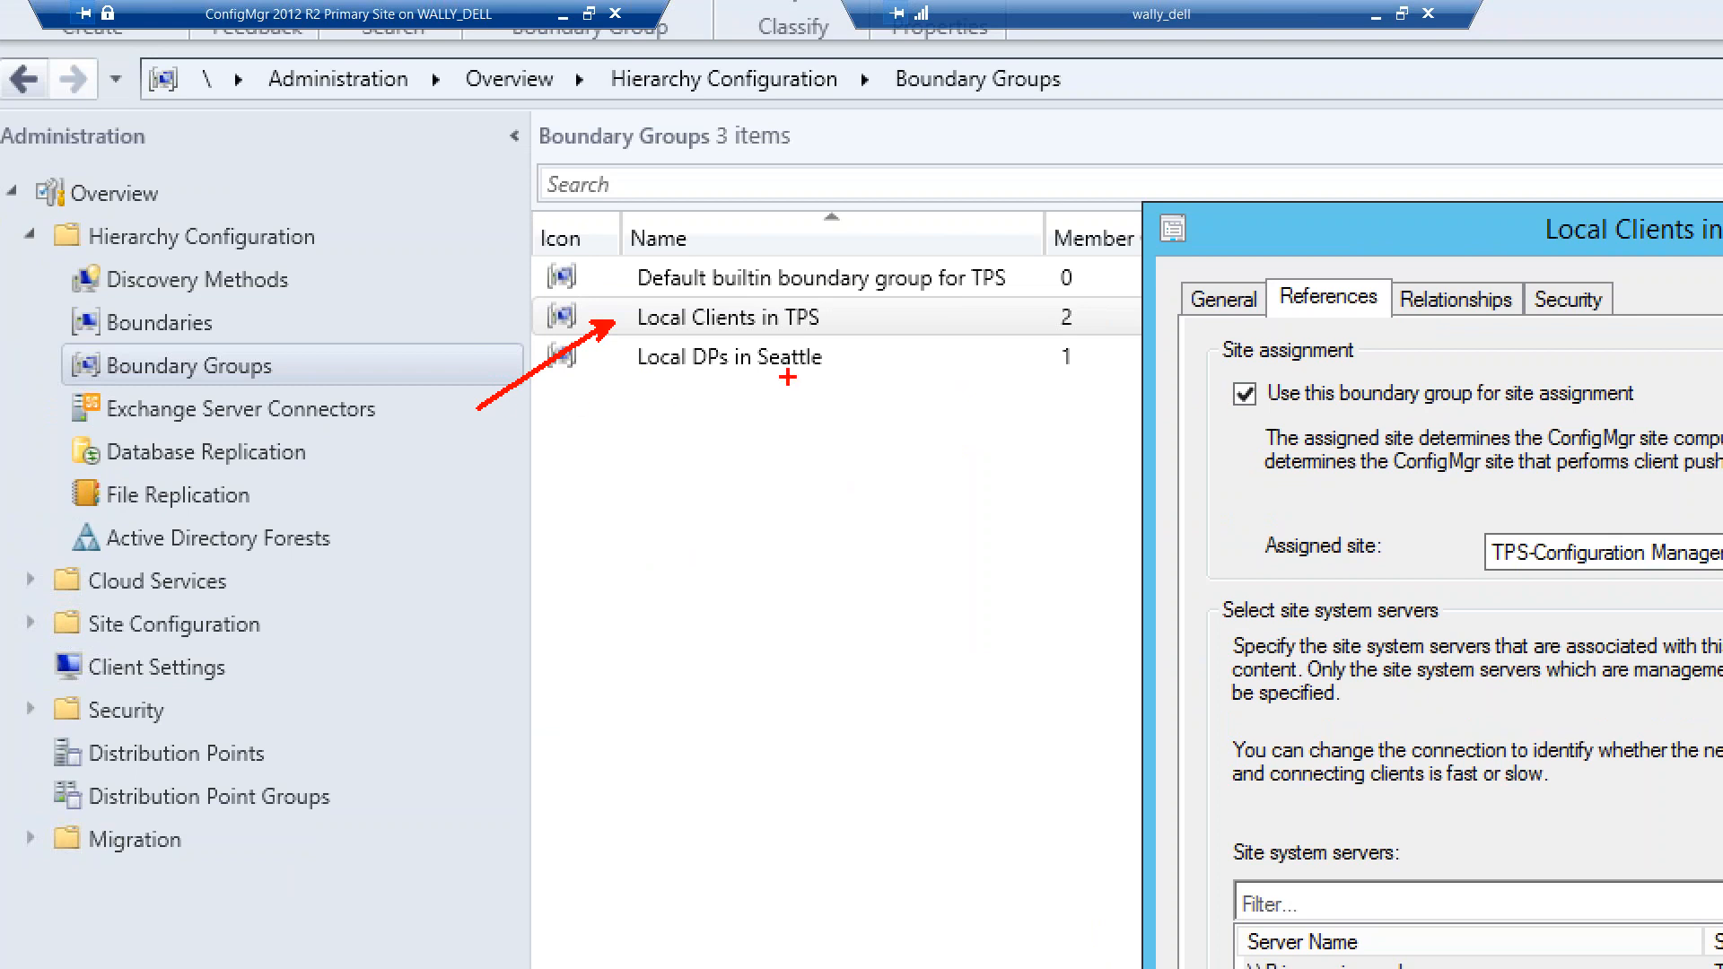
drag(787, 376, 857, 495)
mouse_move(625, 237)
mouse_down()
mouse_move(708, 297)
mouse_move(1057, 301)
mouse_up()
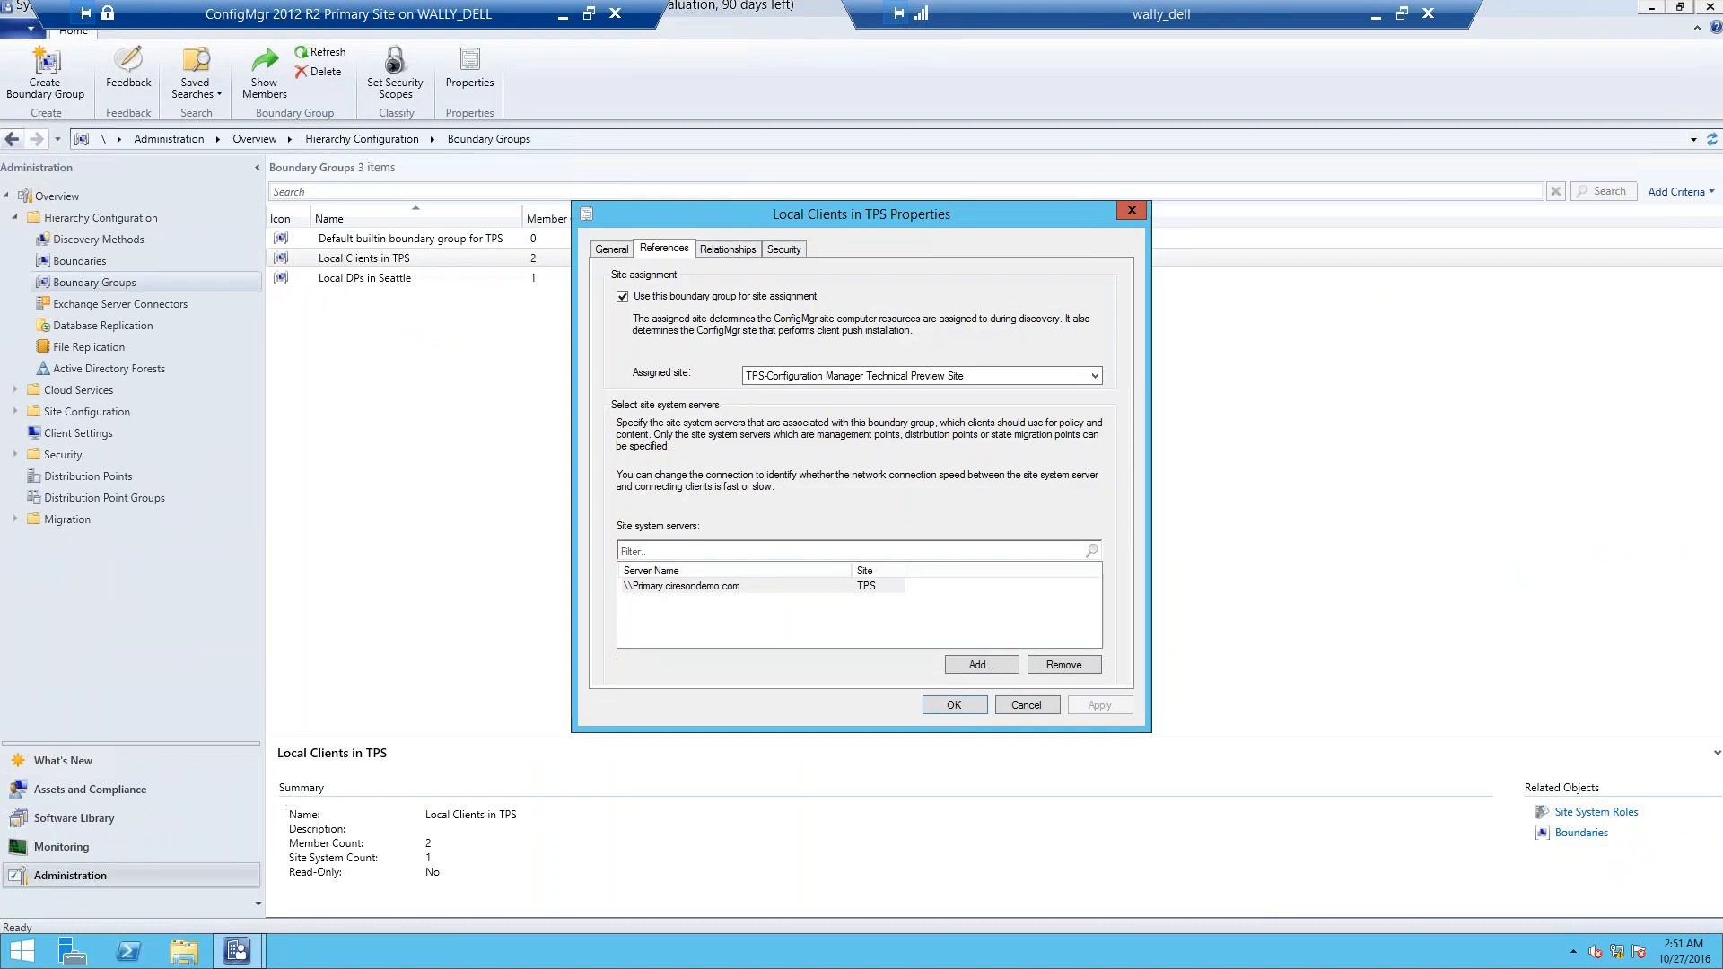
key(Escape)
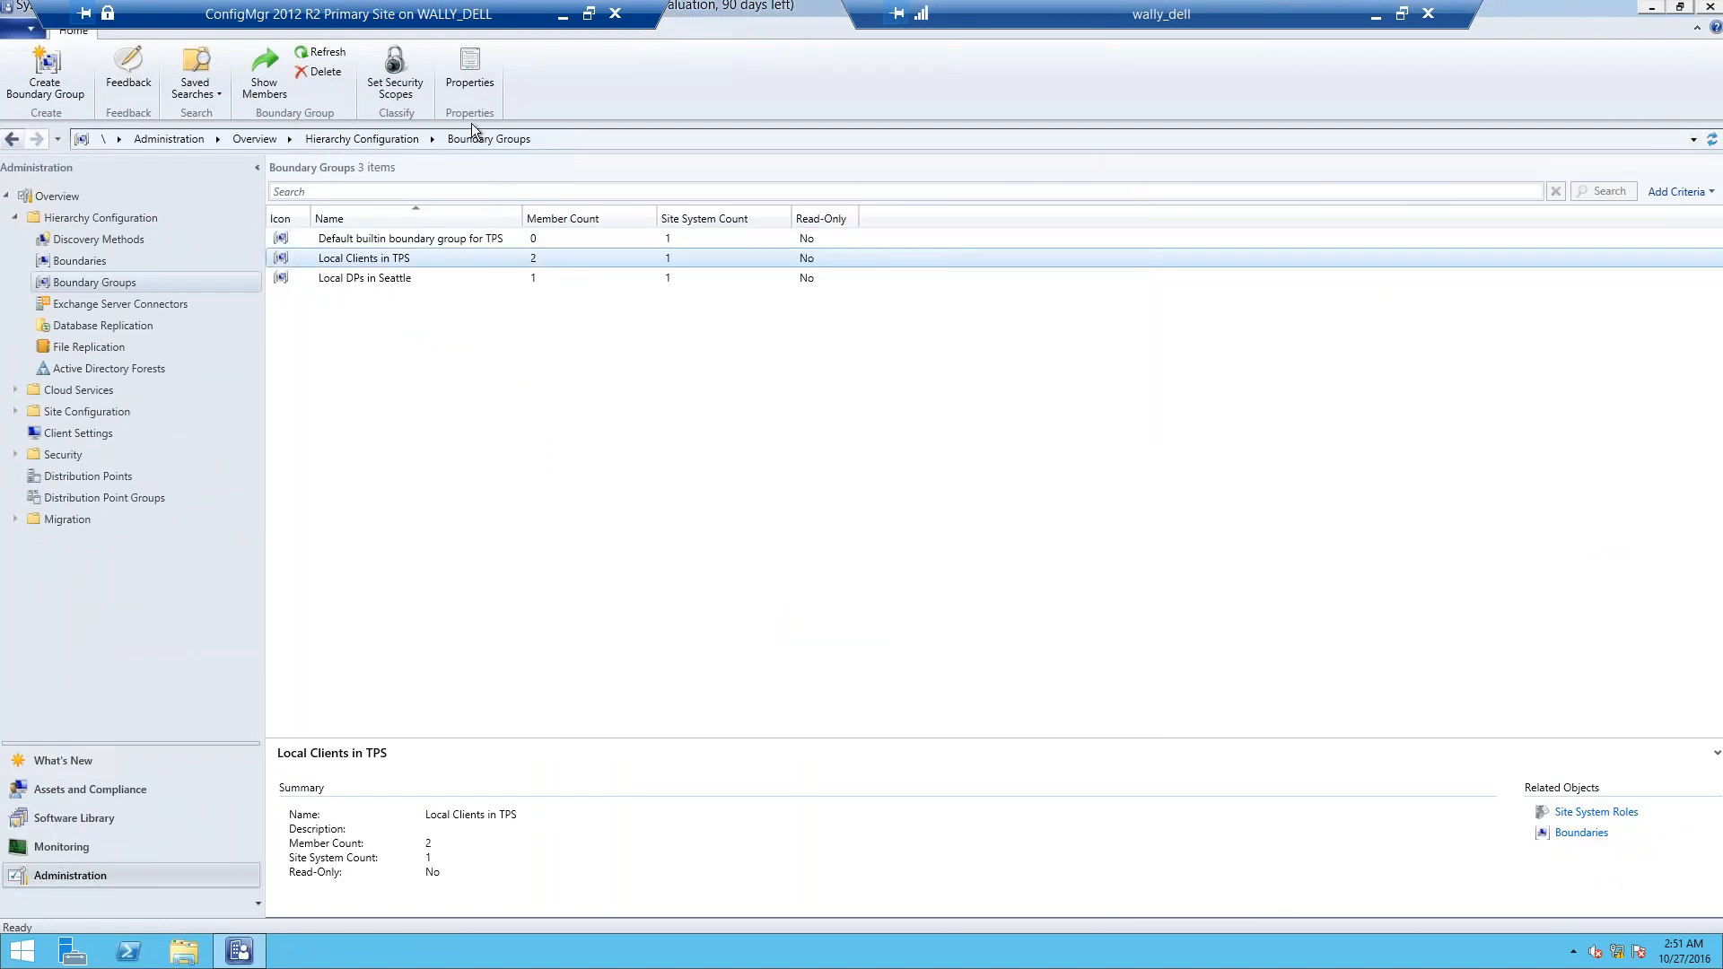
- Add Local DPs in Seattle as a fallback boundary group for Local Clients in TPS with a distribution point fallback time of 10 minutes
click(470, 79)
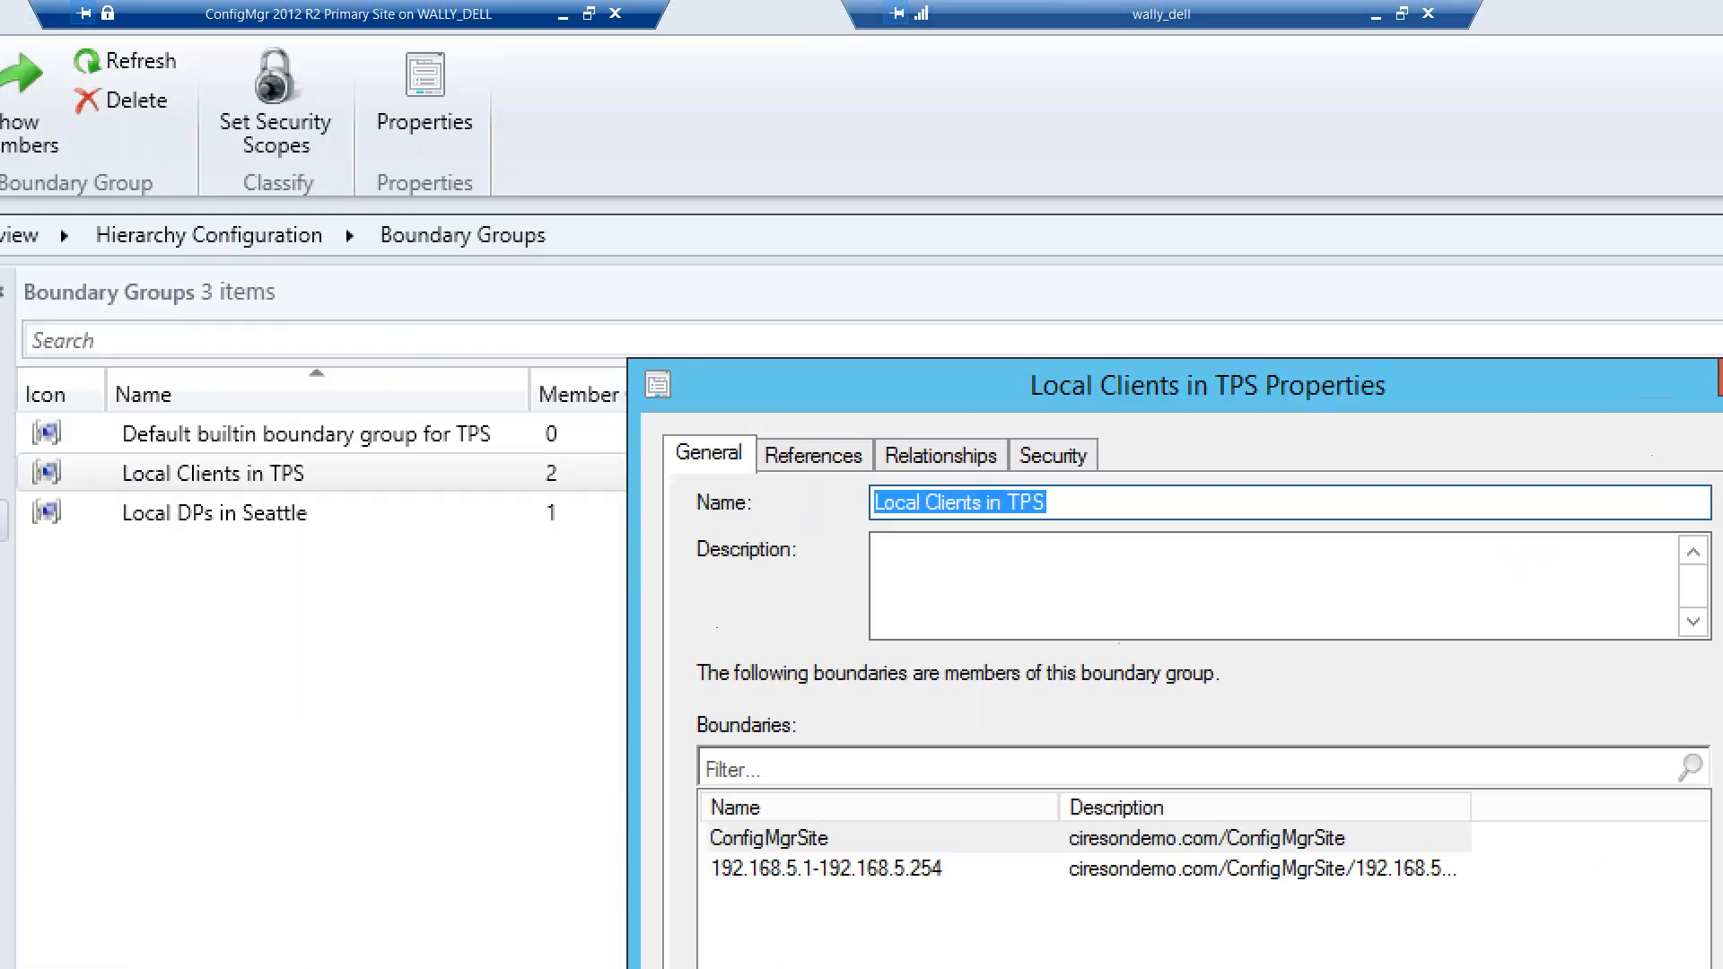
drag(949, 415, 965, 359)
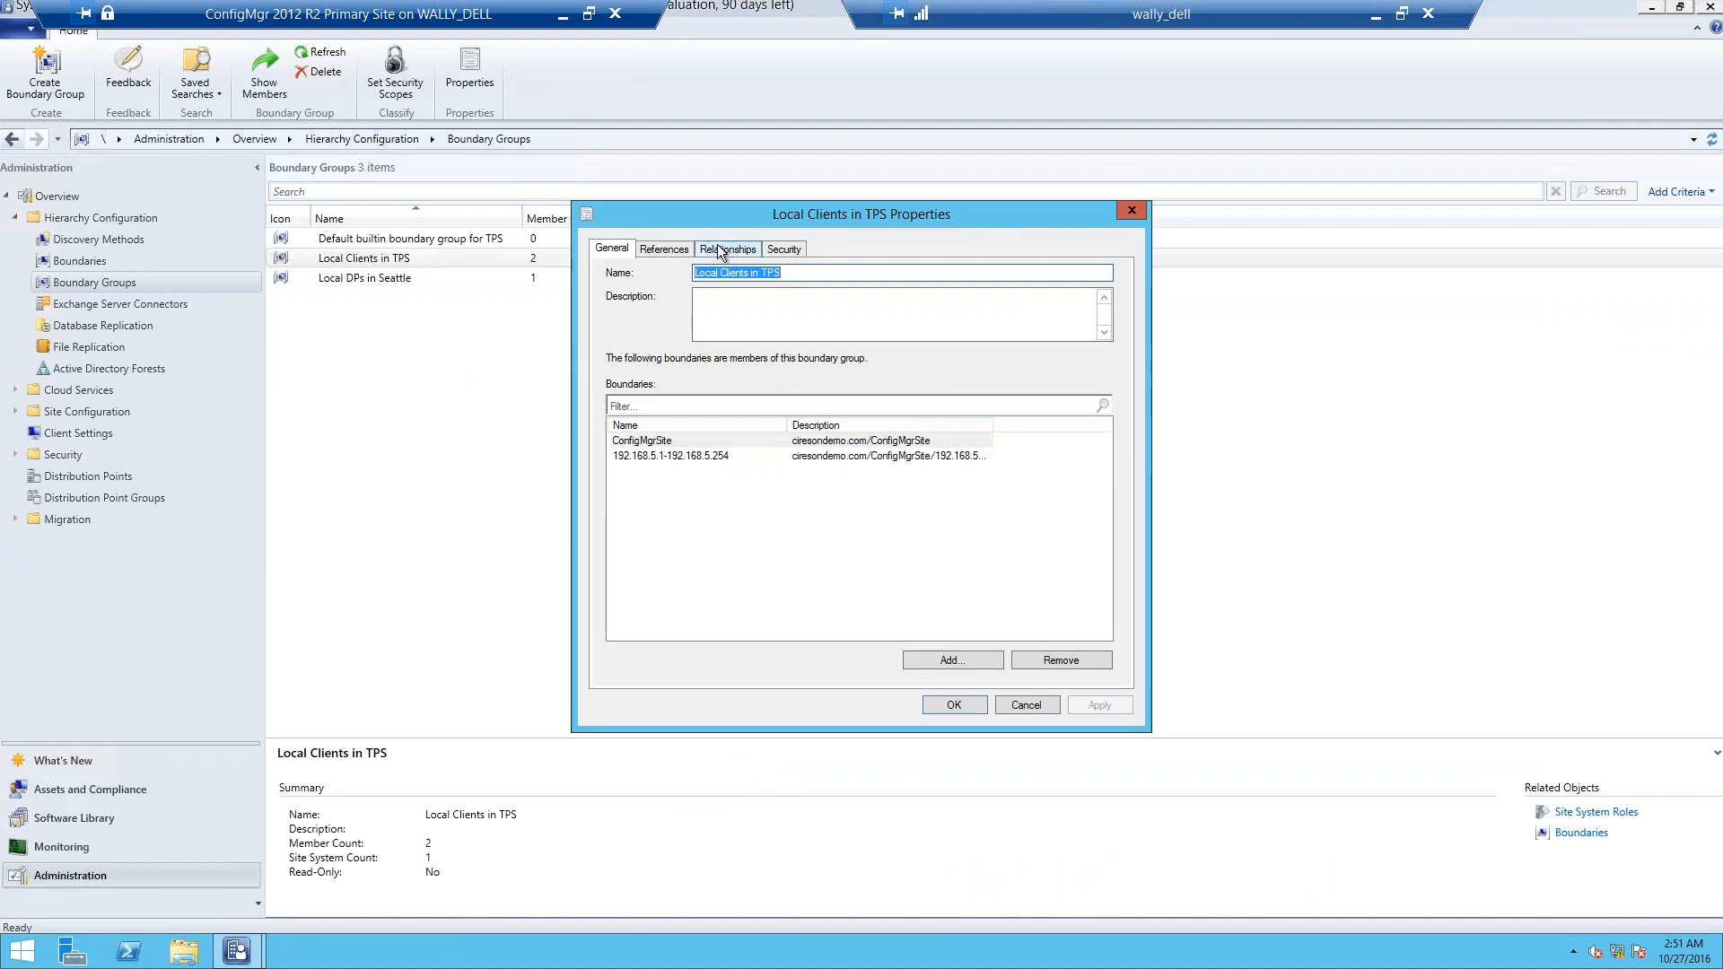
click(718, 249)
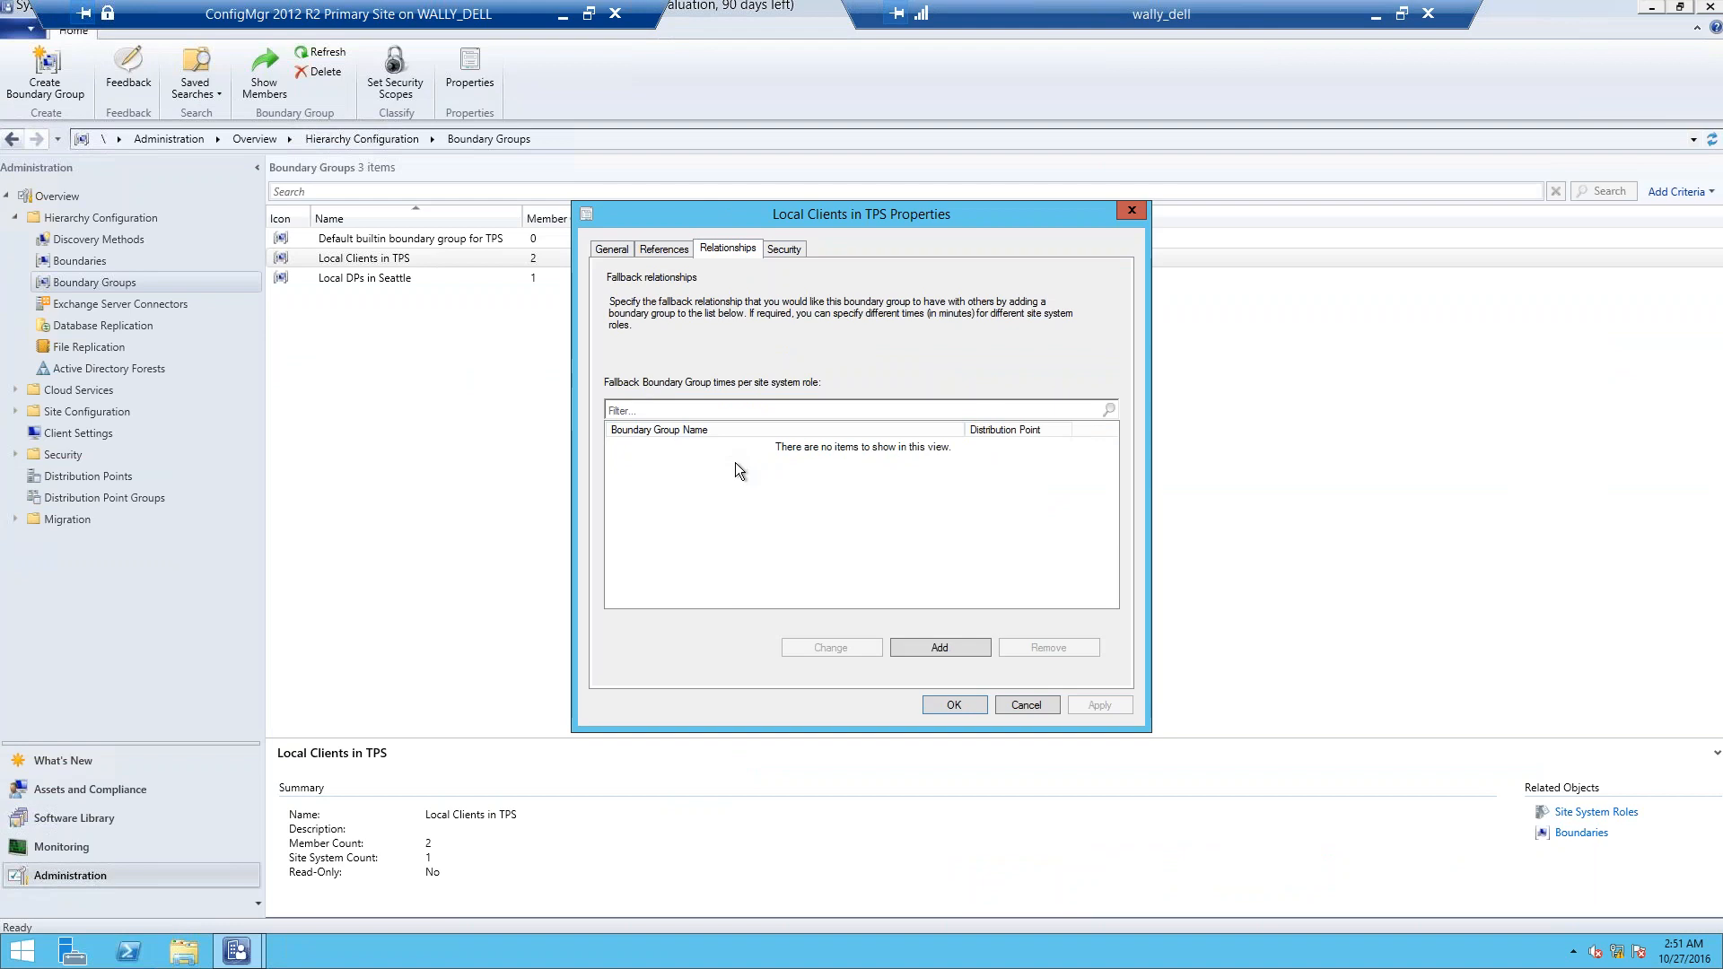
click(935, 647)
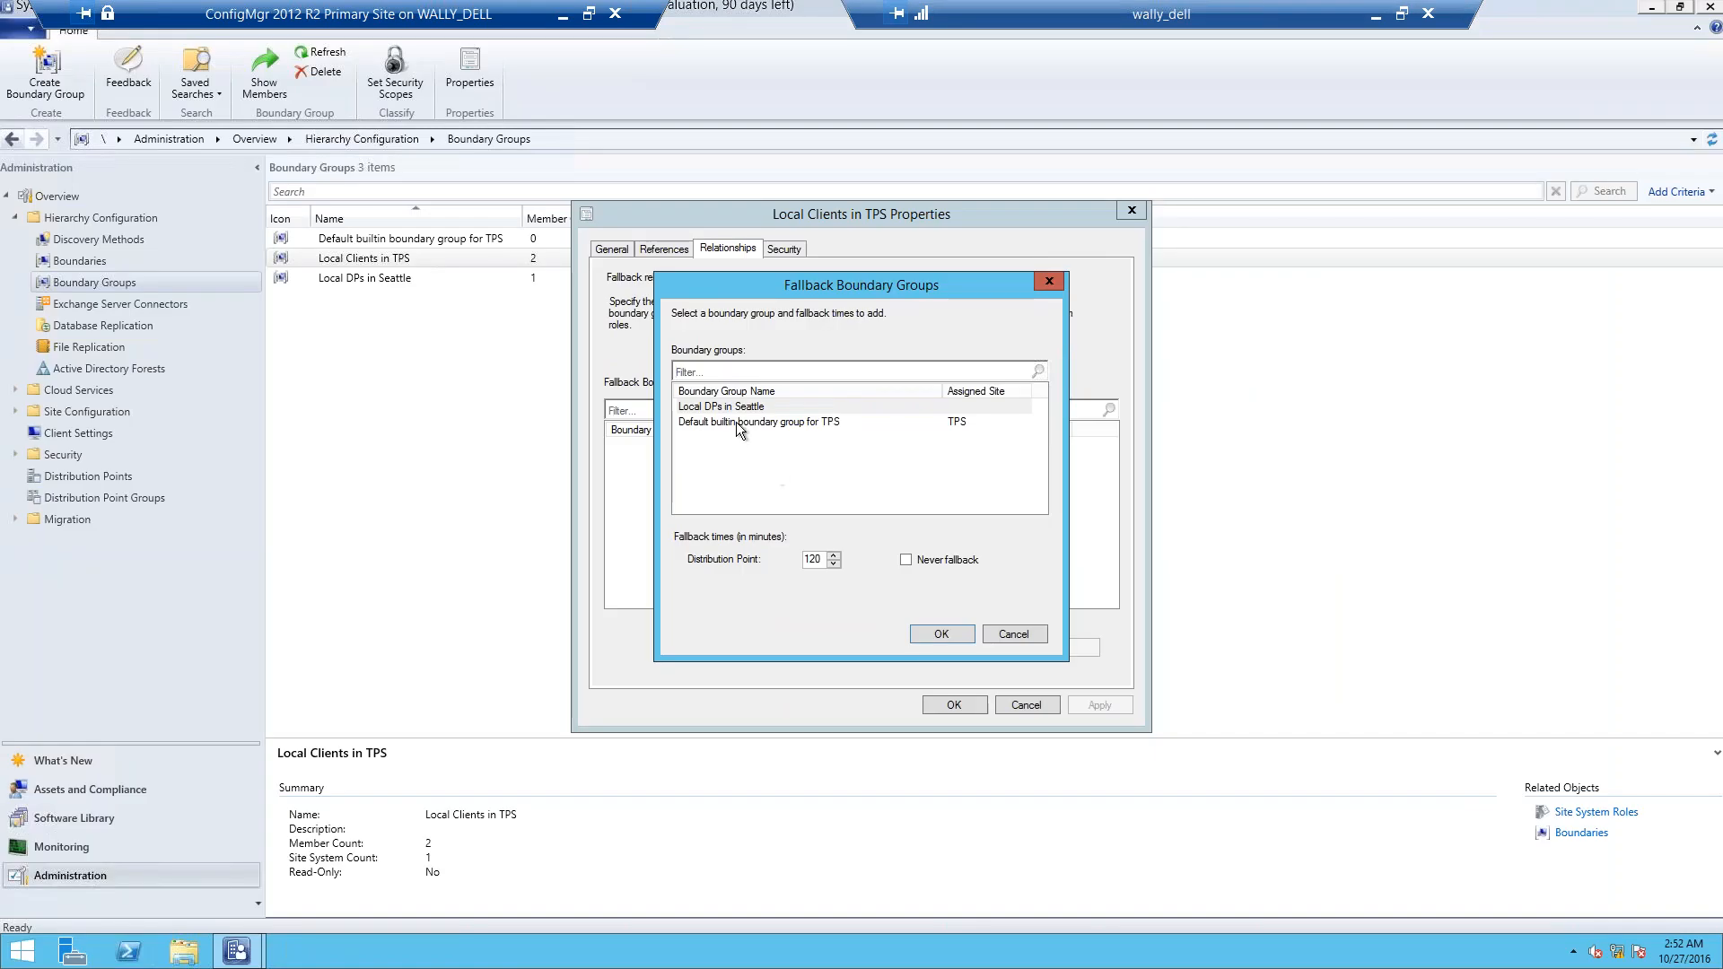
click(733, 412)
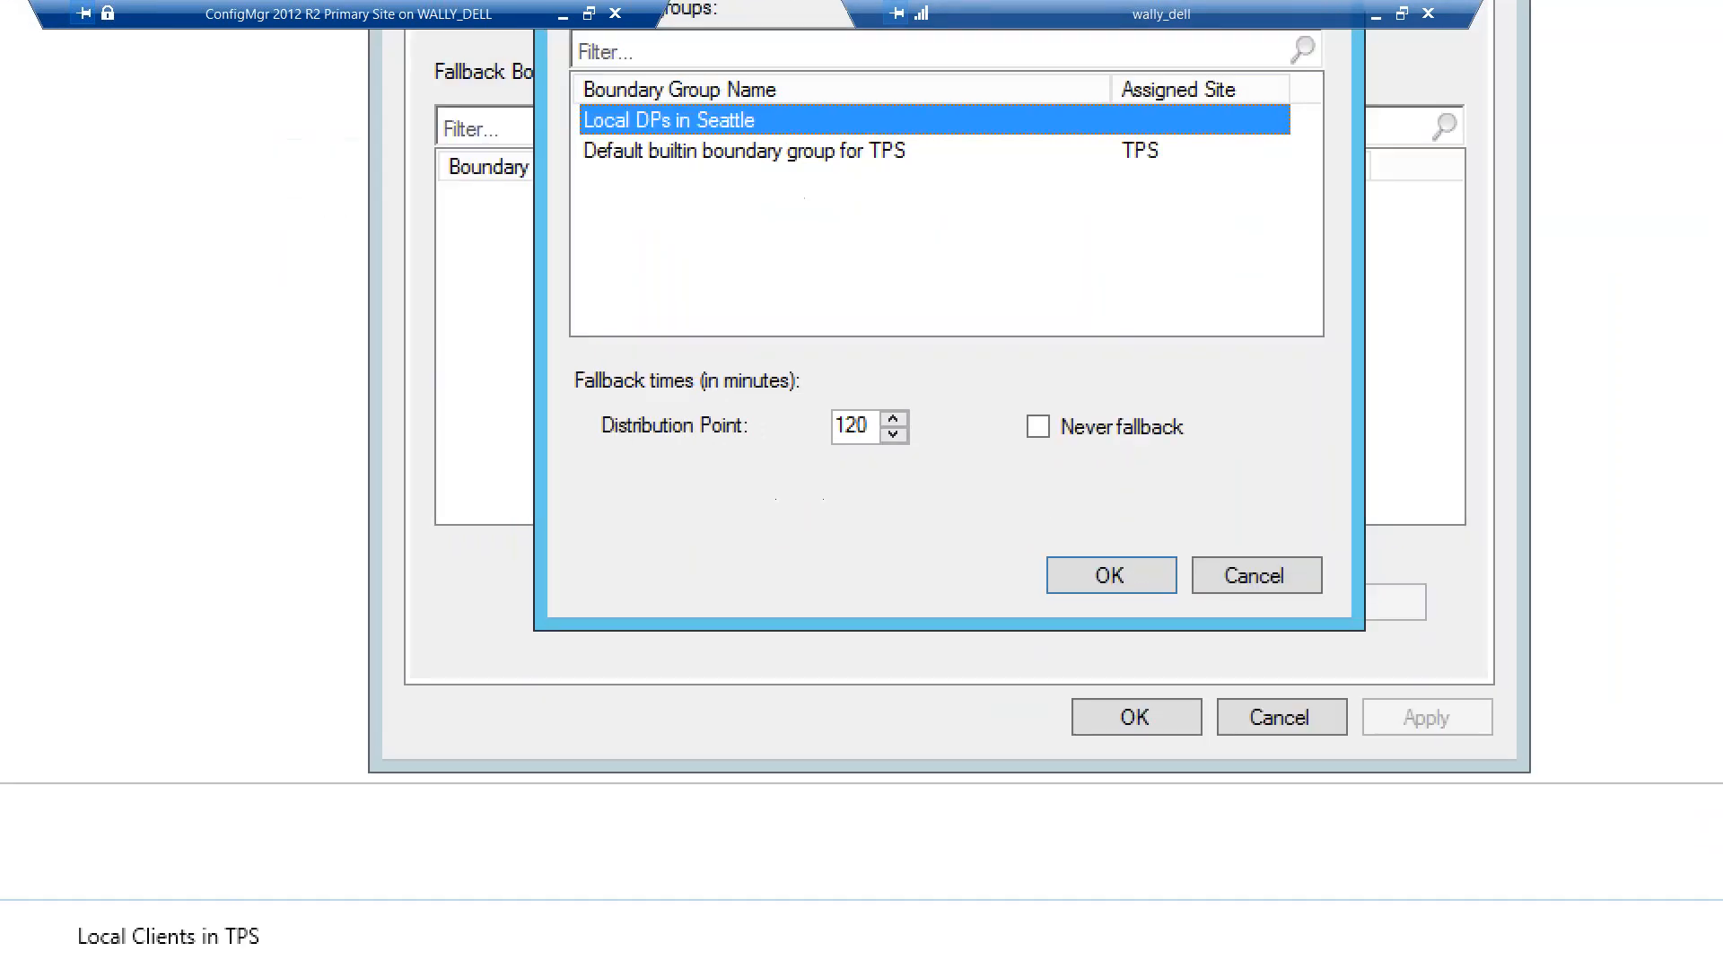
drag(894, 402, 958, 321)
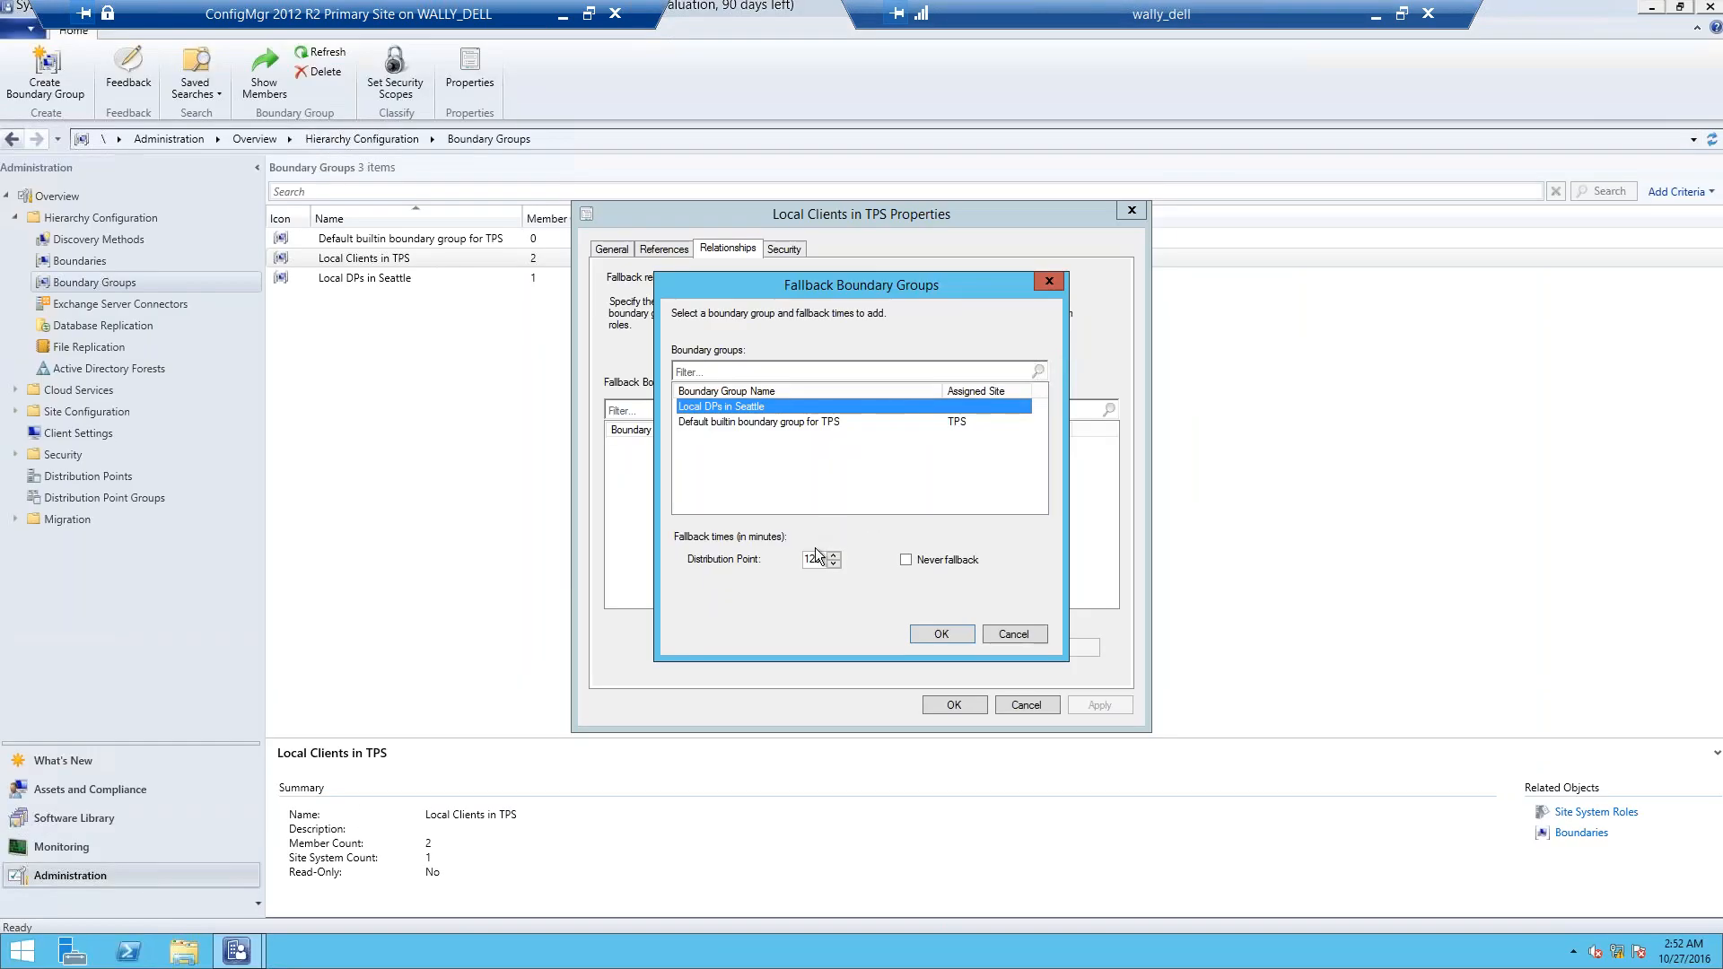
drag(824, 557, 803, 558)
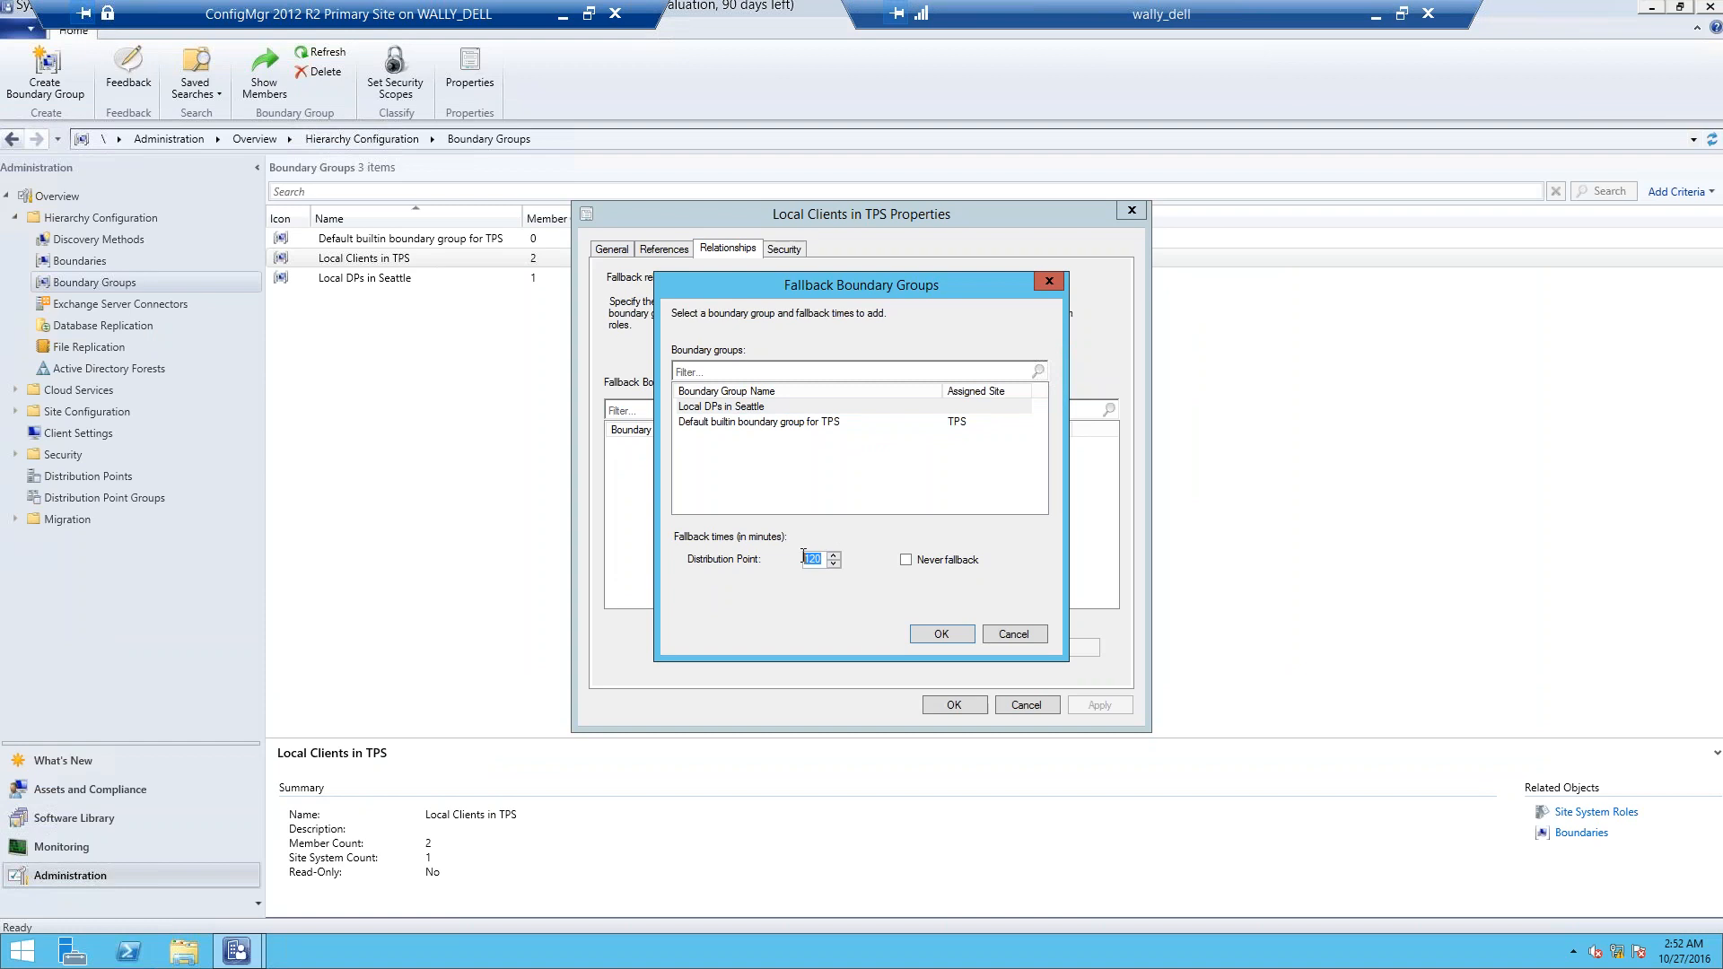
text(10)
click(910, 631)
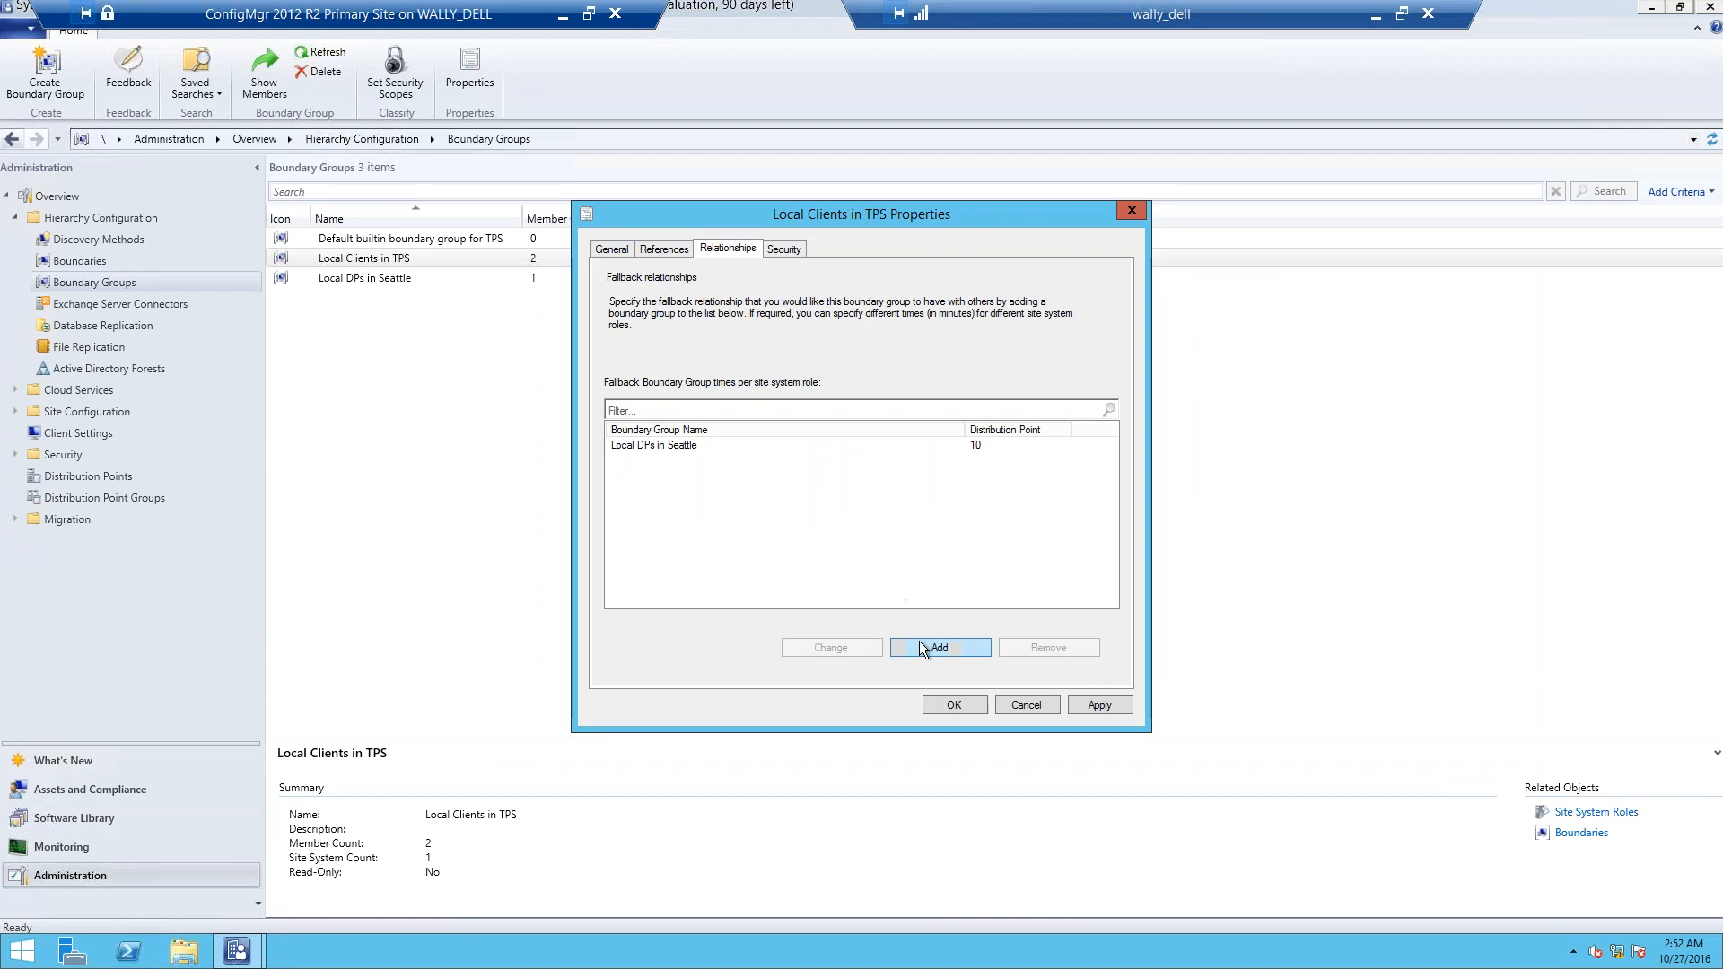
- Add Default builtin boundary group for TPS as another fallback relationship with a distribution point fallback time of 20 minutes
click(920, 642)
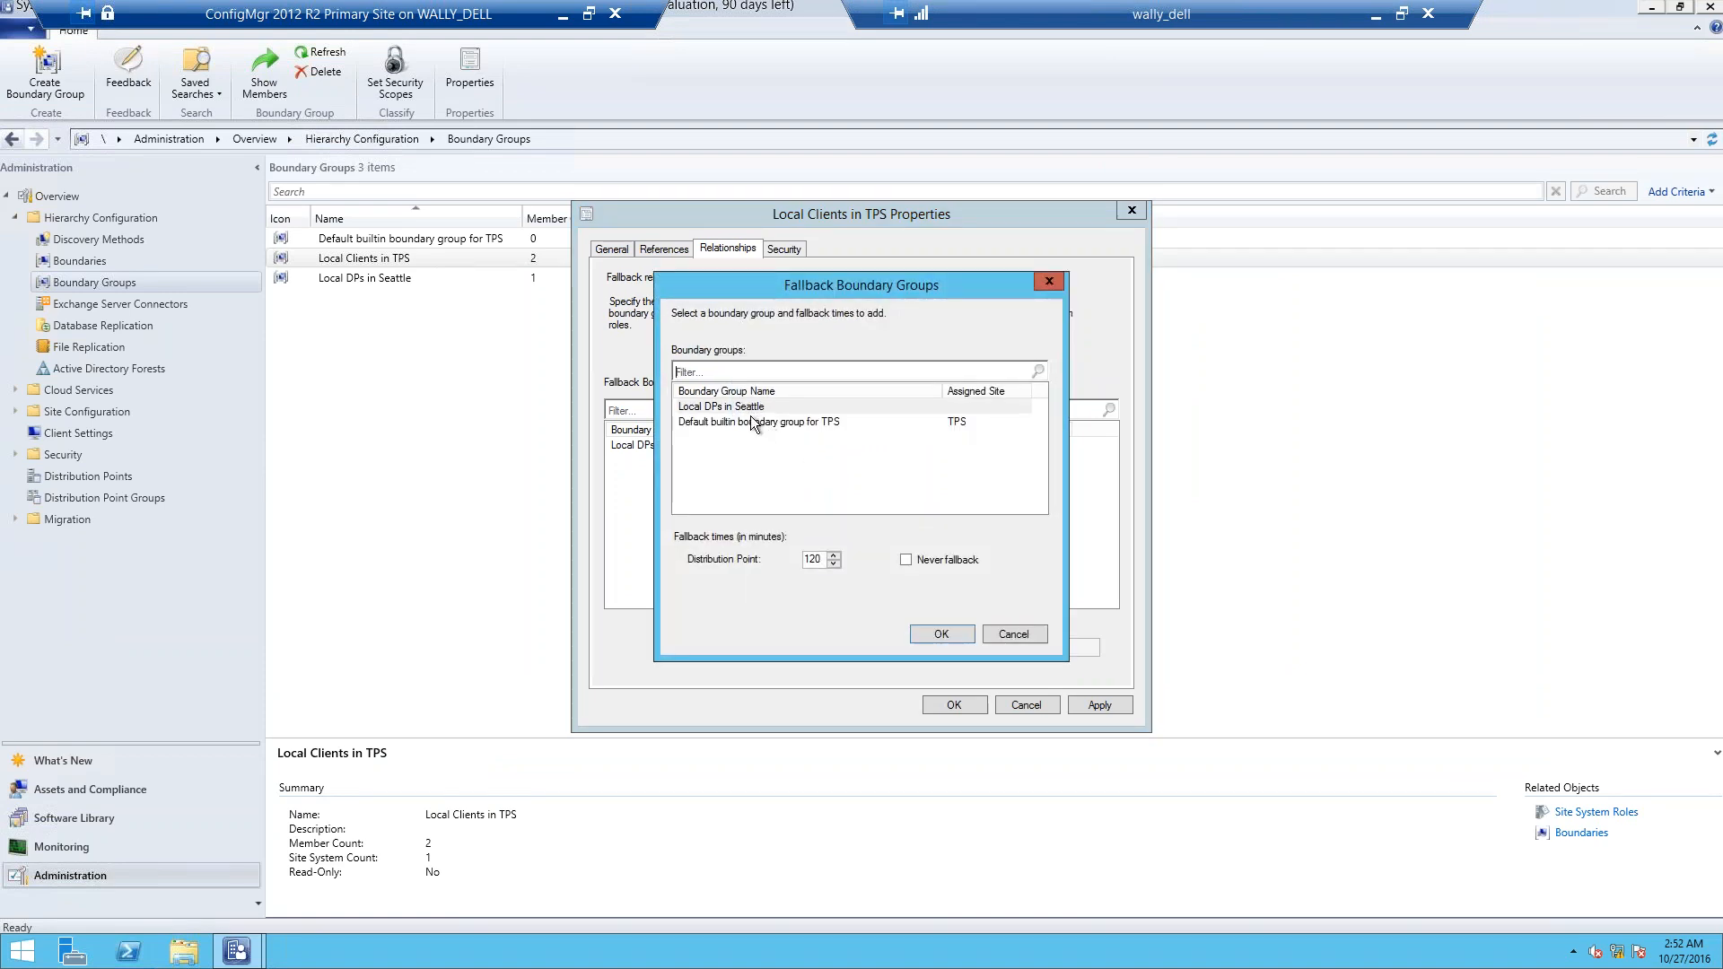
click(752, 422)
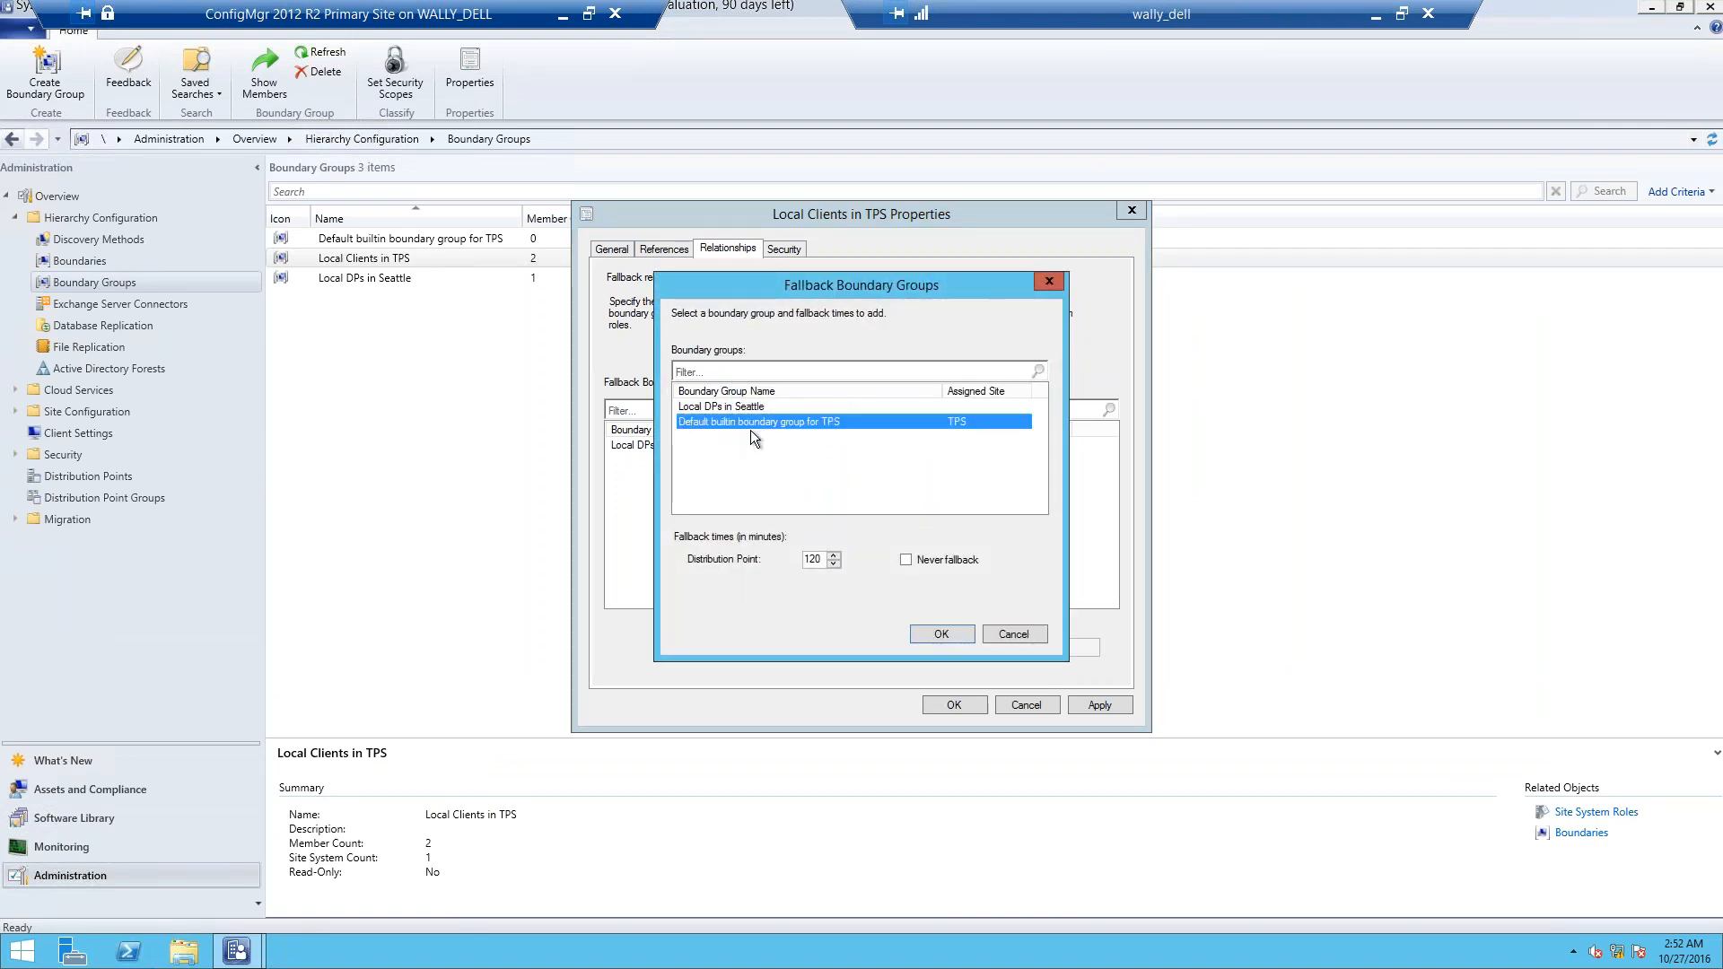
click(808, 557)
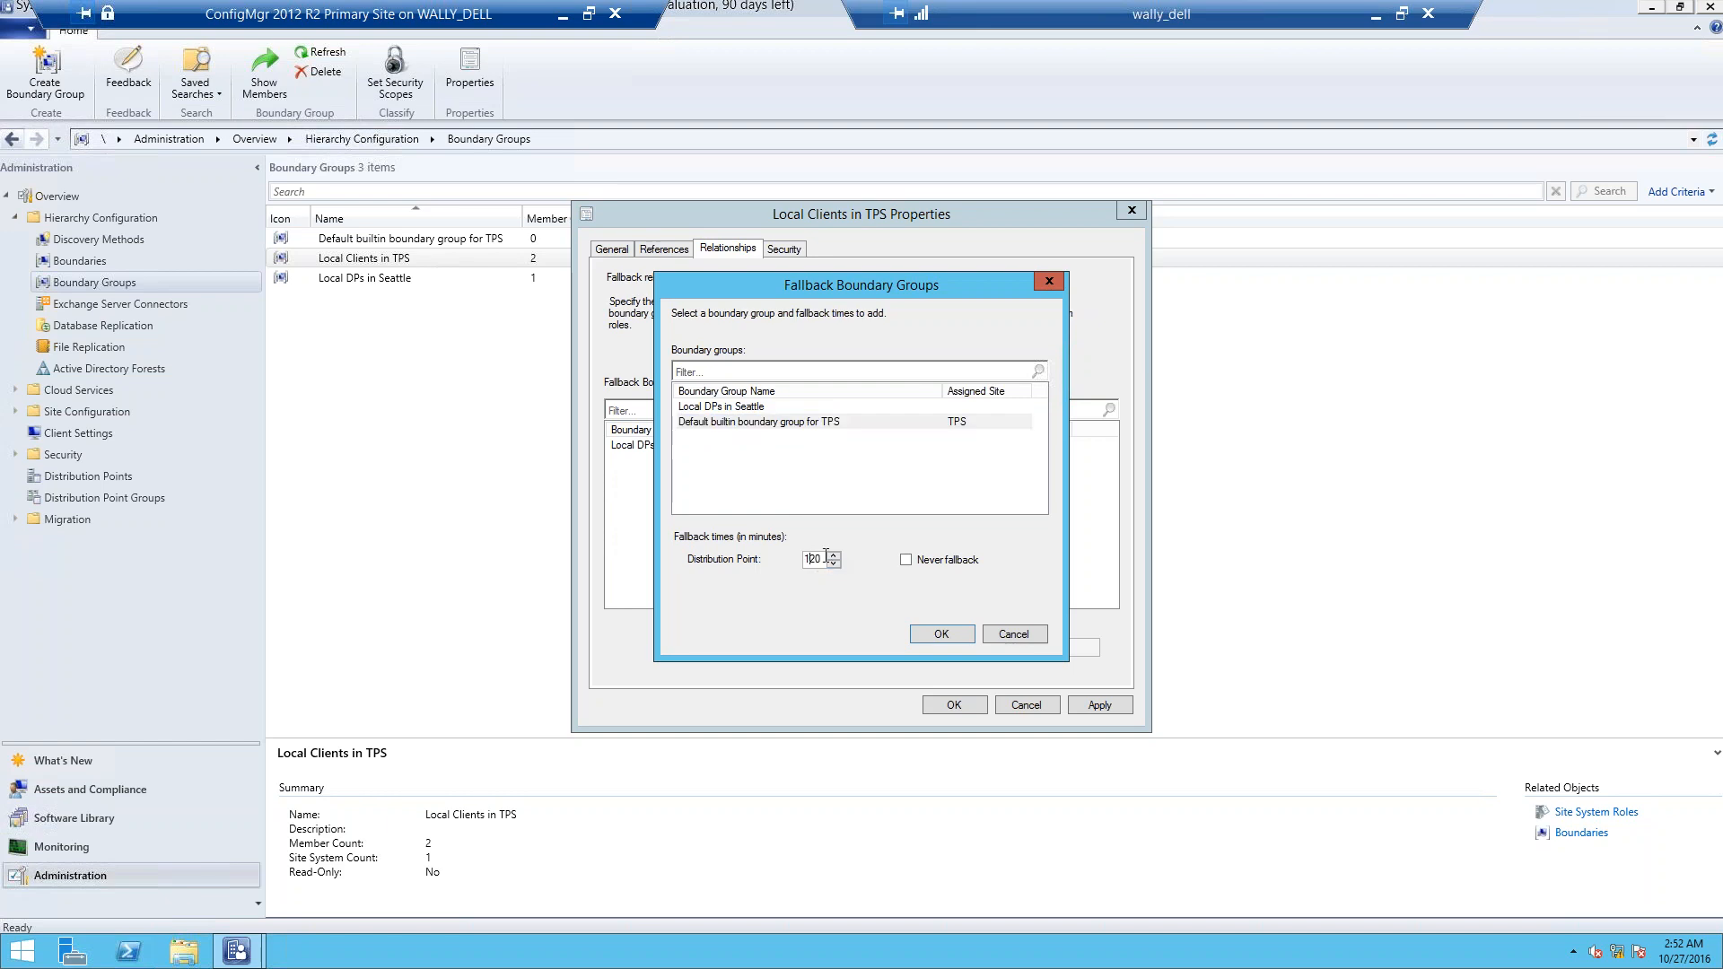
key(BackSpace)
click(913, 632)
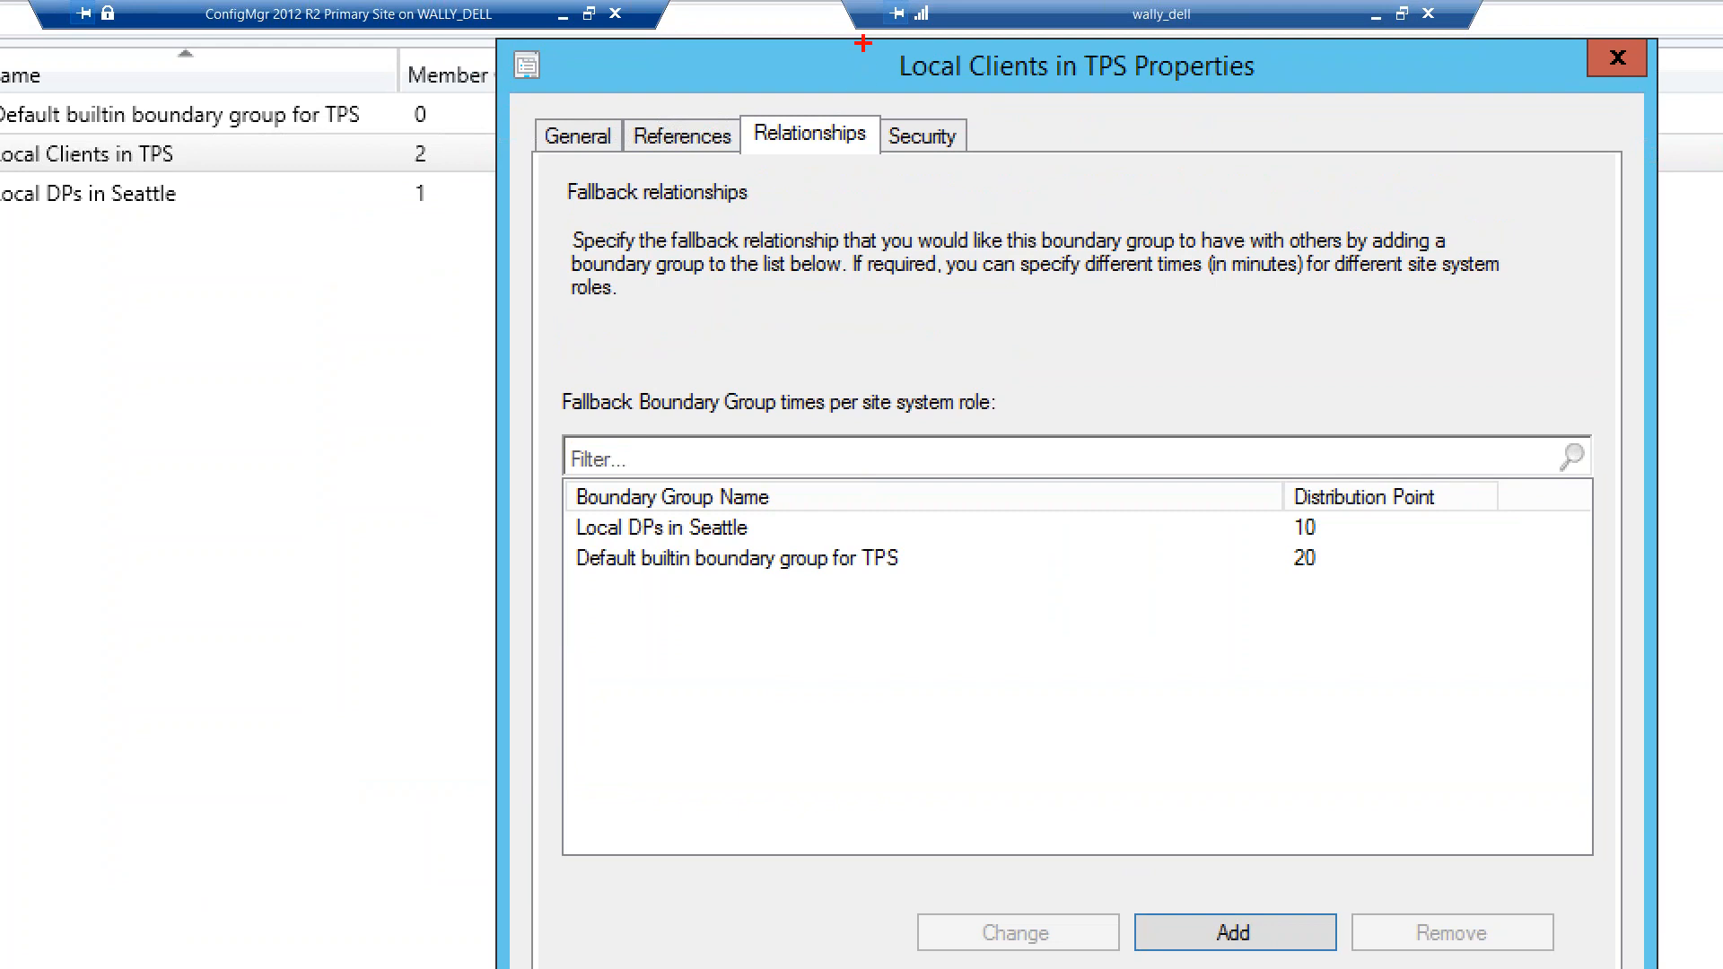
- Review the fallback relationships of Local Clients in TPS and close its properties without saving
mouse_move(863, 43)
mouse_down()
mouse_move(1244, 81)
mouse_move(1281, 117)
mouse_up()
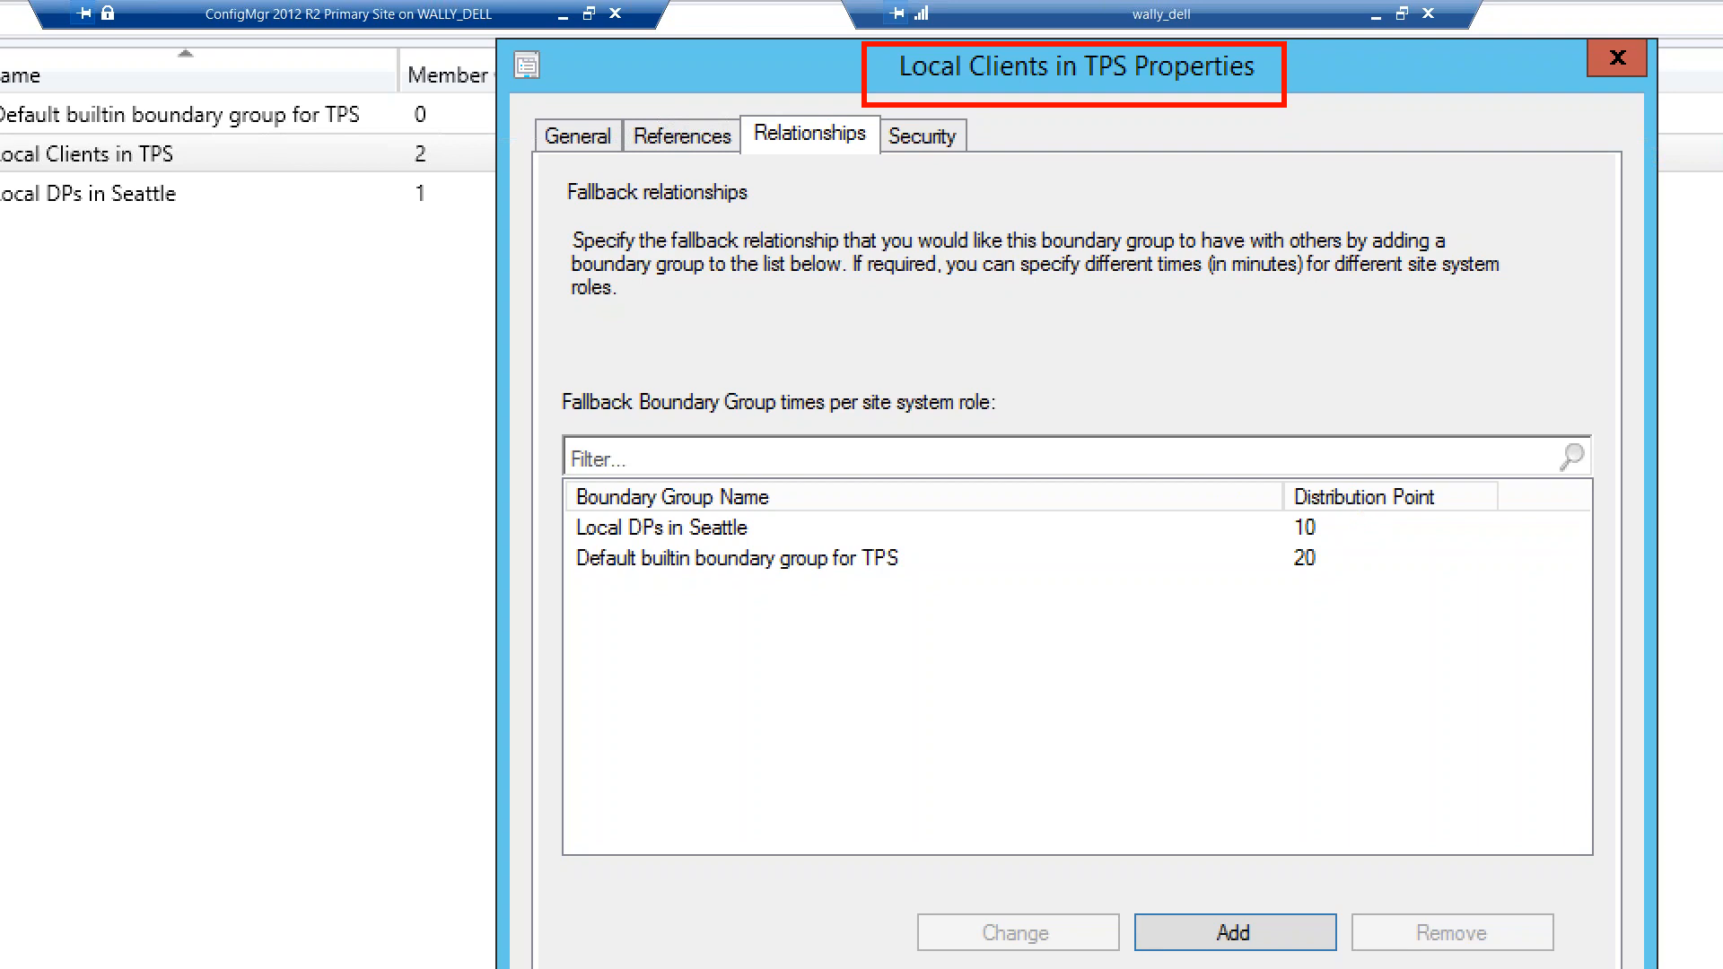
drag(1338, 528, 1657, 417)
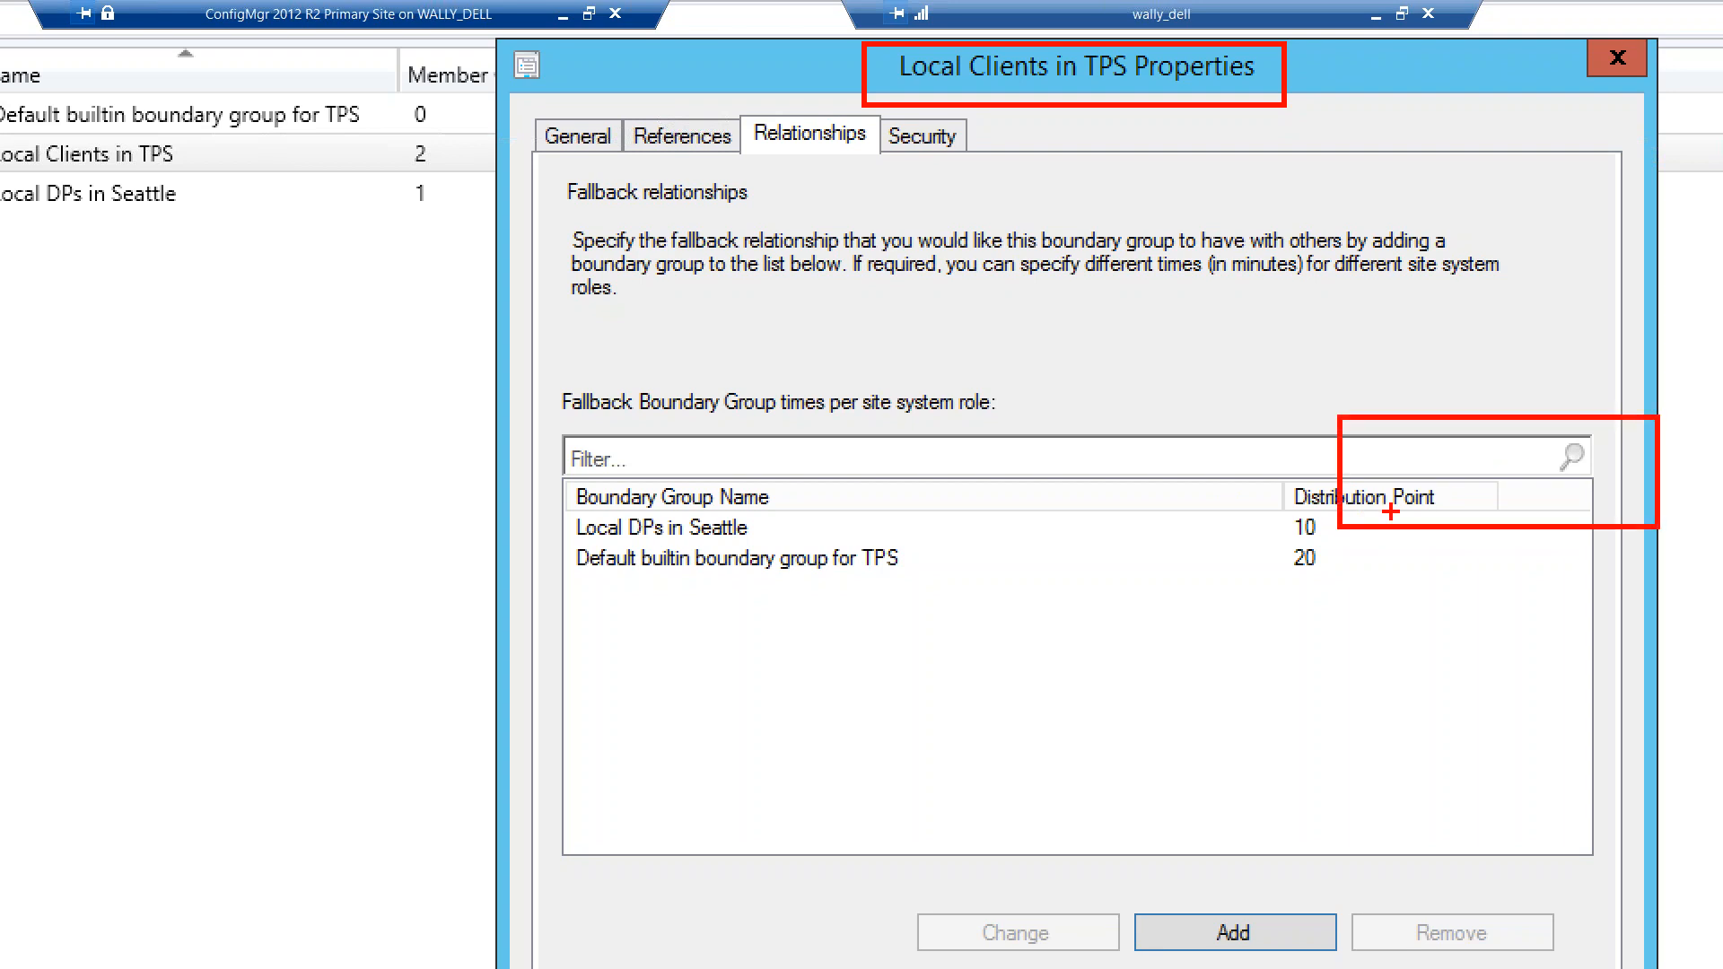
drag(1292, 515, 1238, 413)
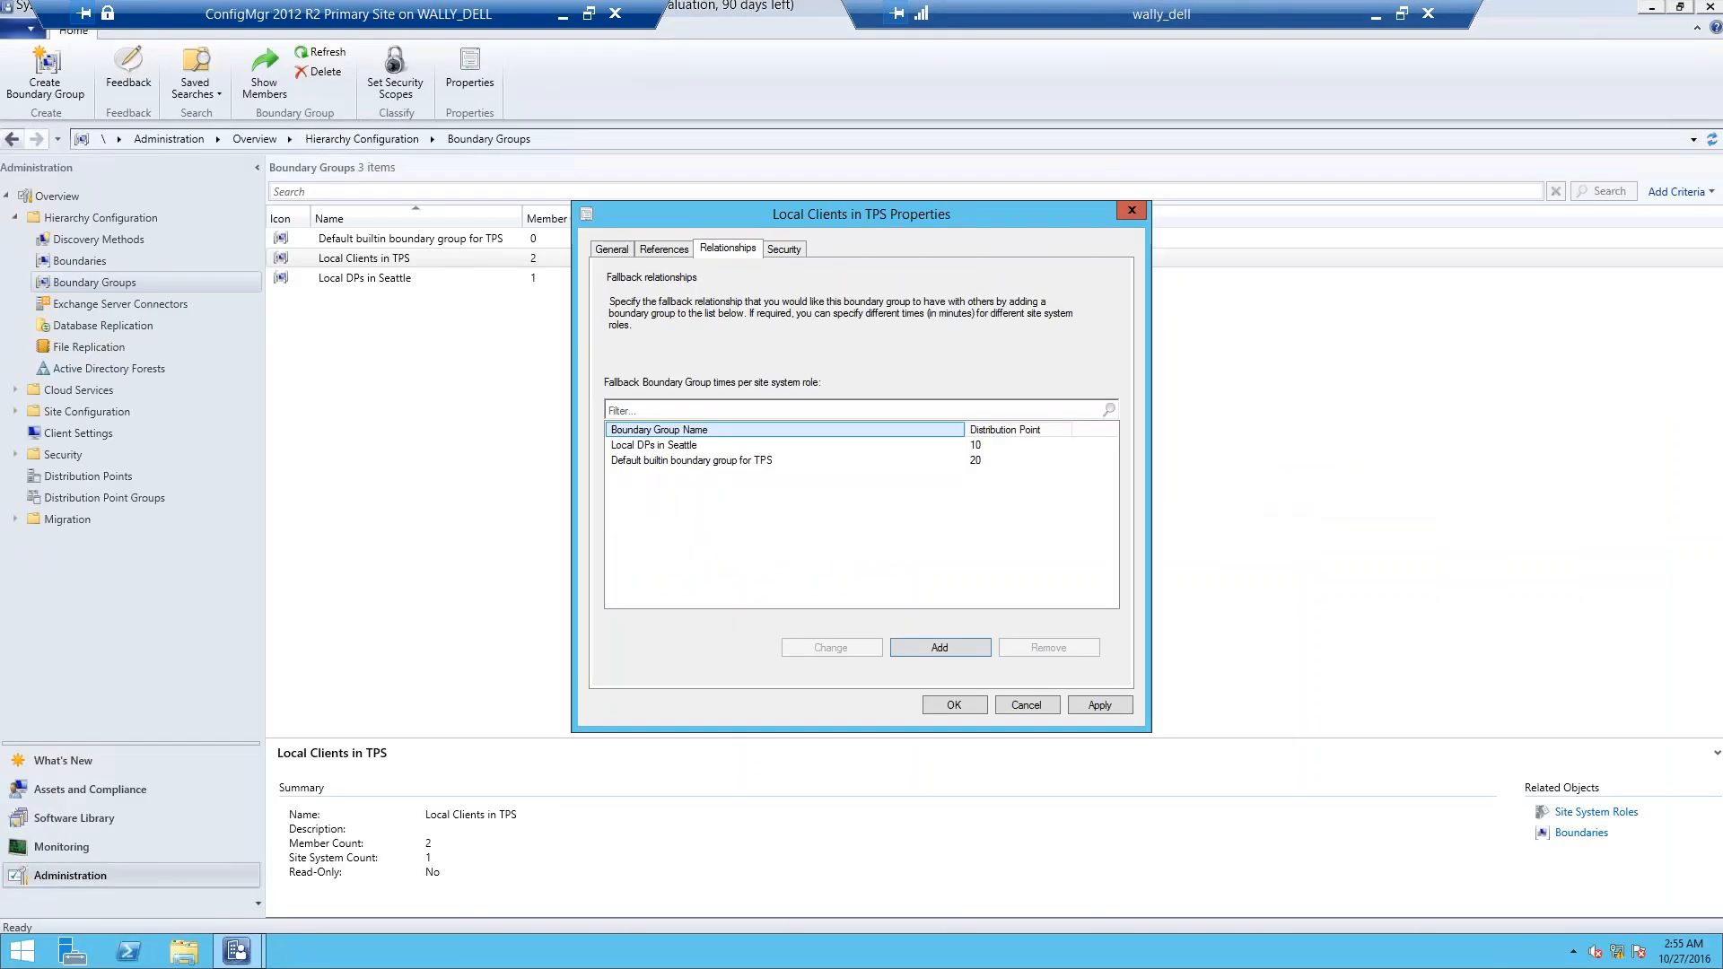
key(Escape)
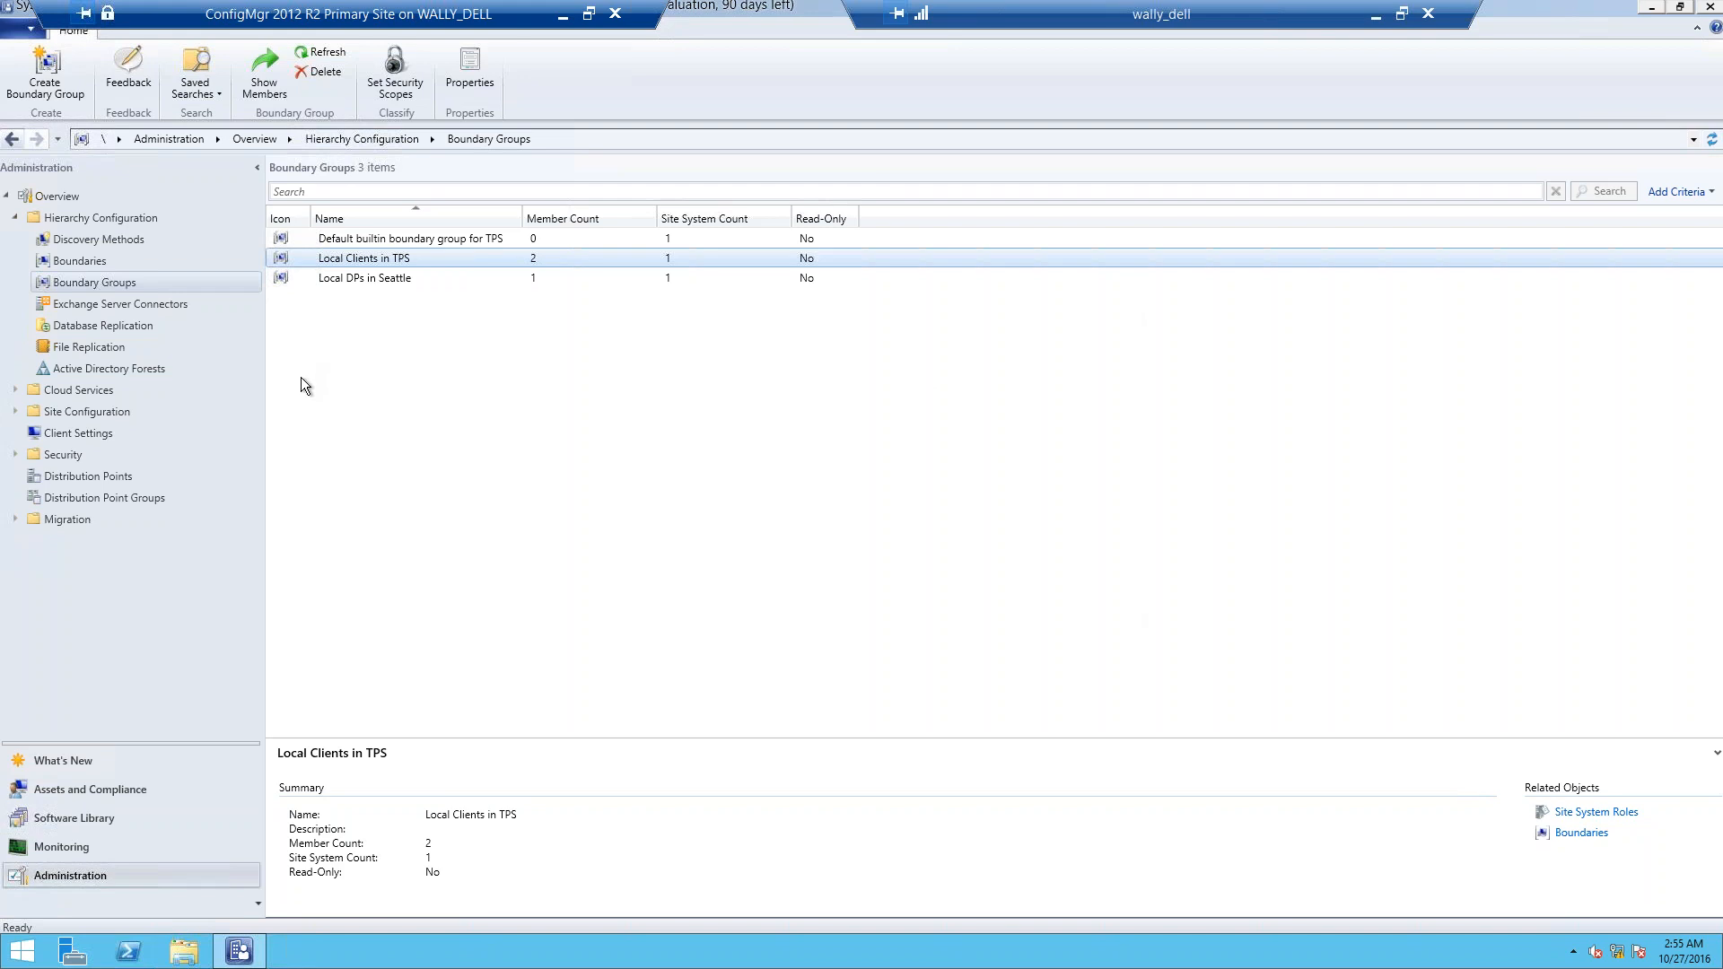
- Examine the Windows 10 Servicing dashboard and the Office 365 Client Management dashboard in the Software Library workspace
click(125, 813)
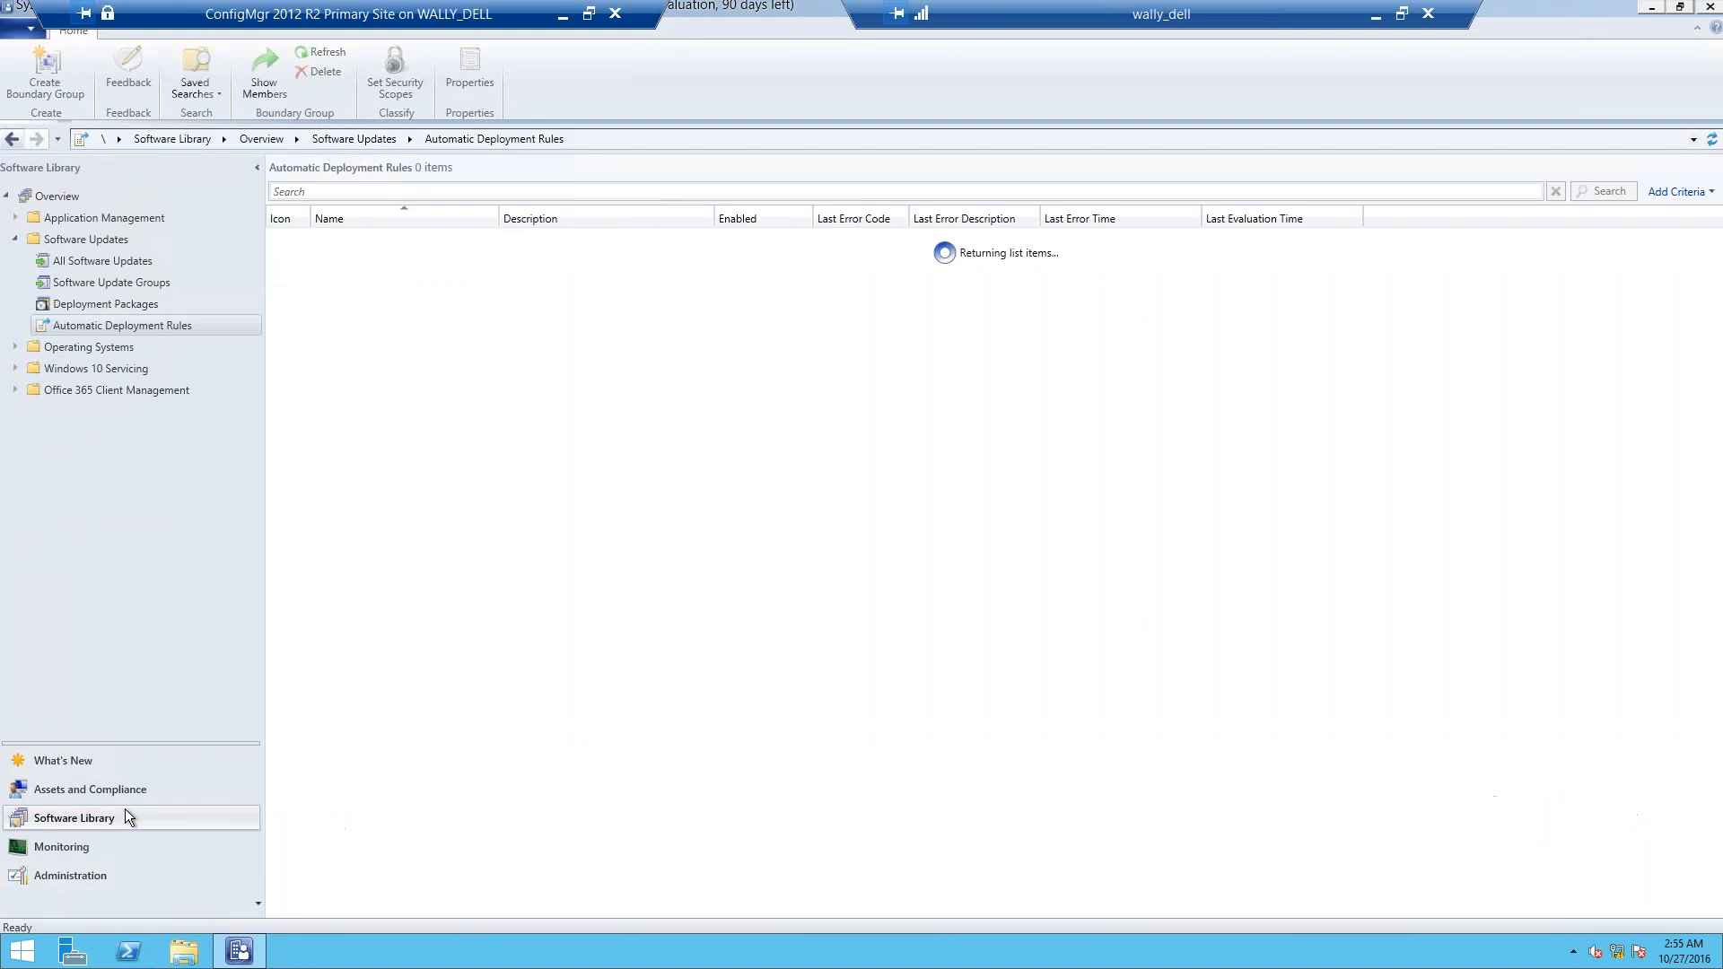
click(88, 369)
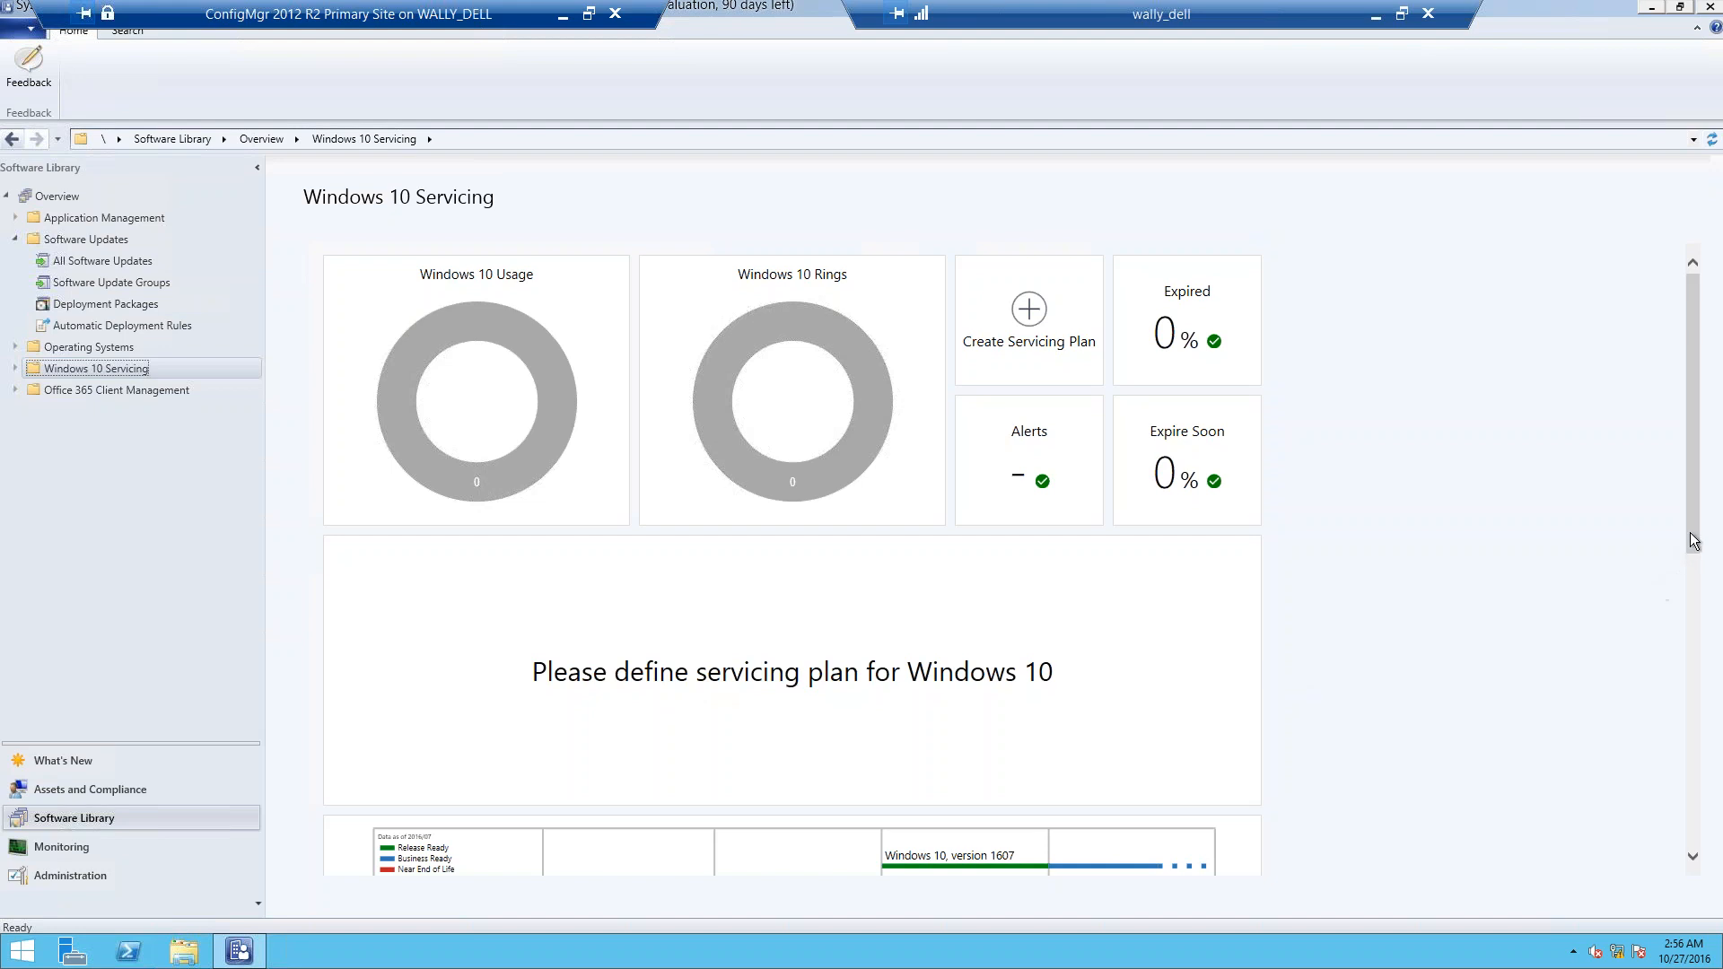
drag(1691, 540, 1697, 644)
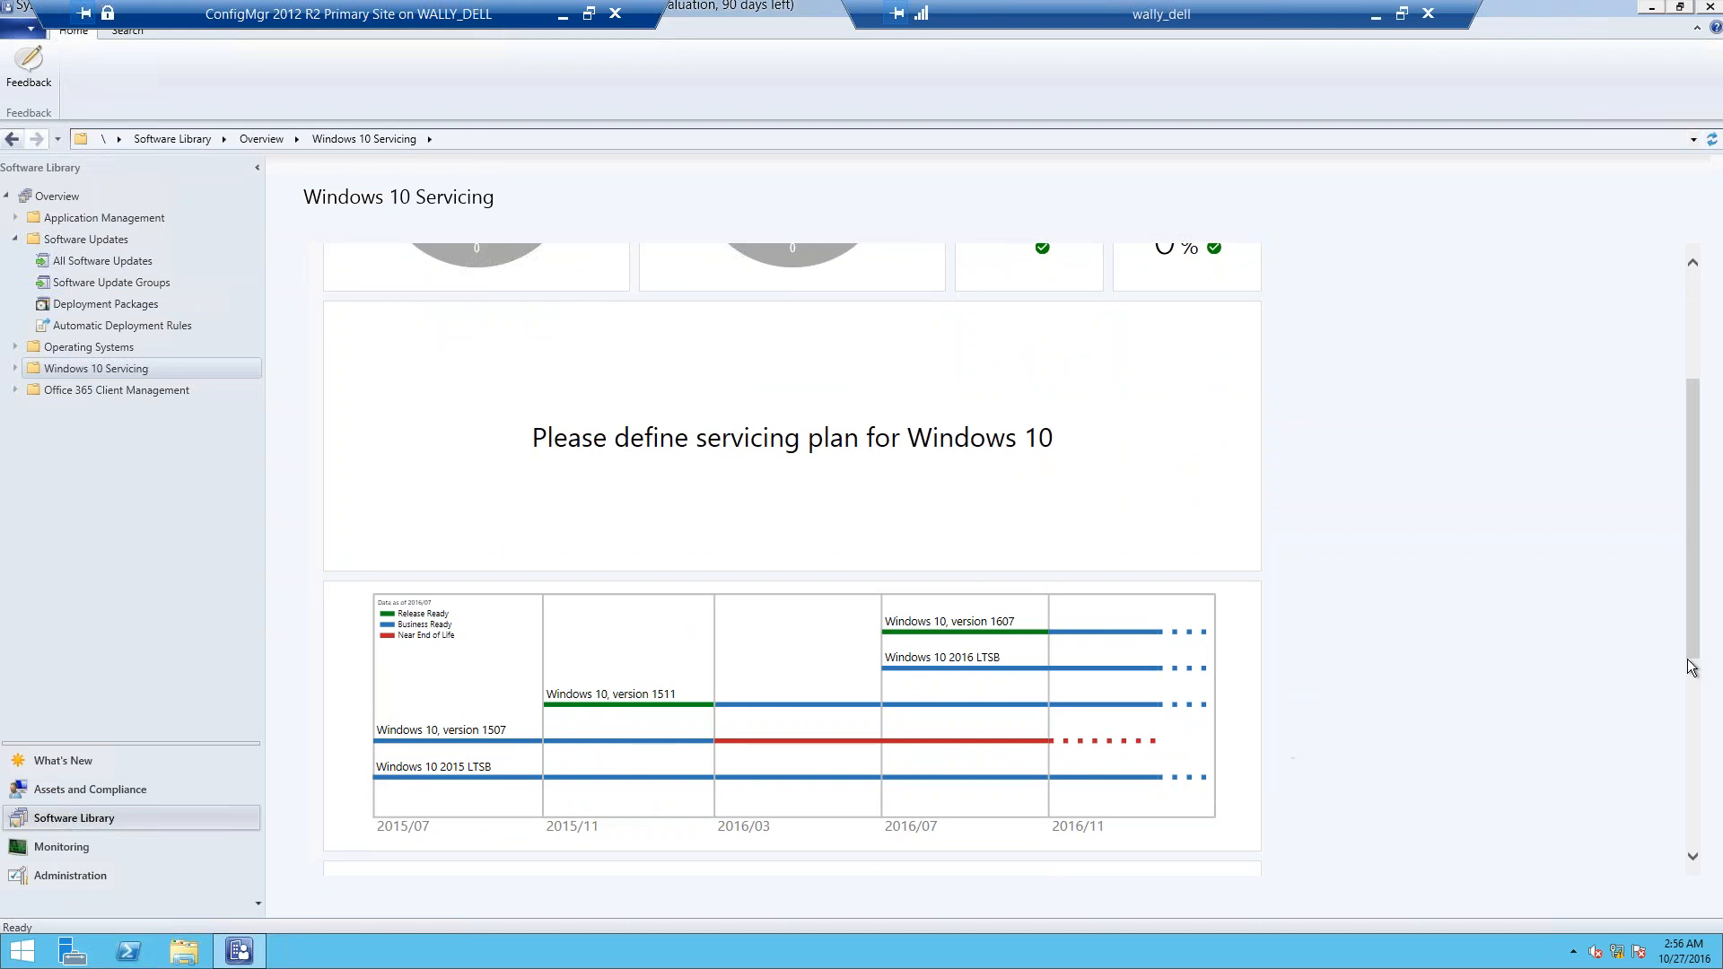
drag(1703, 591, 1703, 486)
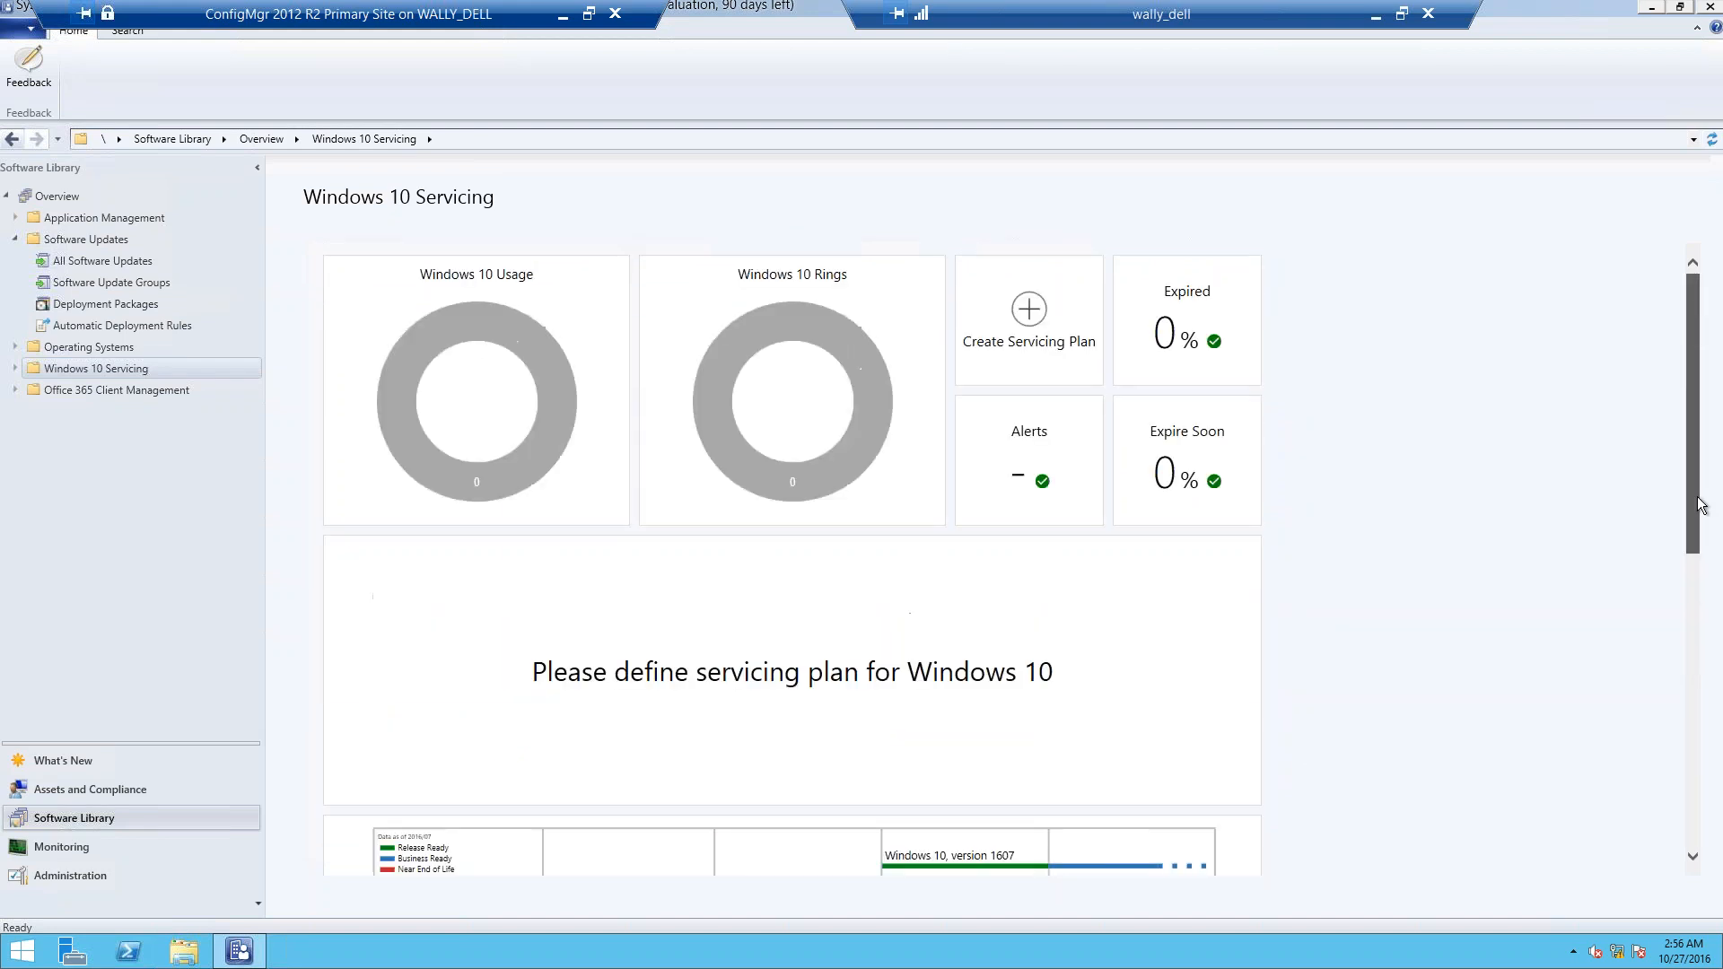
click(83, 394)
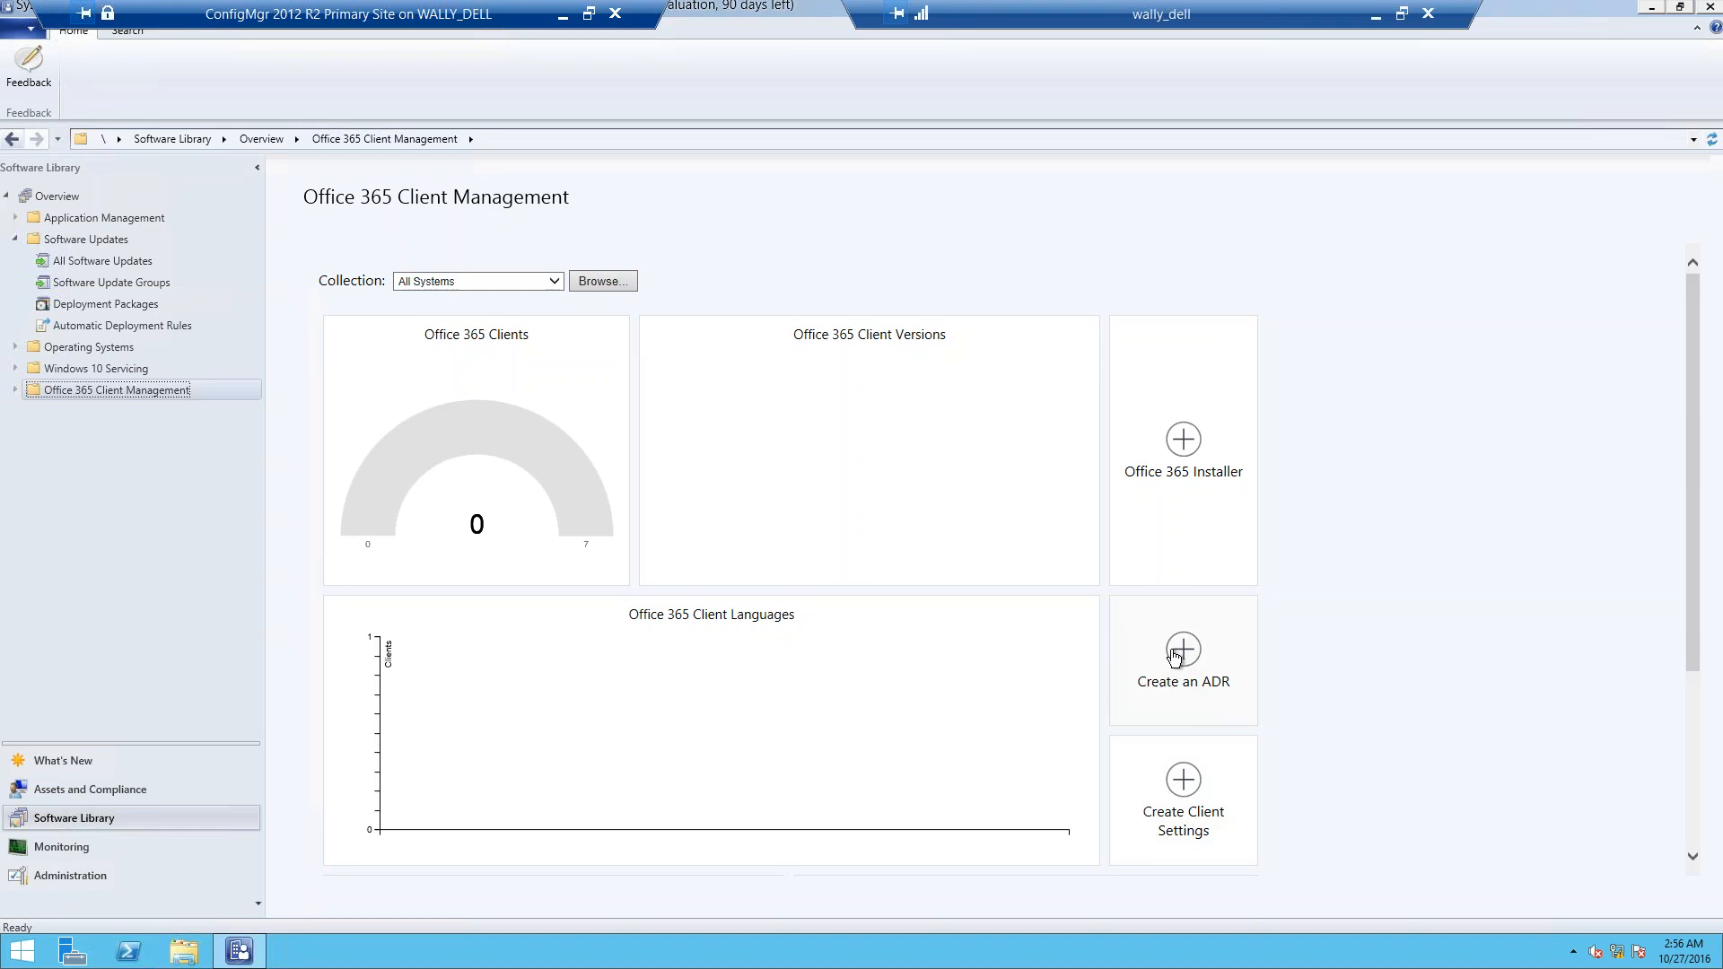
- Start a new automatic deployment rule named Demo and target it at the Pre-production clients device collection
click(125, 330)
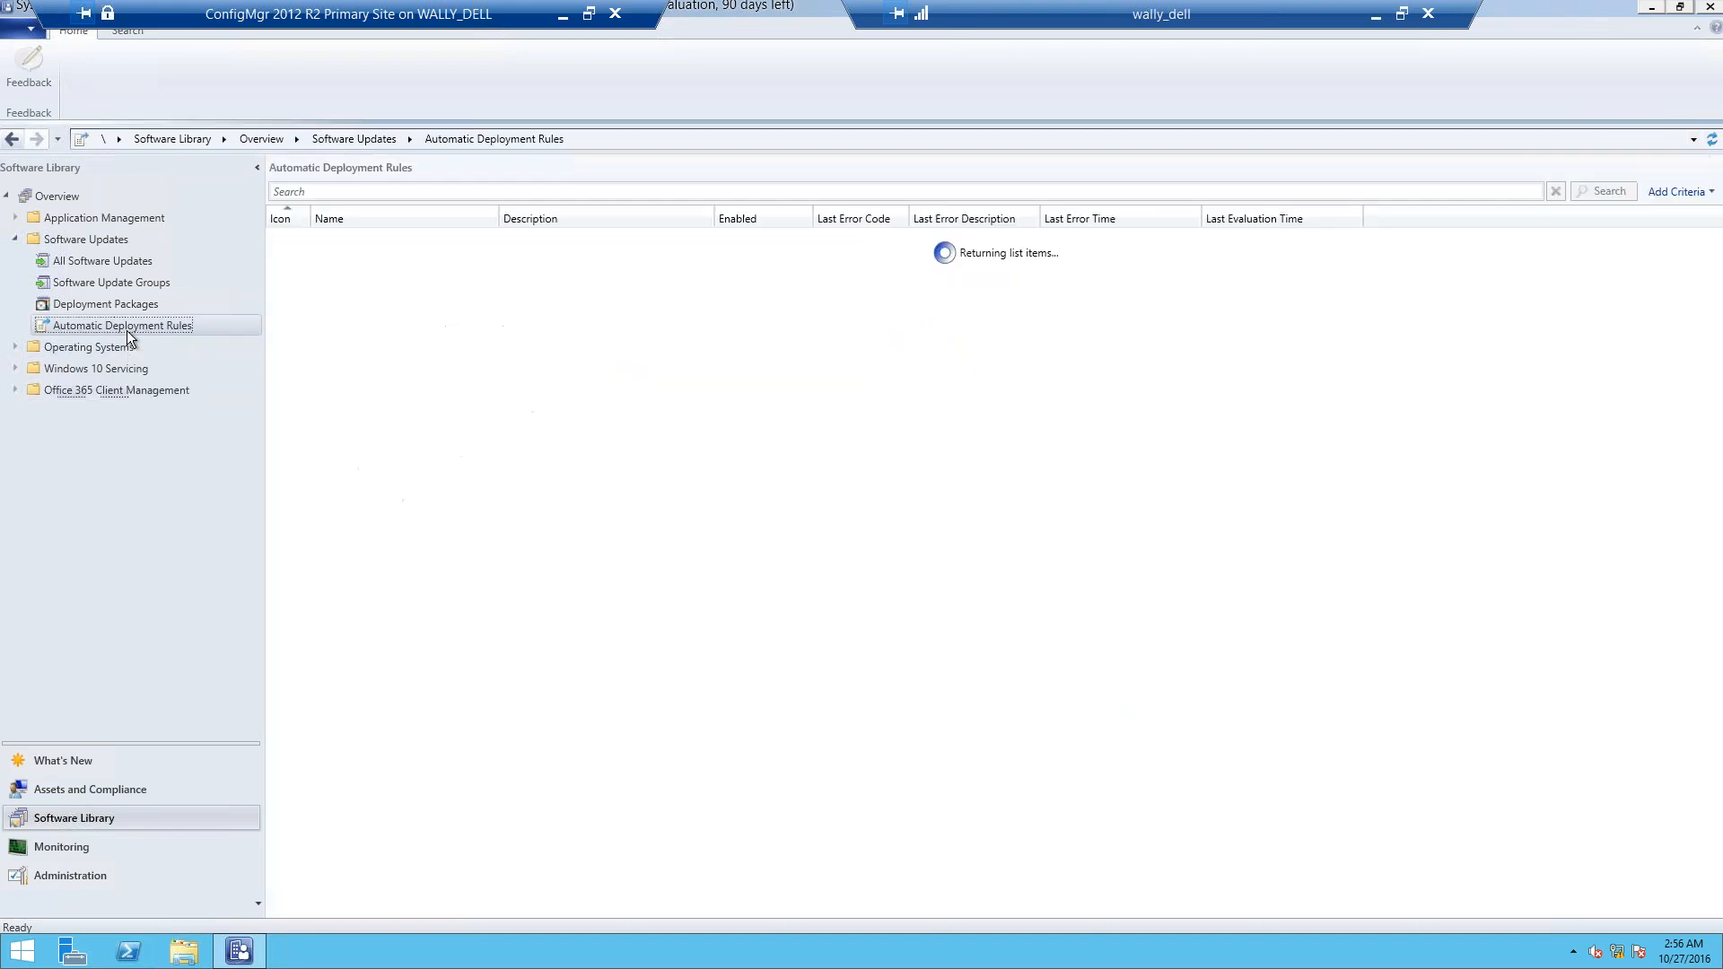
click(51, 86)
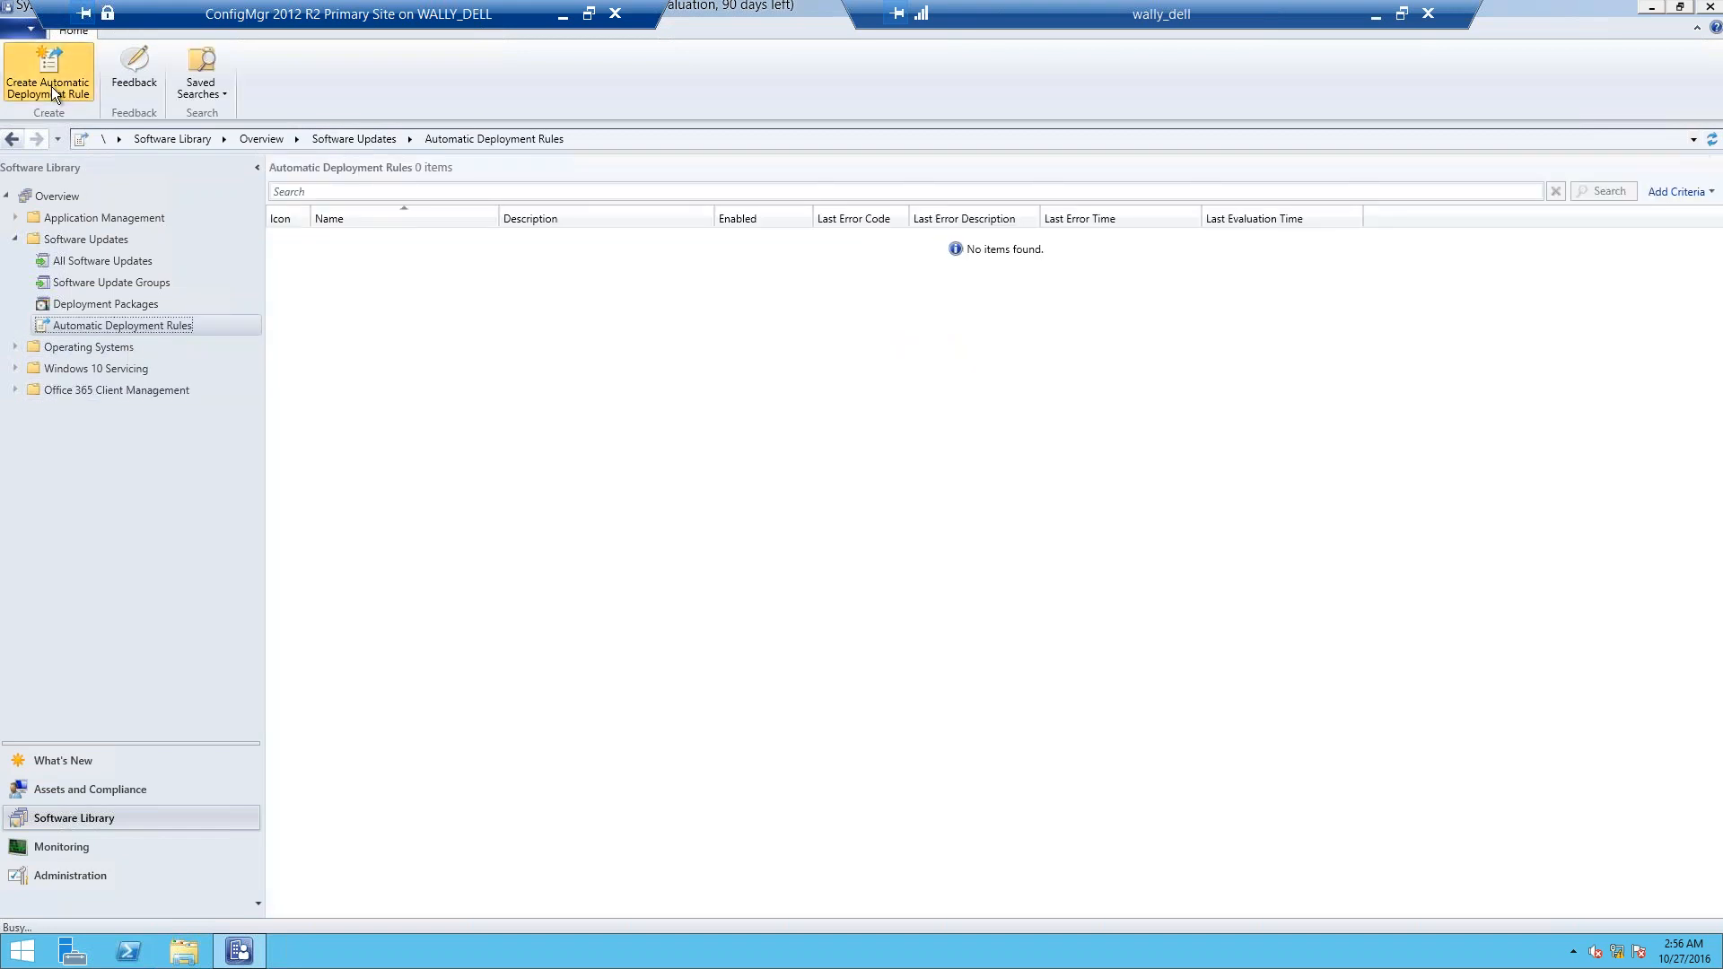
text(Demo)
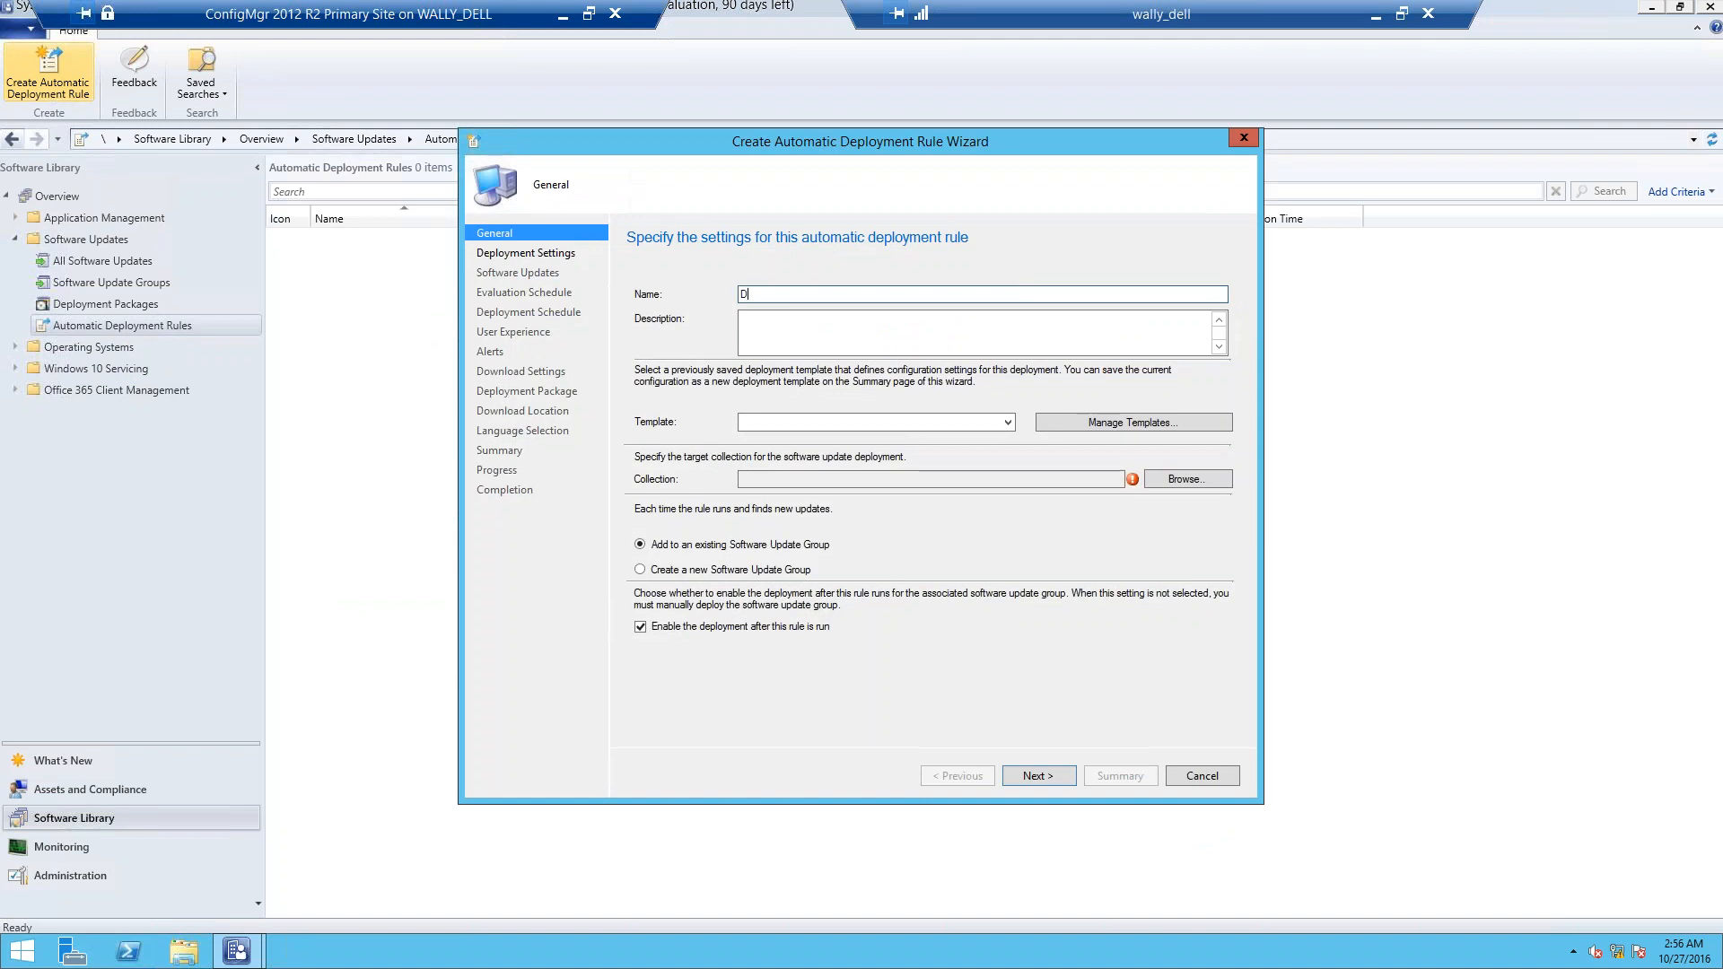
click(1163, 481)
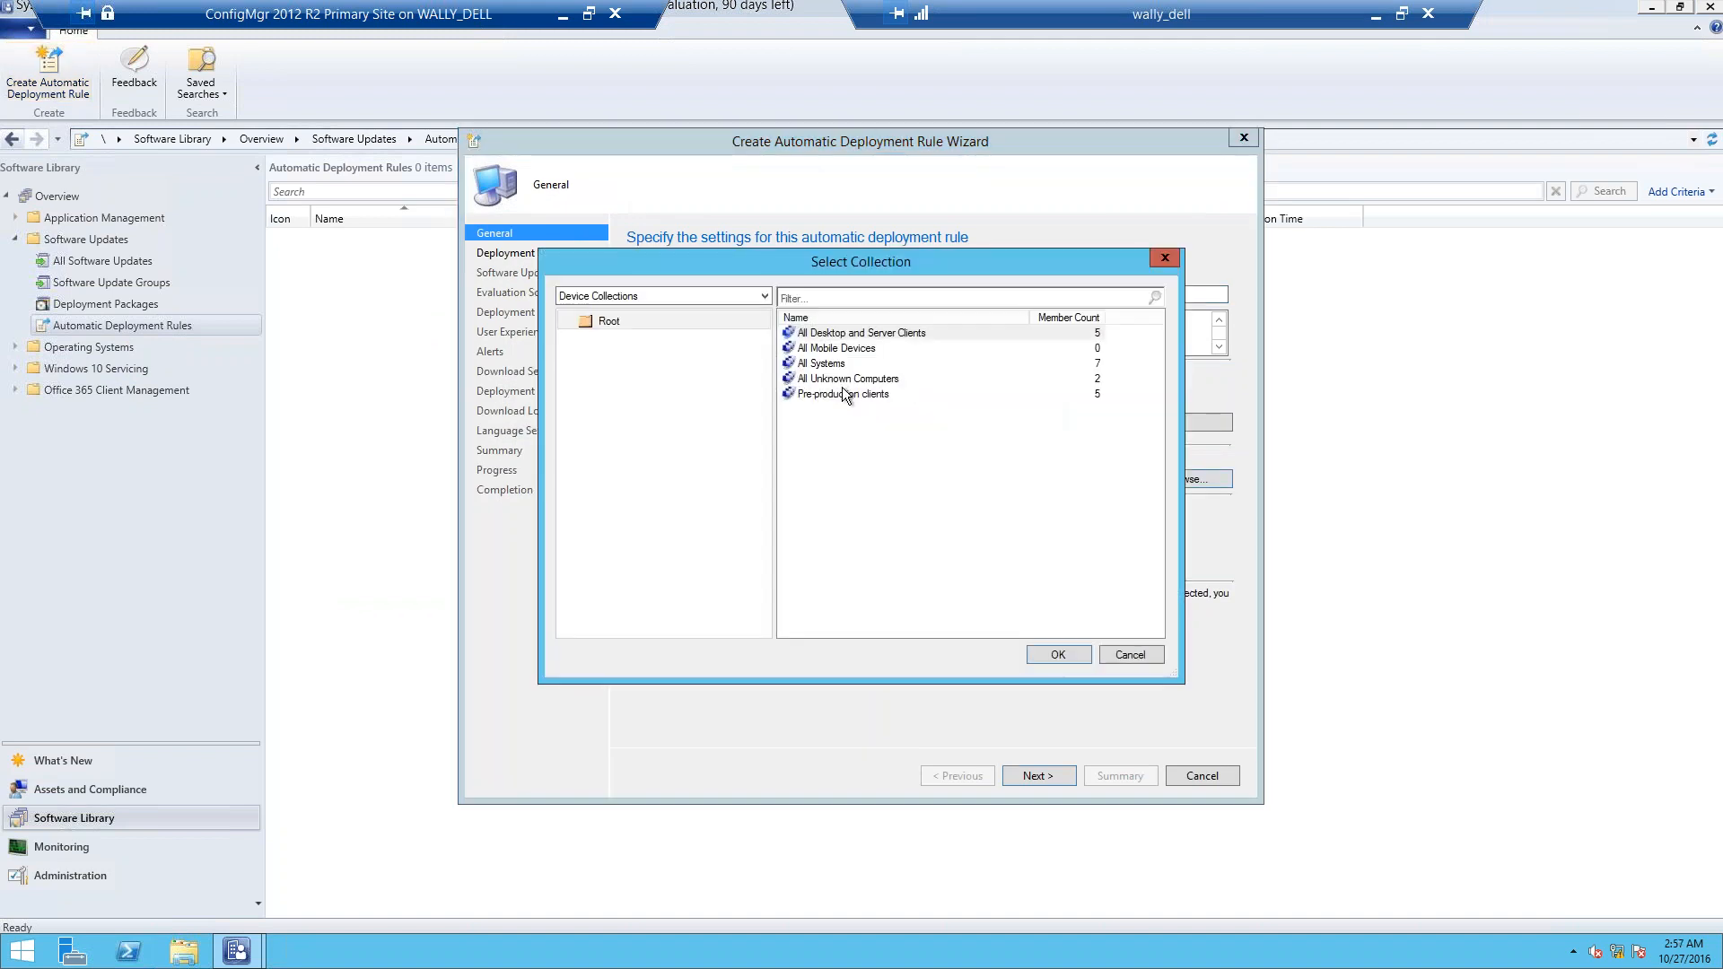
click(843, 395)
click(1067, 654)
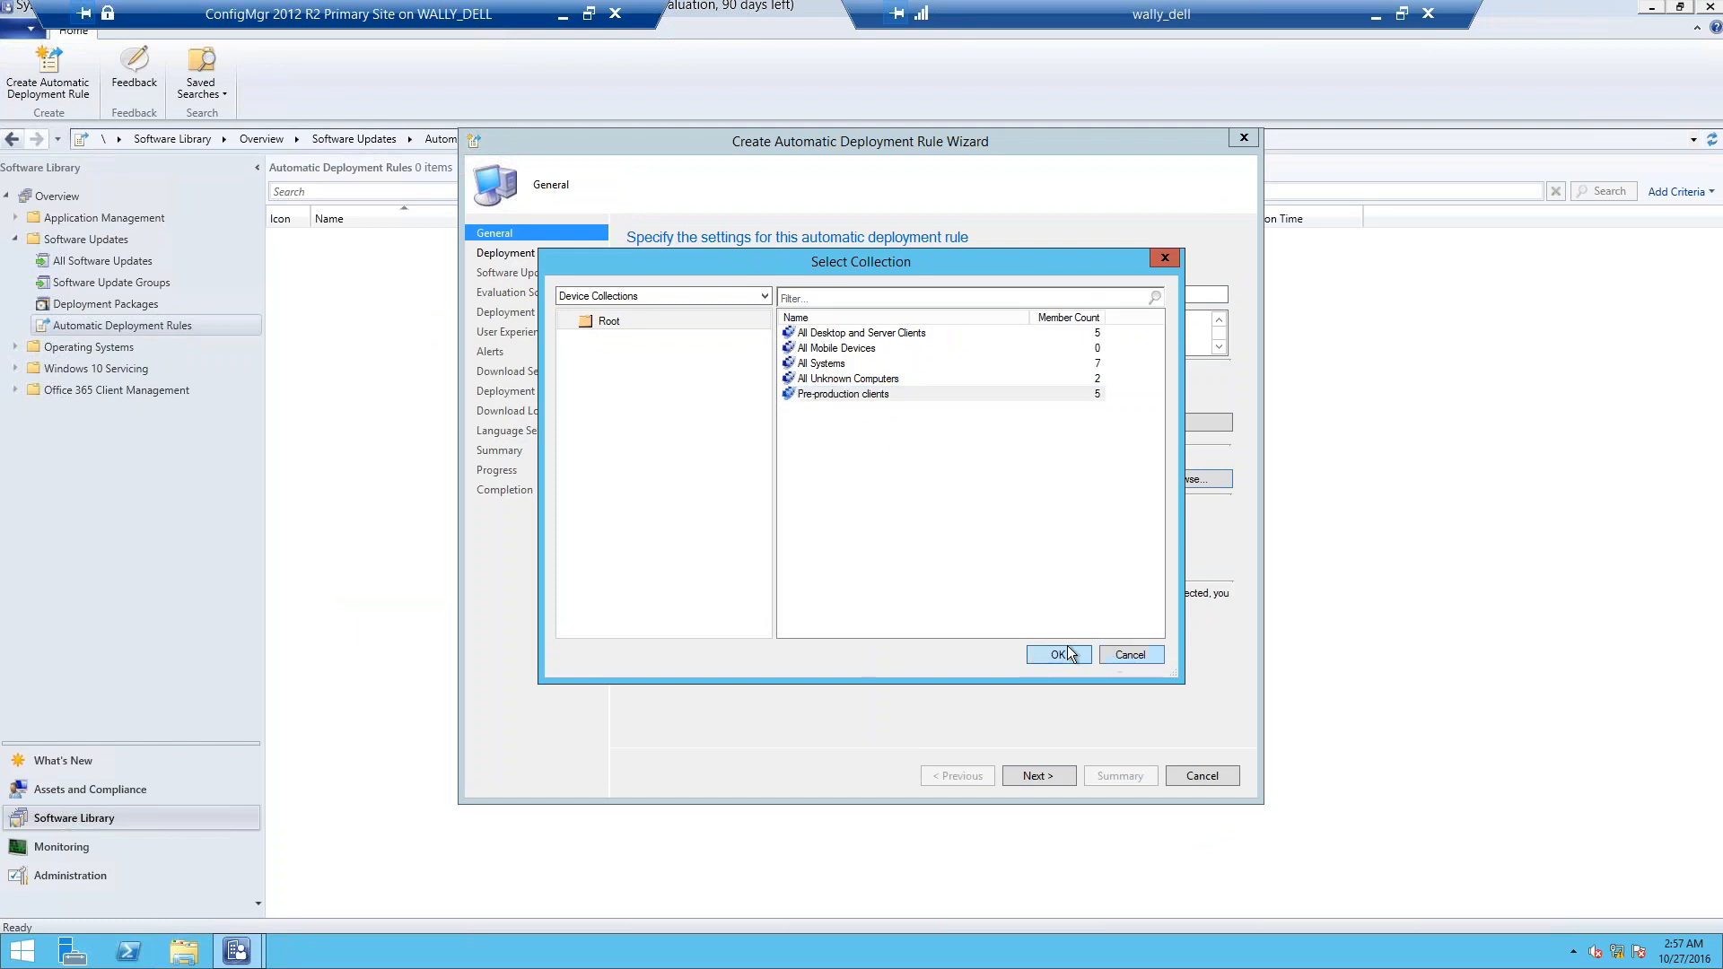
- Proceed to the rule's software update criteria and add a Content Size (KB) filter of <=100
click(1068, 774)
click(1068, 773)
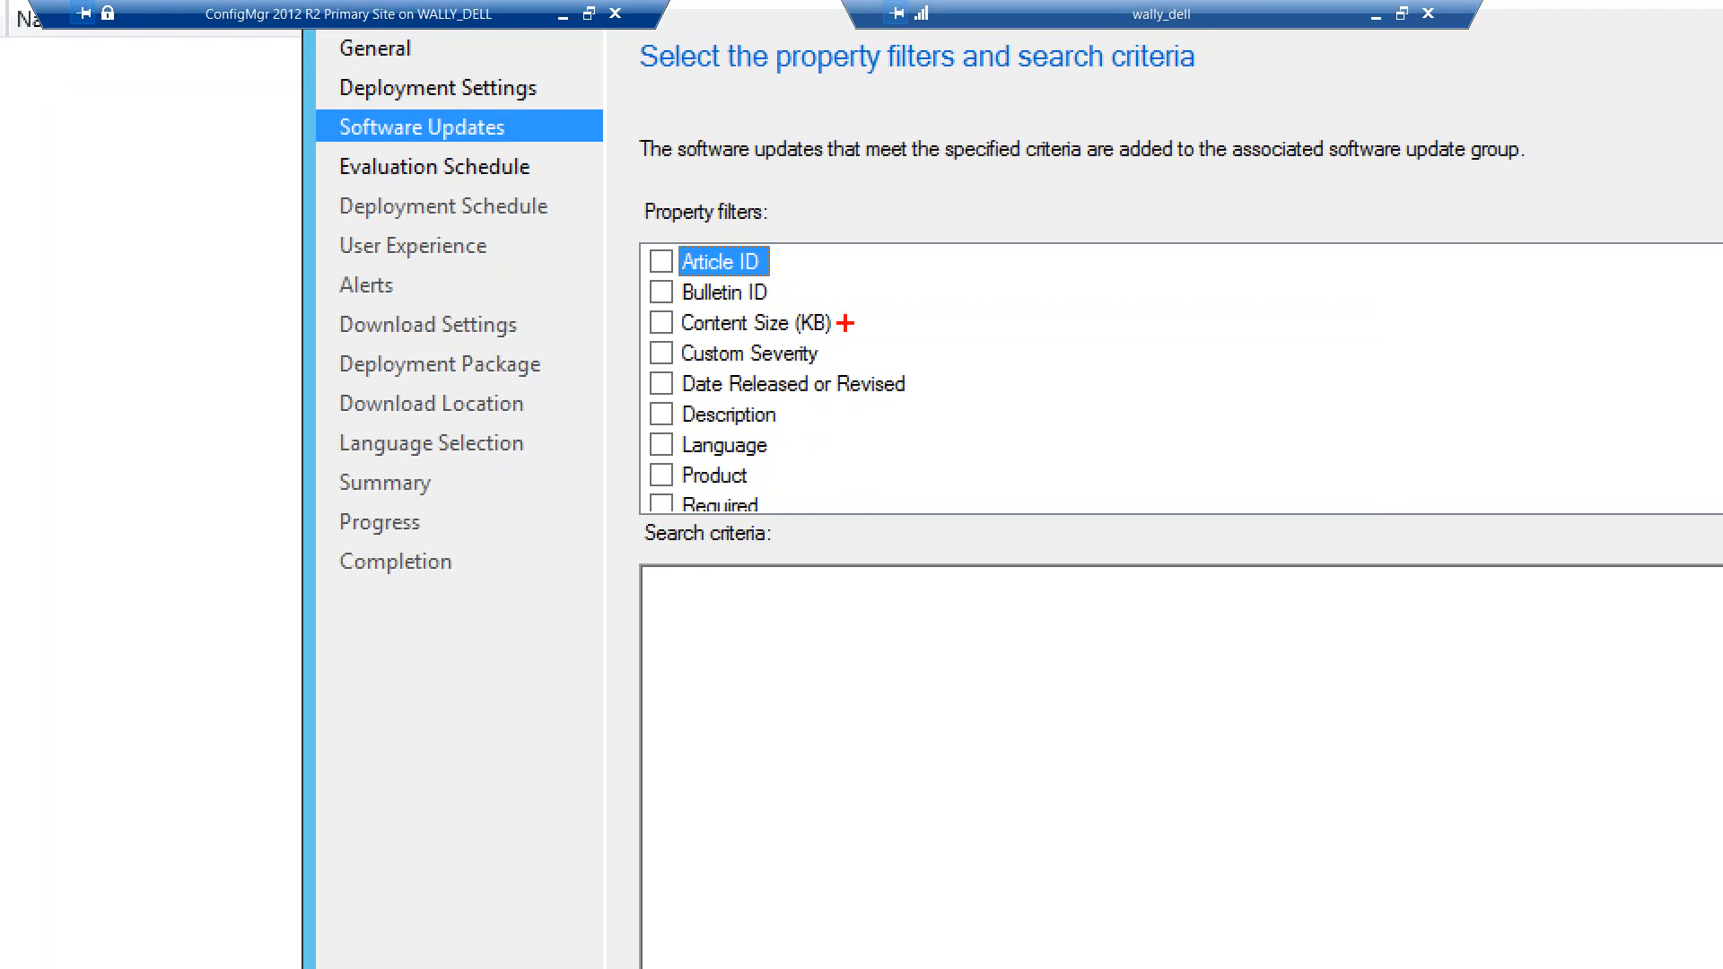
drag(846, 323, 1032, 324)
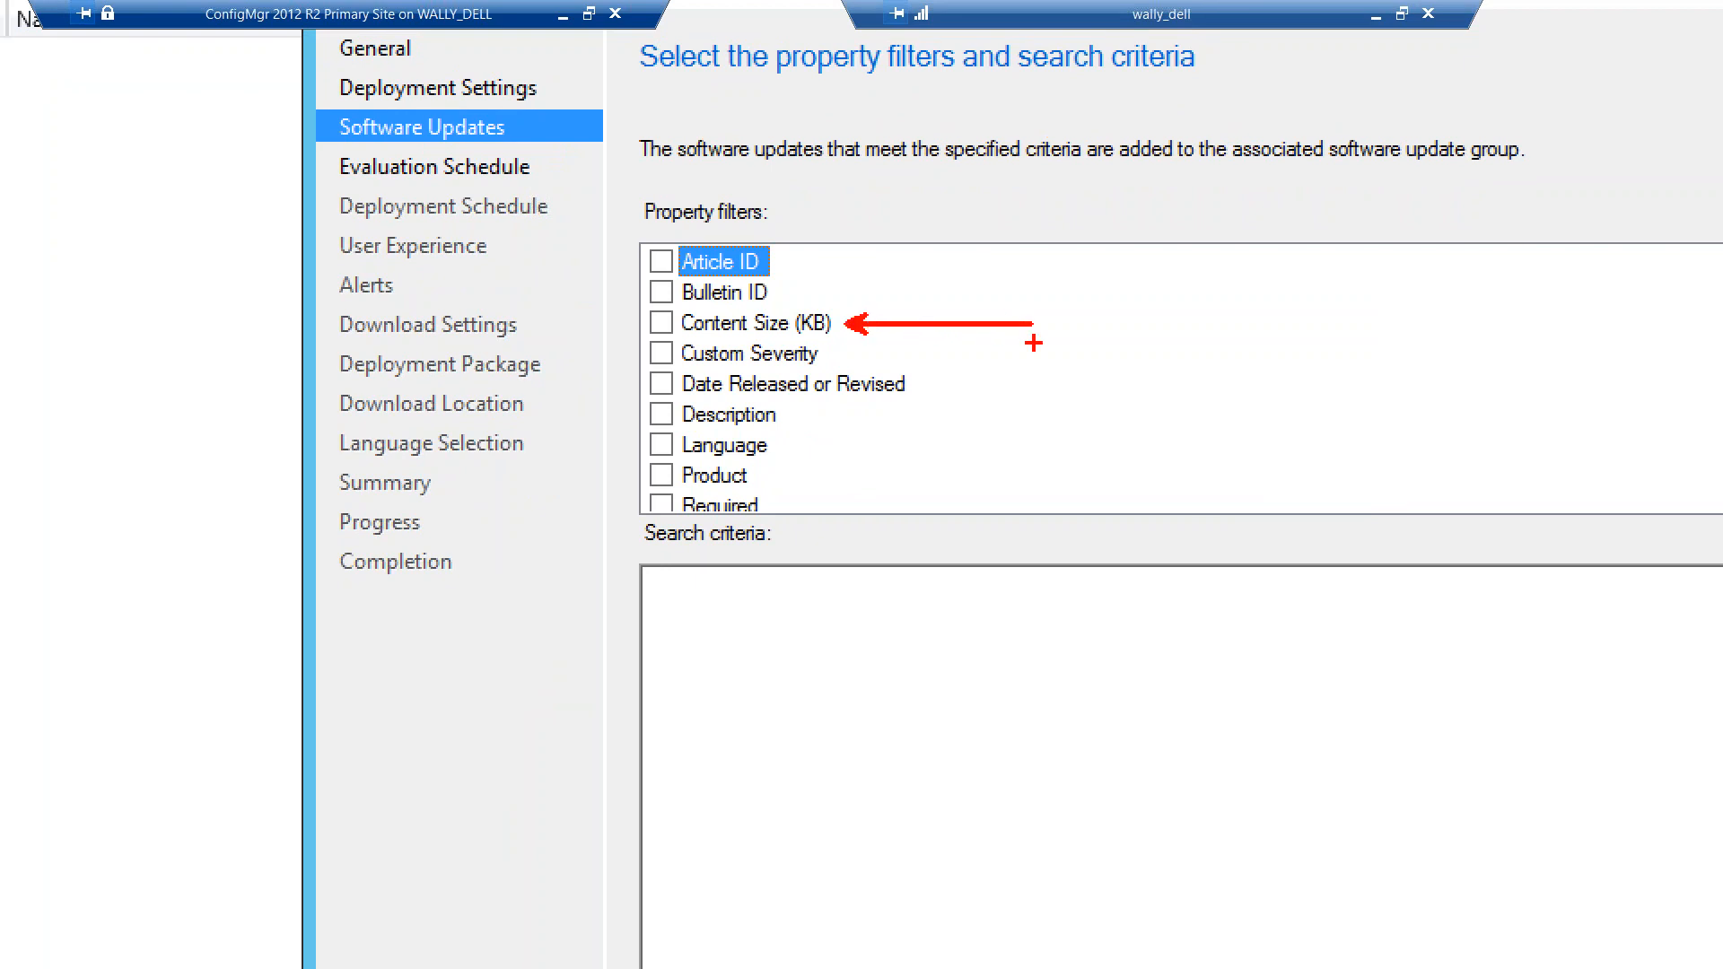
key(Escape)
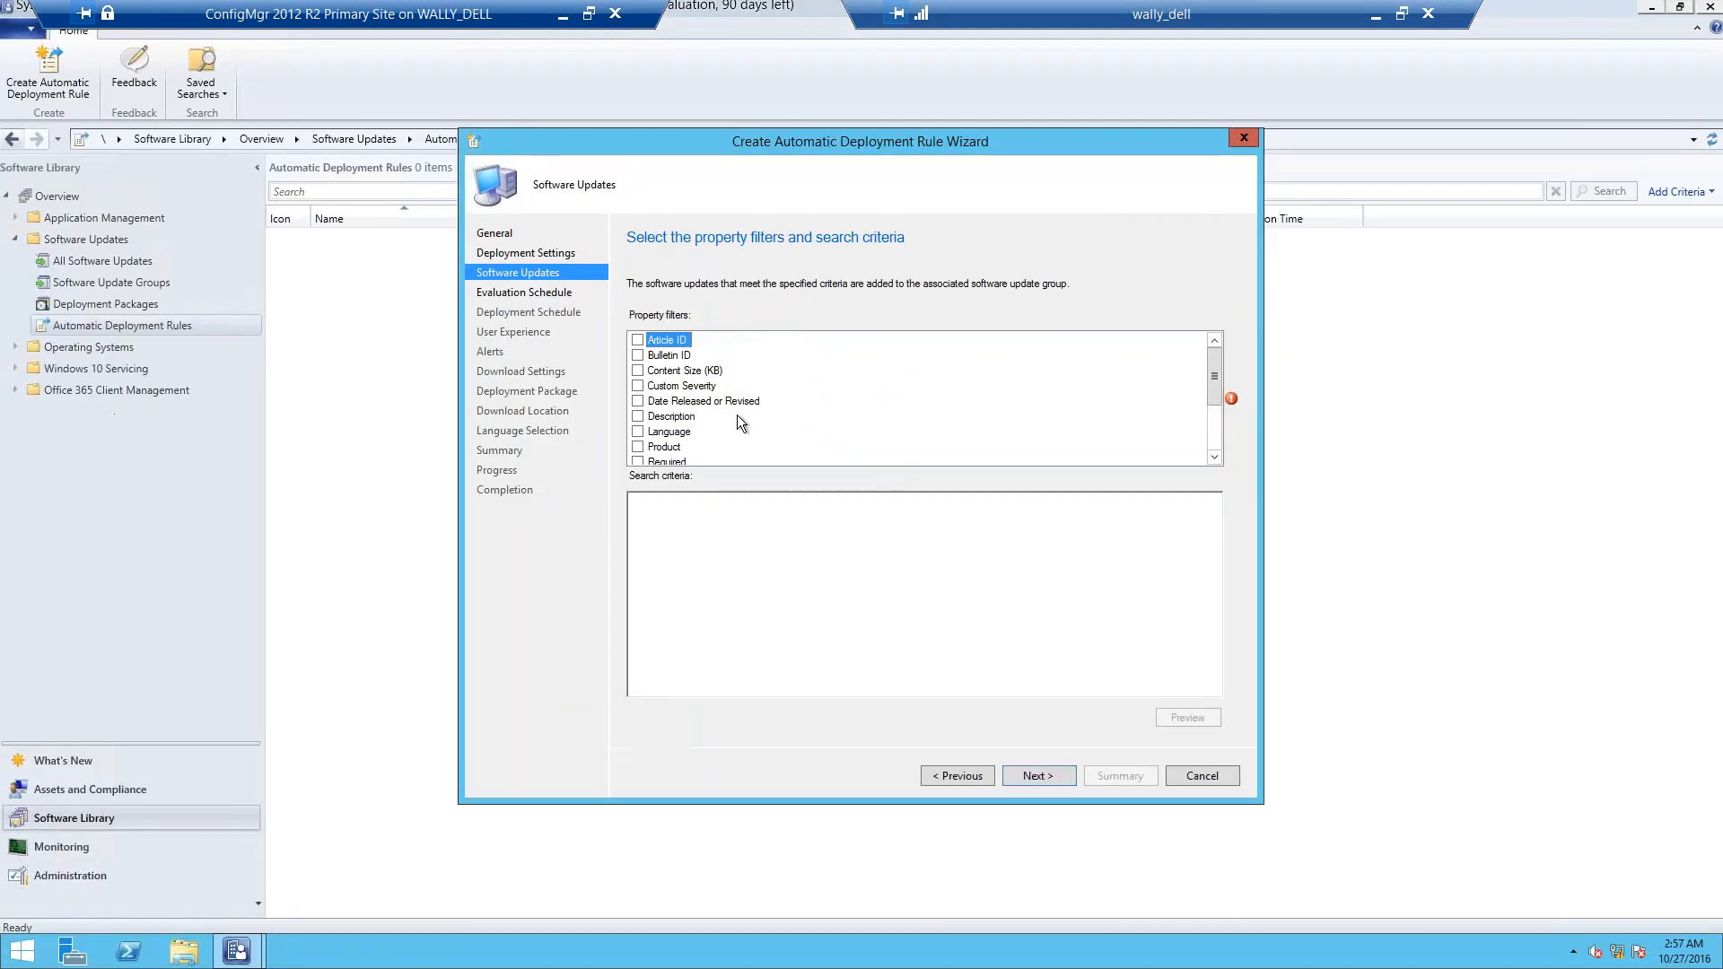
click(637, 371)
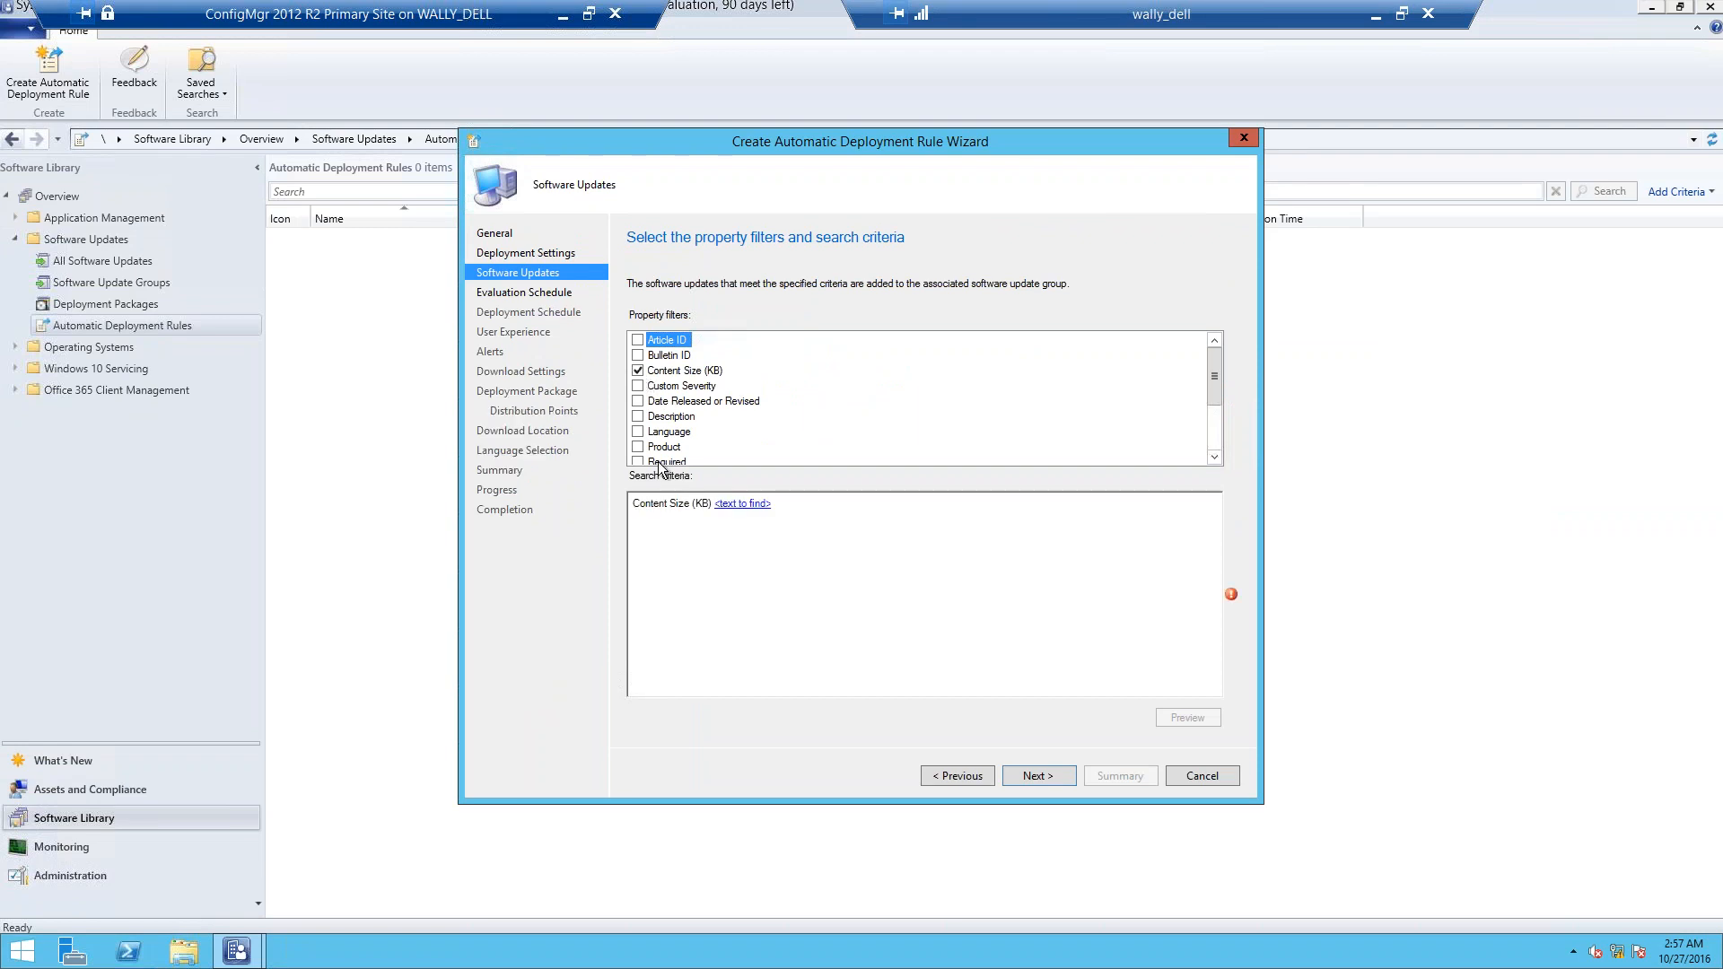
click(725, 506)
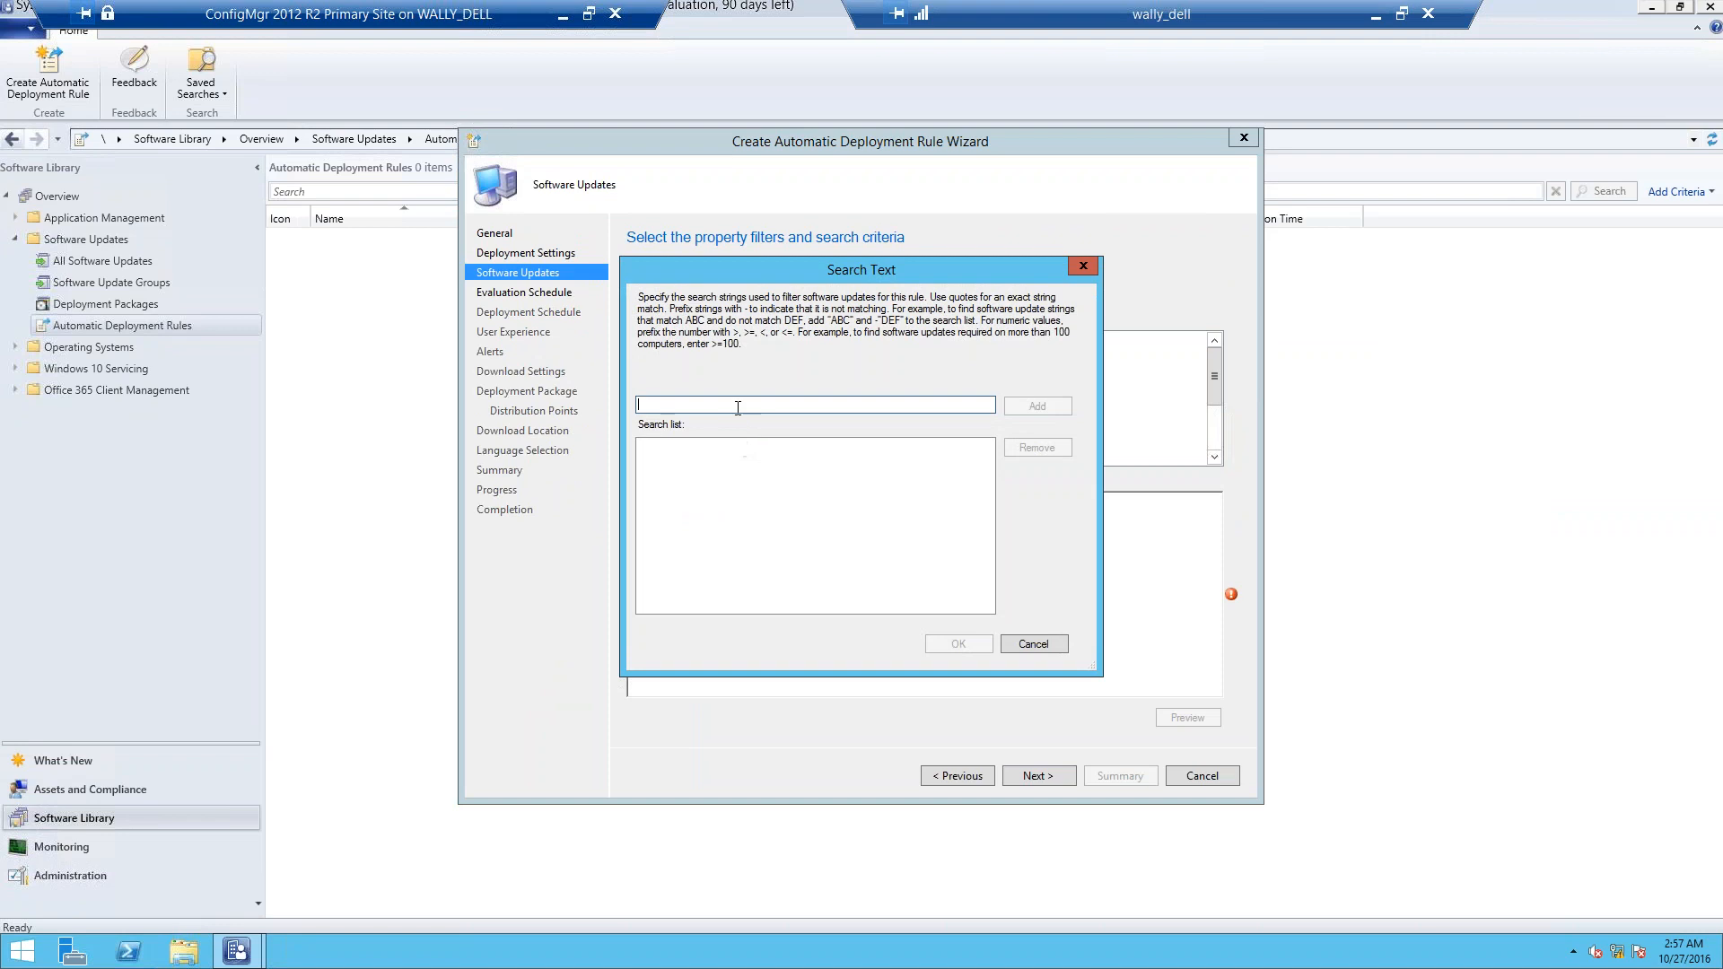
text(<=100)
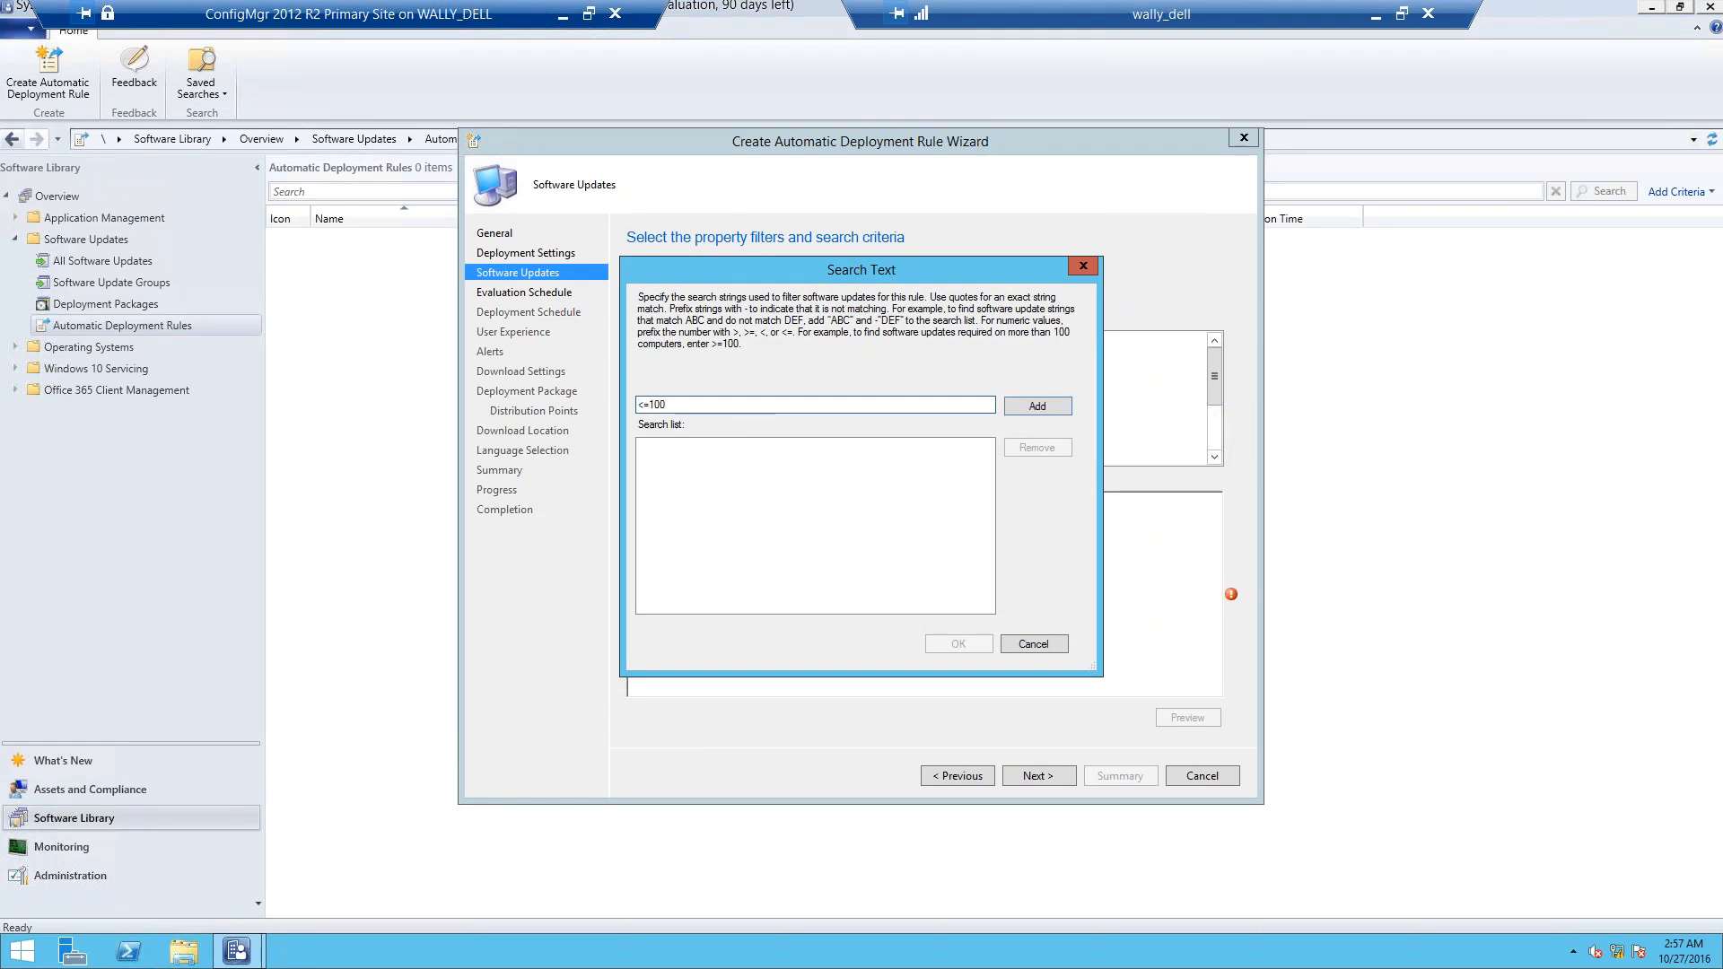
click(1033, 407)
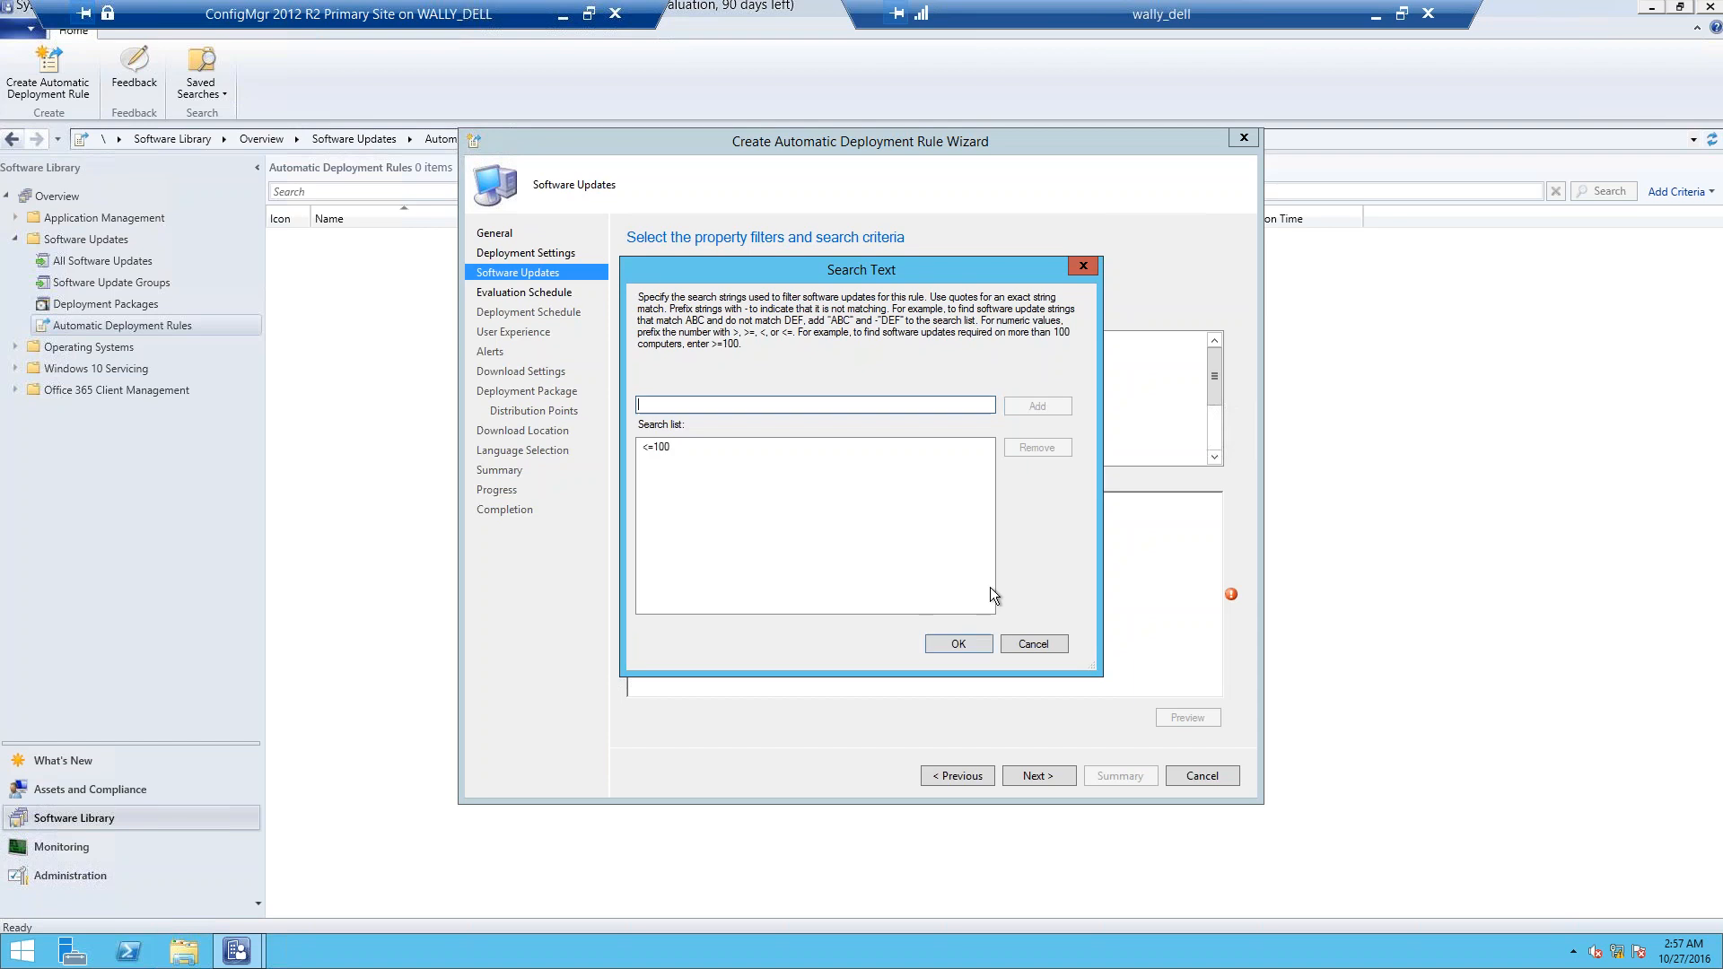
click(960, 643)
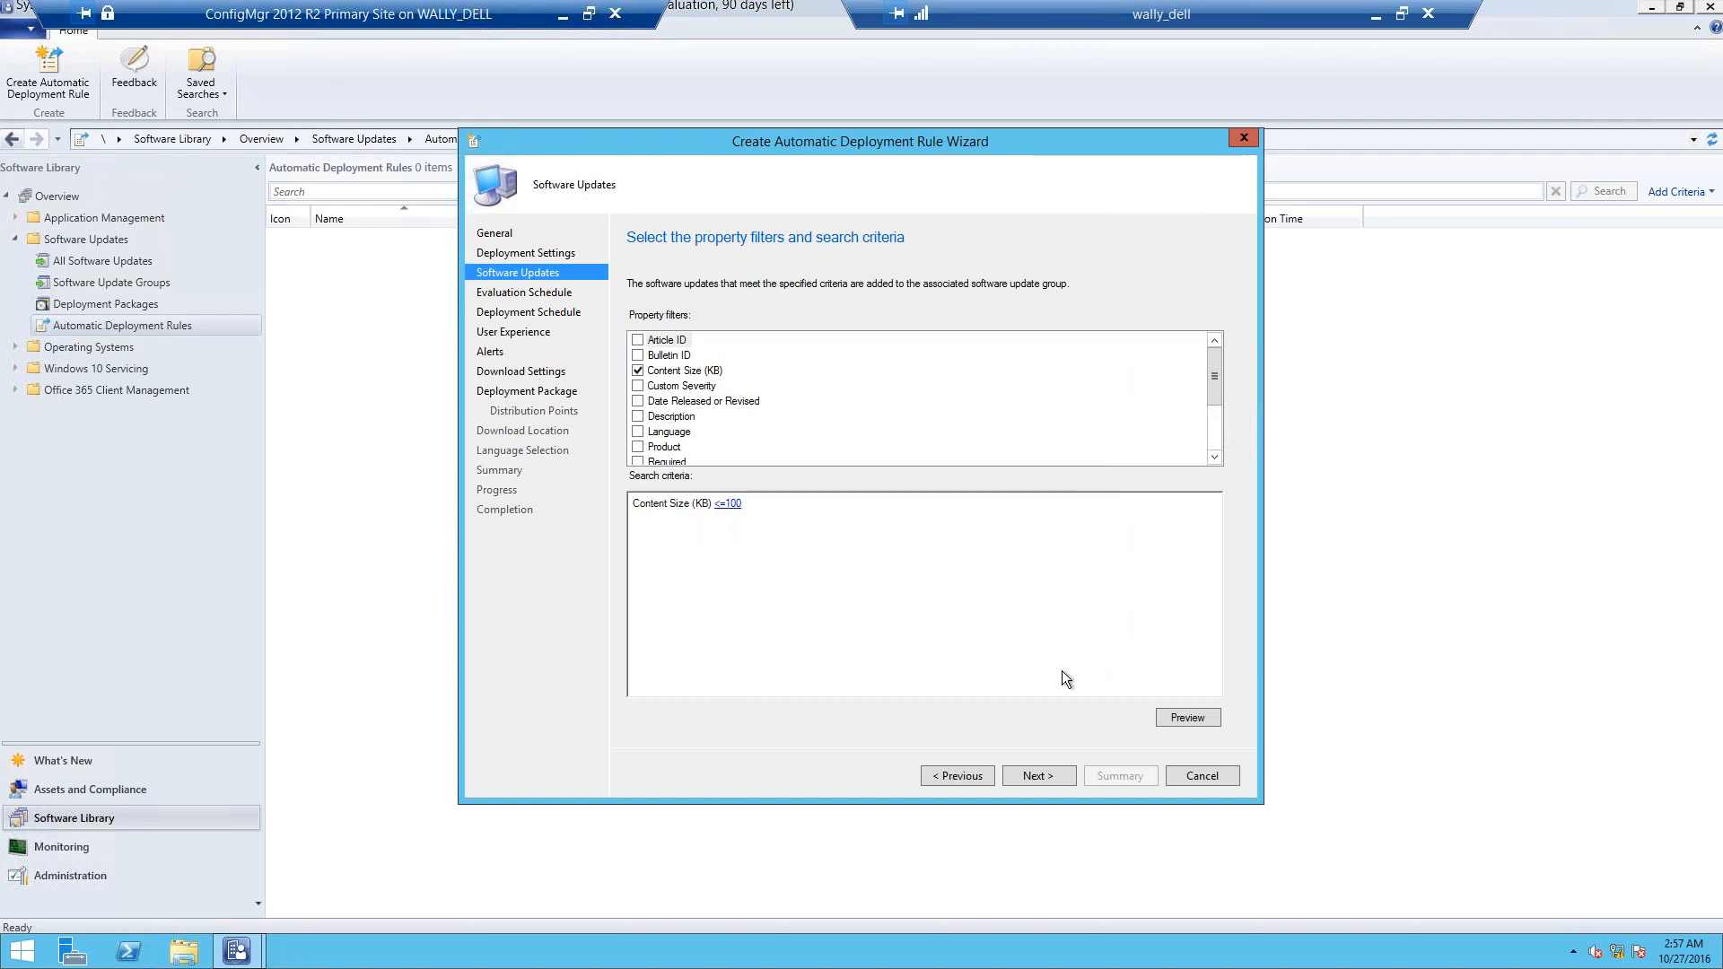
- Preview the software updates that match the content size limit of 100 KB, and close the preview
click(1178, 719)
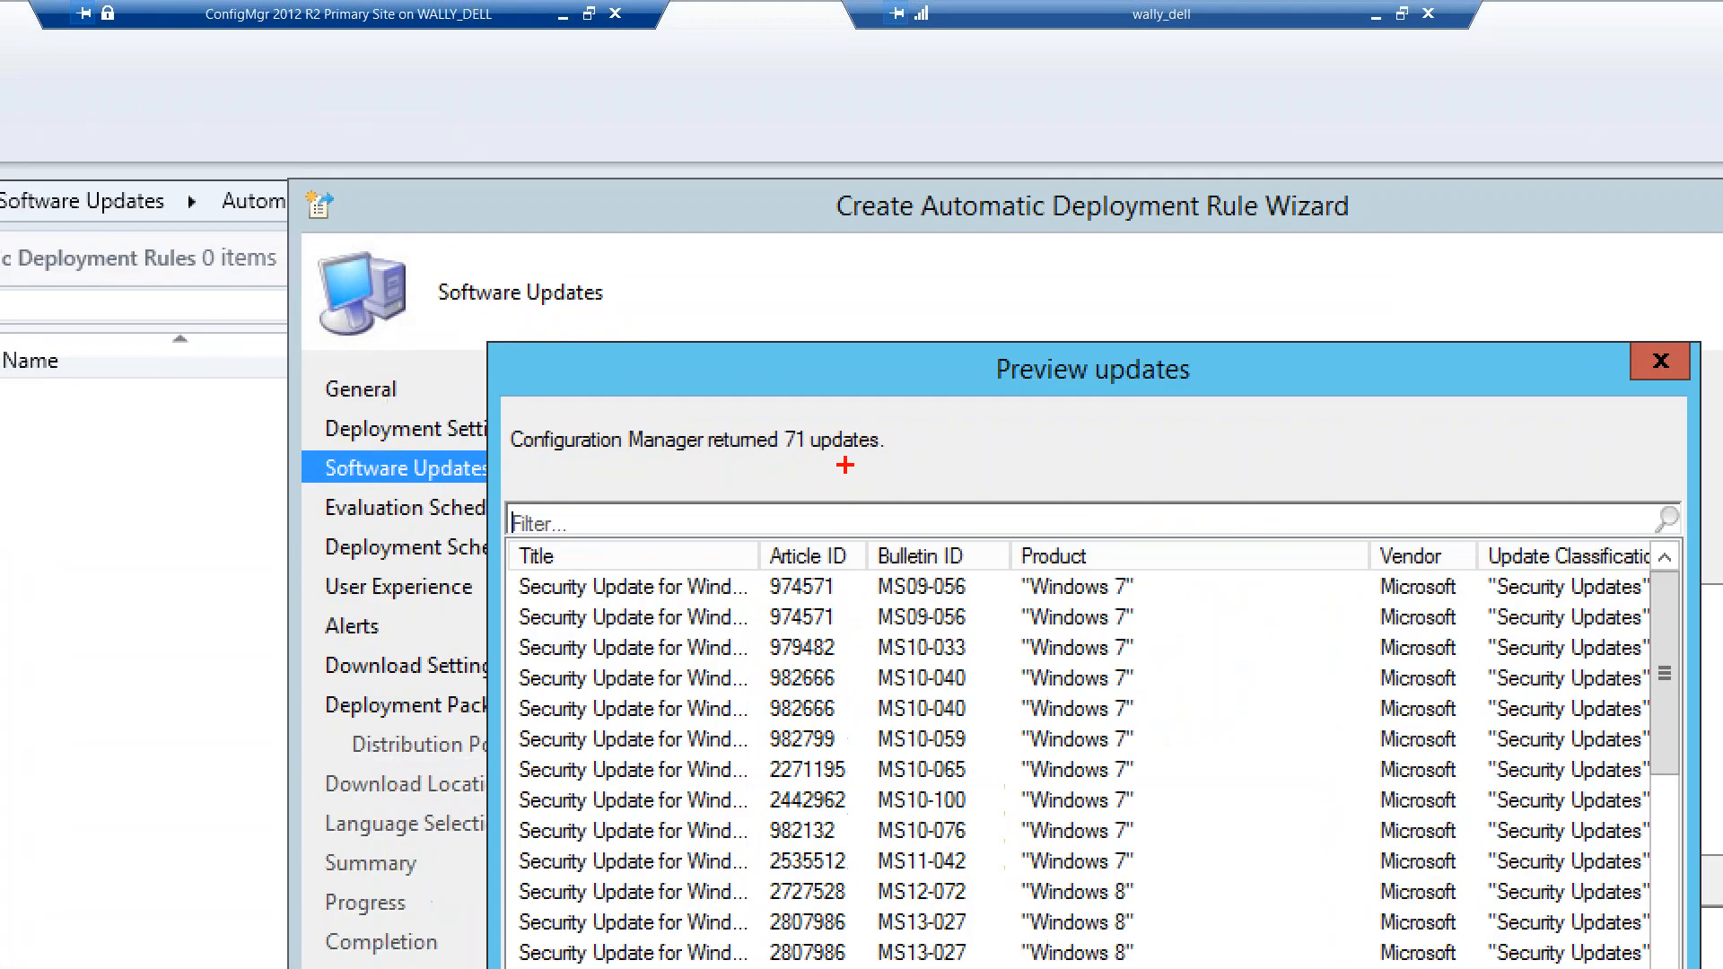
drag(754, 415, 937, 482)
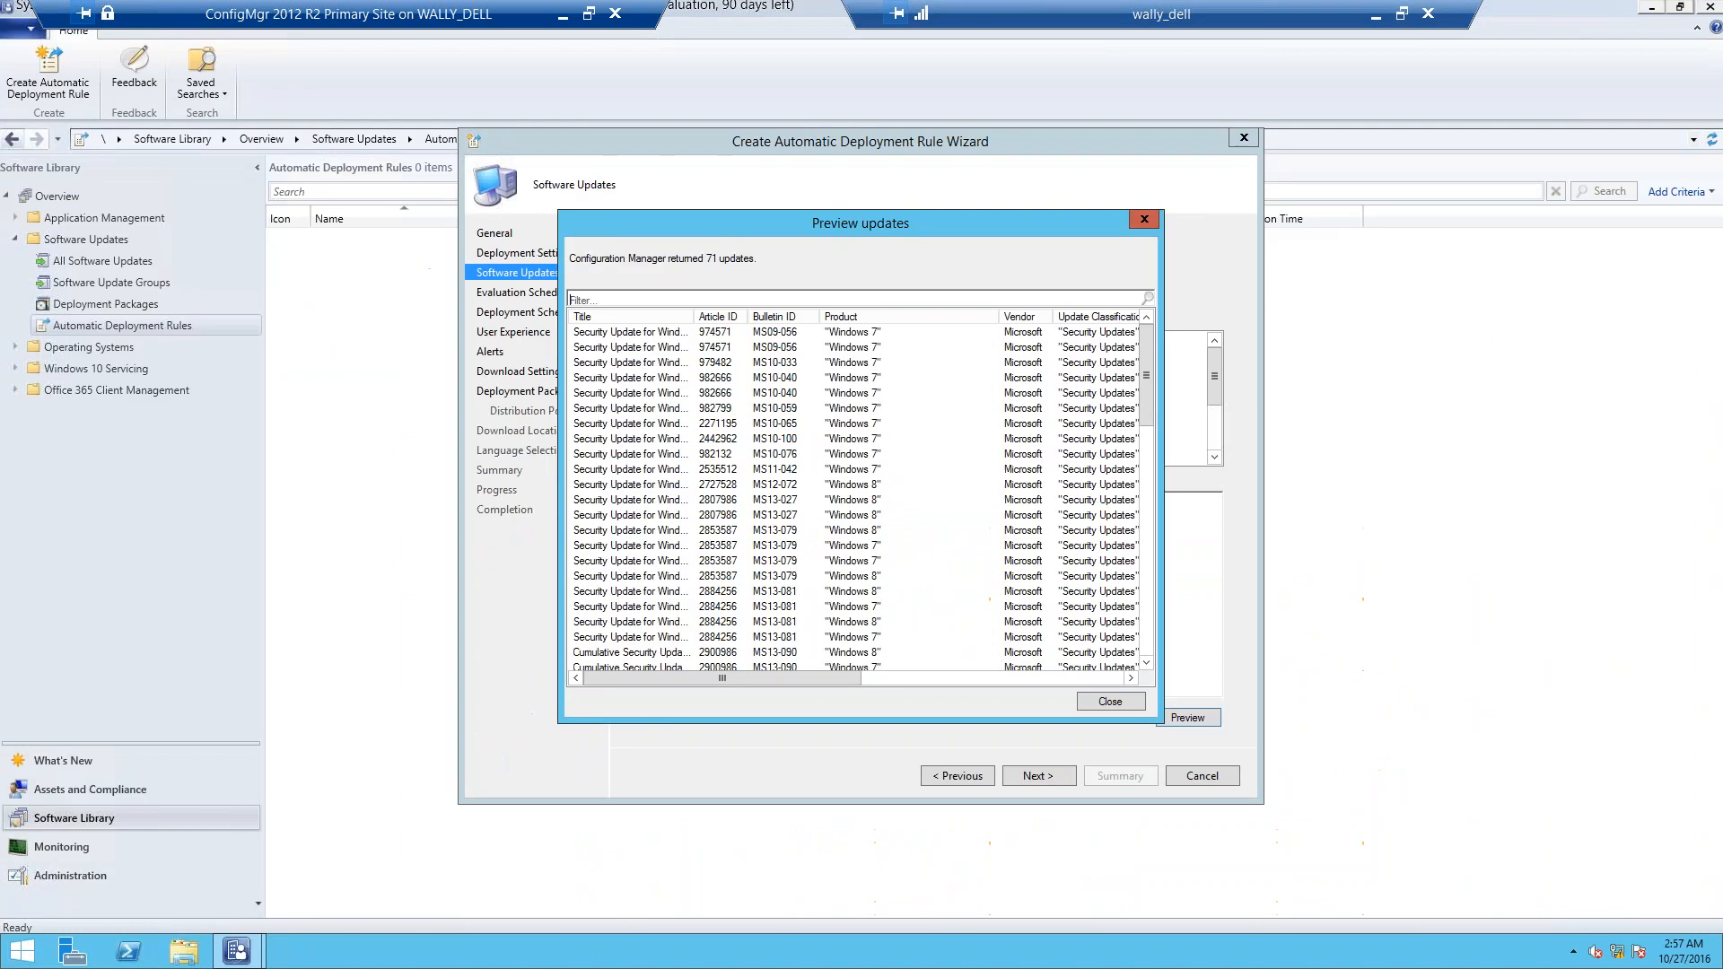
click(1102, 699)
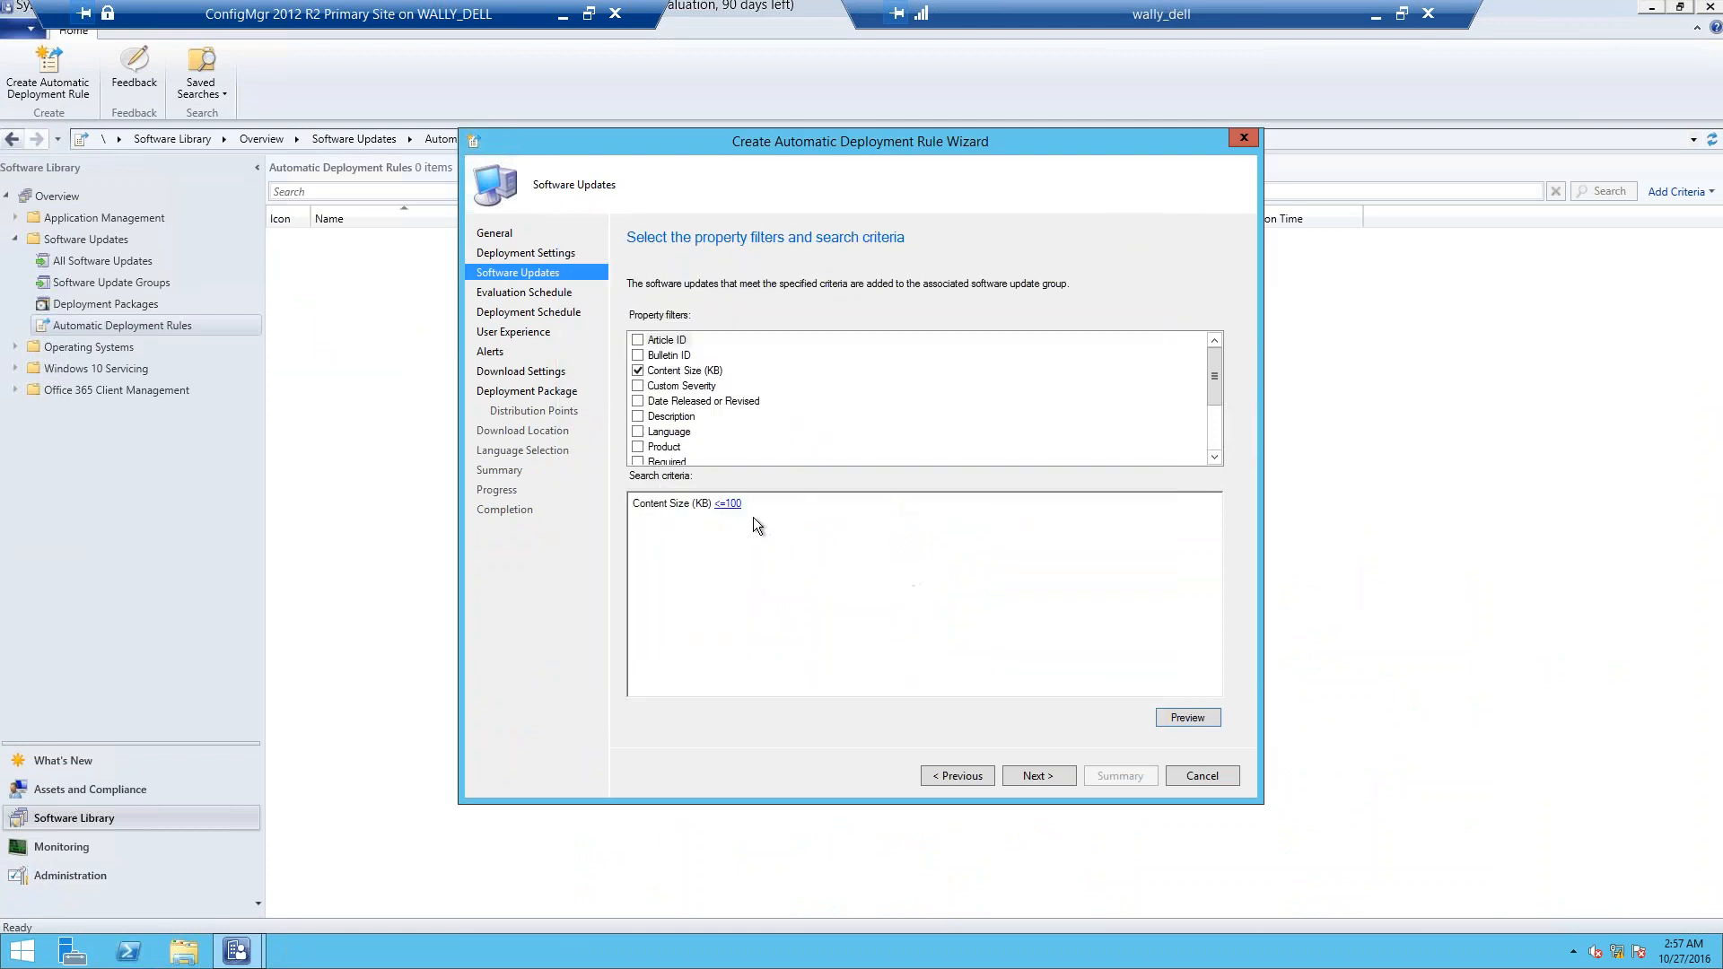
- Replace the Content Size (KB) search criterion with <=50
click(728, 504)
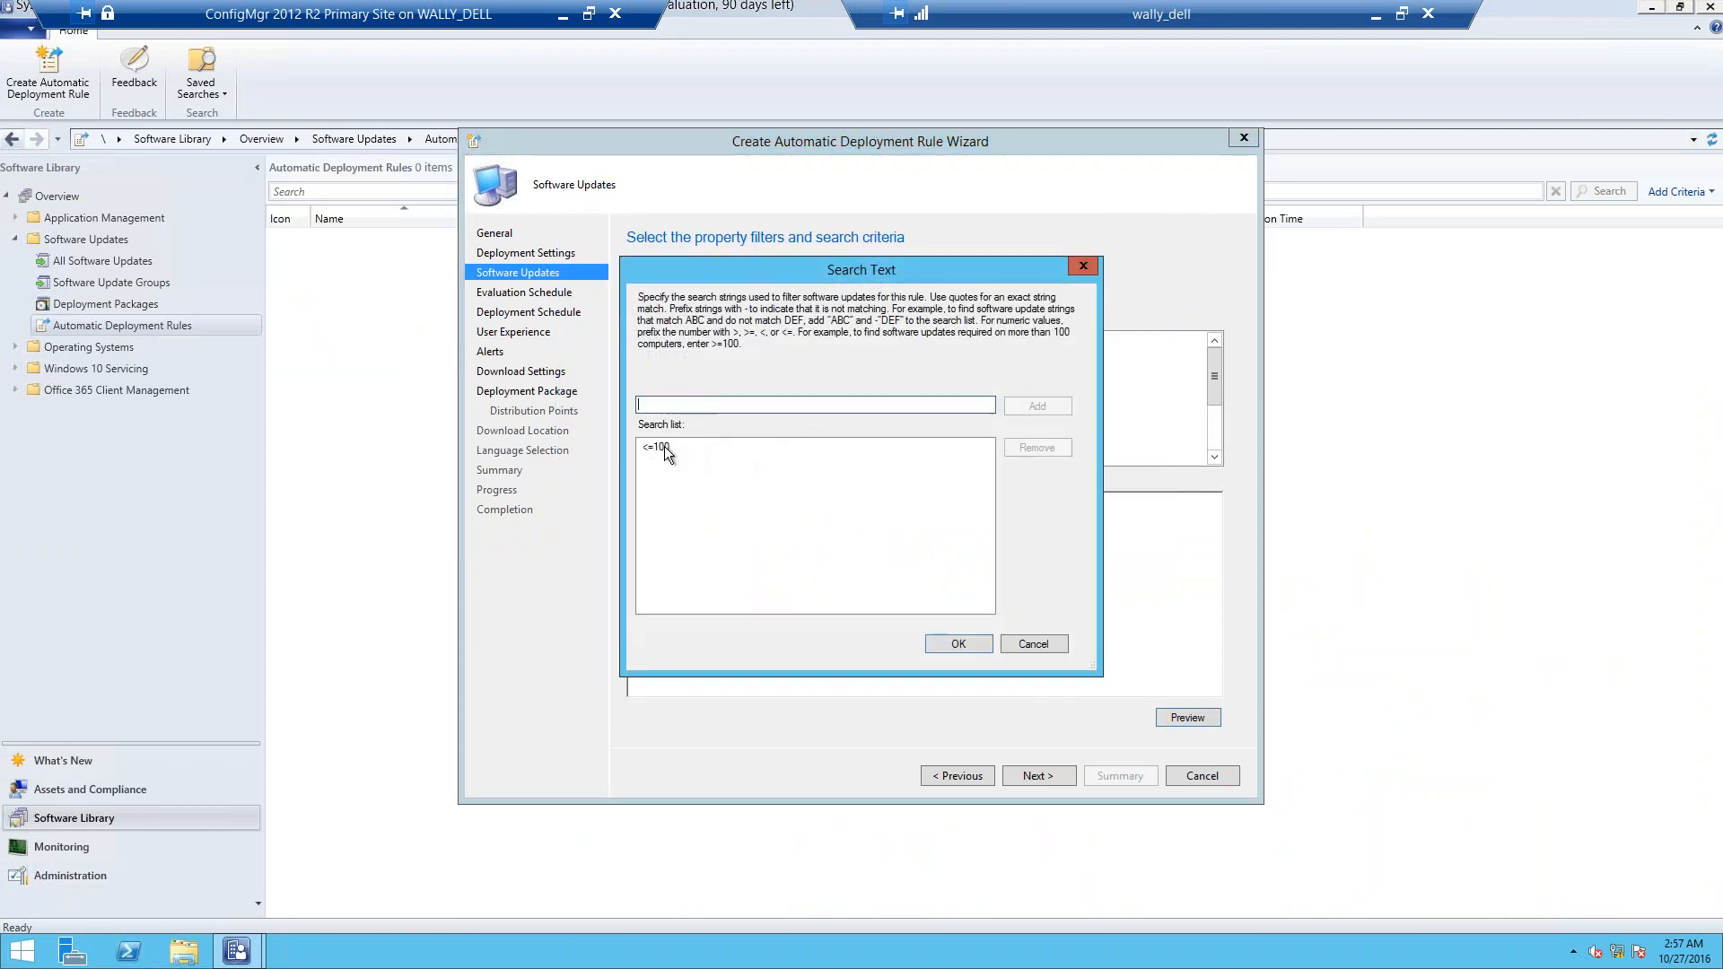
click(671, 406)
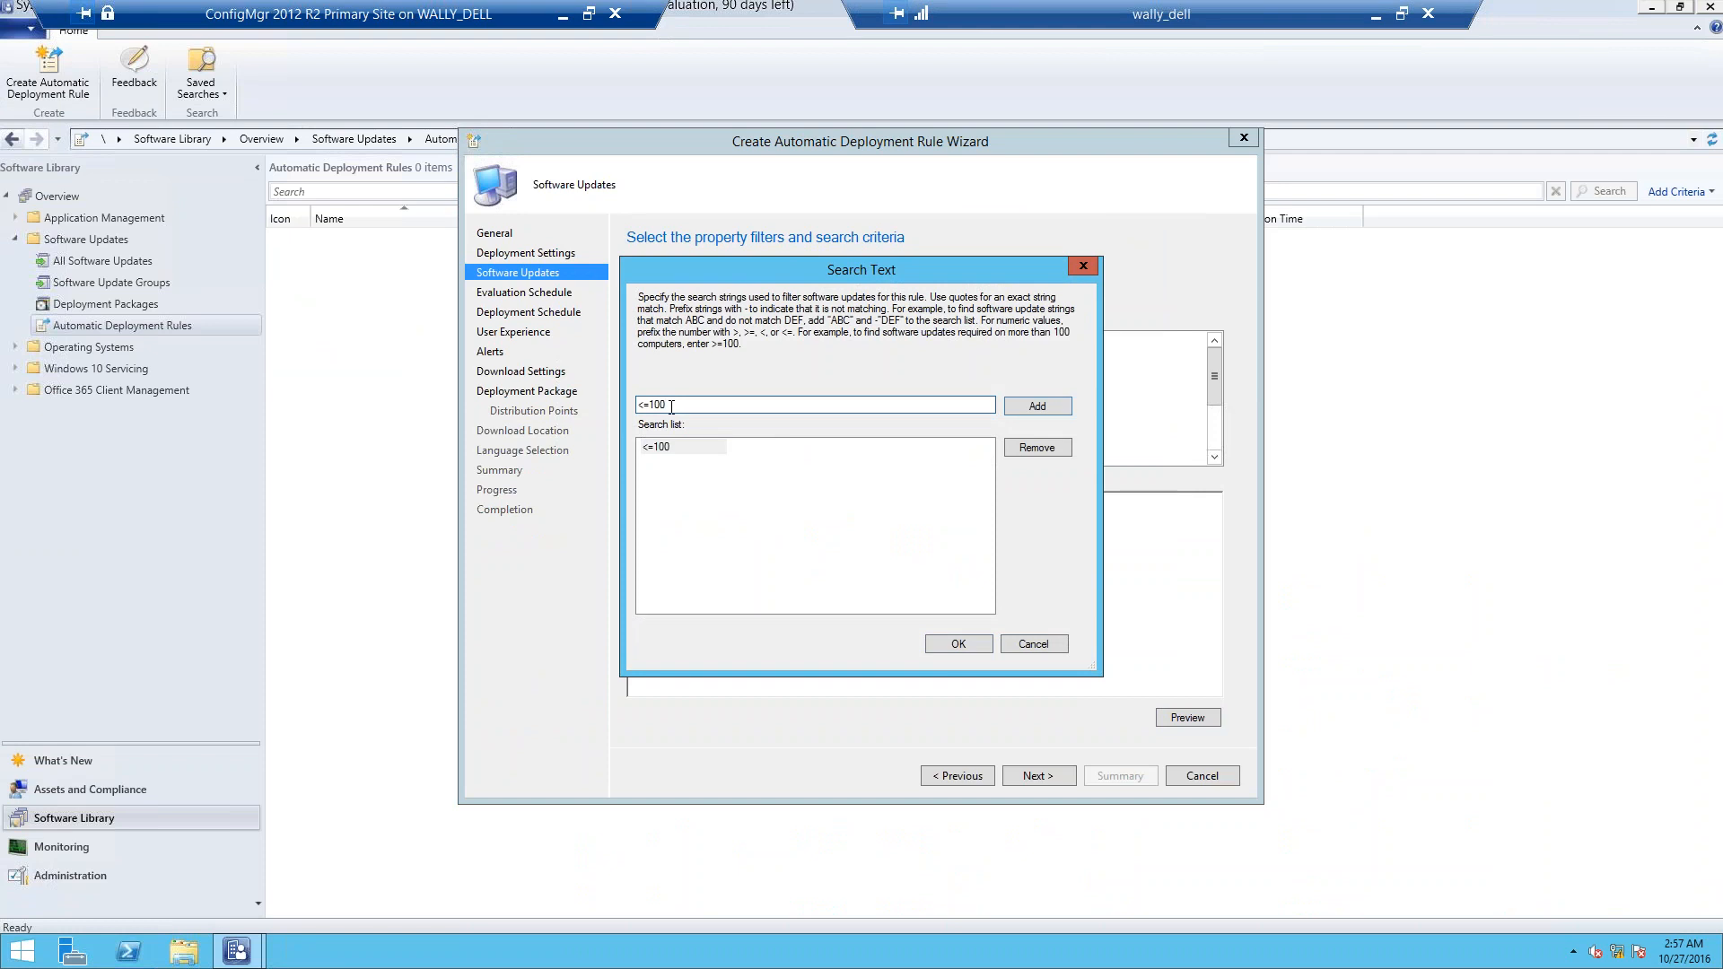
key(BackSpace)
key(BackSpace)
key(BackSpace)
text(50)
click(1018, 405)
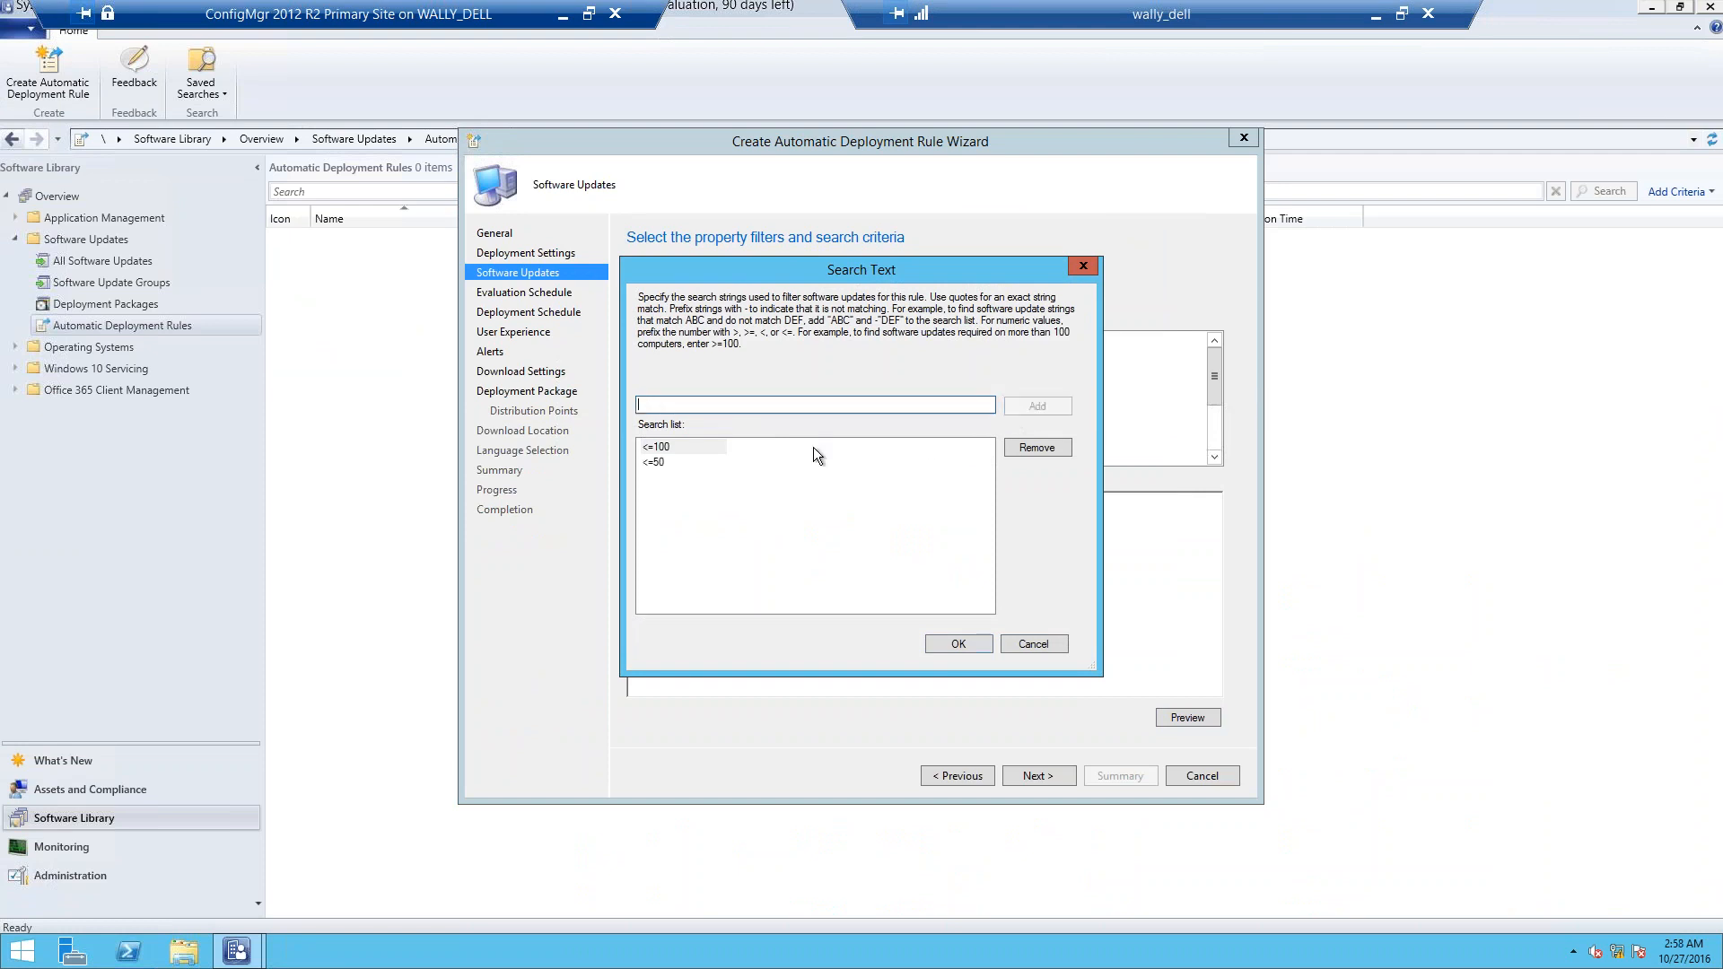
click(698, 447)
click(1023, 446)
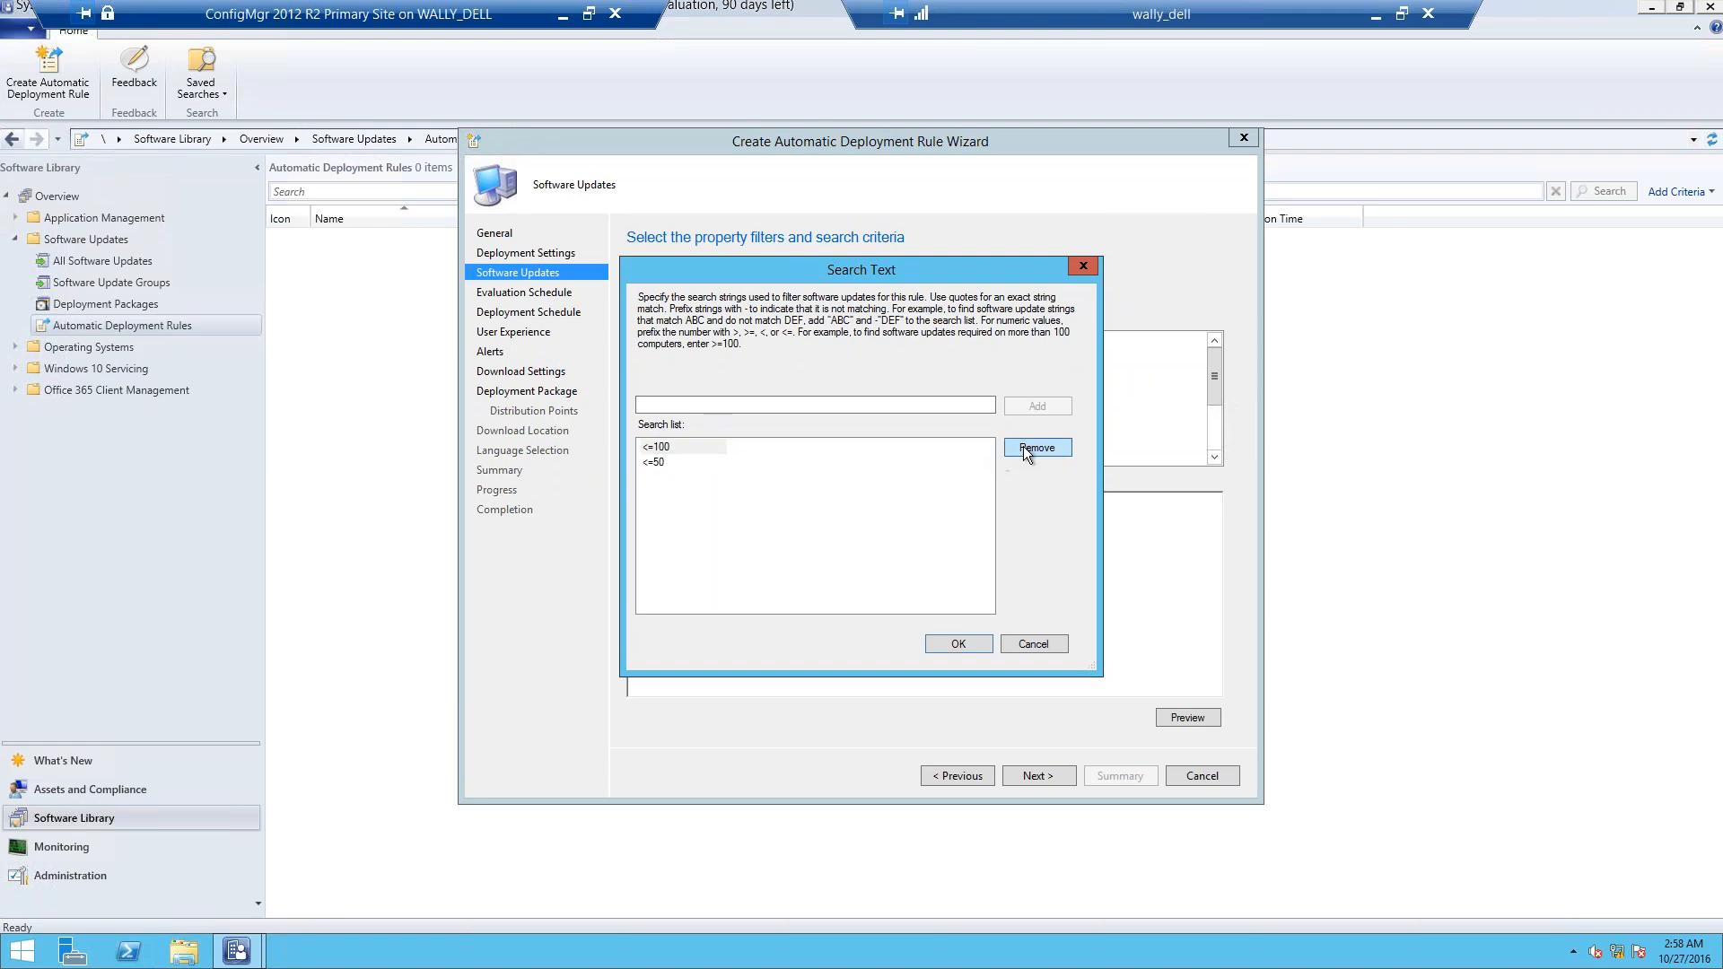
click(958, 641)
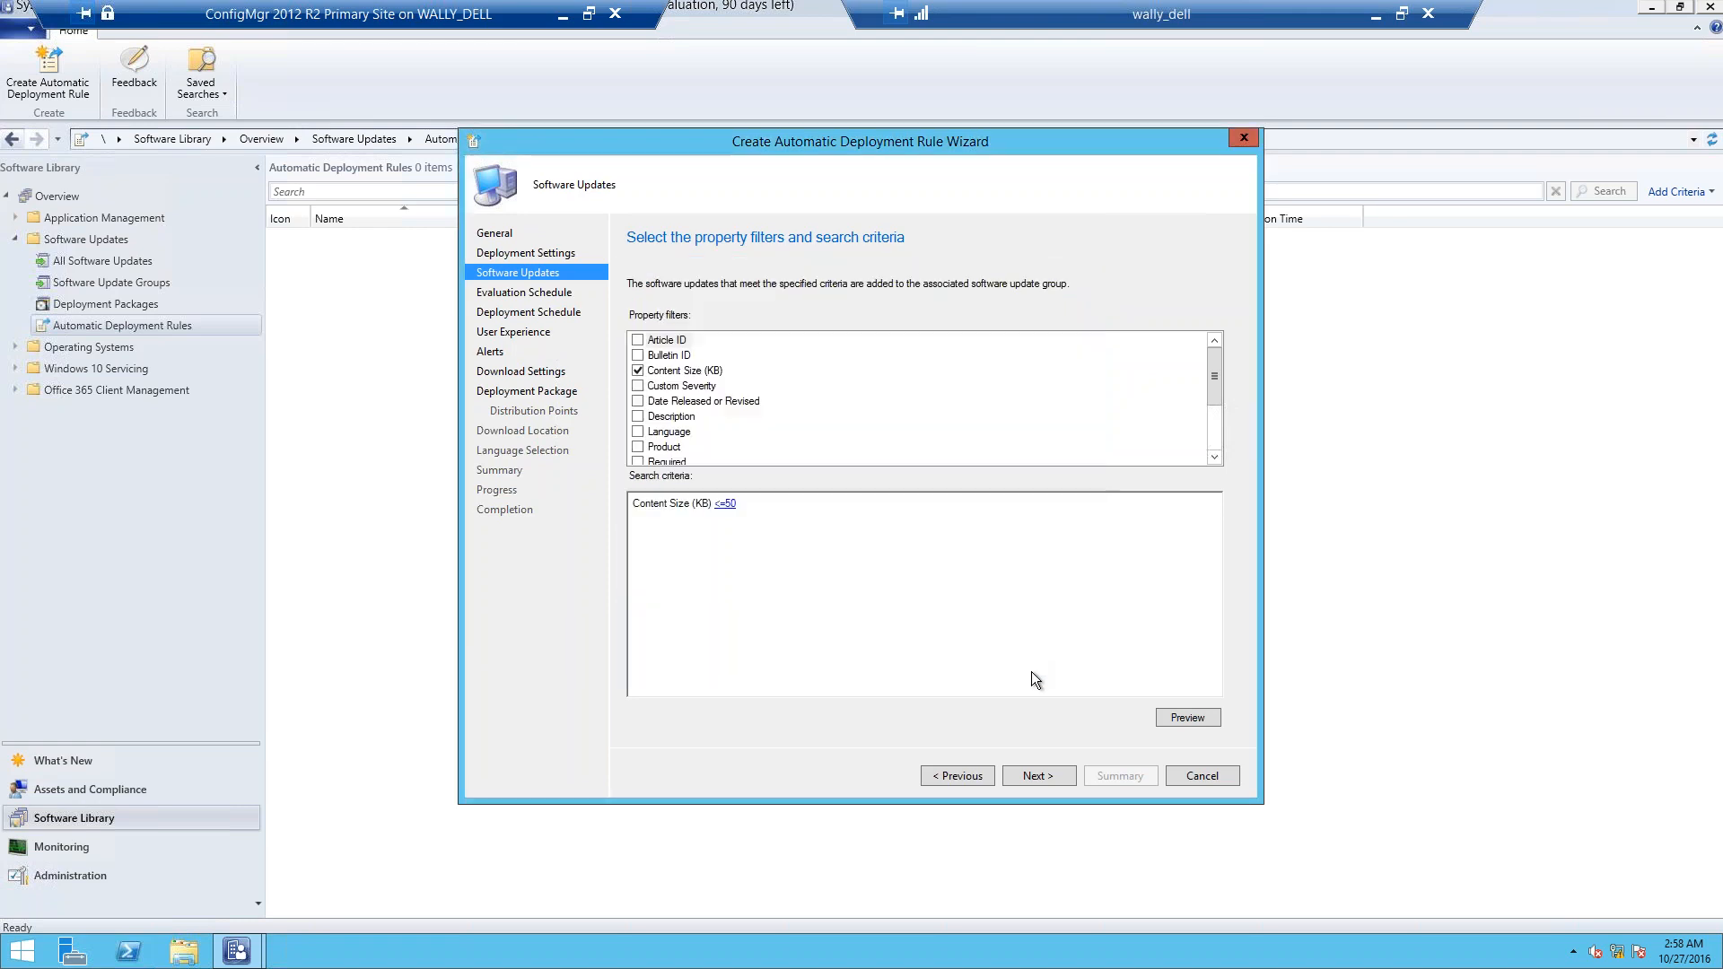
- Preview the updates matching the 50 KB limit, then exit the automatic deployment rule wizard without saving
click(1185, 718)
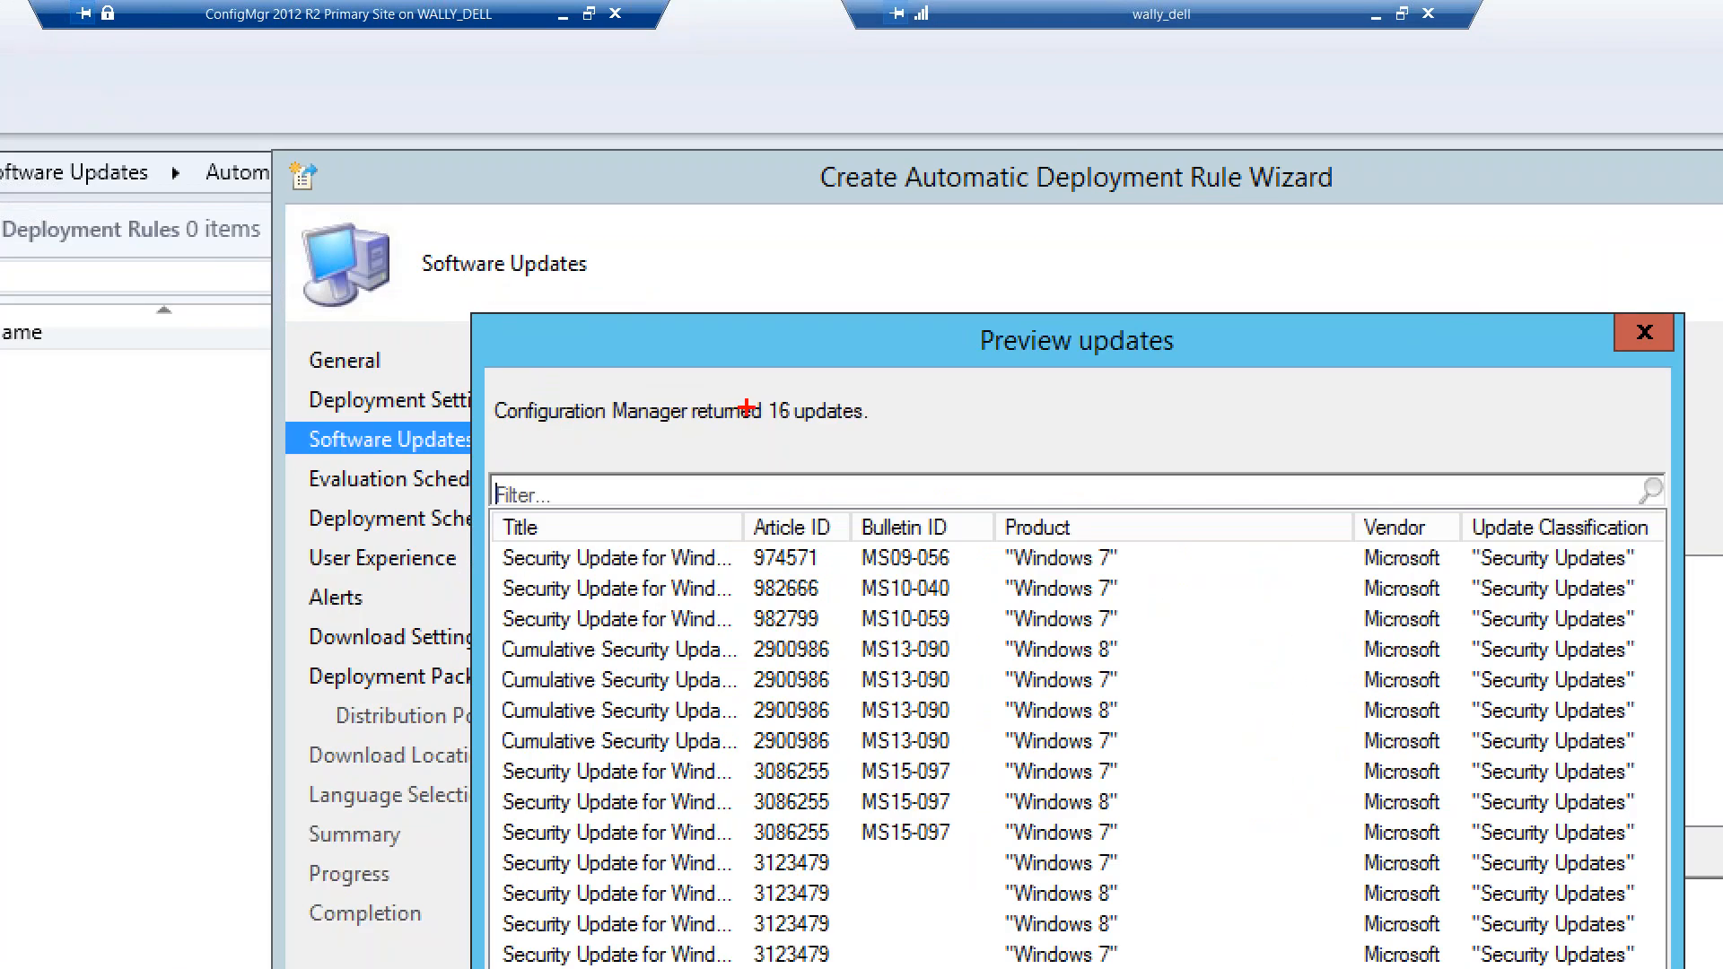
drag(791, 402, 877, 368)
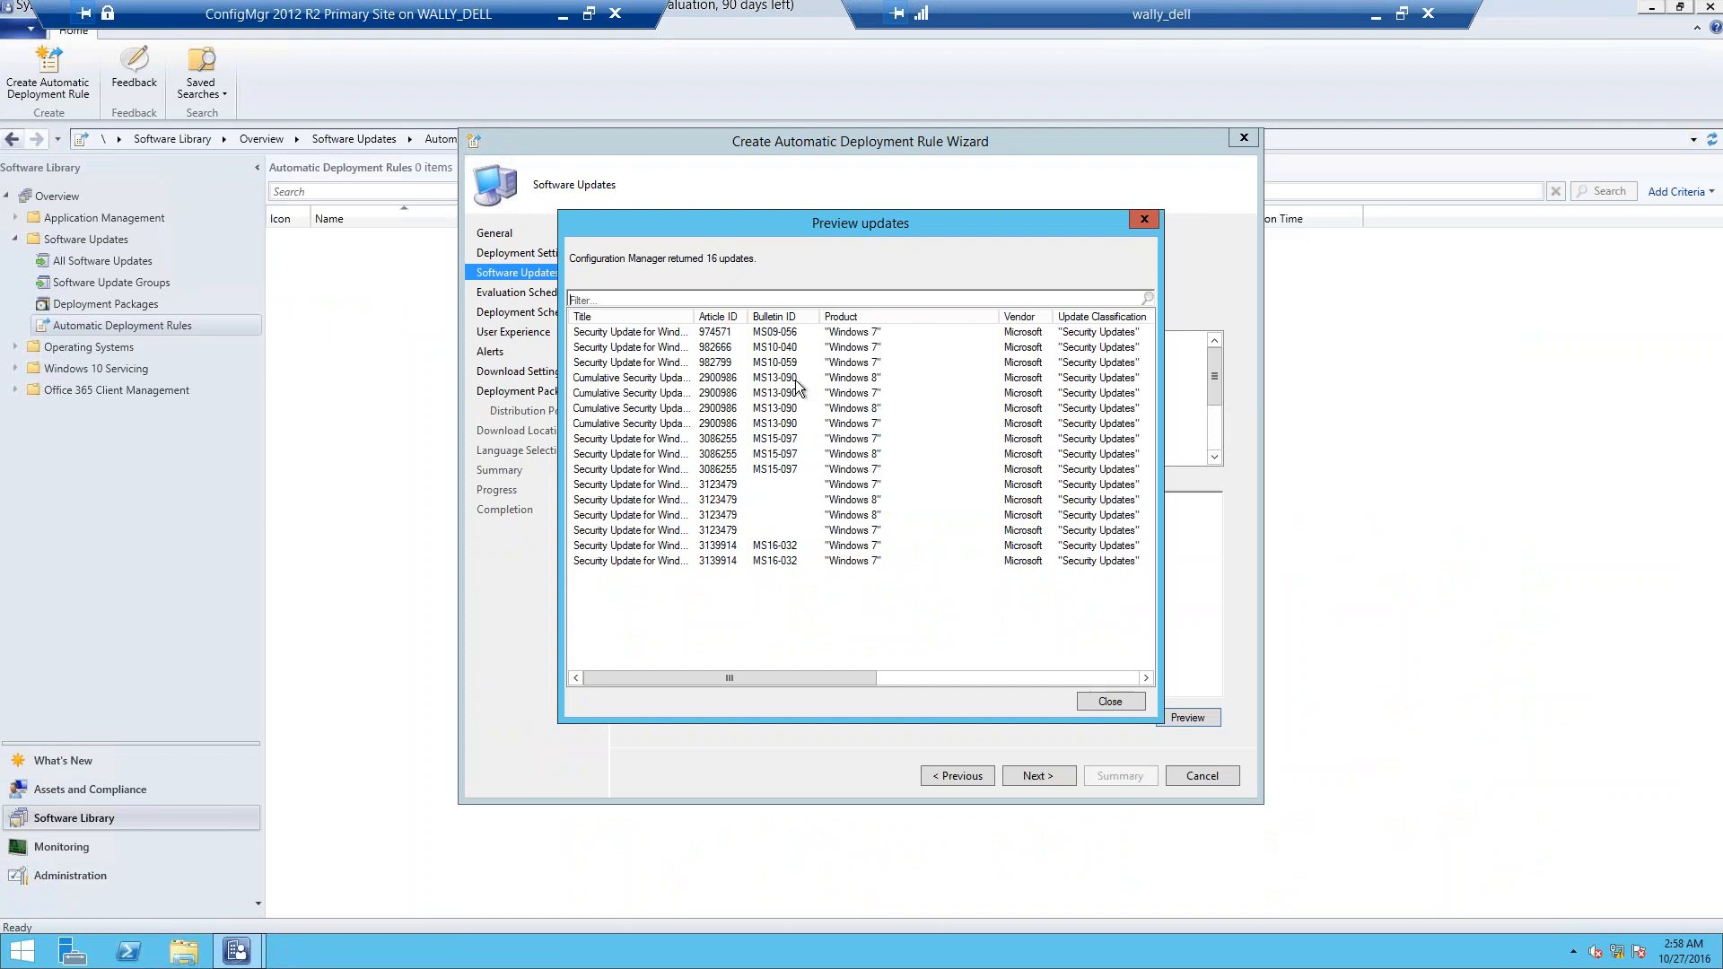
click(1111, 702)
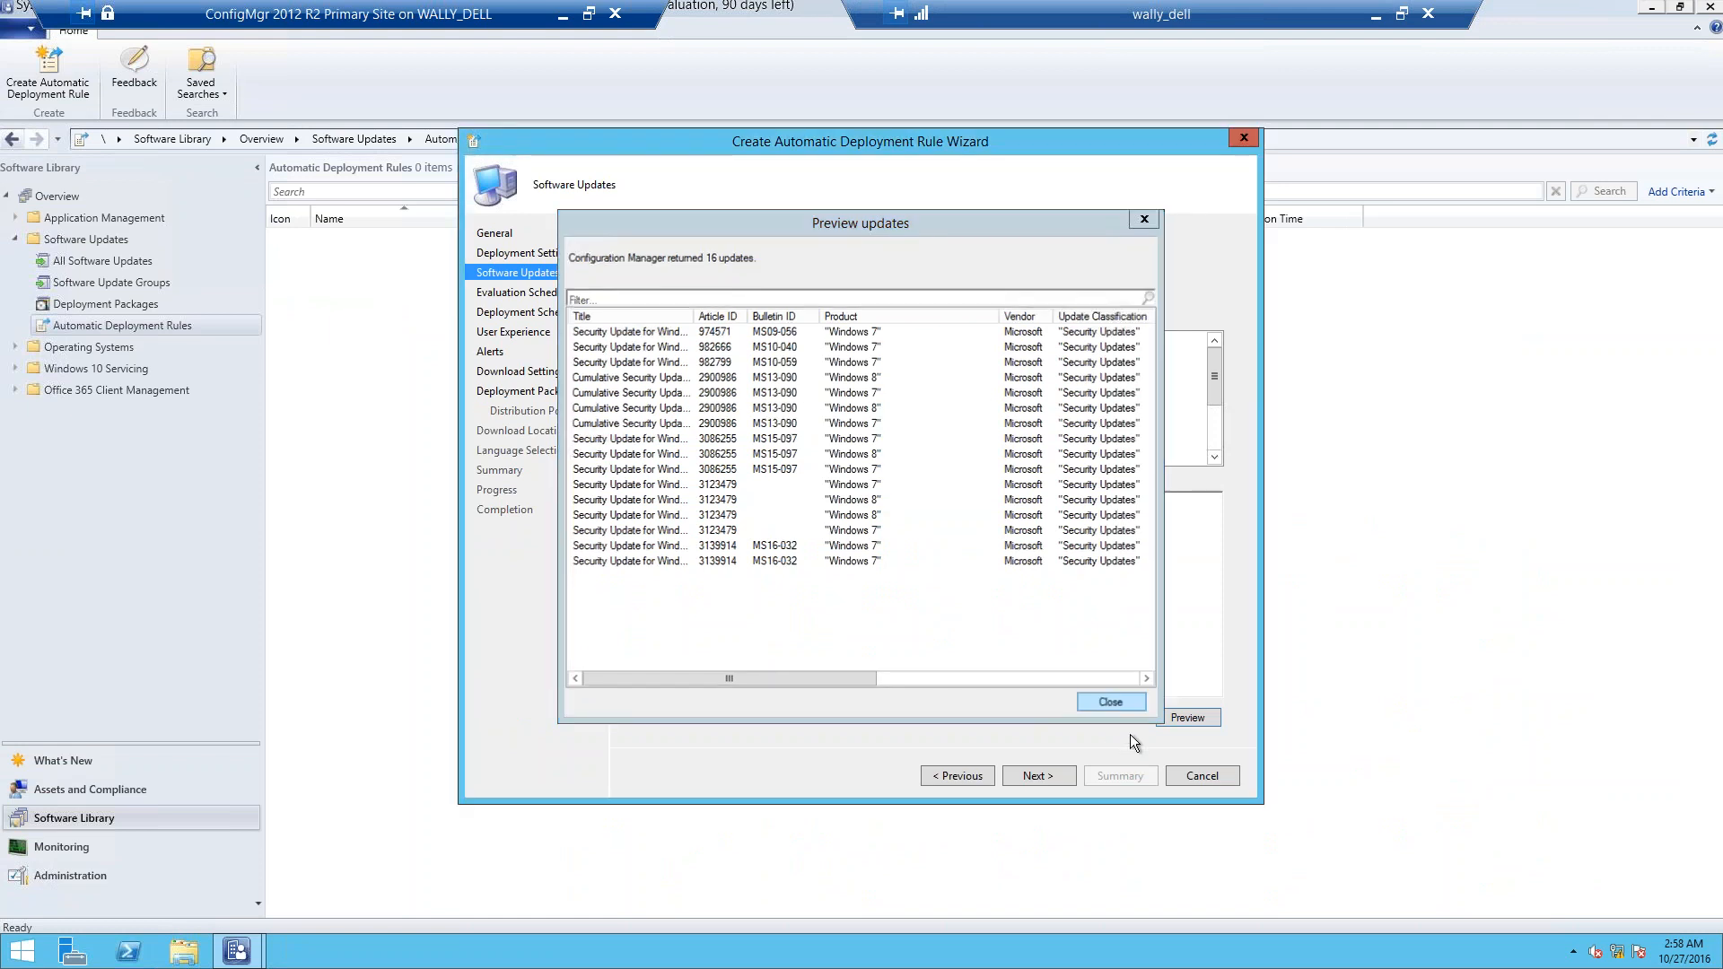
click(1185, 775)
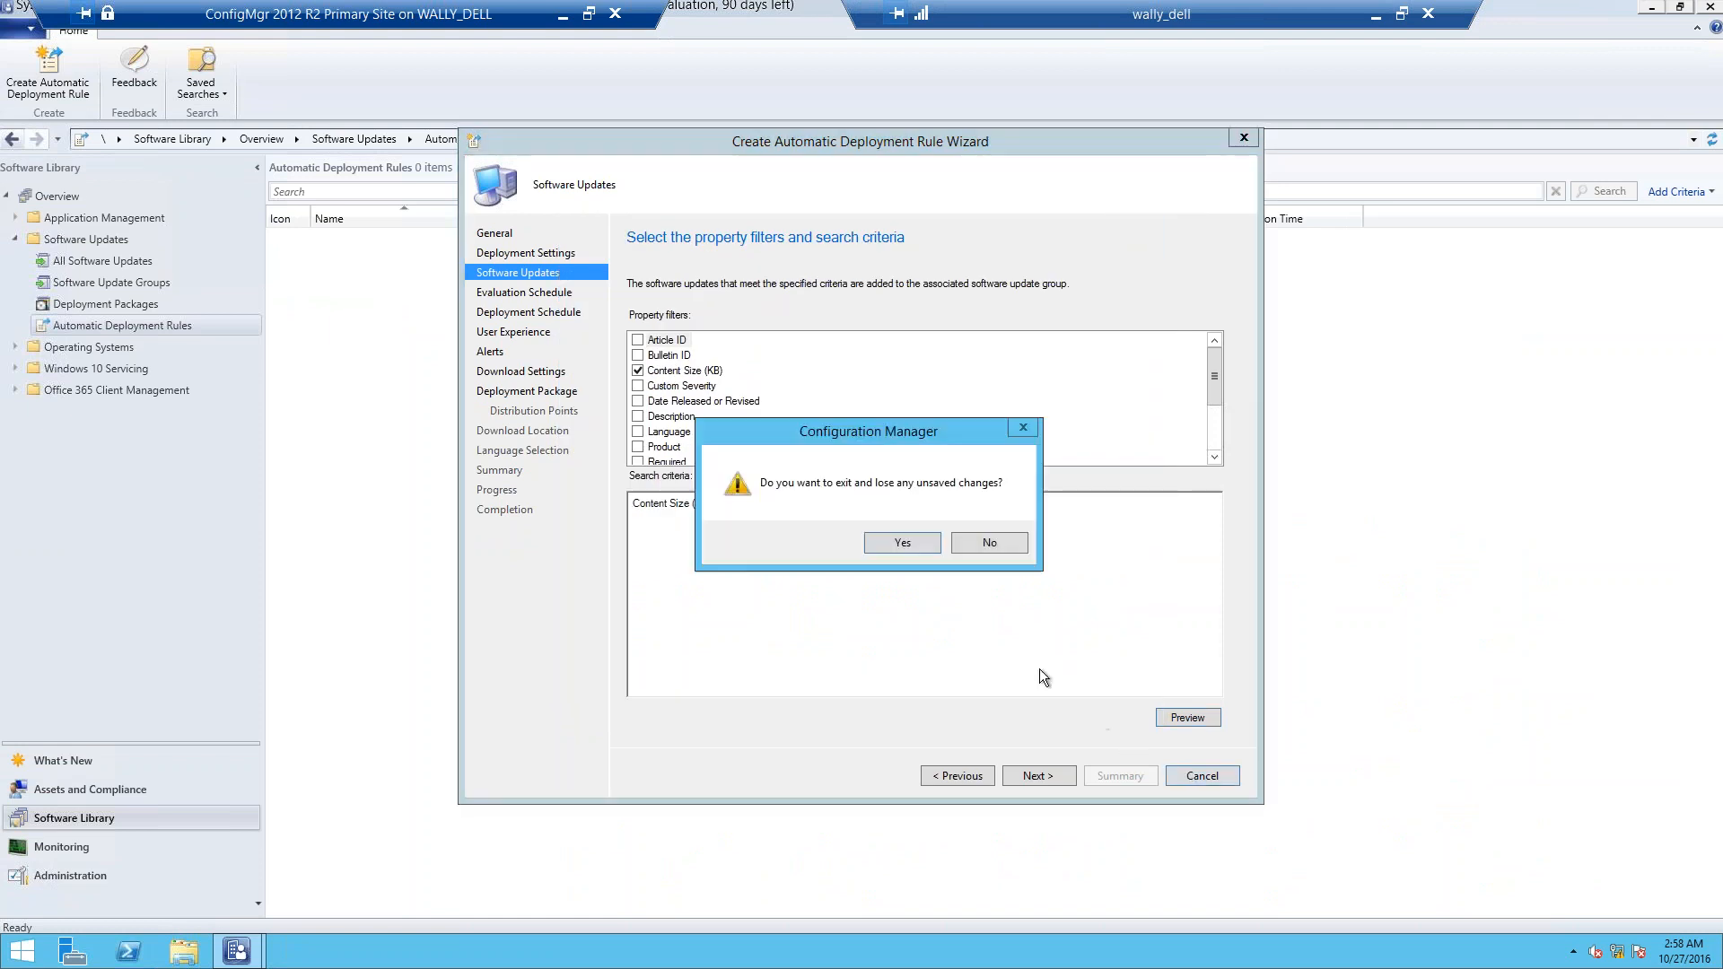
click(901, 543)
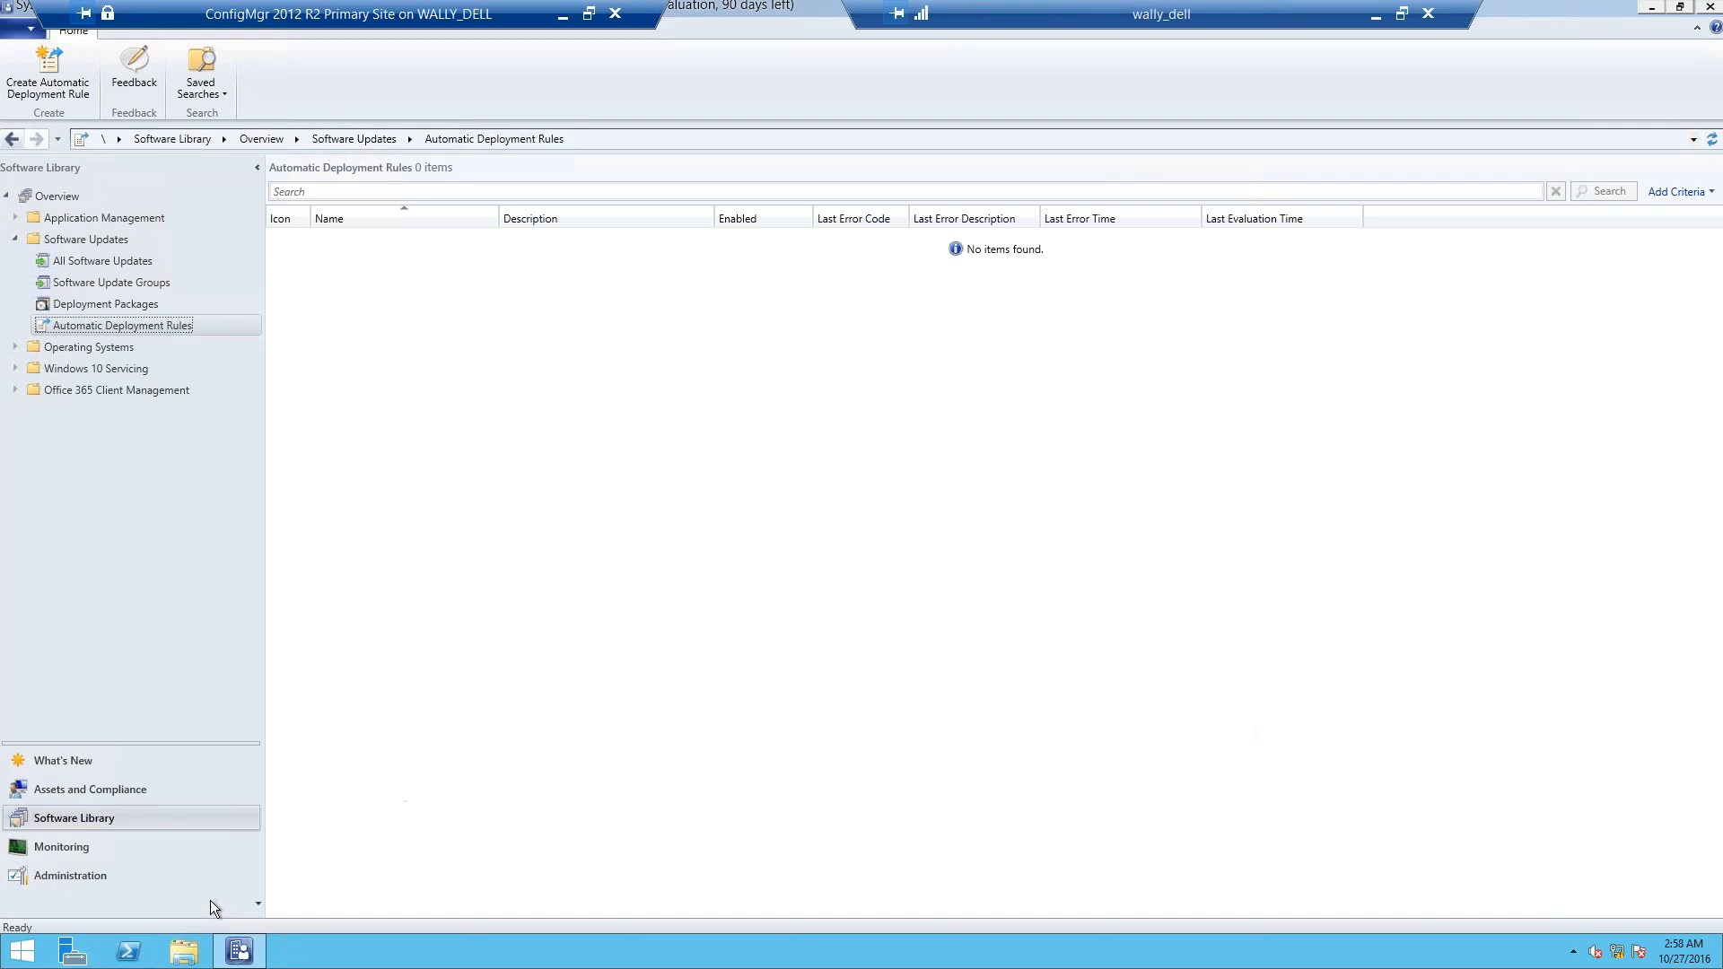
- Open the Hierarchy Settings for the sites in the Administration workspace
click(102, 875)
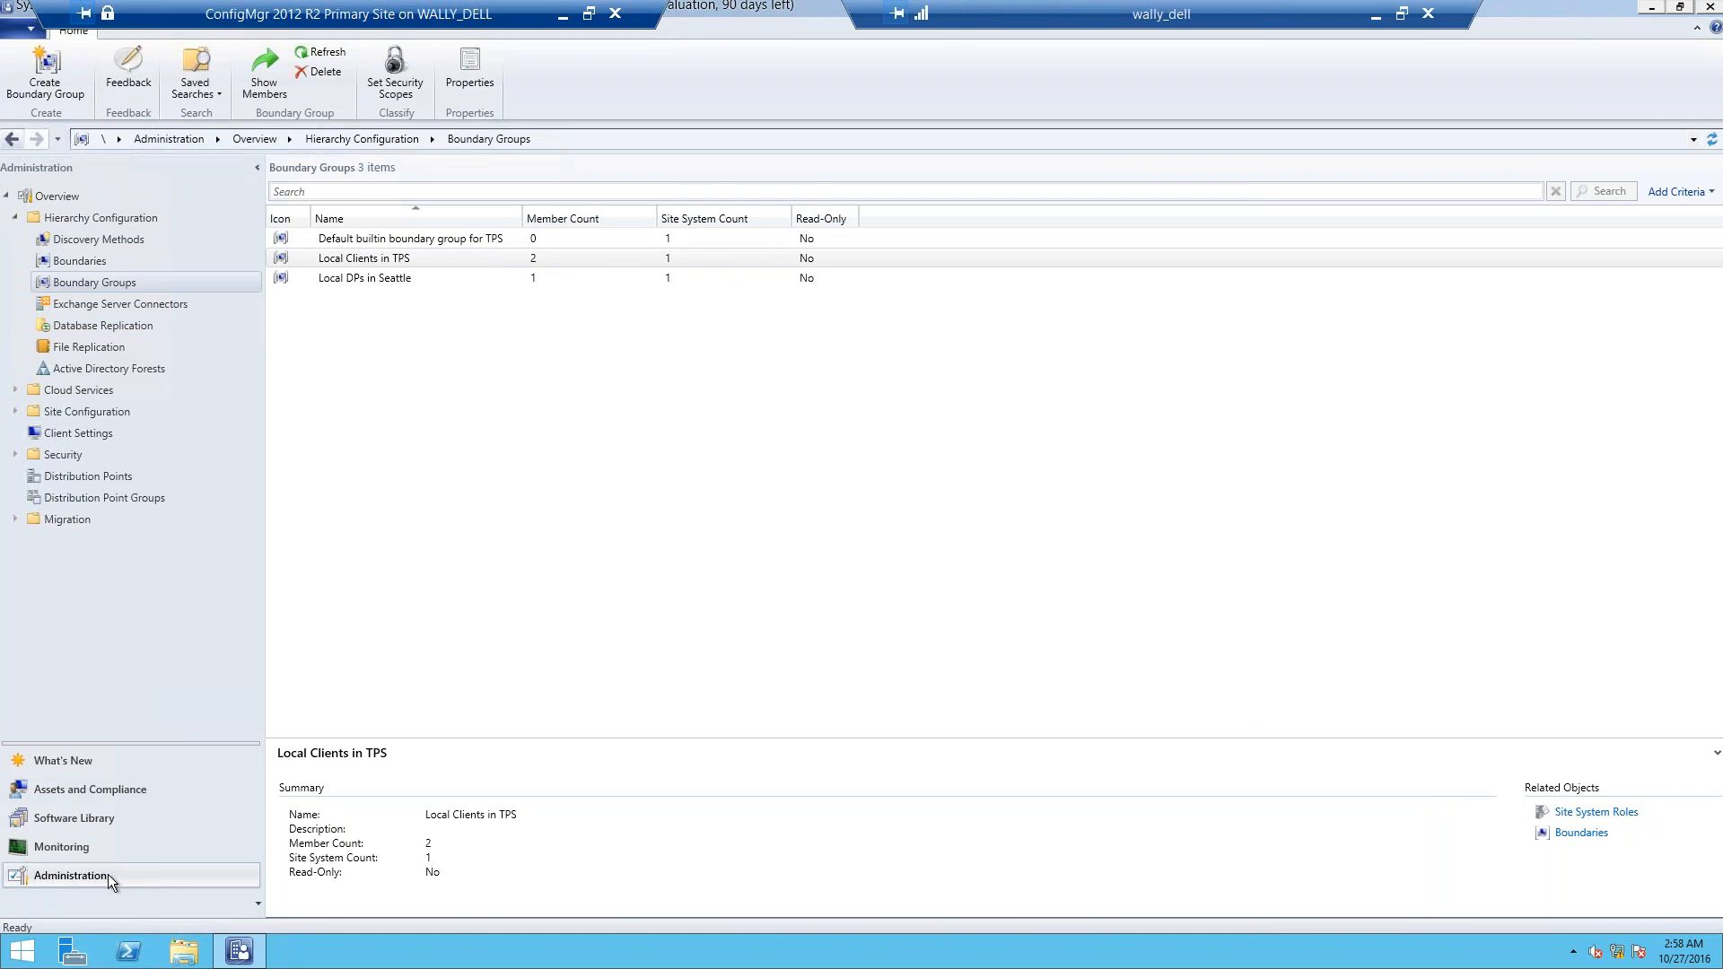
click(14, 217)
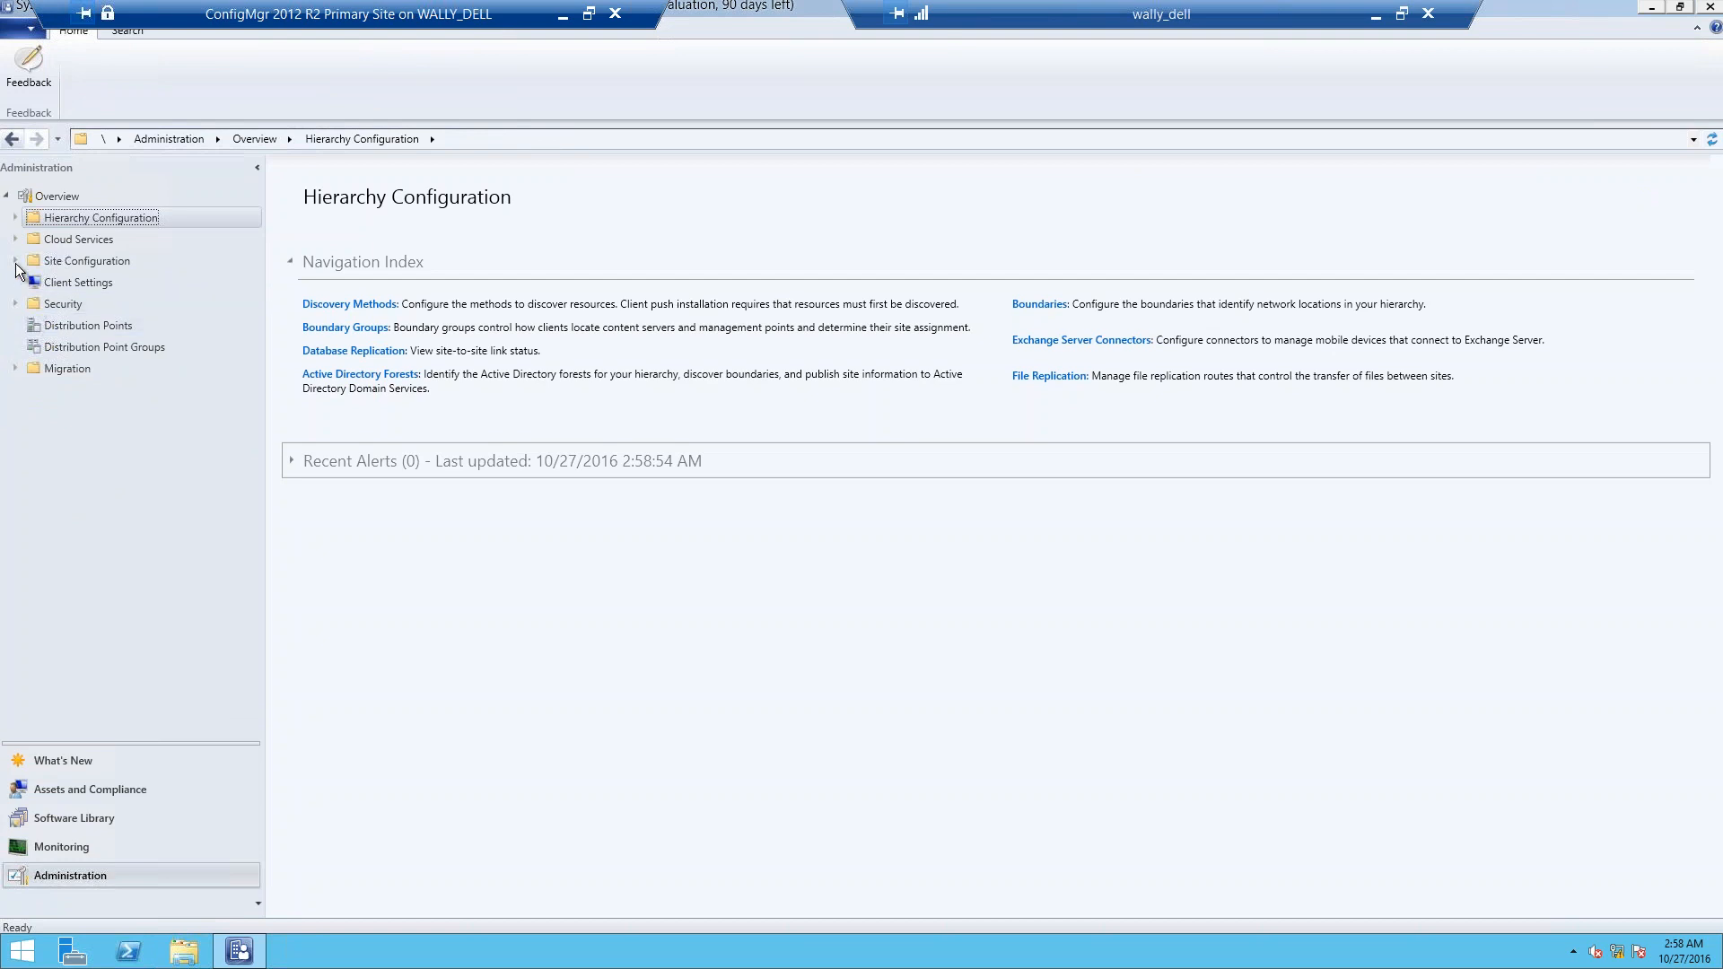
click(14, 259)
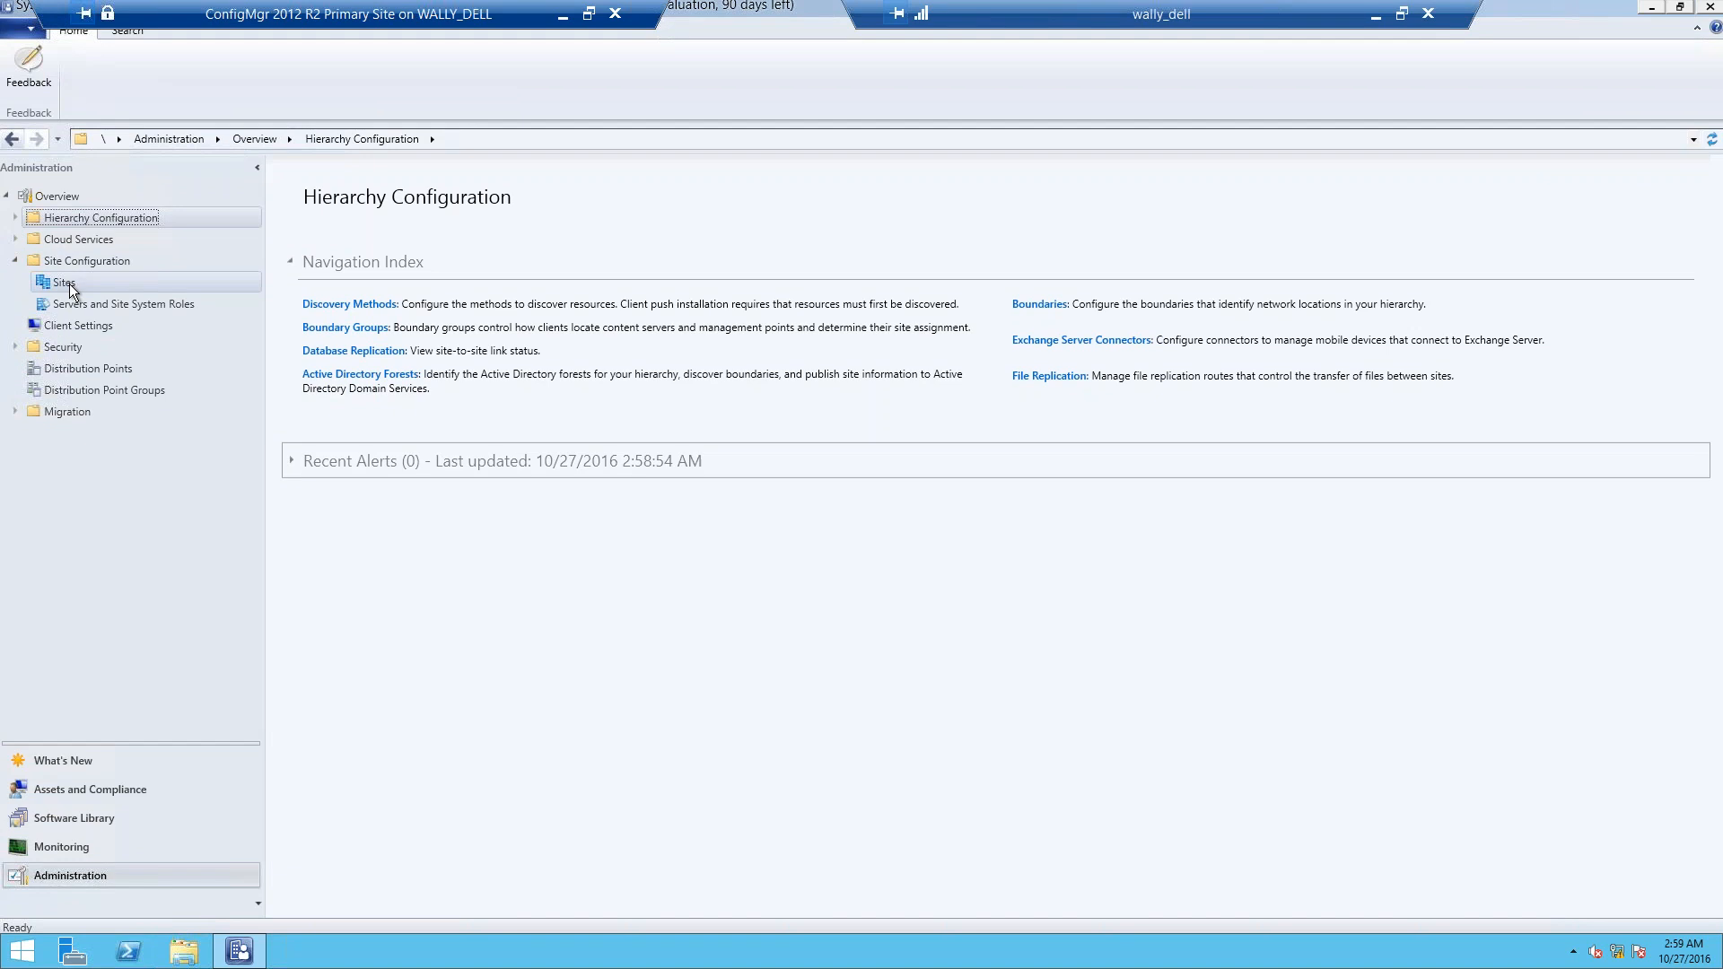
click(72, 289)
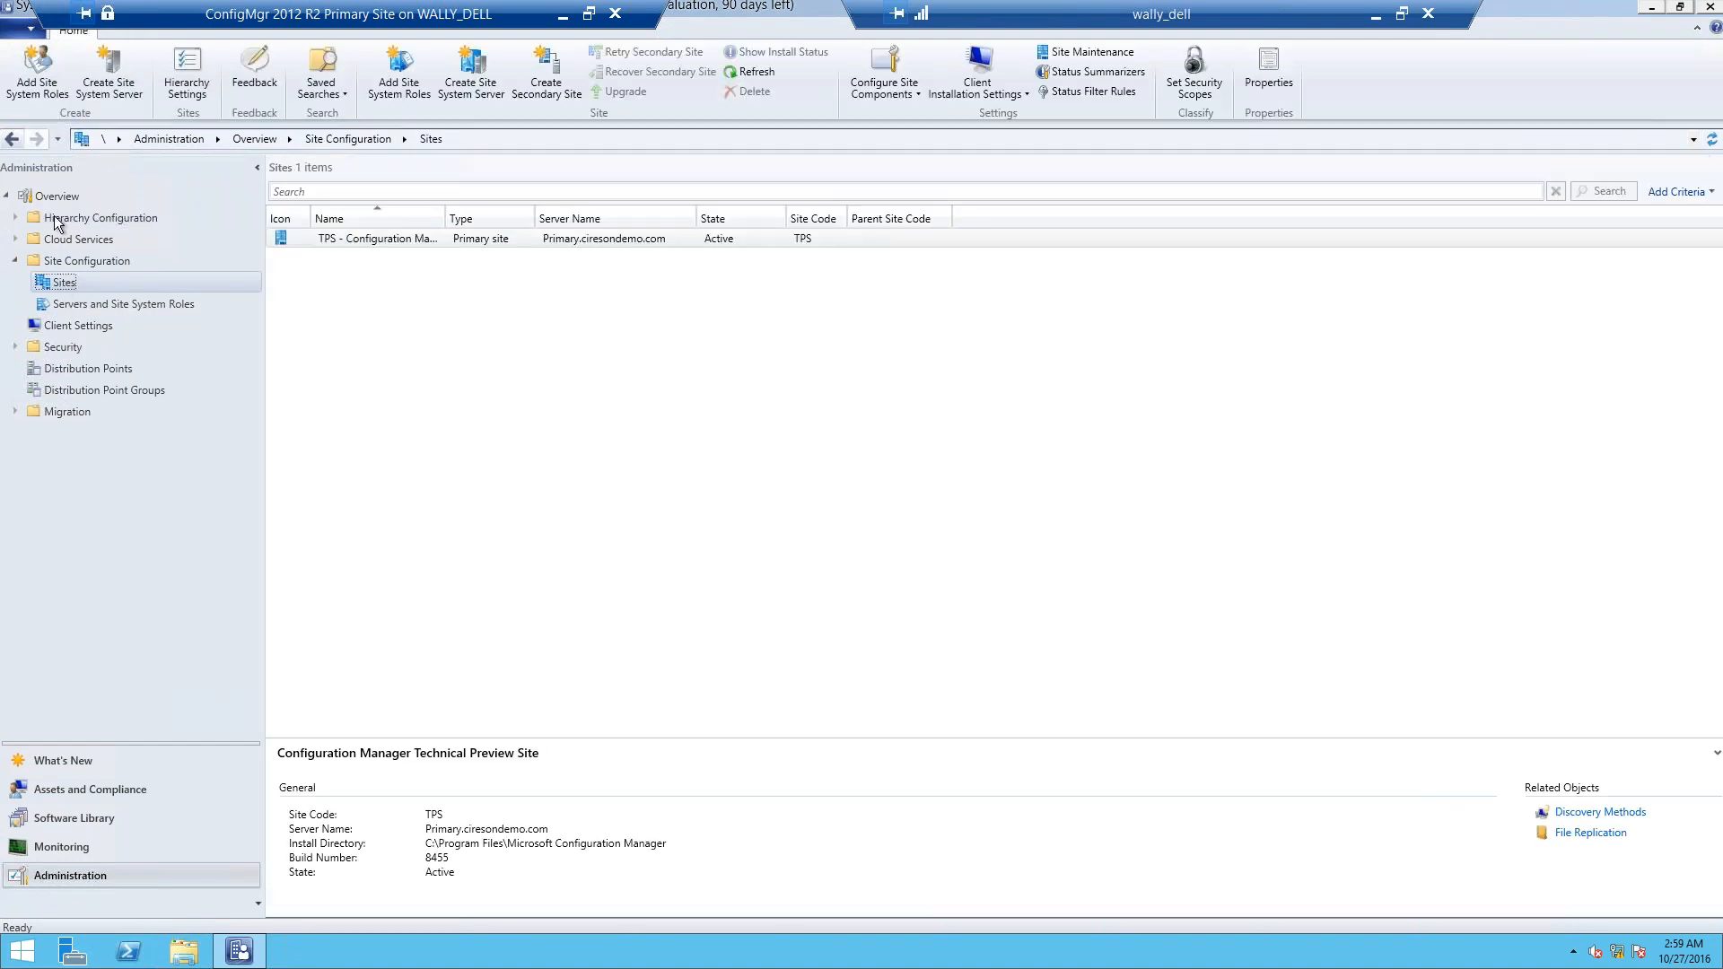
click(186, 72)
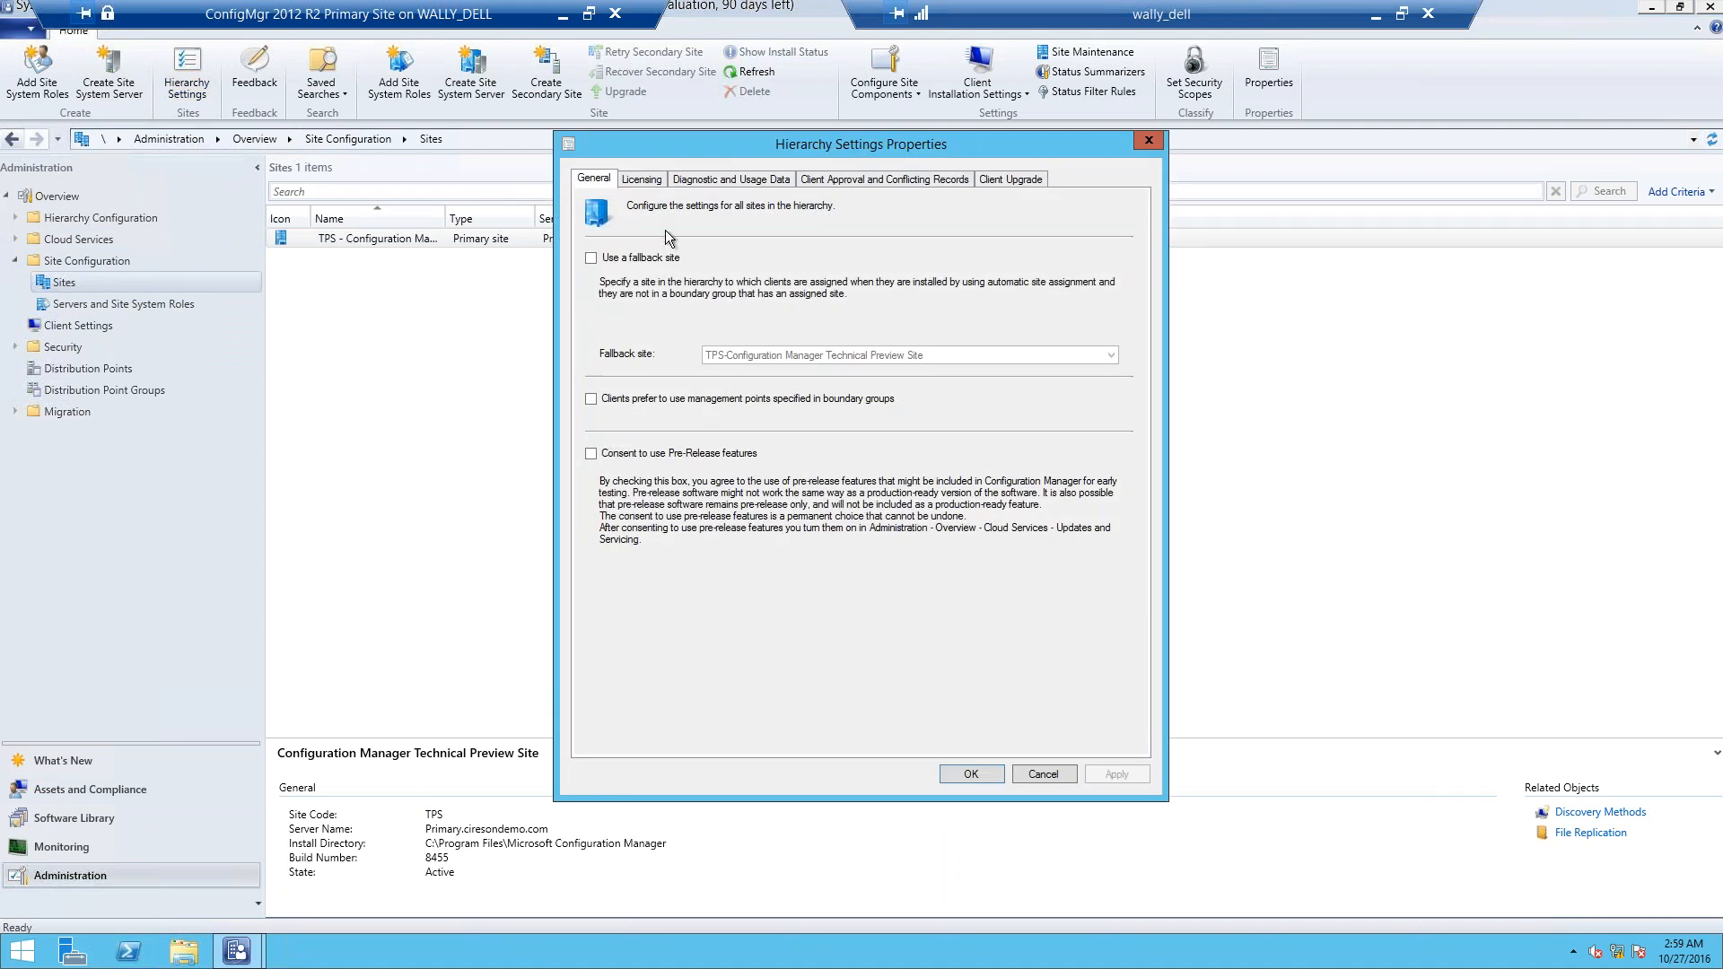
- Examine the hierarchy's licensing options for converting to Current Branch and its diagnostic and usage data levels
click(640, 180)
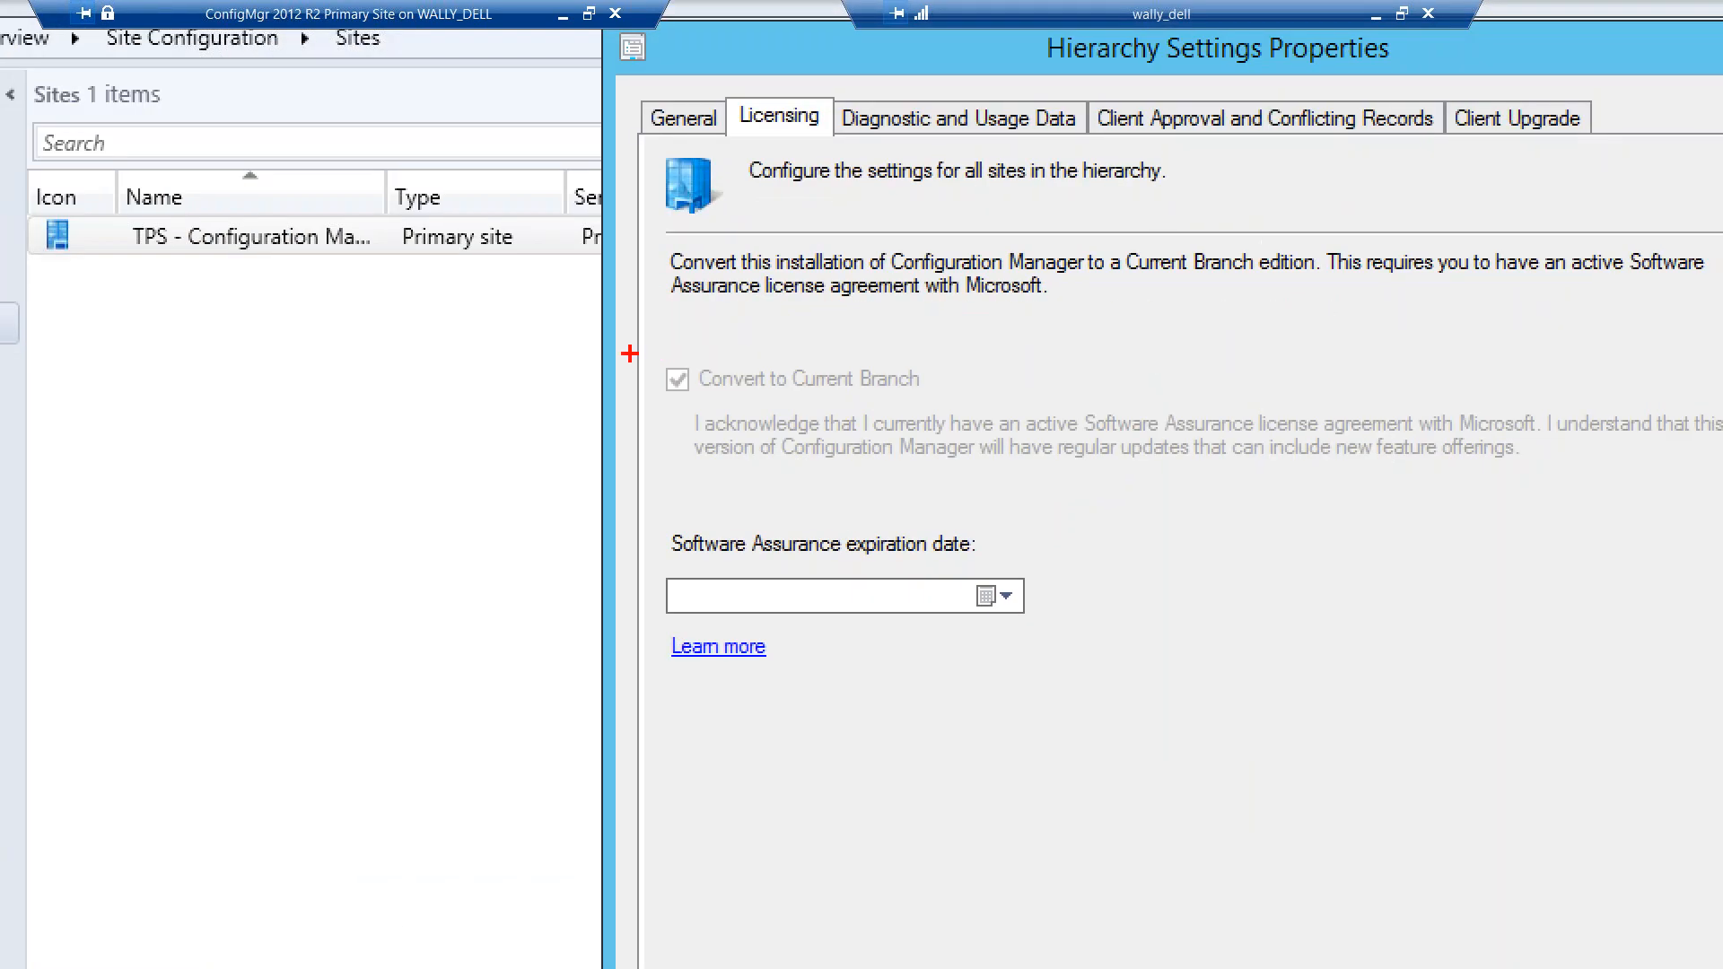
mouse_move(631, 354)
mouse_down()
mouse_move(740, 415)
mouse_move(999, 455)
mouse_up()
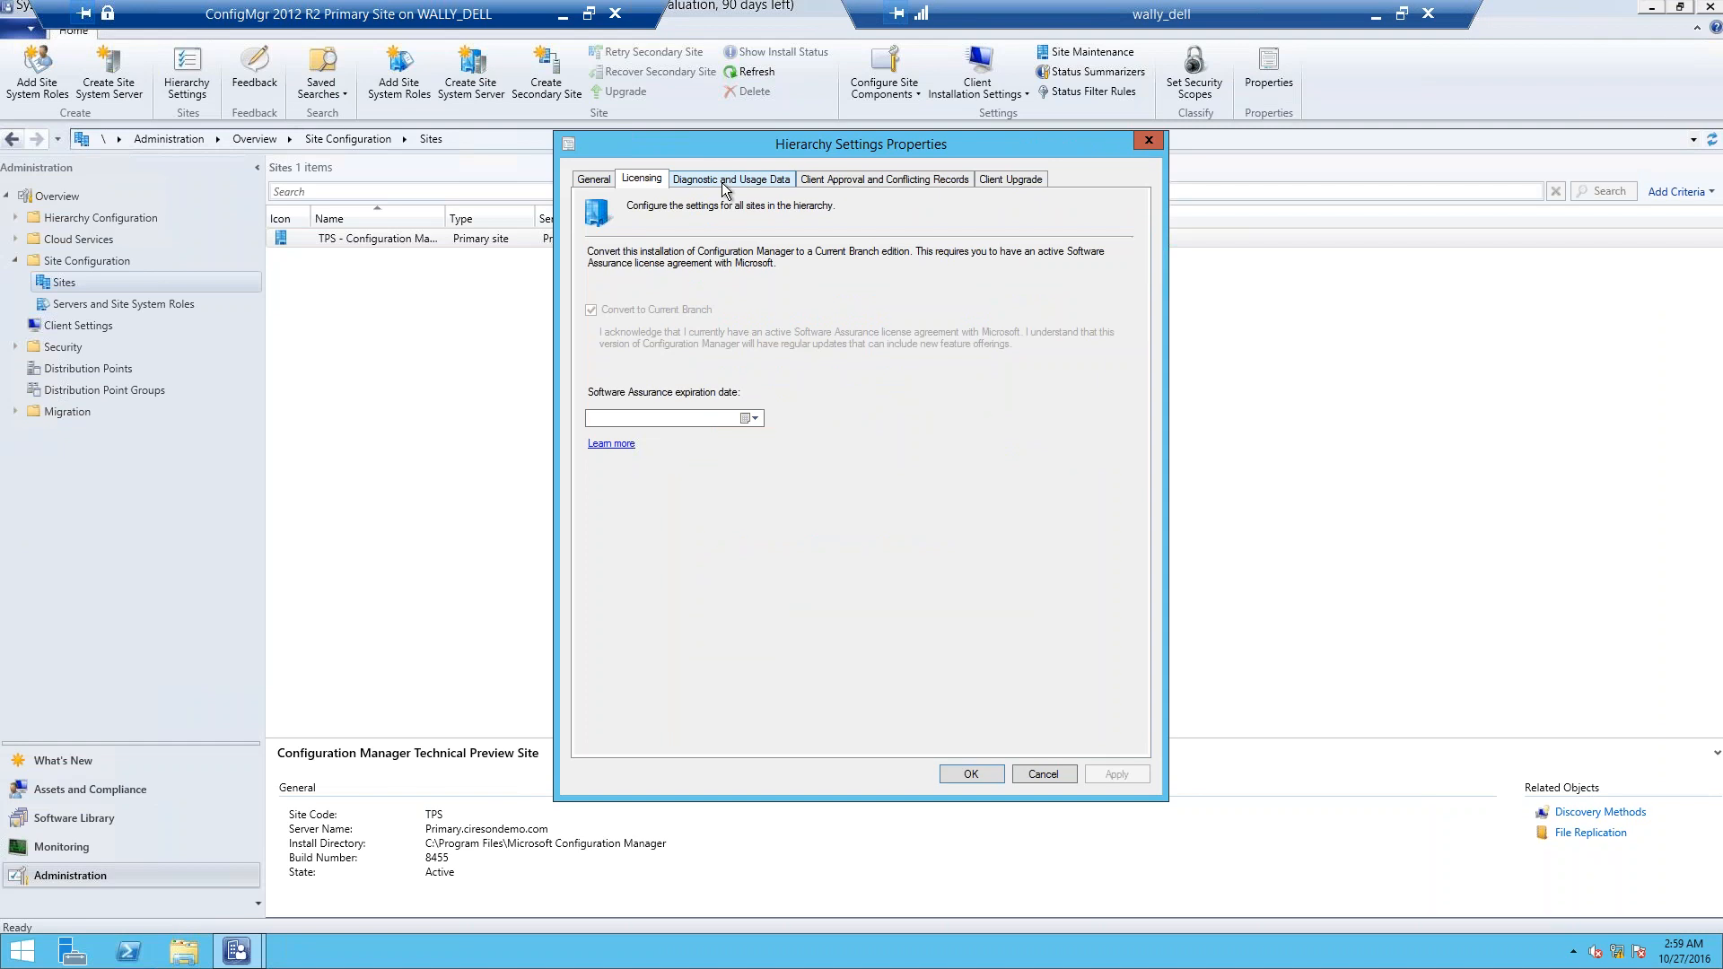
click(725, 182)
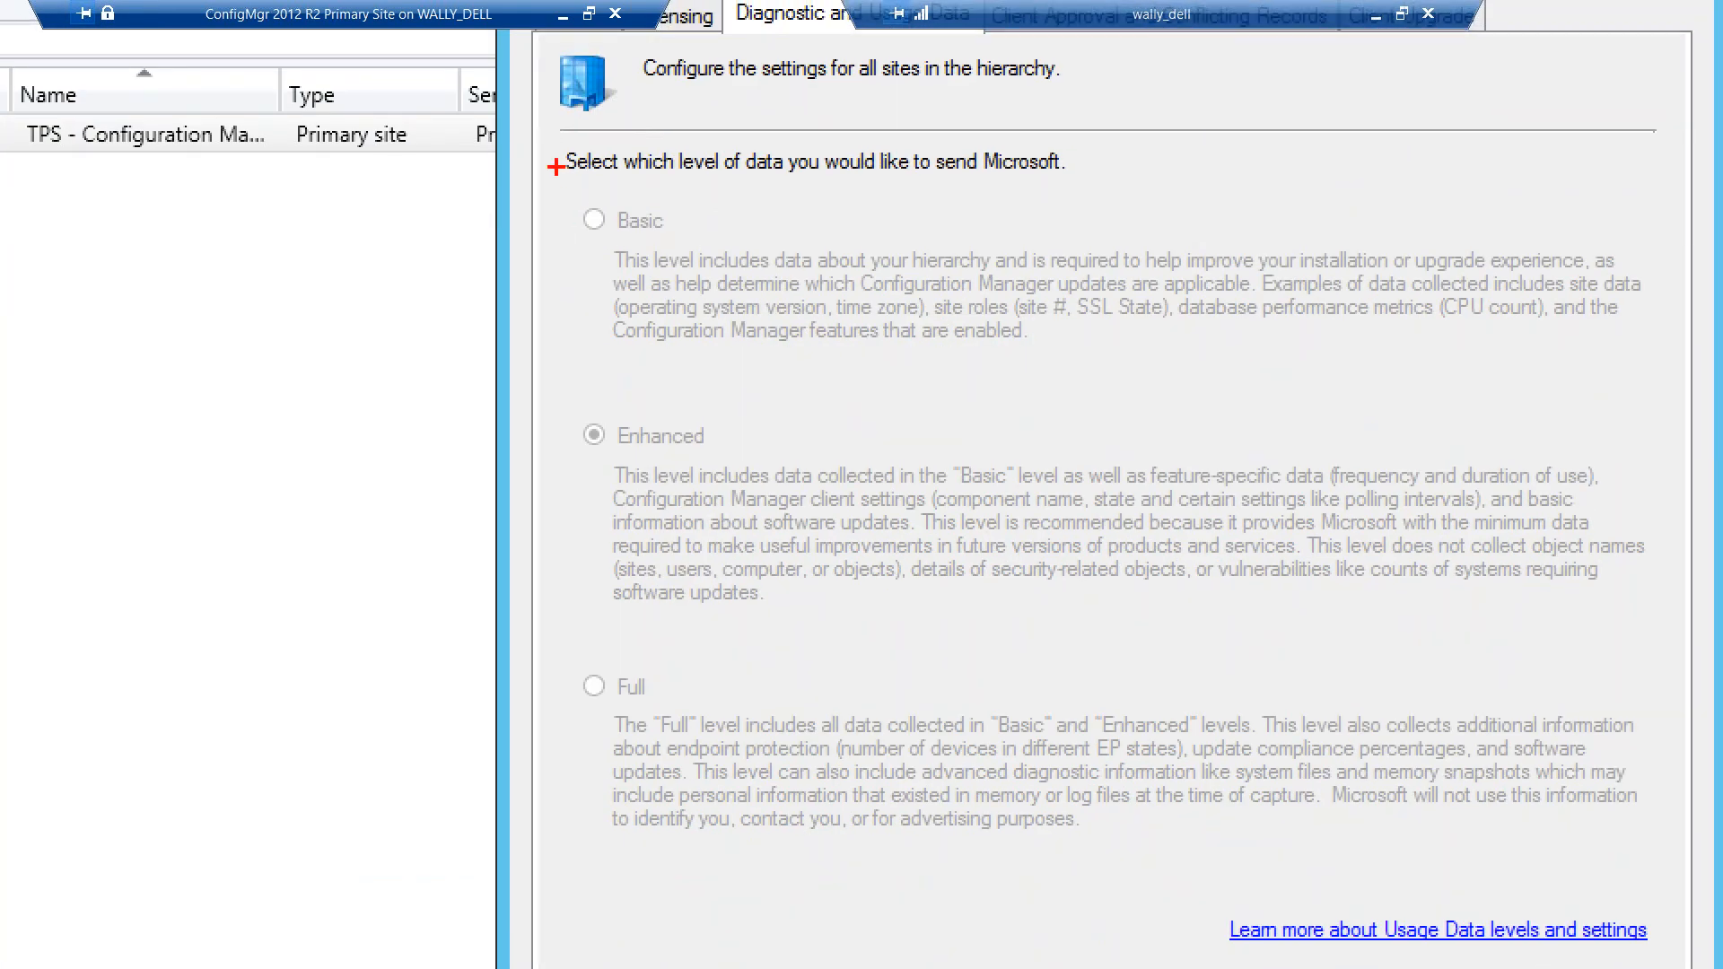
mouse_move(555, 167)
mouse_down()
mouse_move(558, 210)
mouse_move(742, 580)
mouse_move(818, 869)
mouse_up()
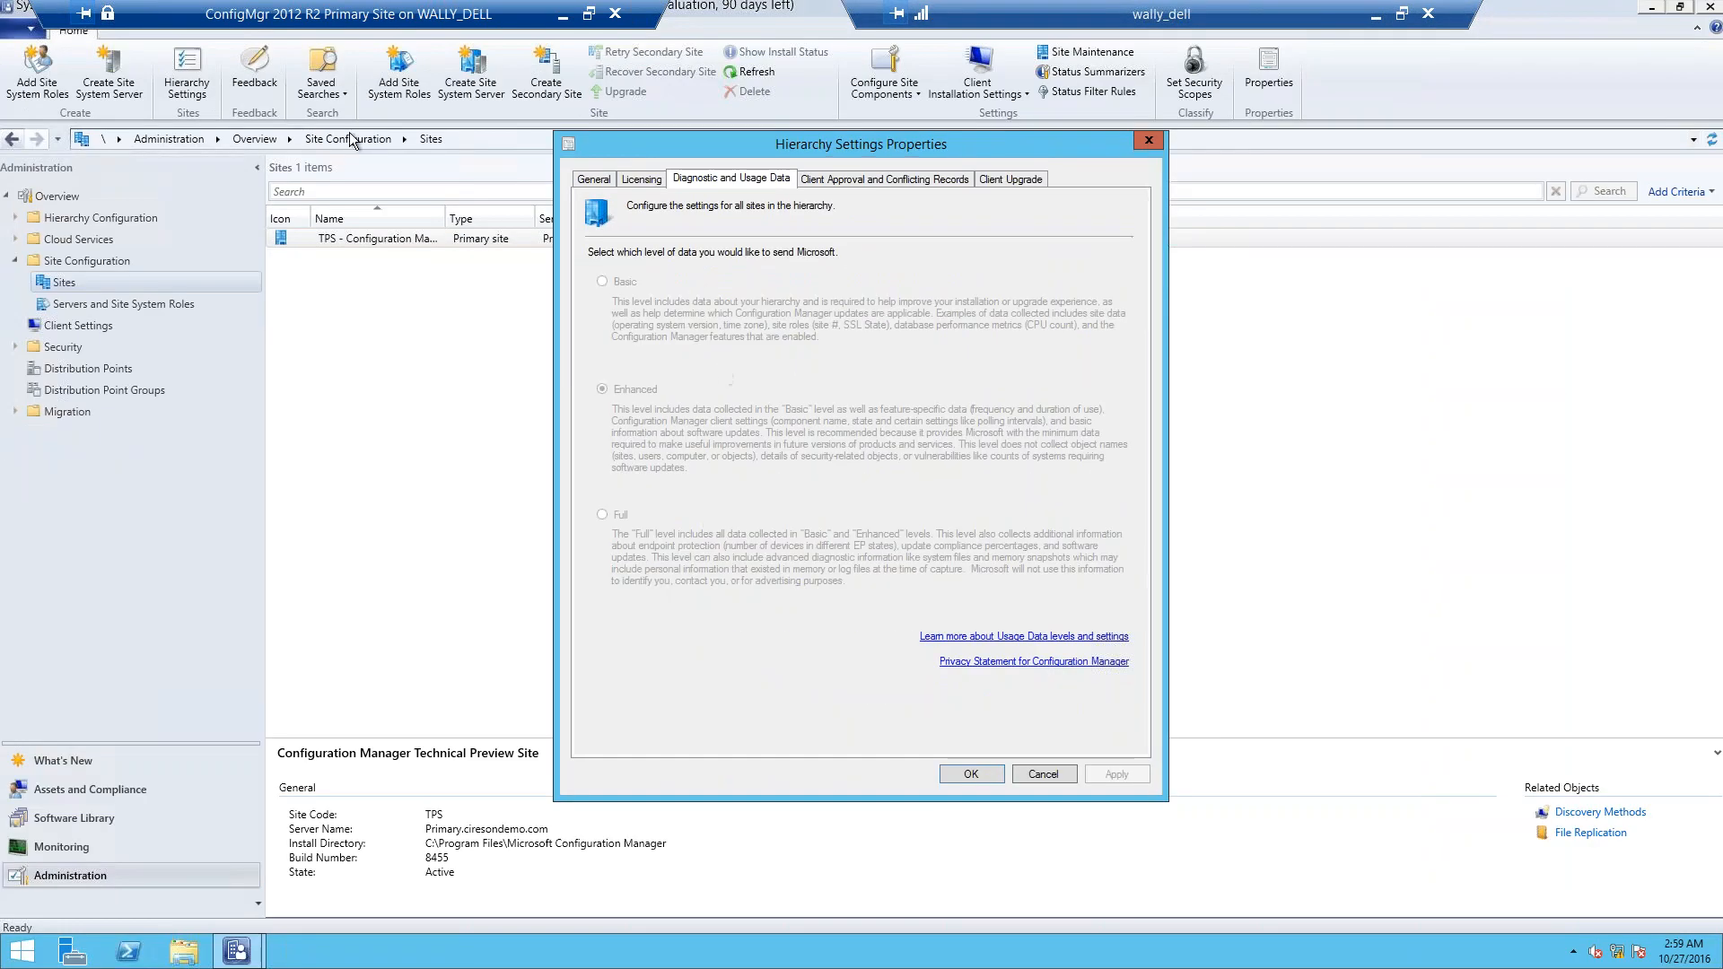
- Check the console's application commands for privacy and usage data, and compare them with the LTSB 1606 console on the Tech Preview Primary Site virtual machine
click(30, 34)
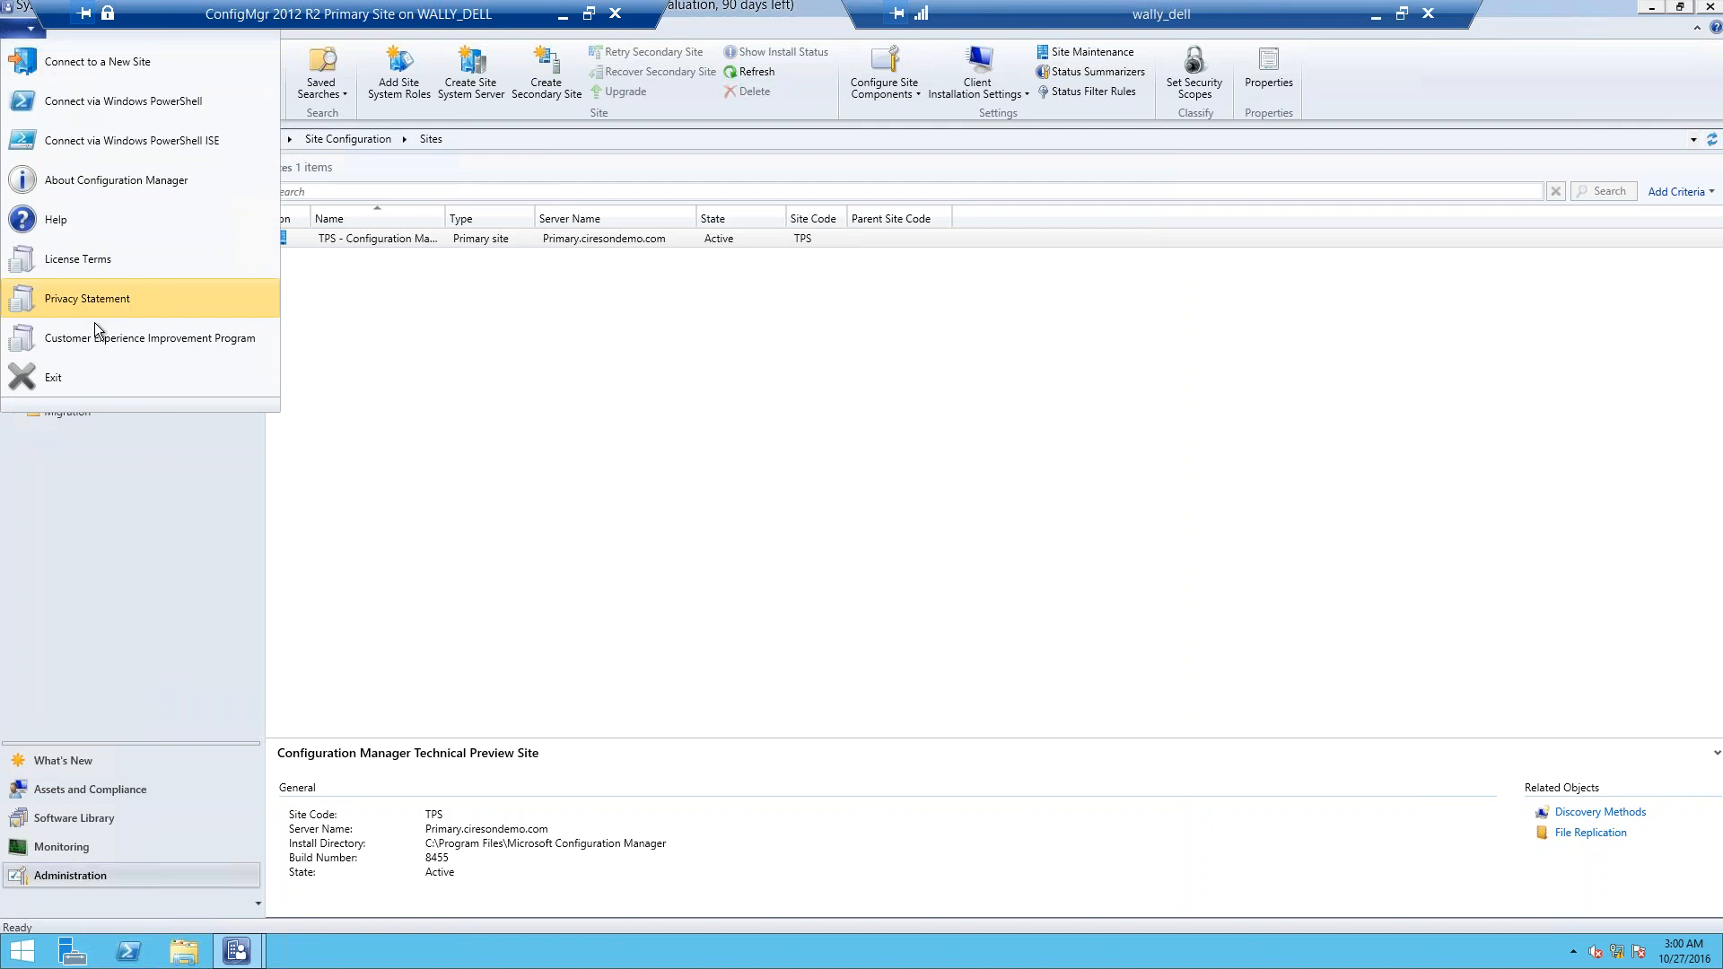
click(153, 347)
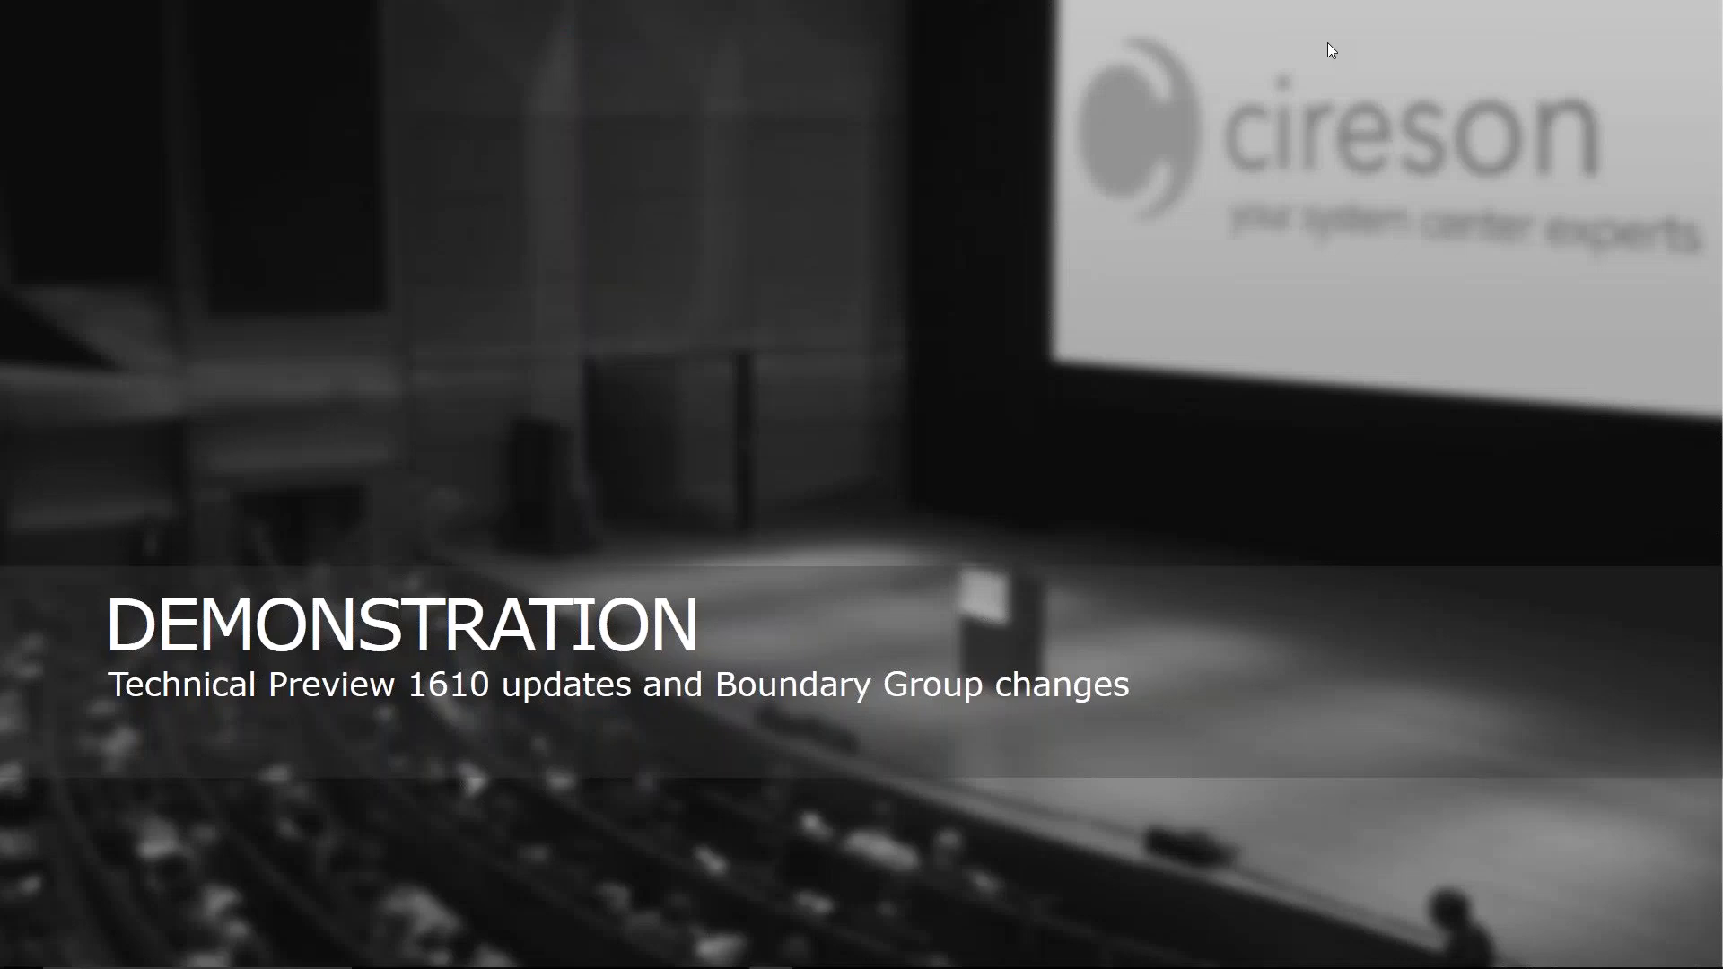
key(alt+Tab)
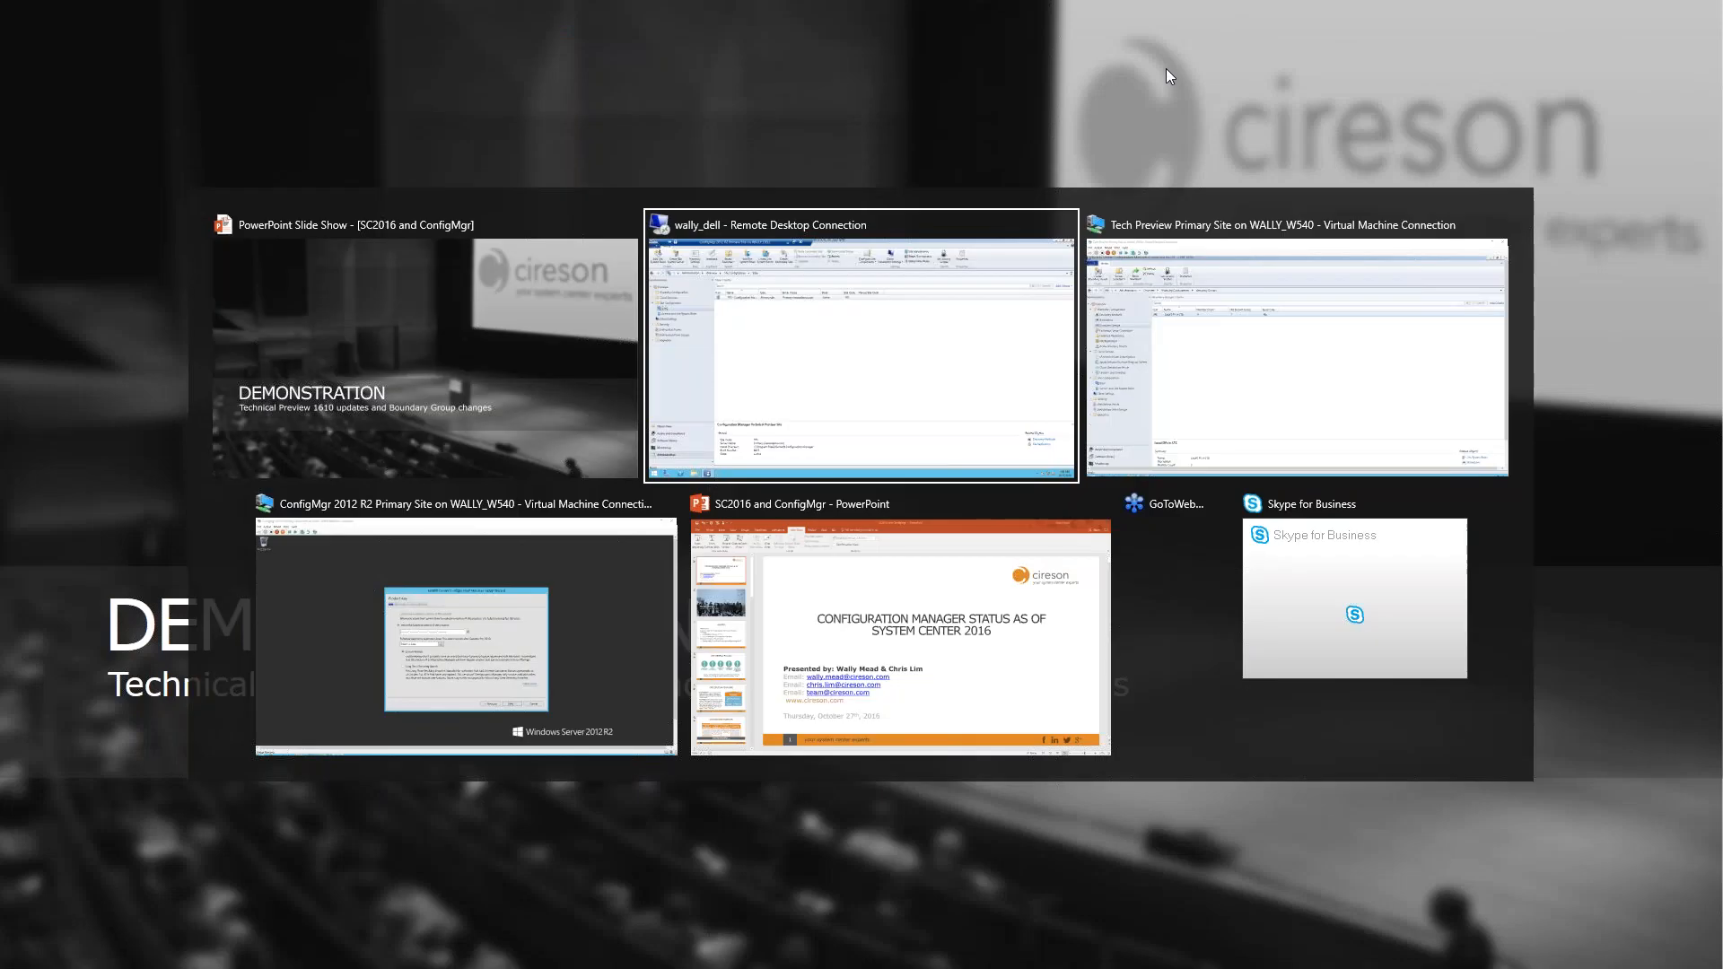
key(Tab)
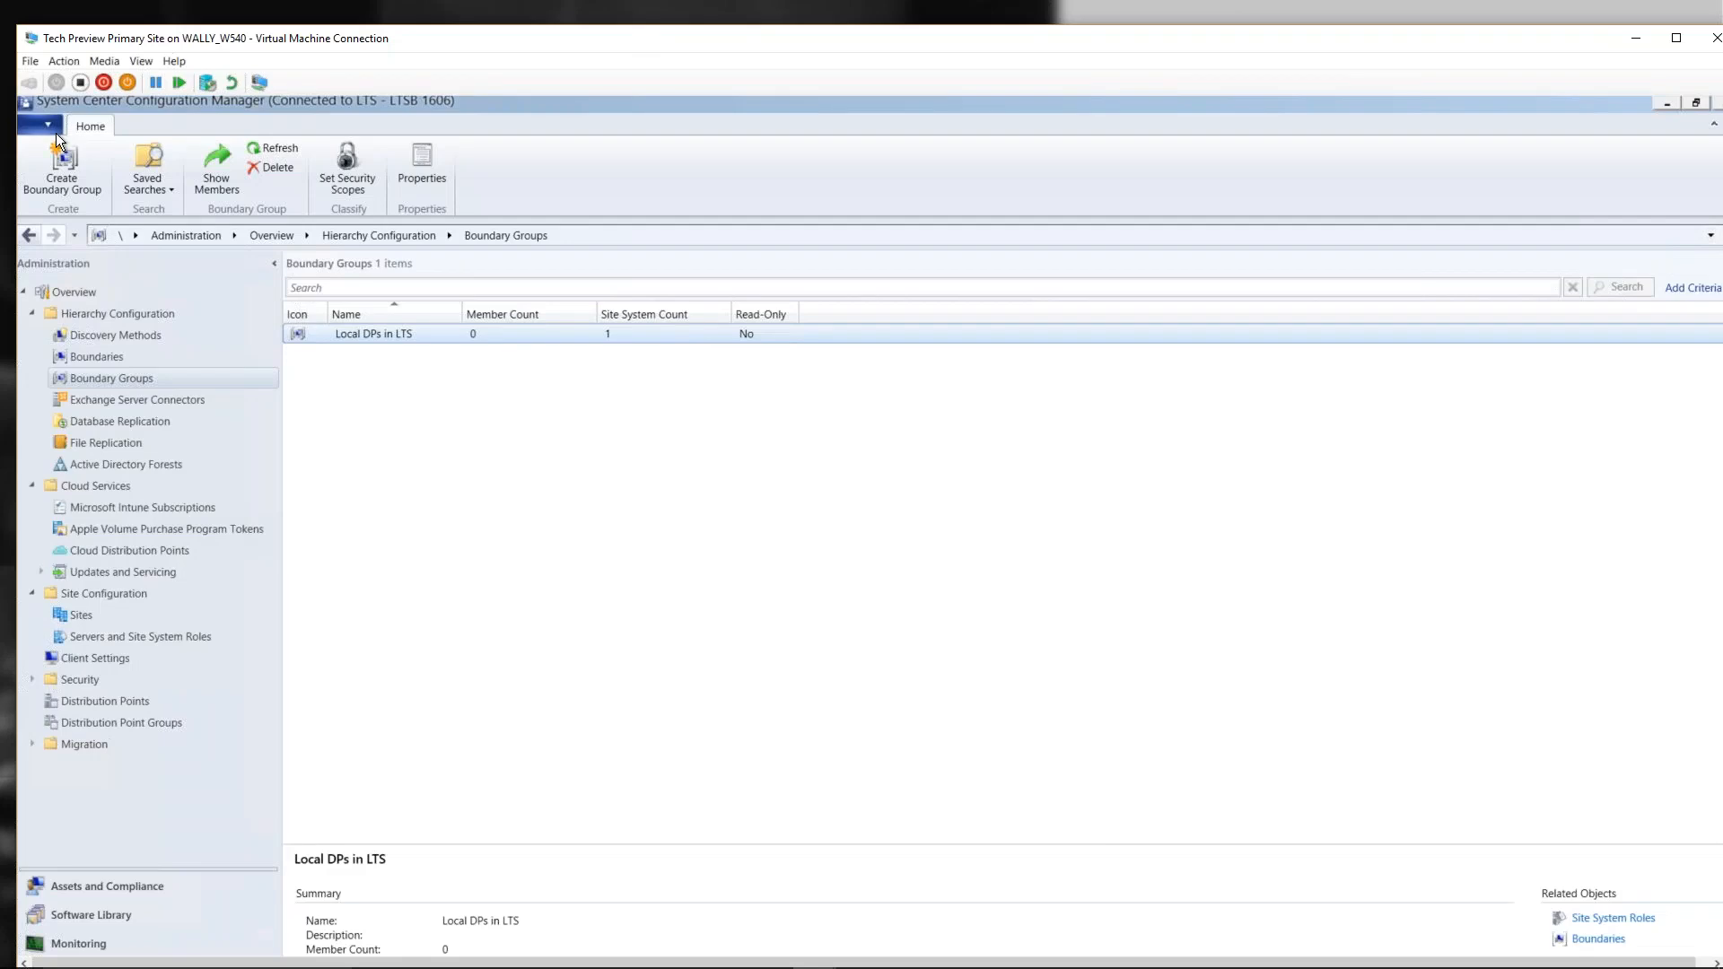
click(48, 127)
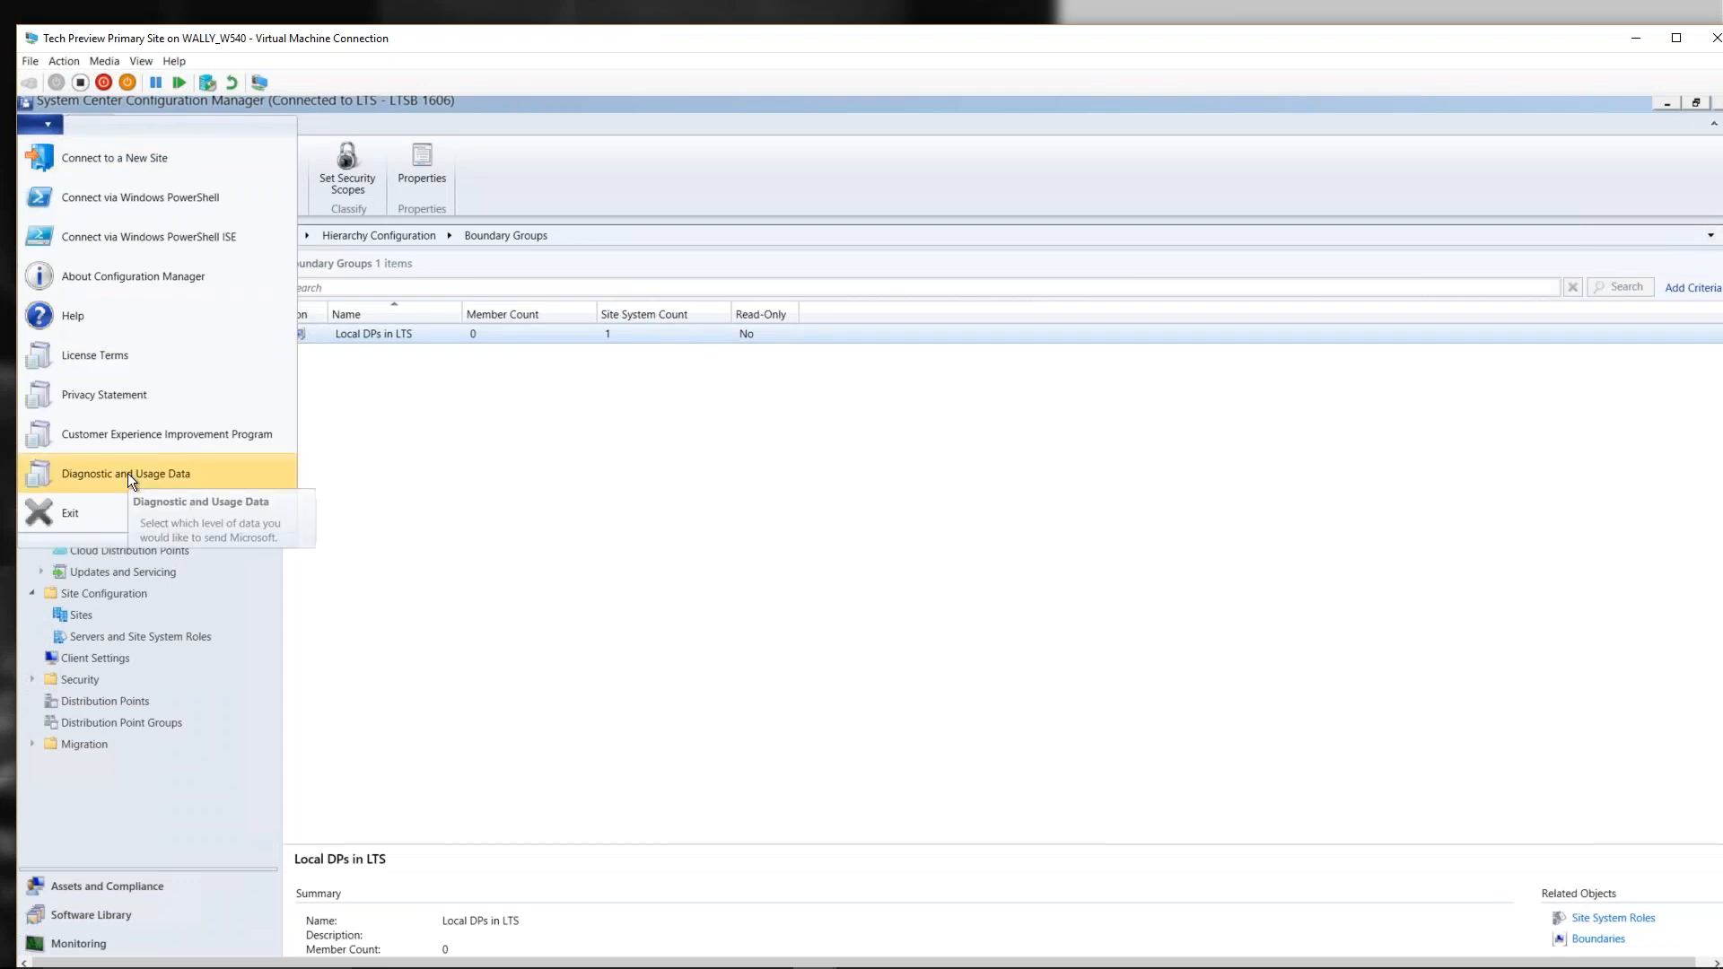
- Open the LTSB 1606 console's Diagnostic and Usage Data settings, review the Basic, Enhanced and Full levels, and close them without changes
key(ctrl+1)
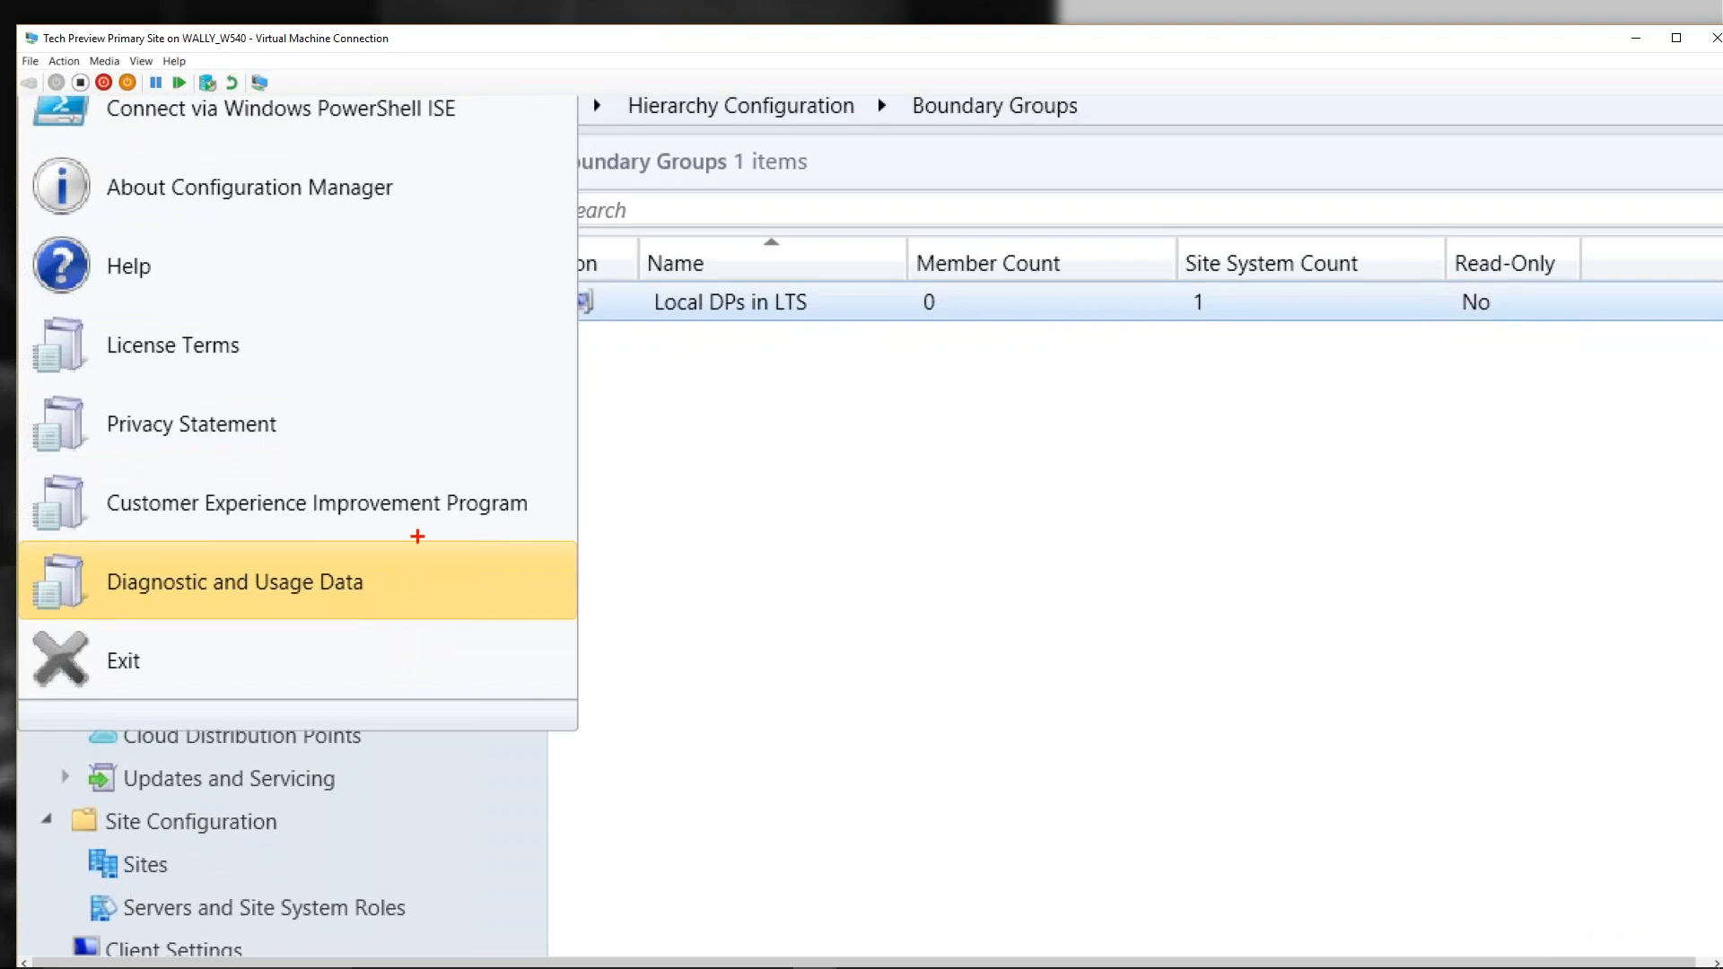
drag(393, 613, 425, 646)
key(Escape)
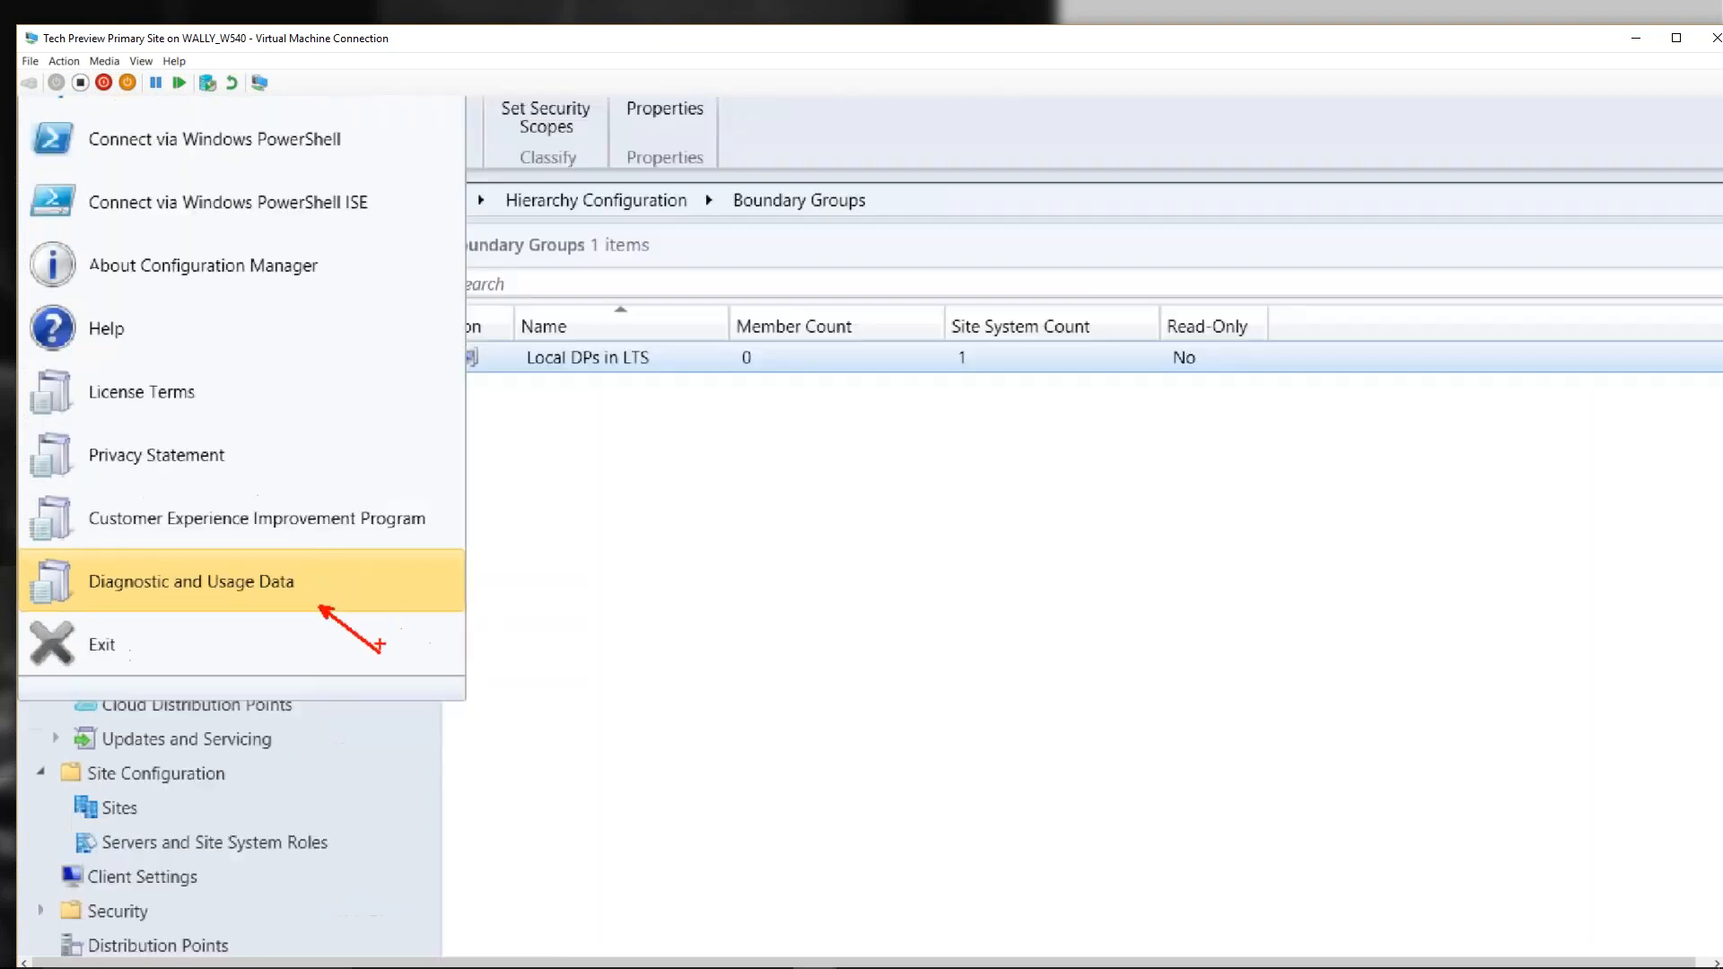
click(47, 124)
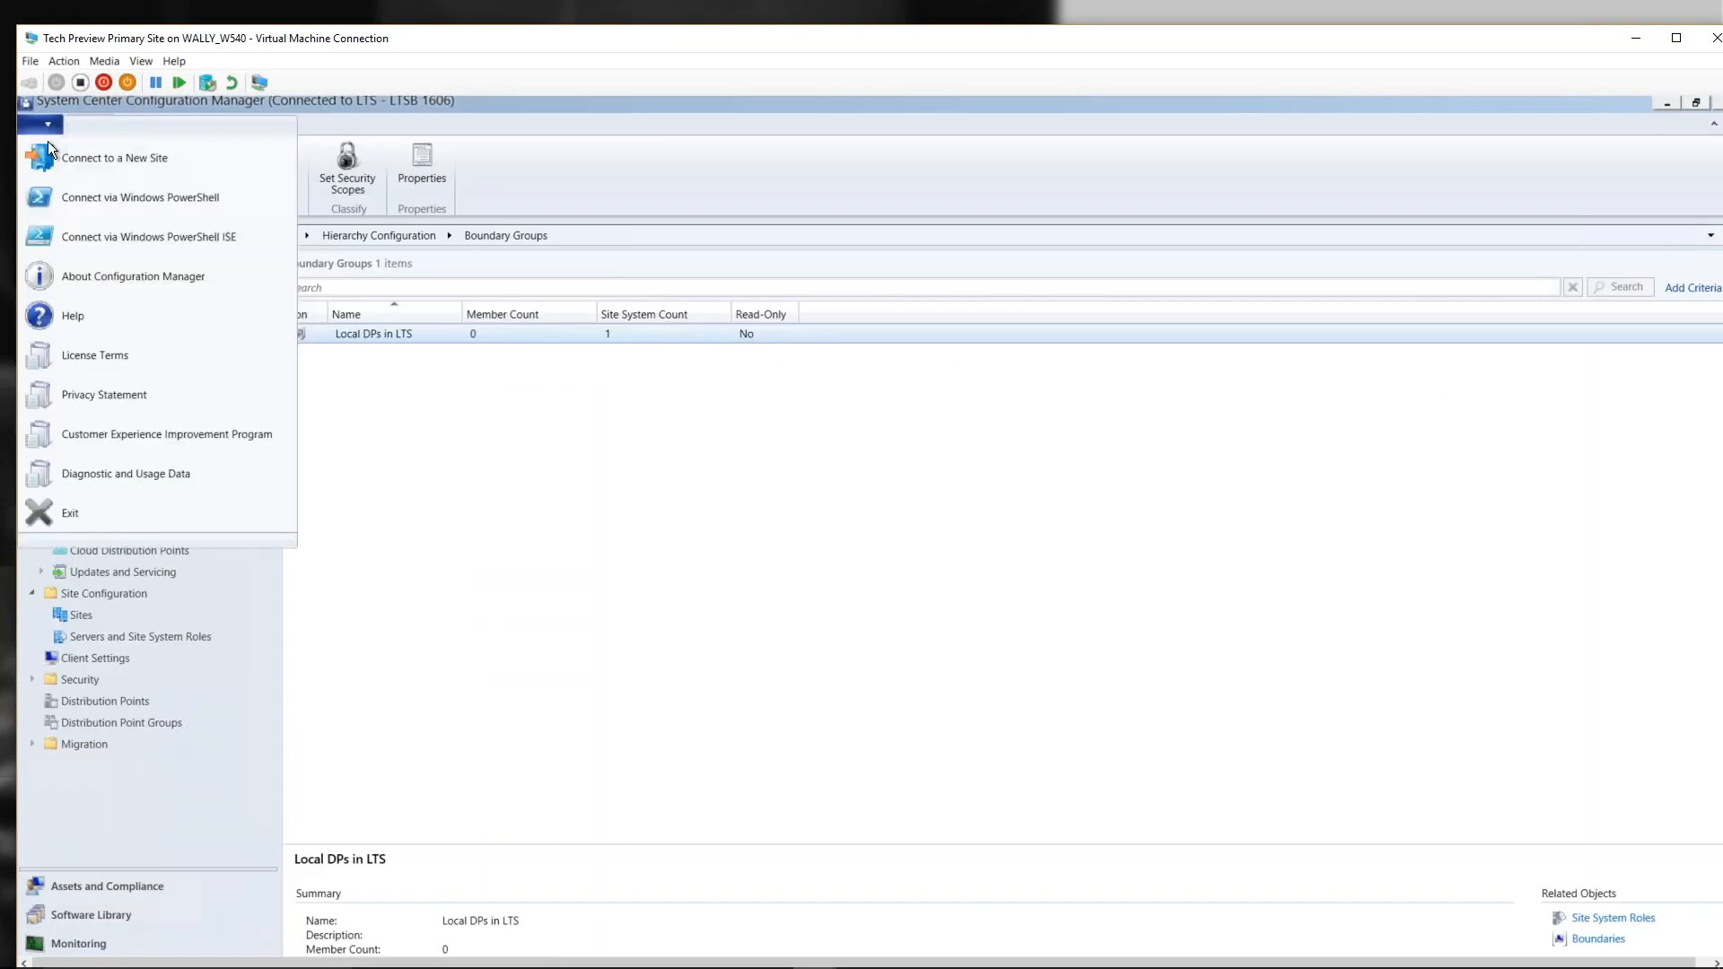
click(110, 485)
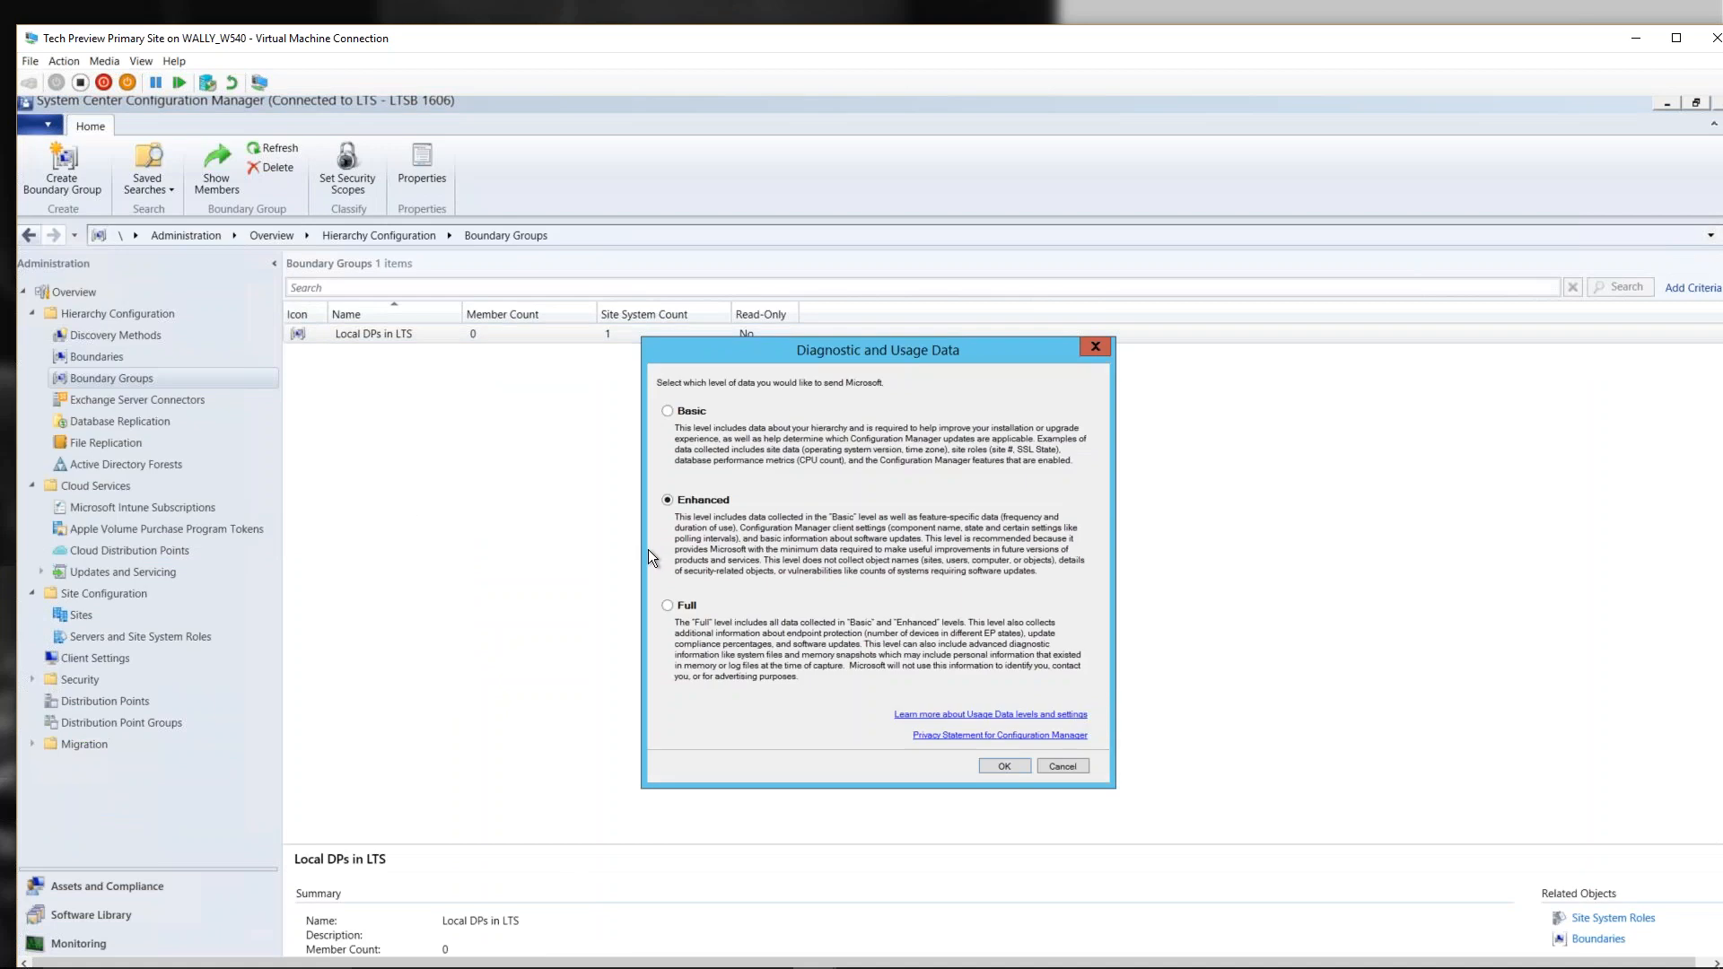
key(ctrl+1)
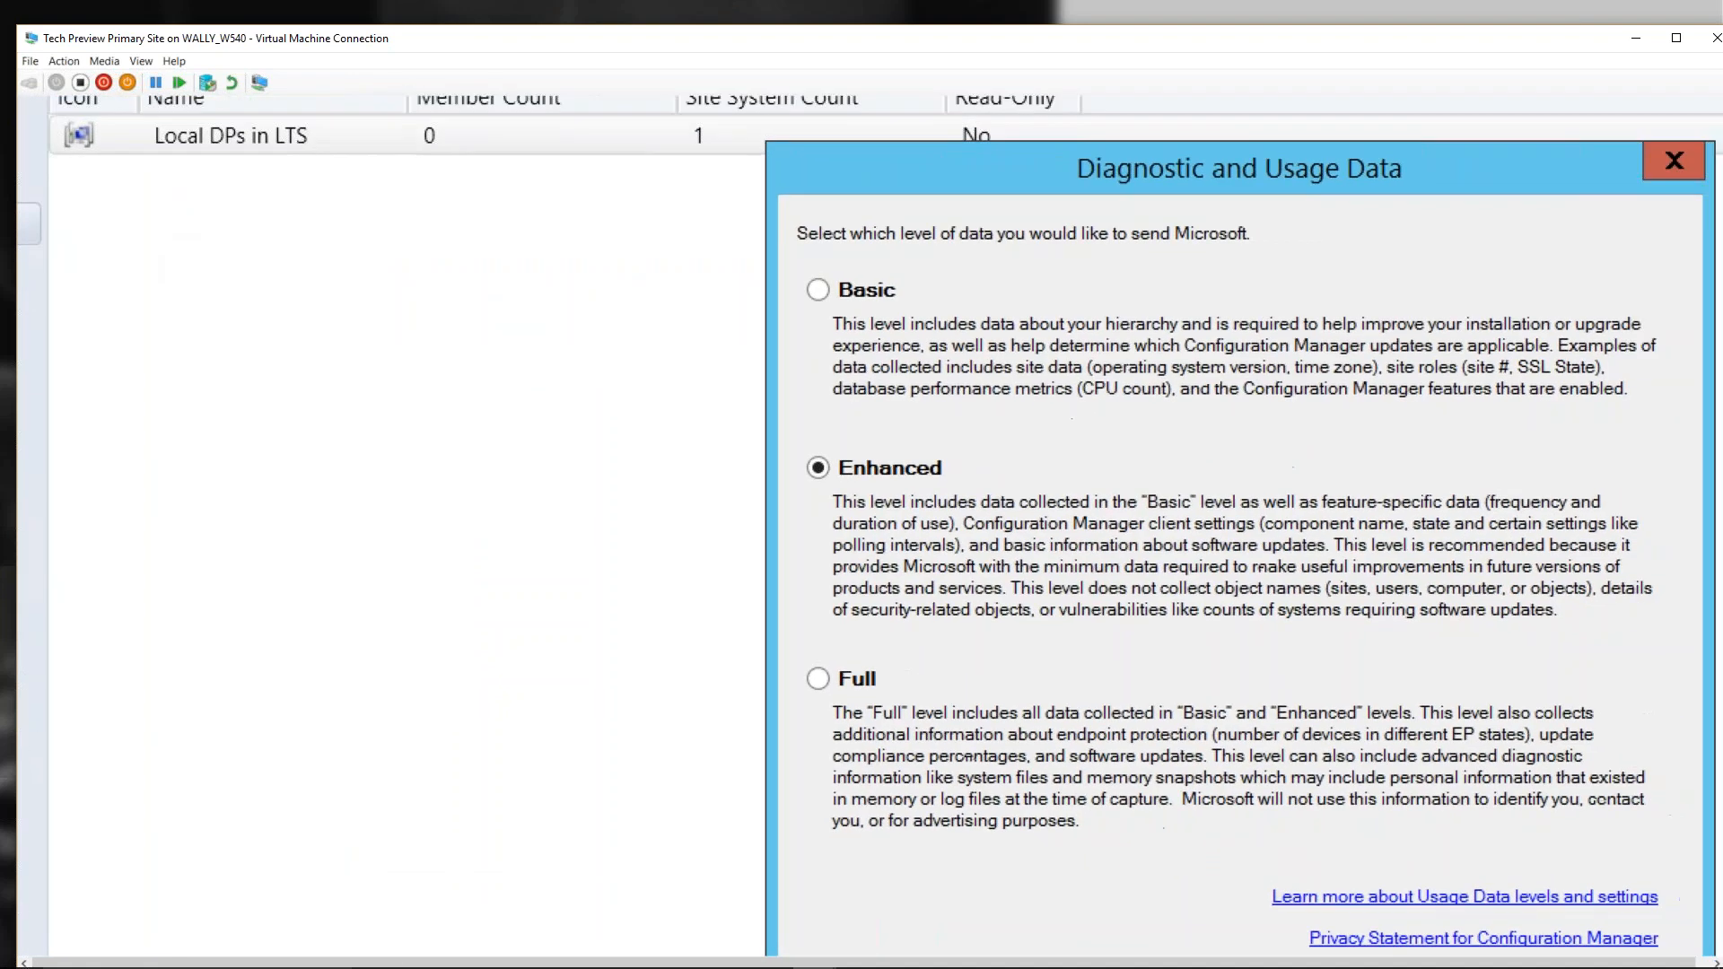
click(764, 378)
drag(806, 431, 678, 430)
drag(859, 249, 996, 192)
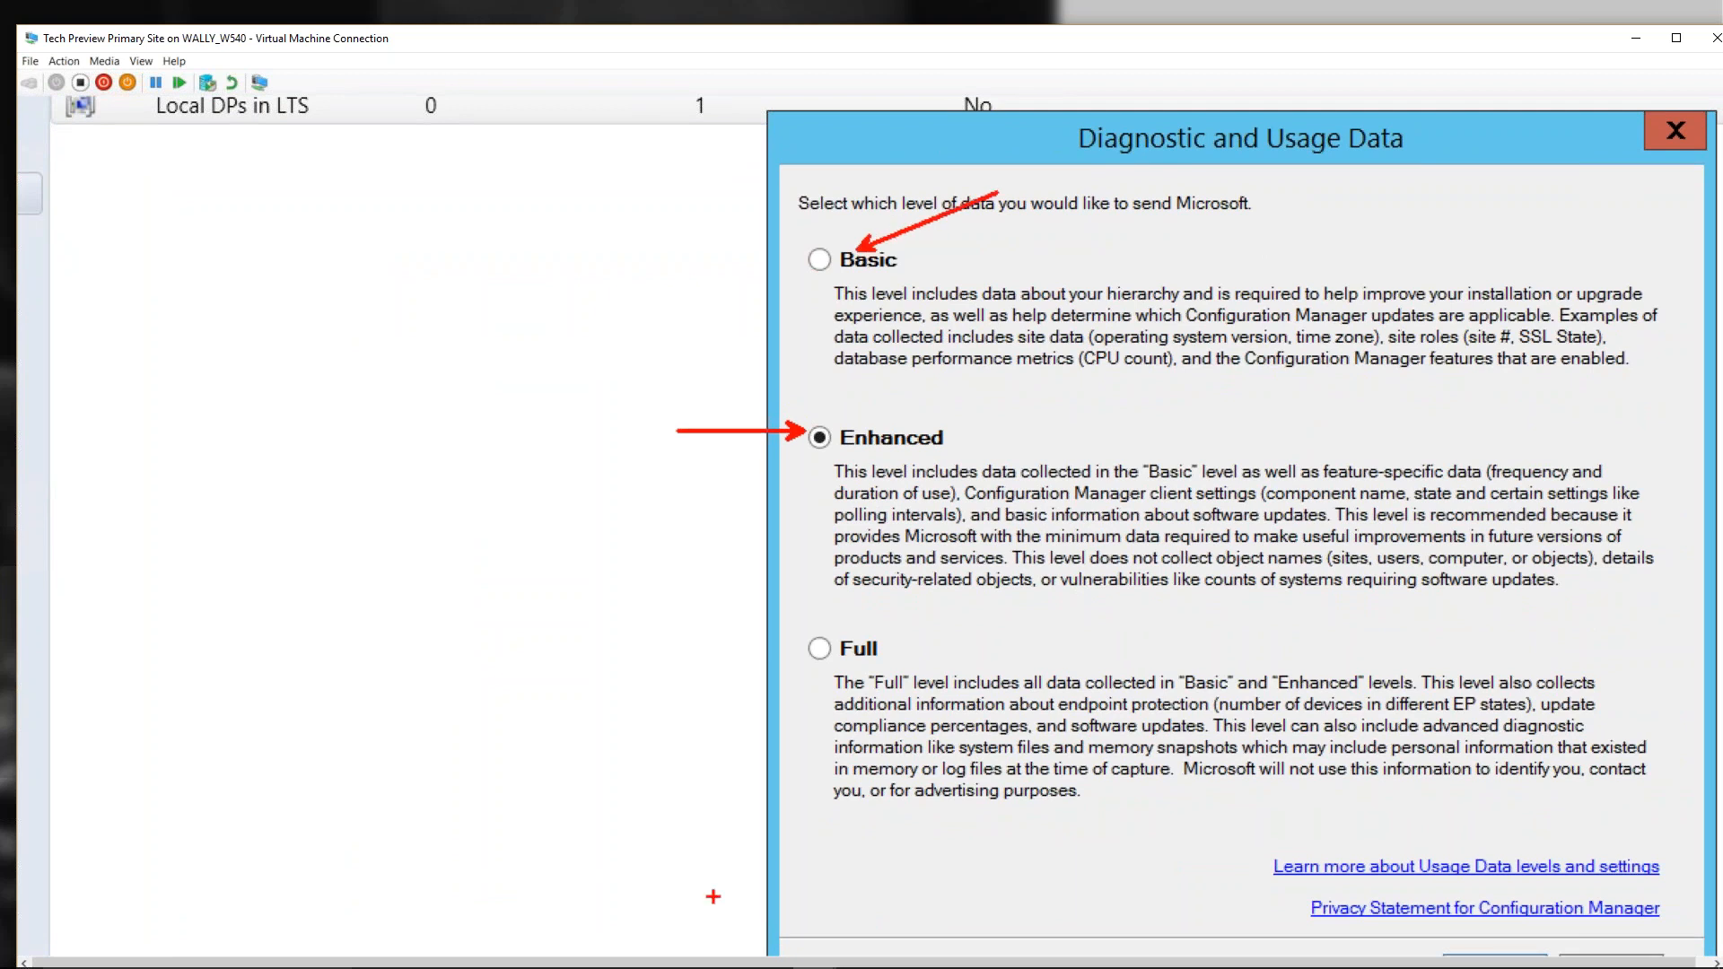
drag(797, 676, 639, 711)
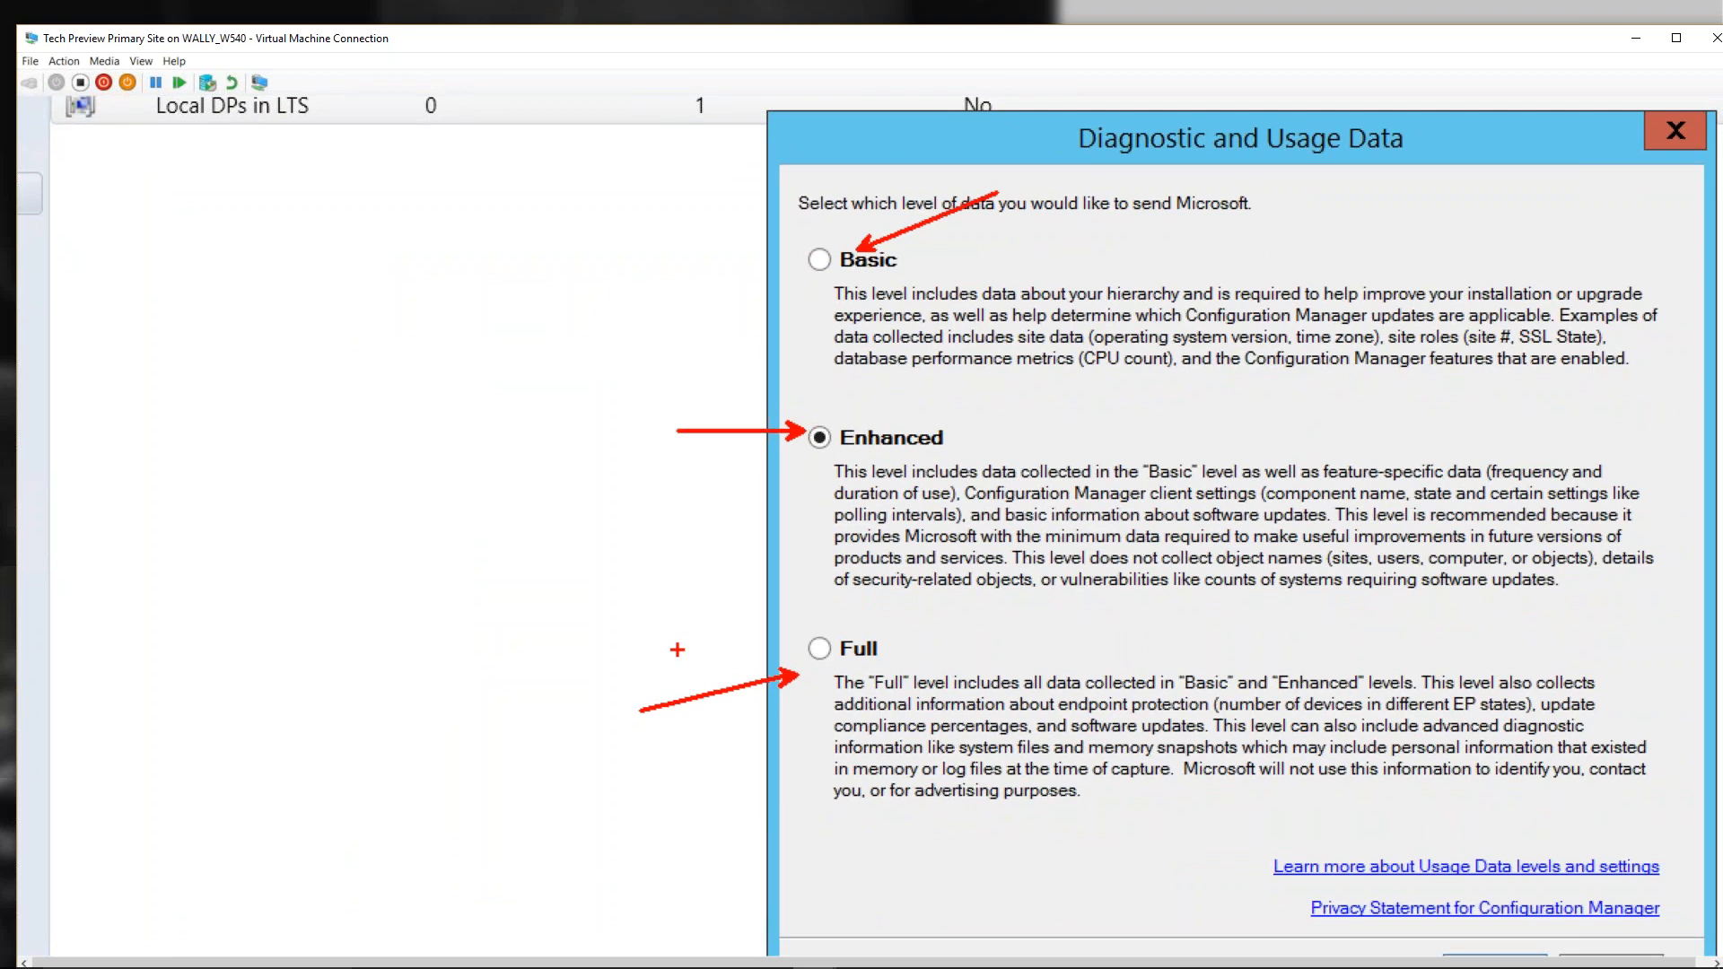
key(Escape)
key(Escape)
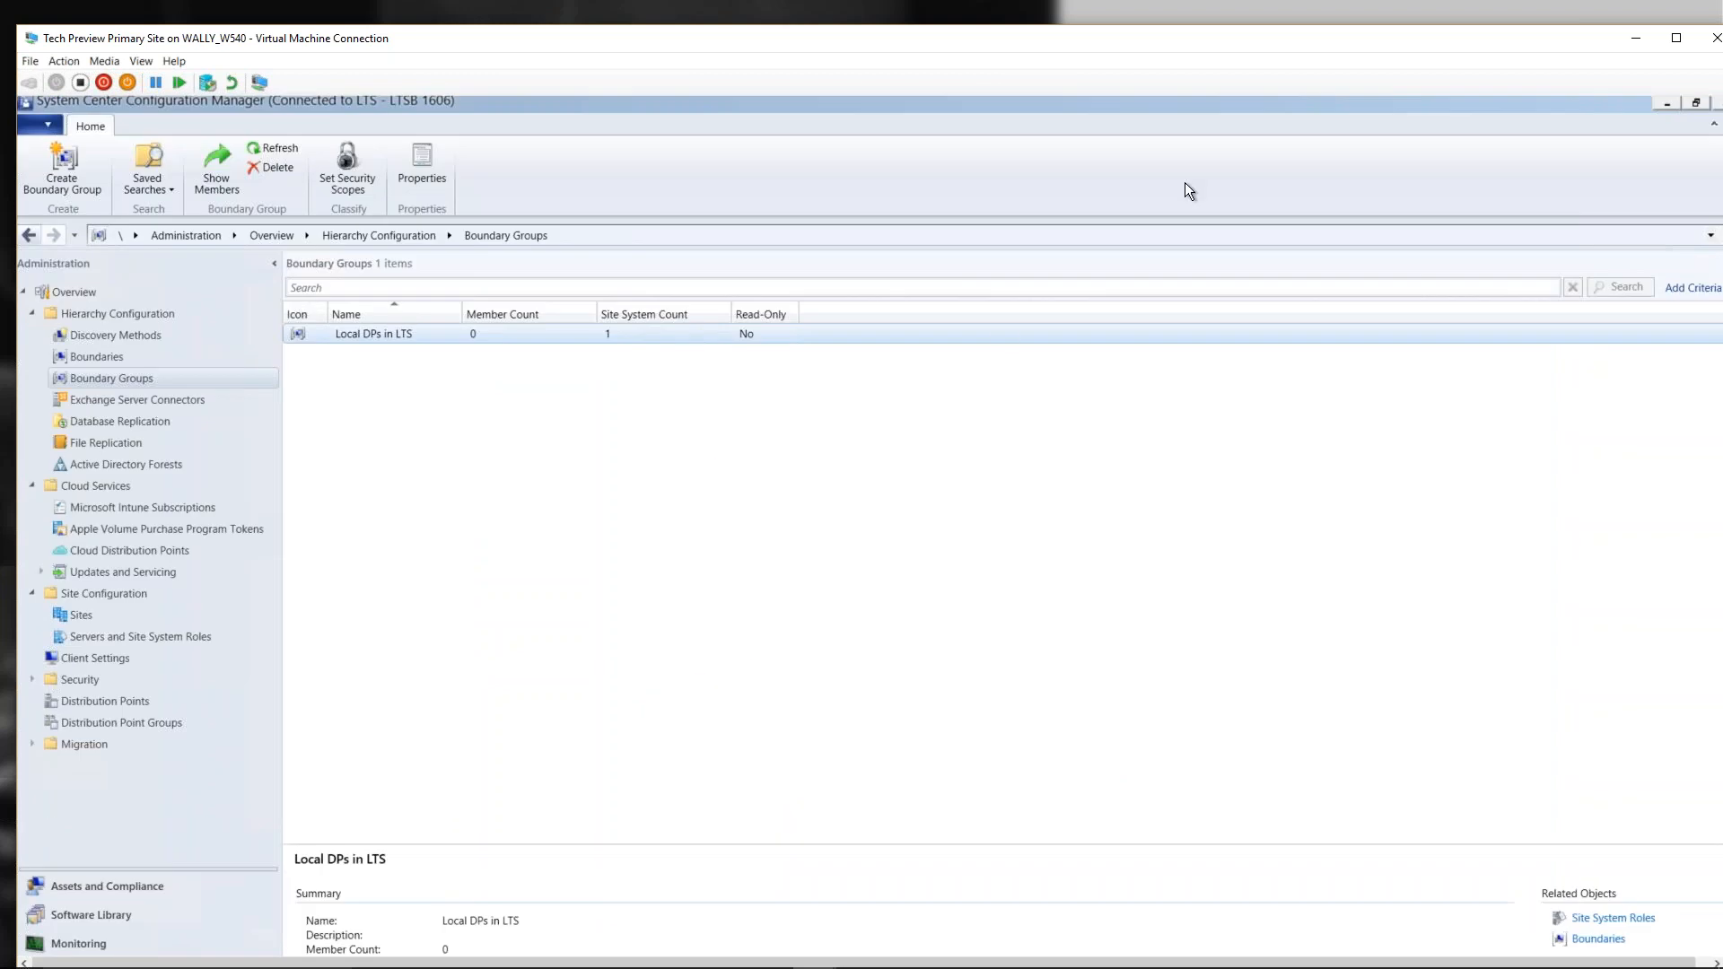
- Switch to the Technical Preview console on wally_dell and open the Client Upgrade options of the Hierarchy Settings
click(1635, 38)
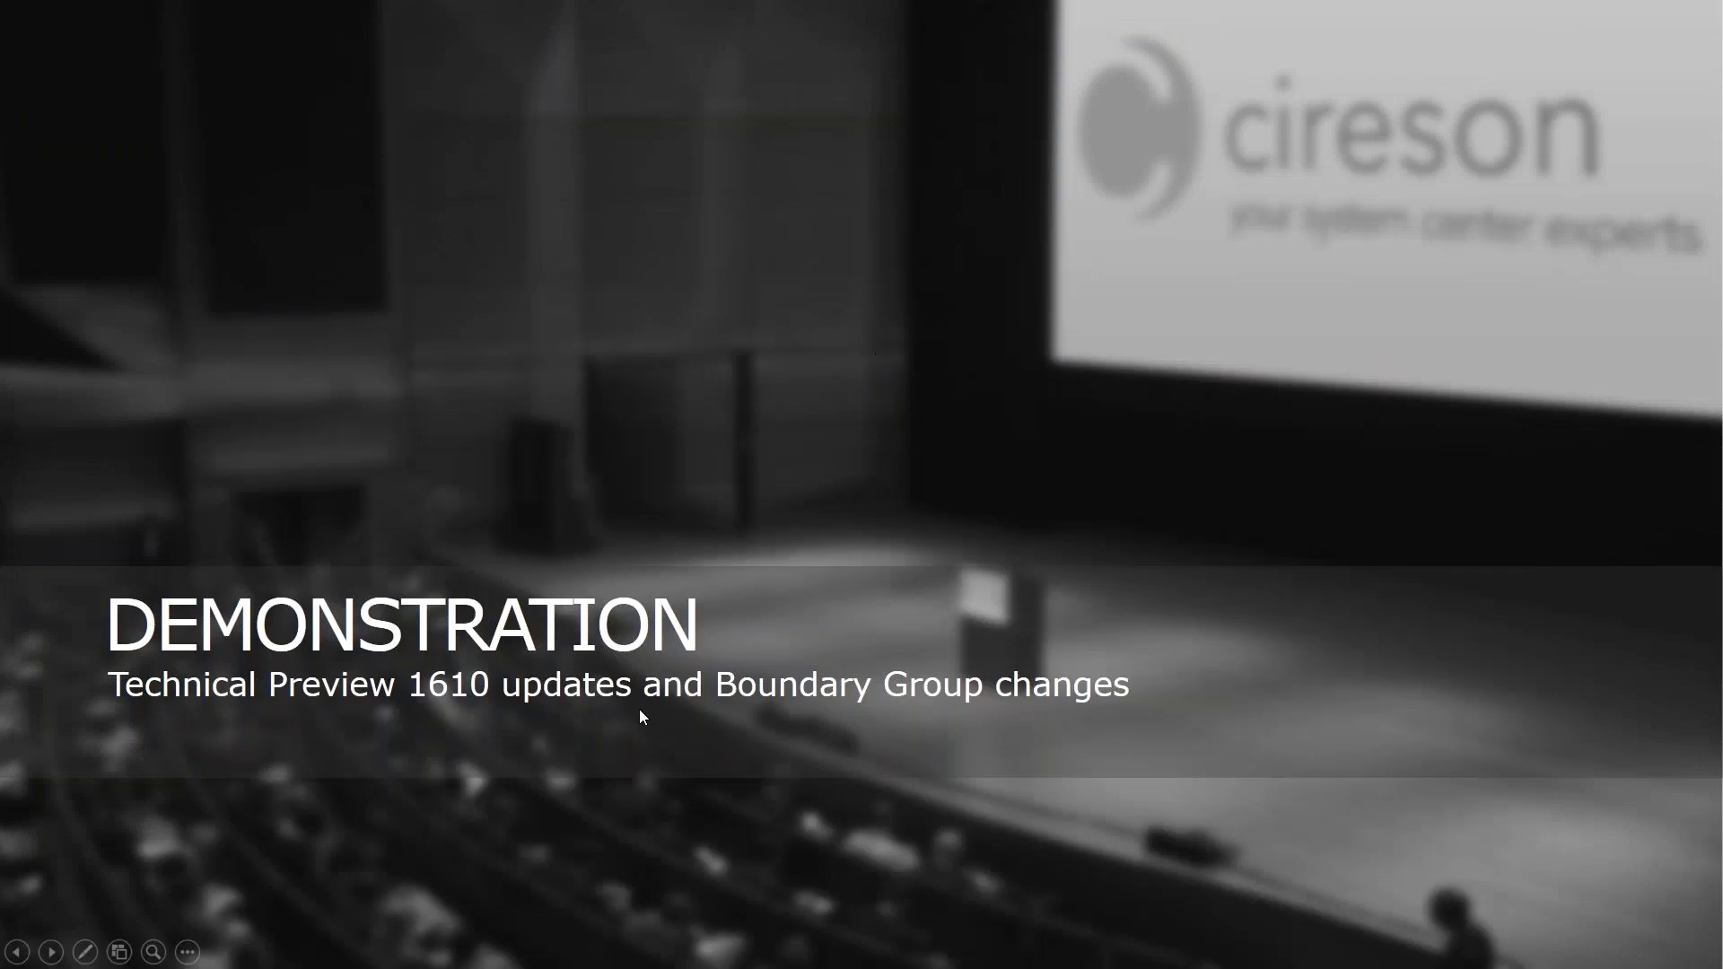
key(alt+Tab)
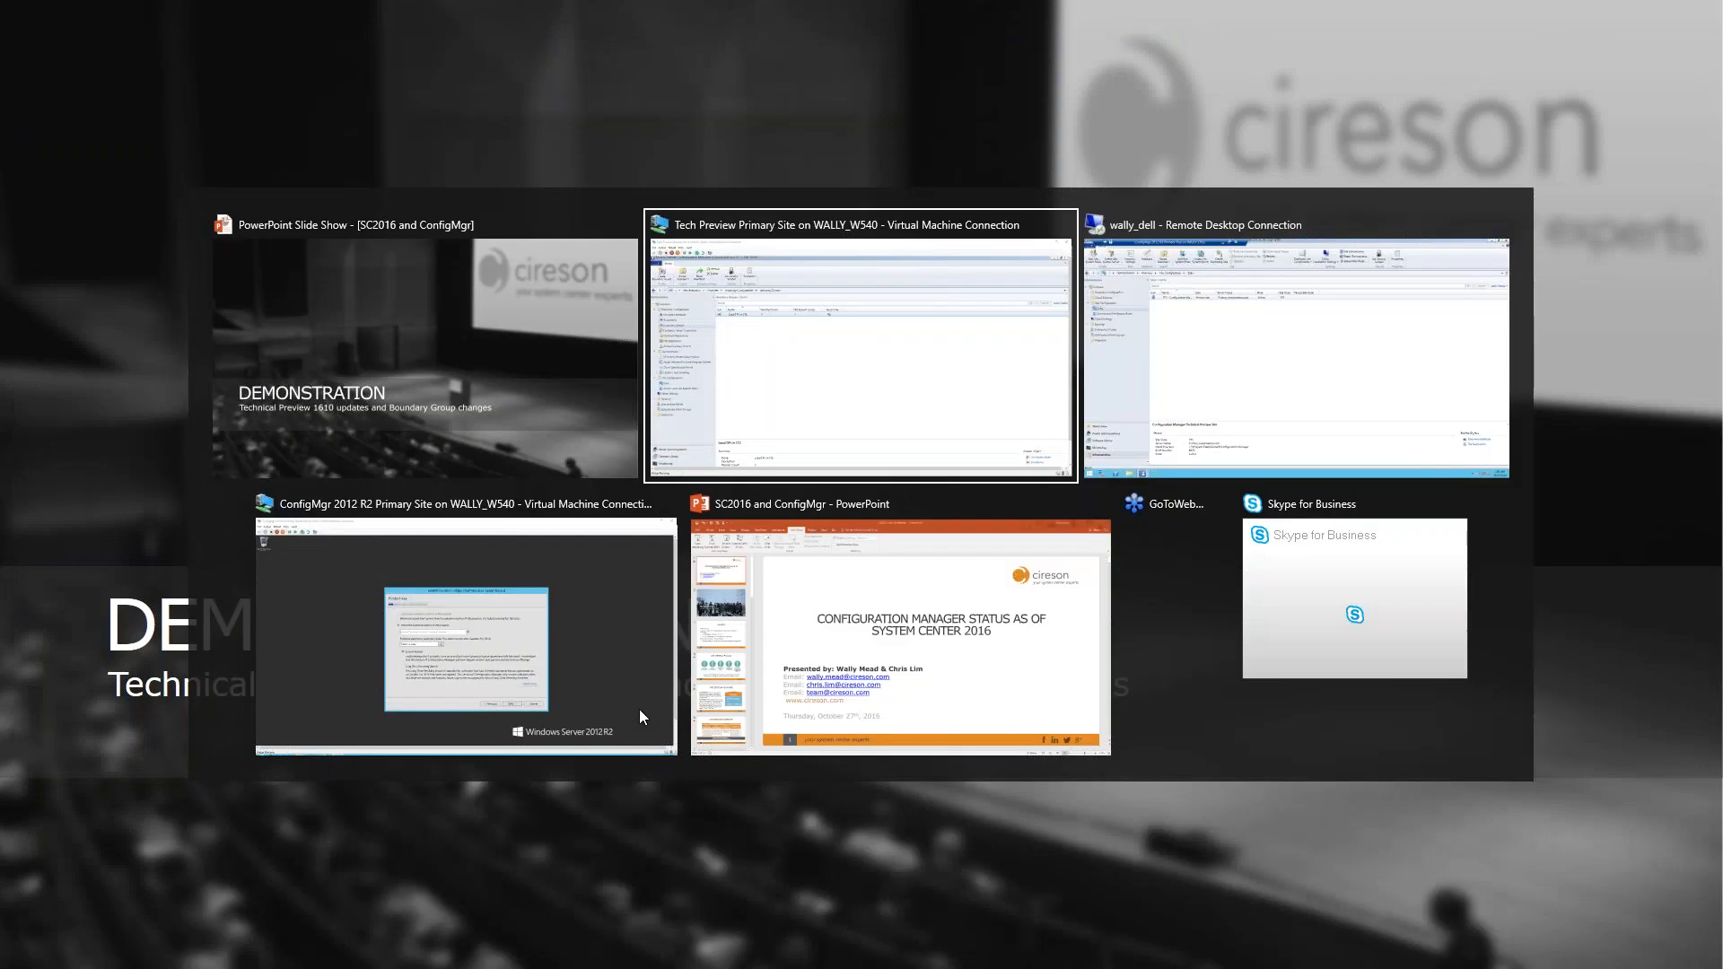
key(alt+Tab)
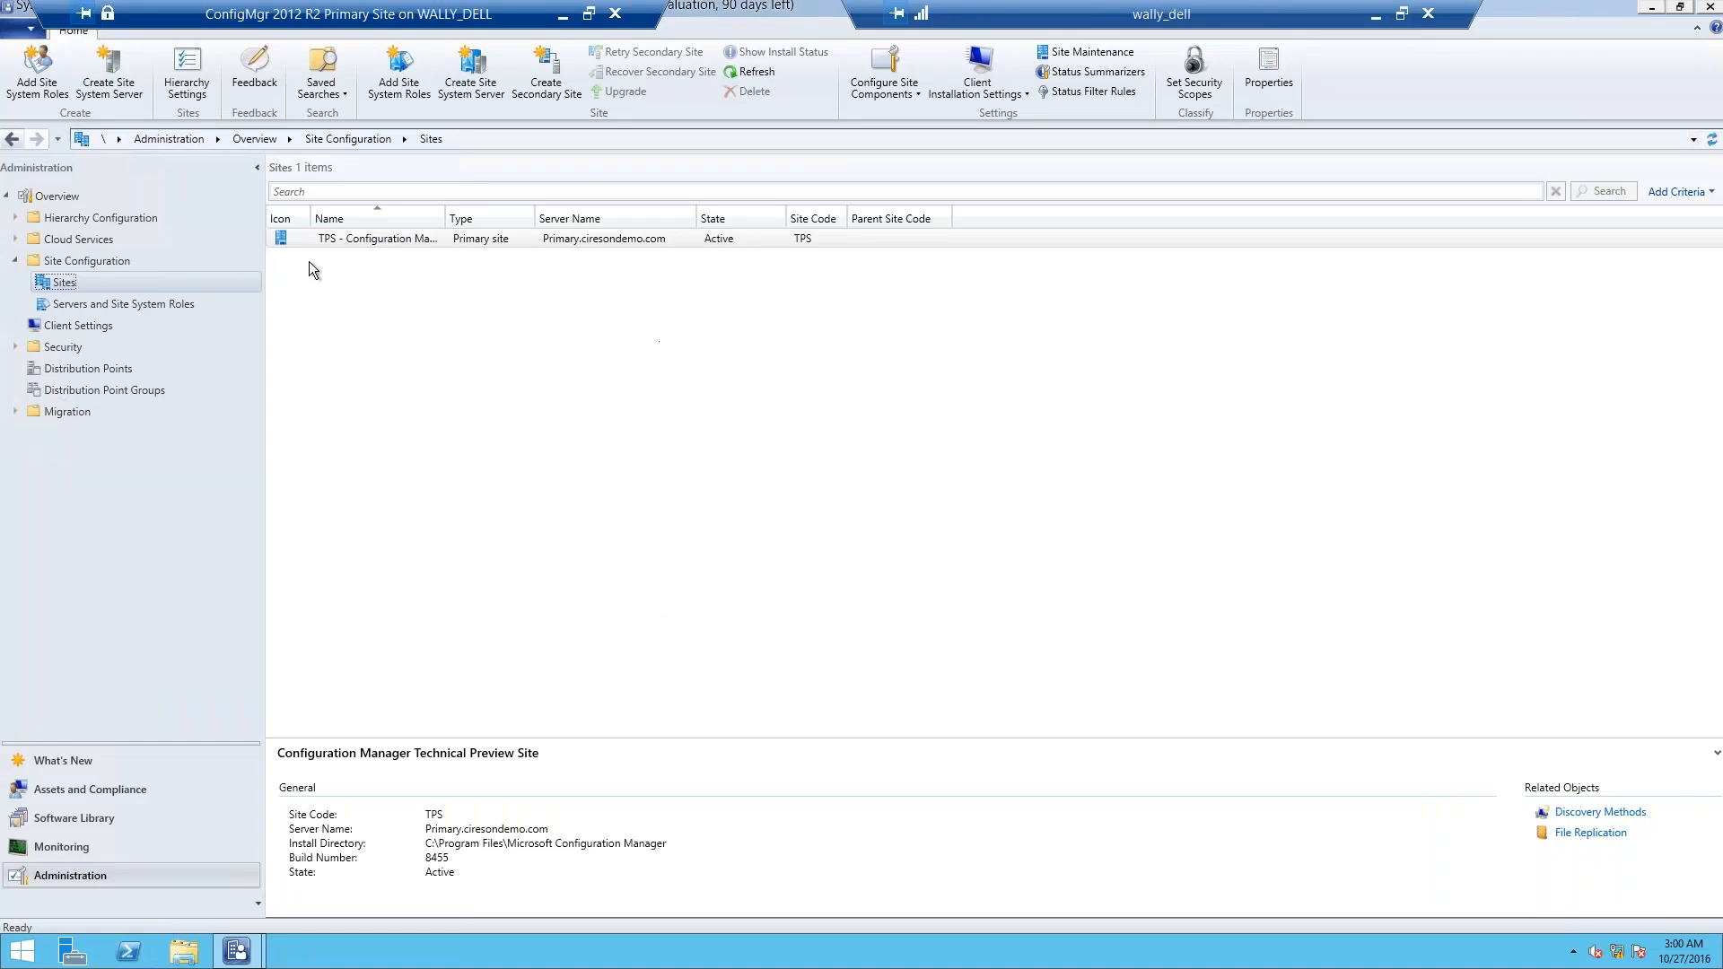
click(190, 81)
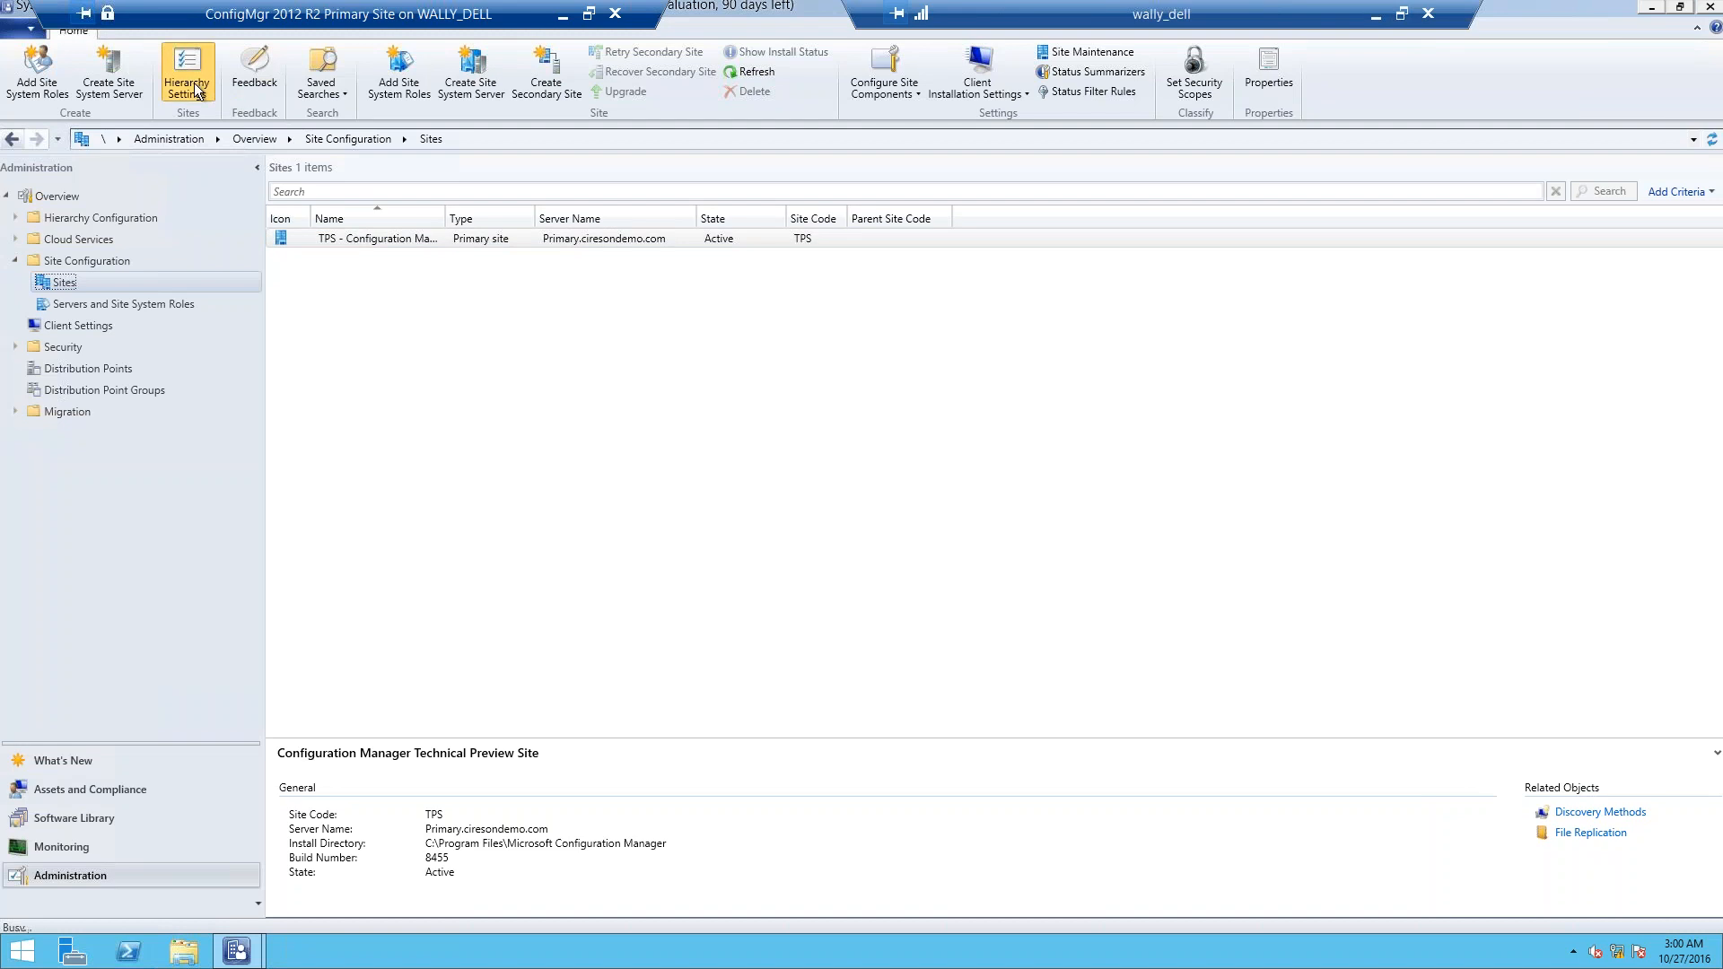
click(1009, 180)
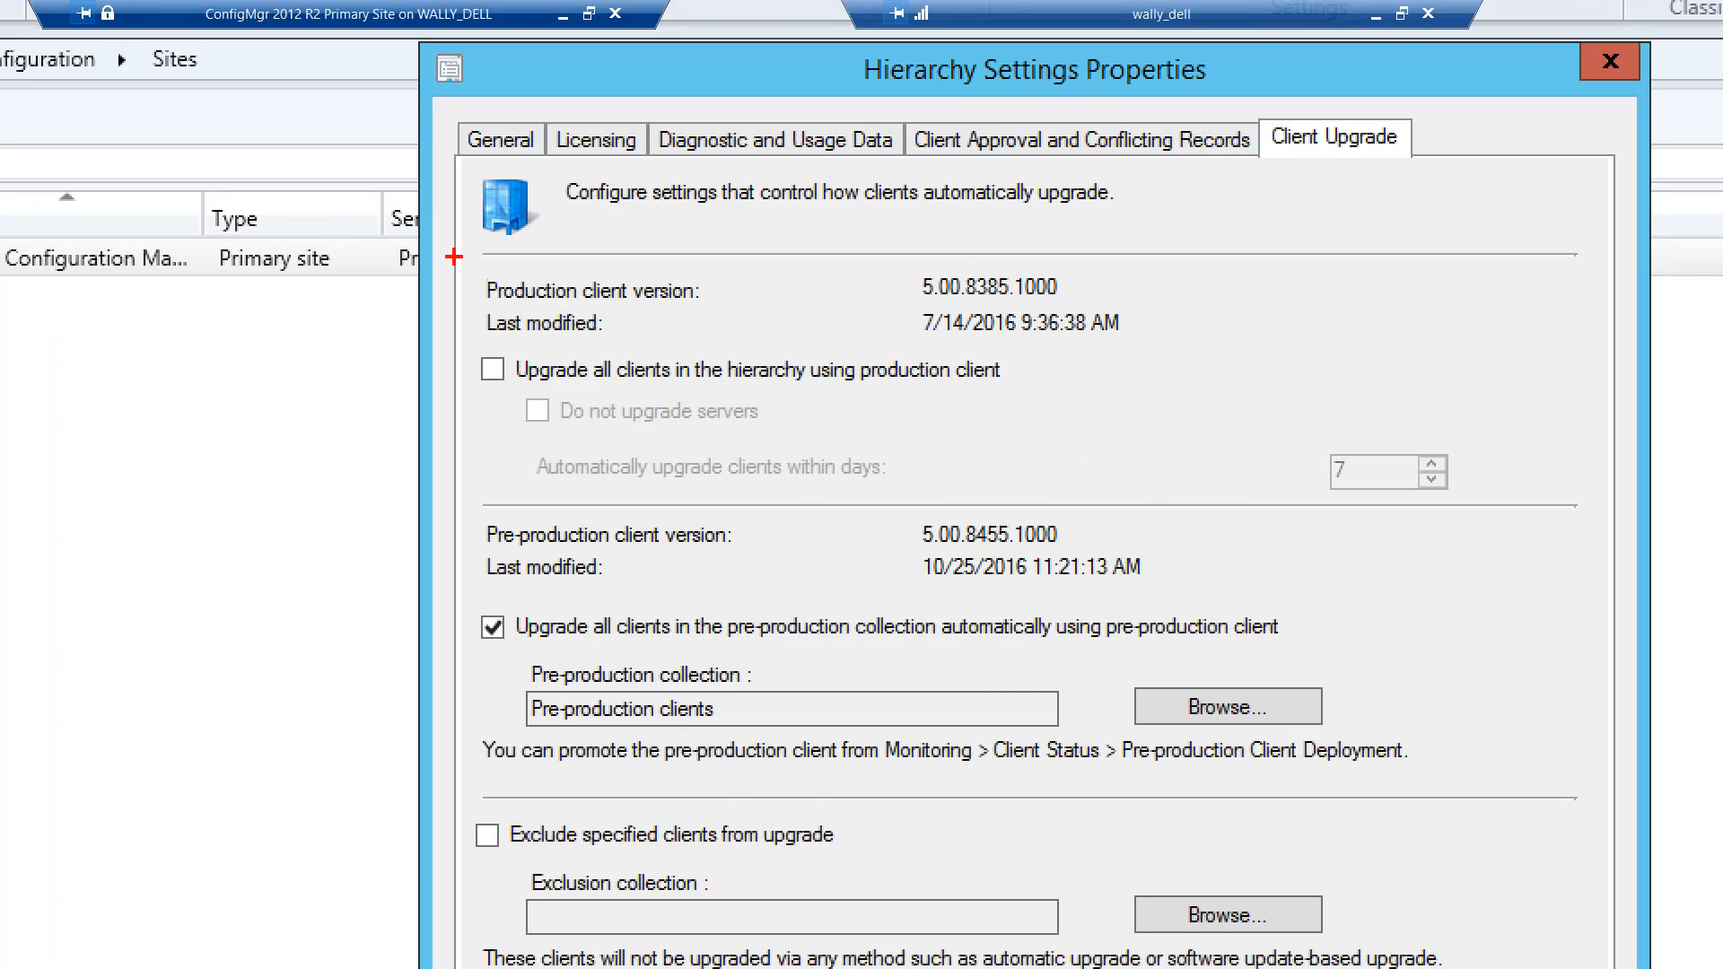
drag(1371, 536, 1494, 518)
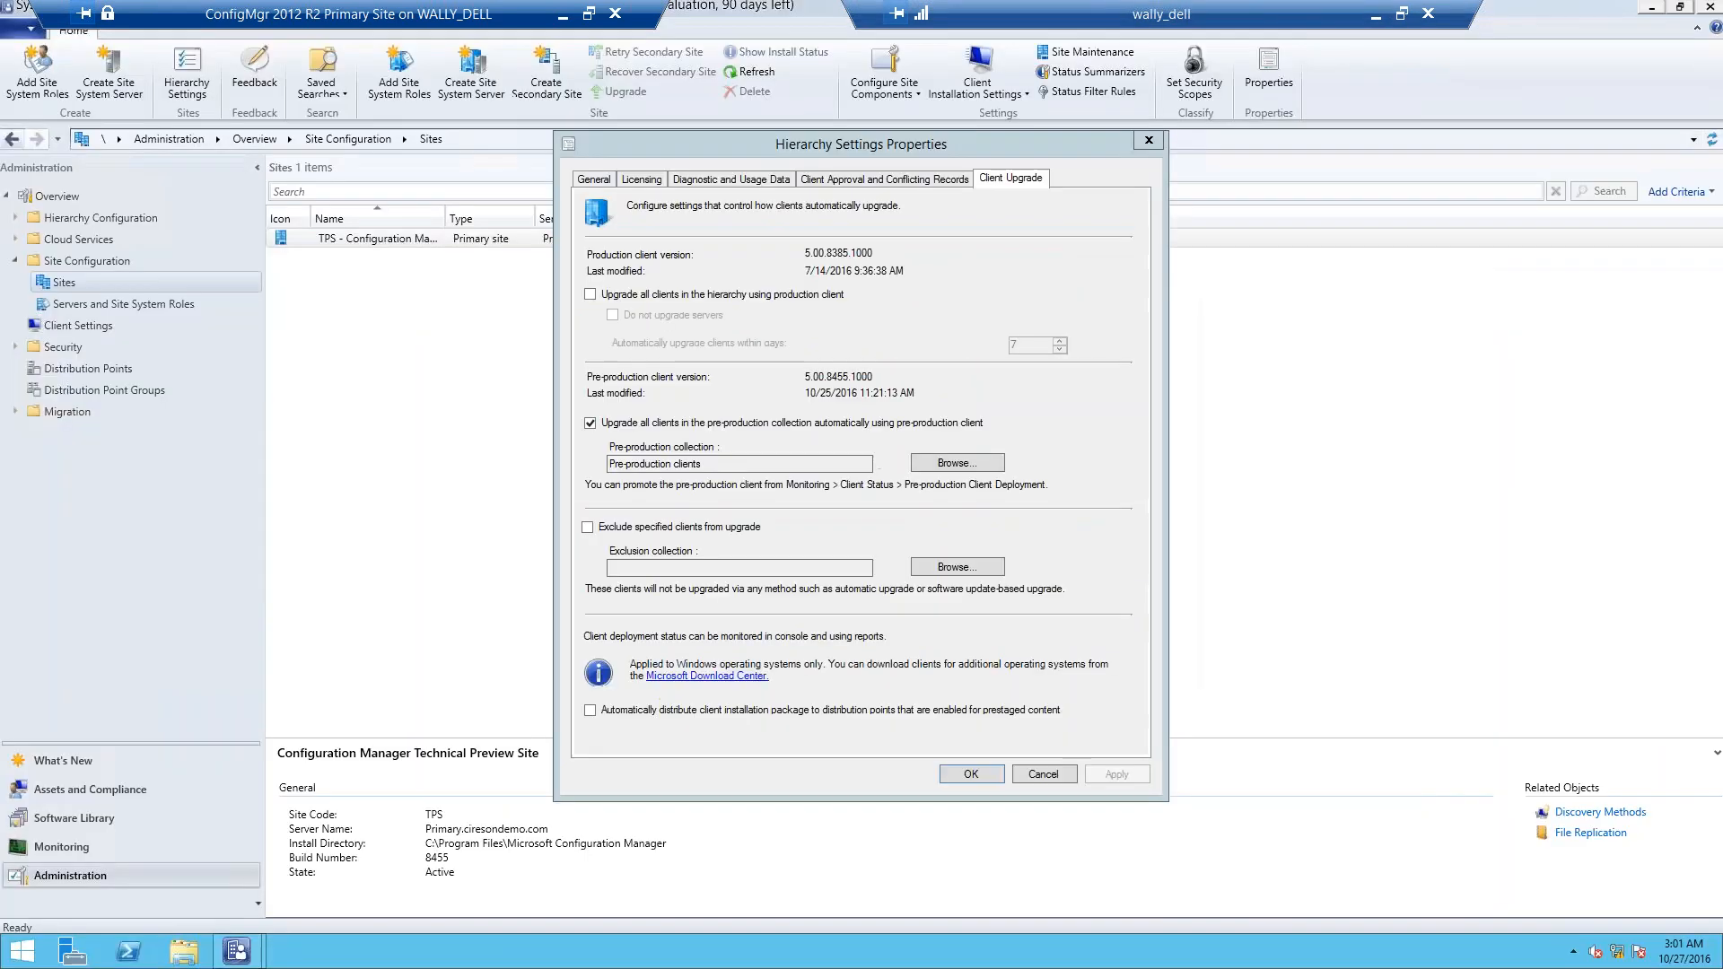
- Enable upgrading all clients in the hierarchy using the production client, accept the warning, and review the client upgrade and exclusion options
click(590, 295)
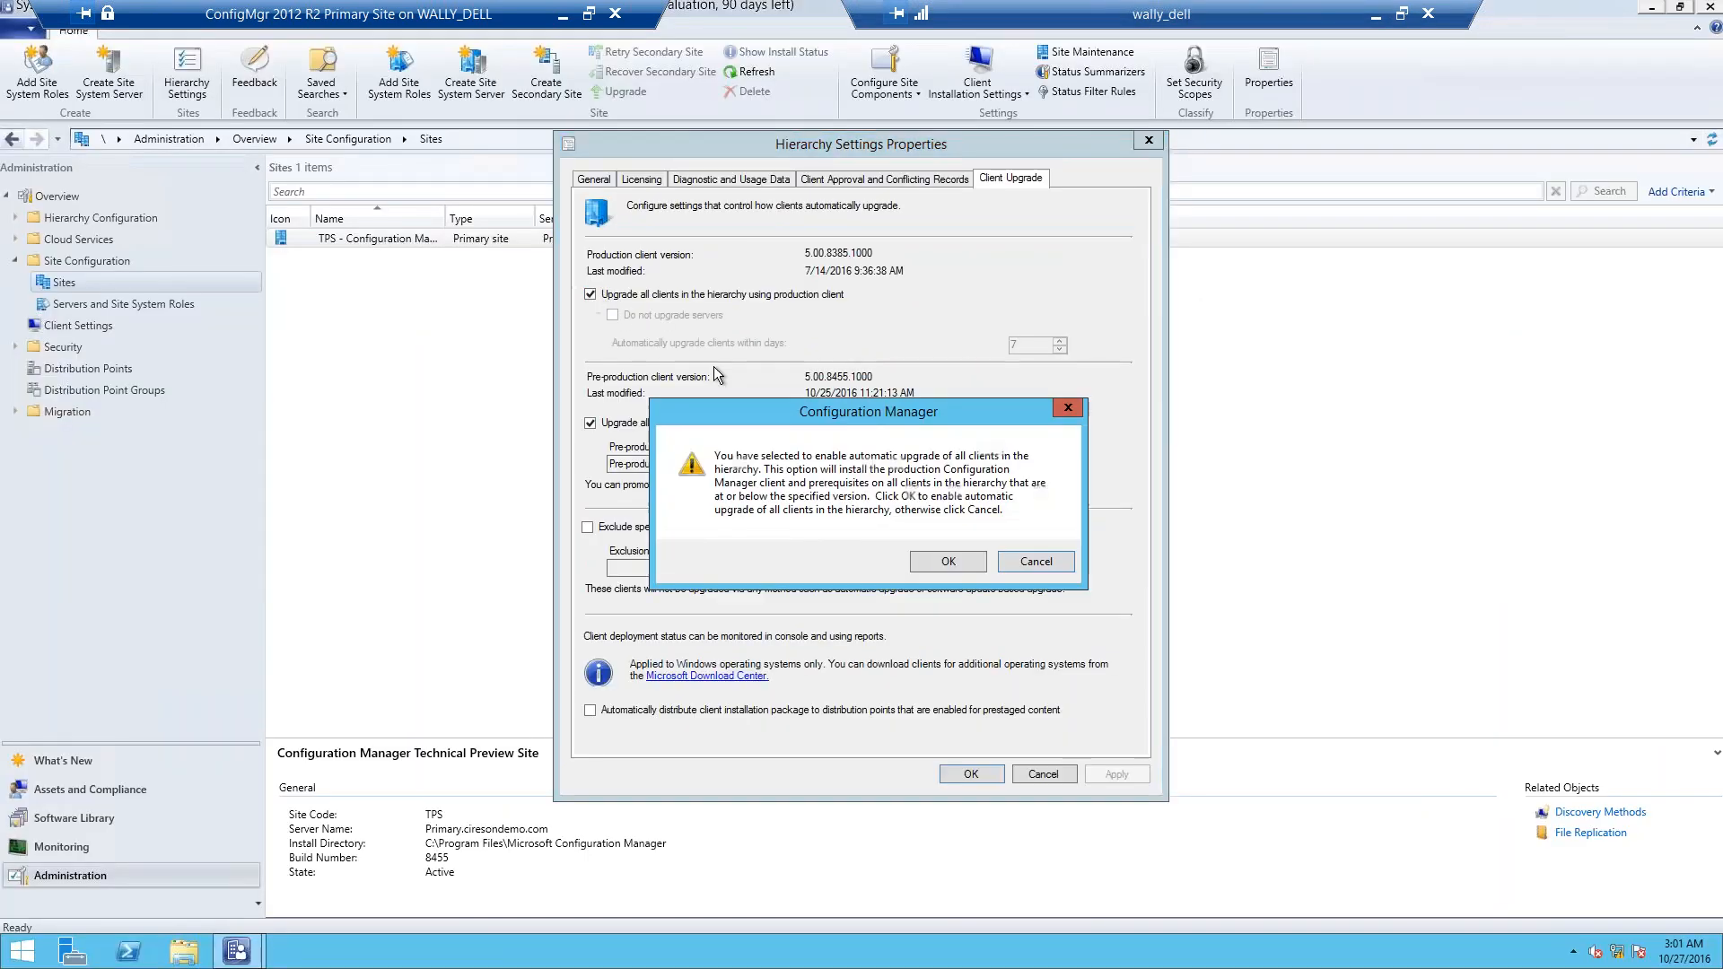
click(944, 562)
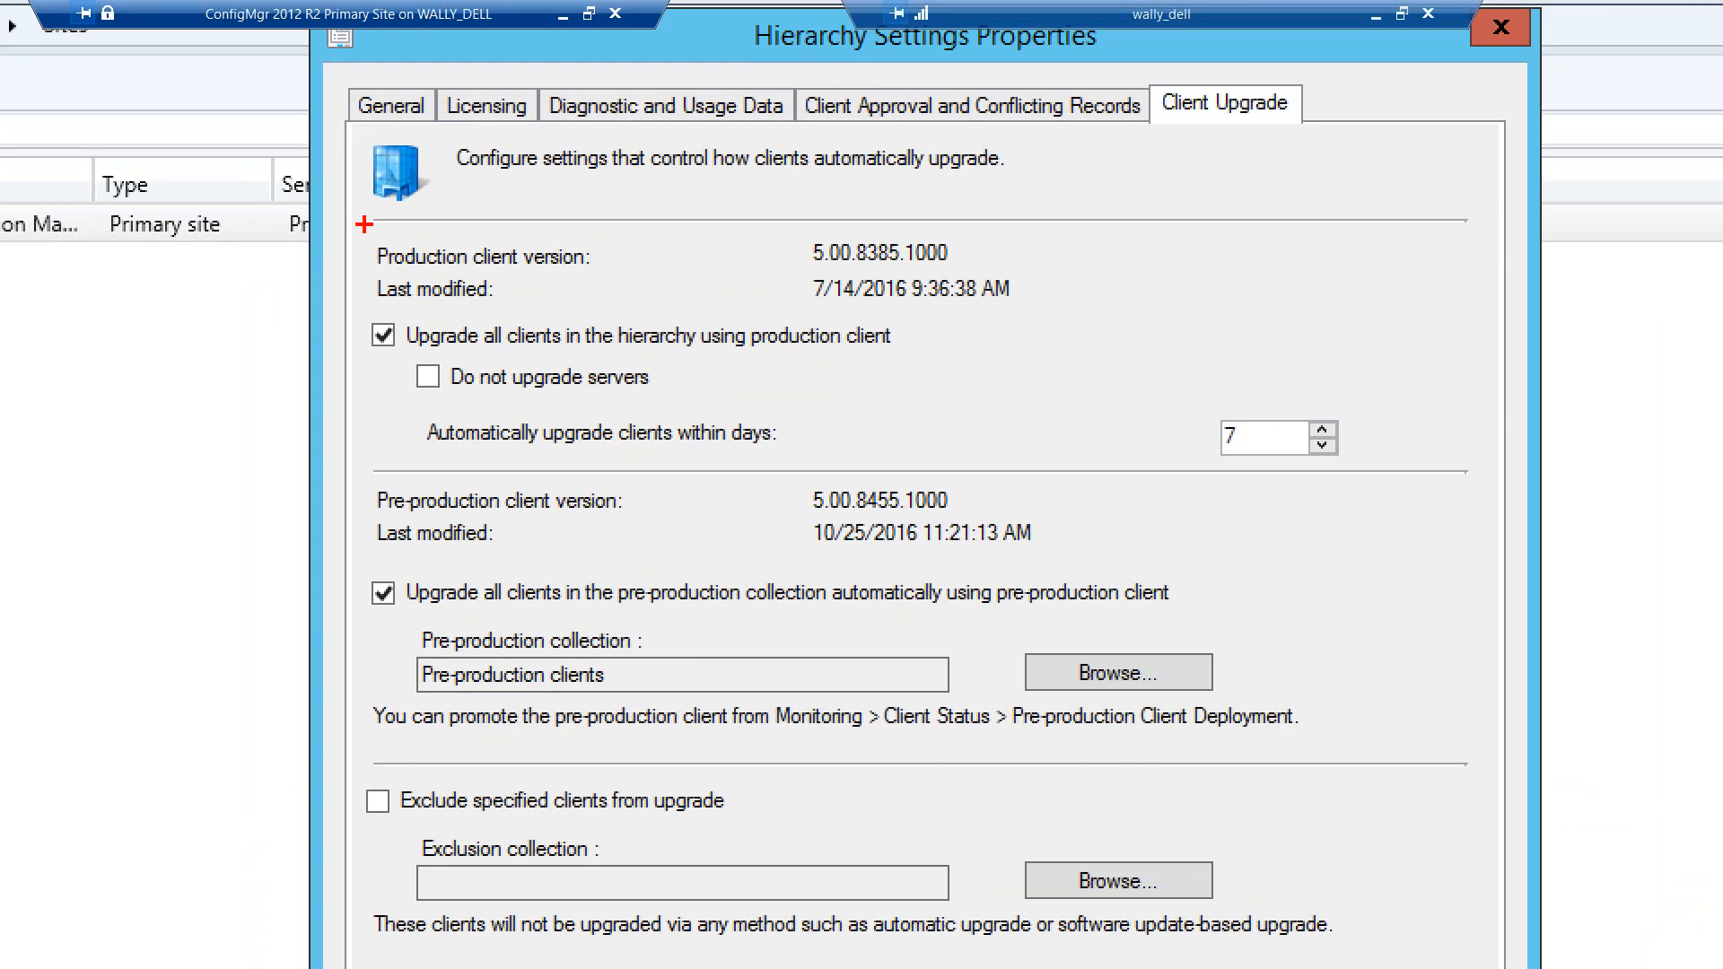
mouse_move(363, 224)
mouse_down()
mouse_move(1007, 382)
mouse_move(1279, 476)
mouse_move(1387, 485)
mouse_up()
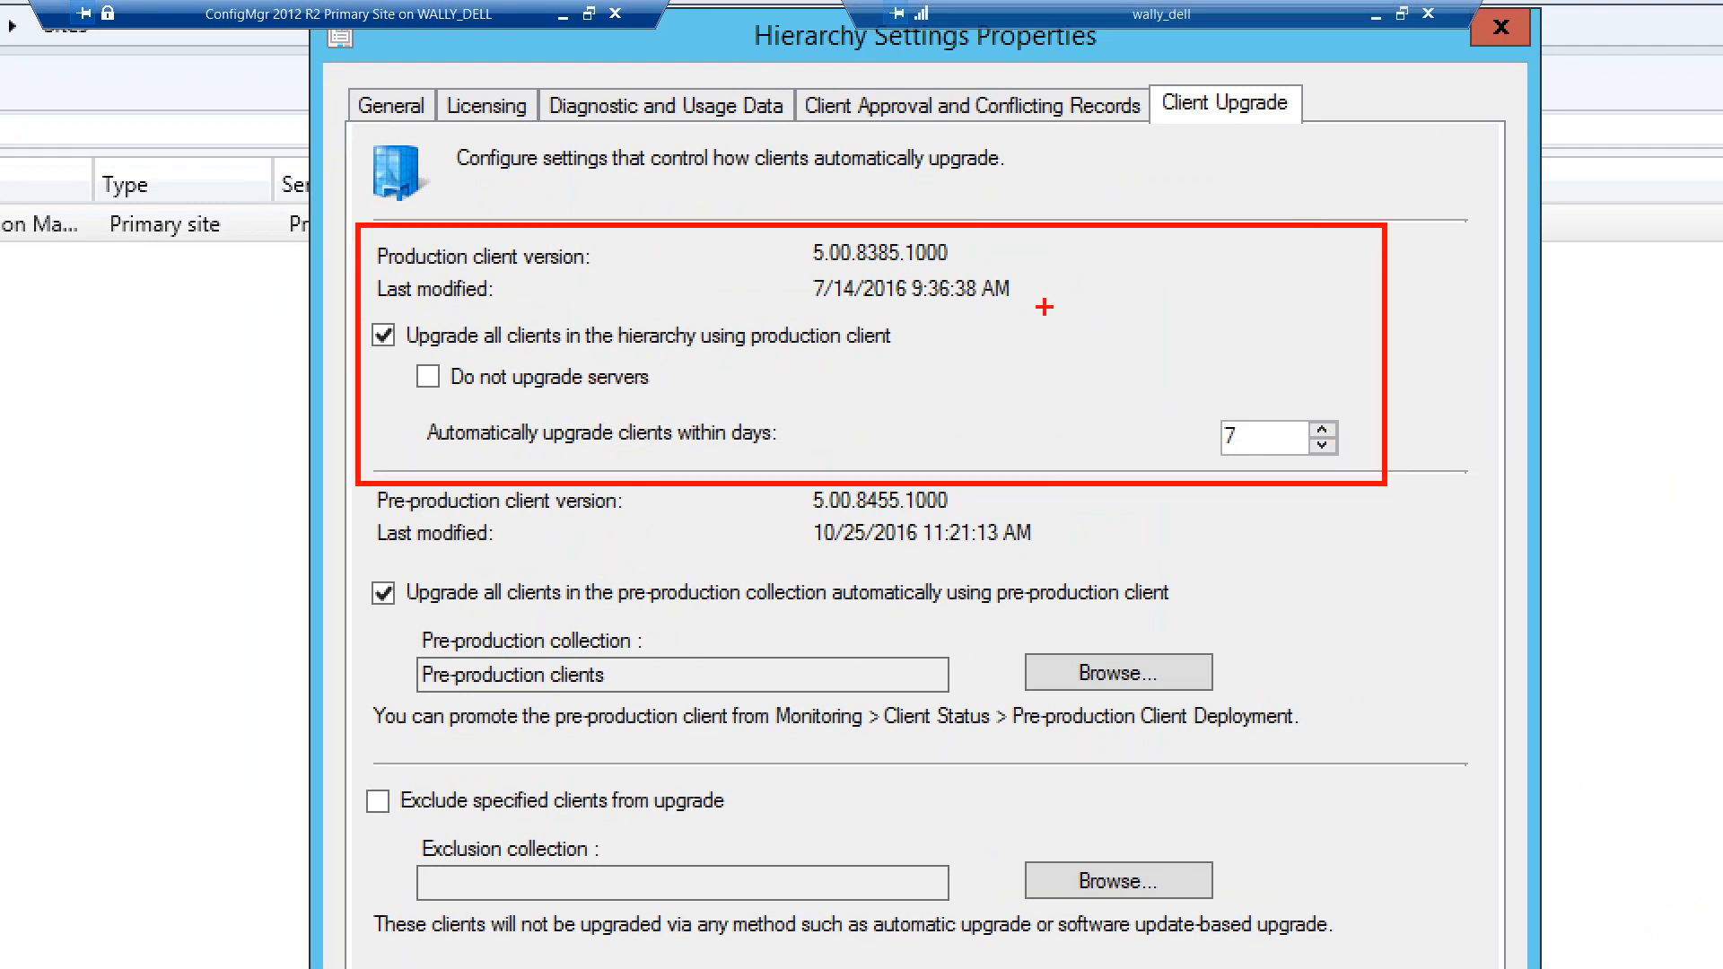
drag(1026, 289, 1141, 273)
drag(1261, 424, 1149, 323)
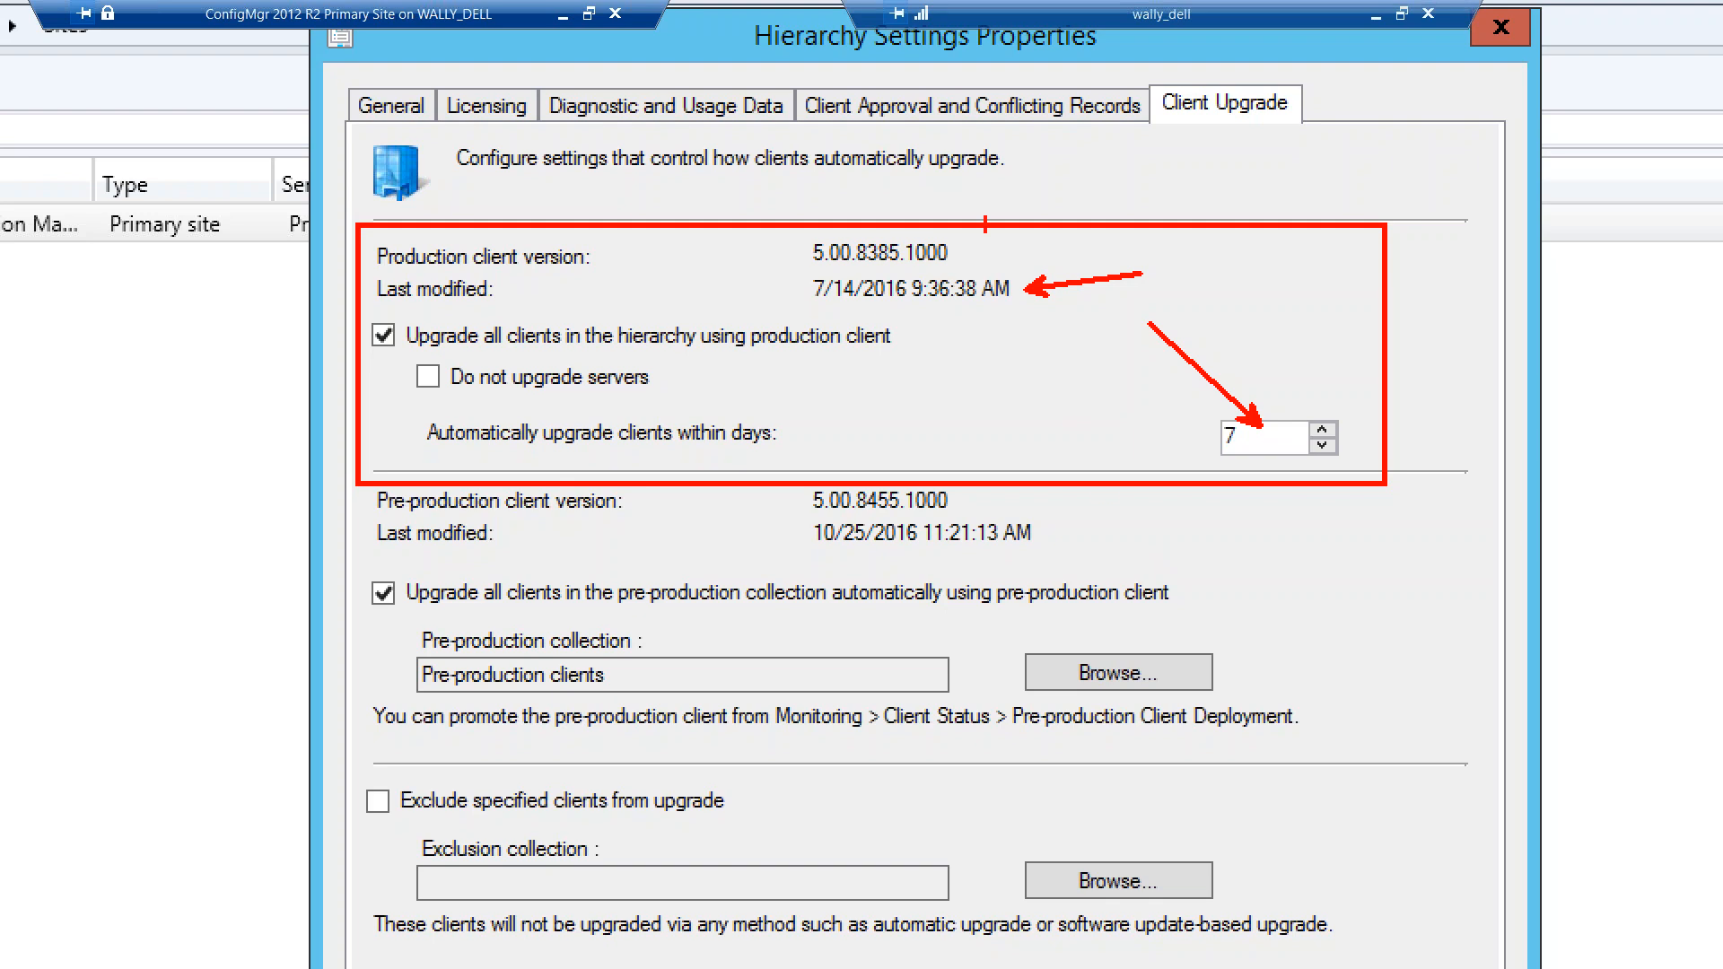
drag(936, 236, 1080, 196)
drag(931, 533, 1007, 568)
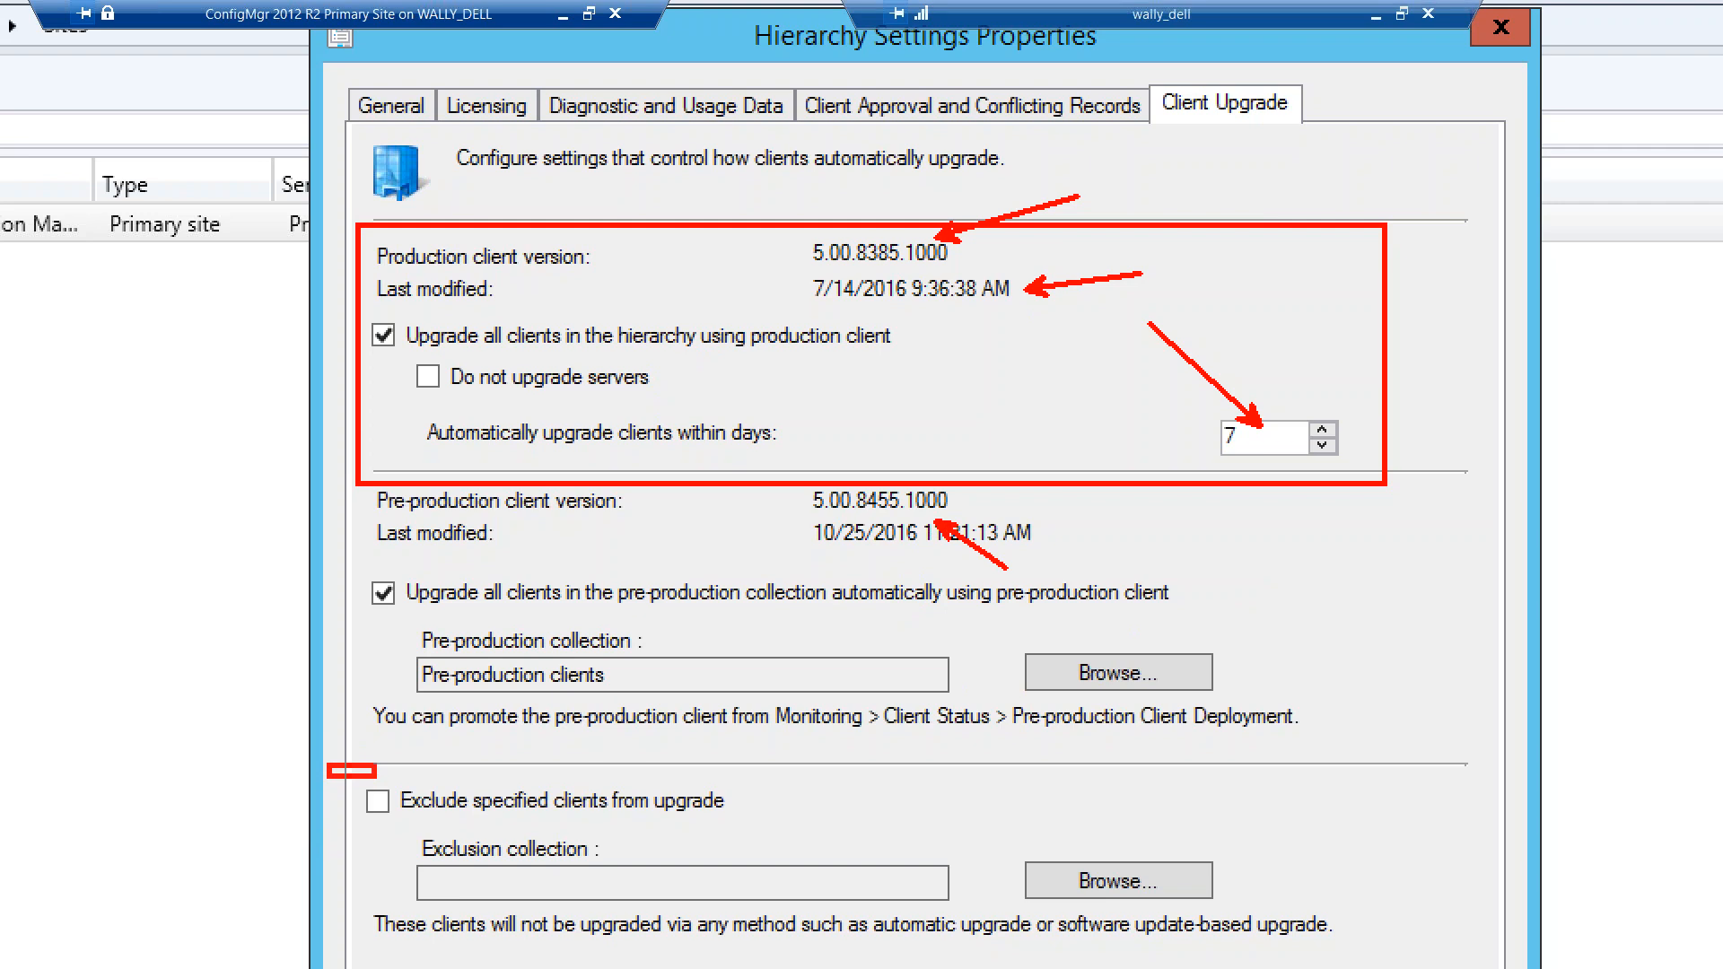
mouse_move(328, 765)
mouse_down()
mouse_move(1093, 928)
mouse_move(1346, 930)
mouse_up()
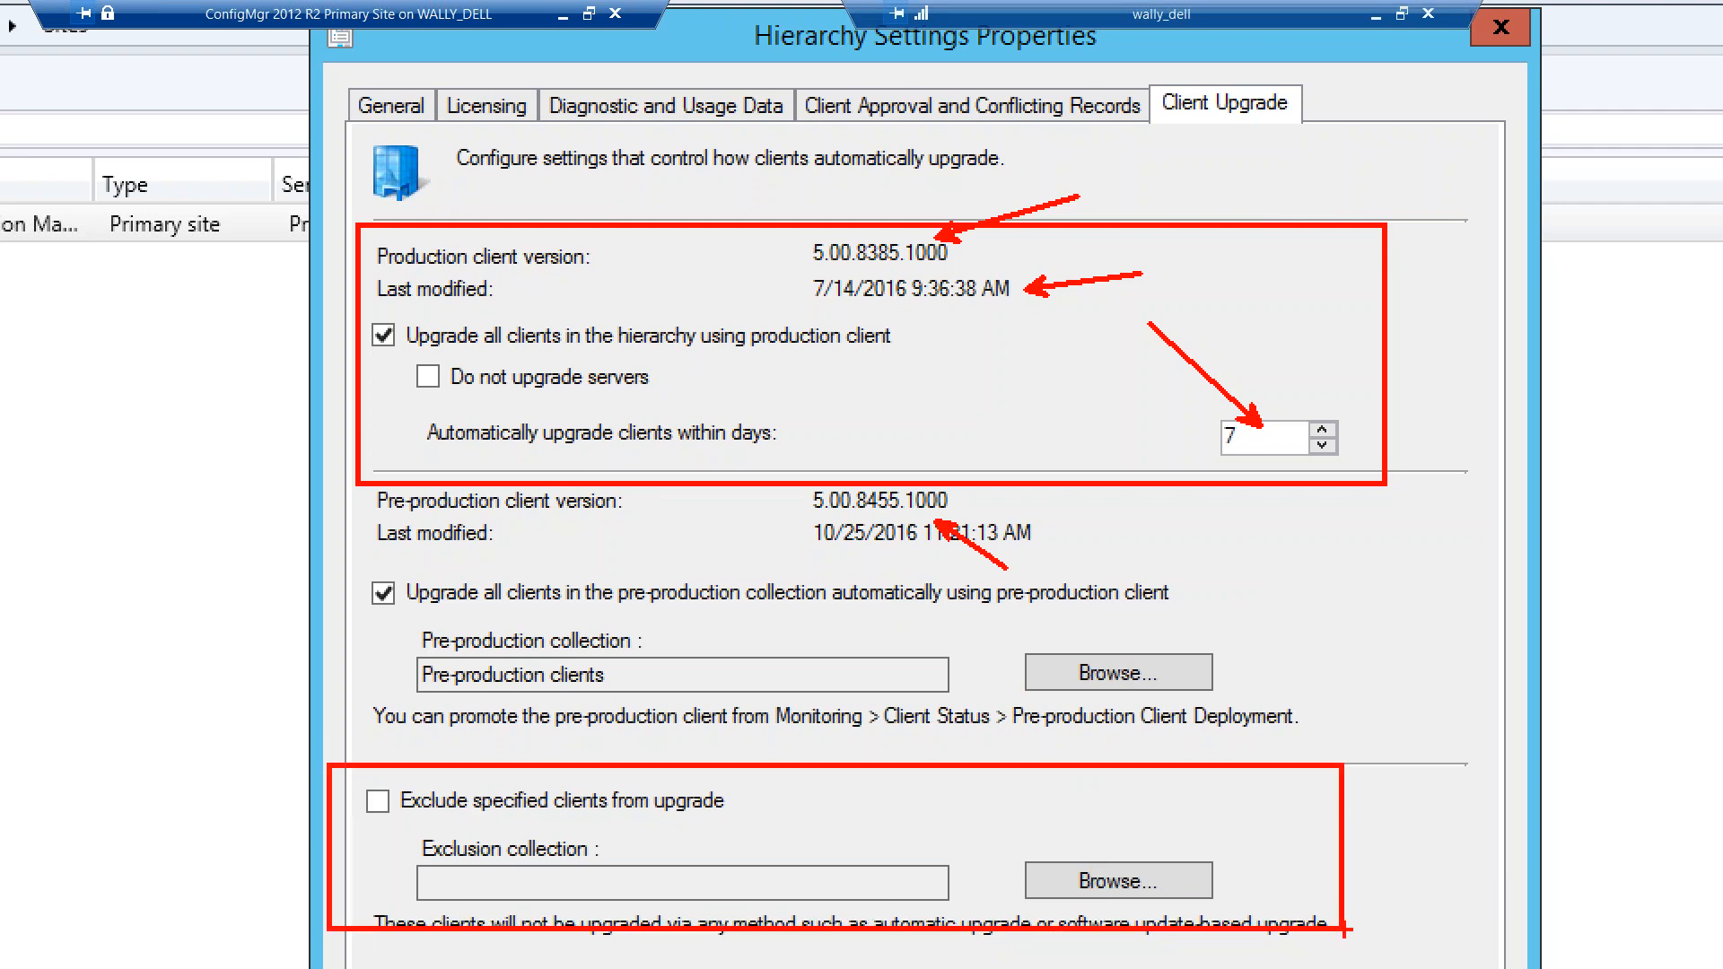
key(Escape)
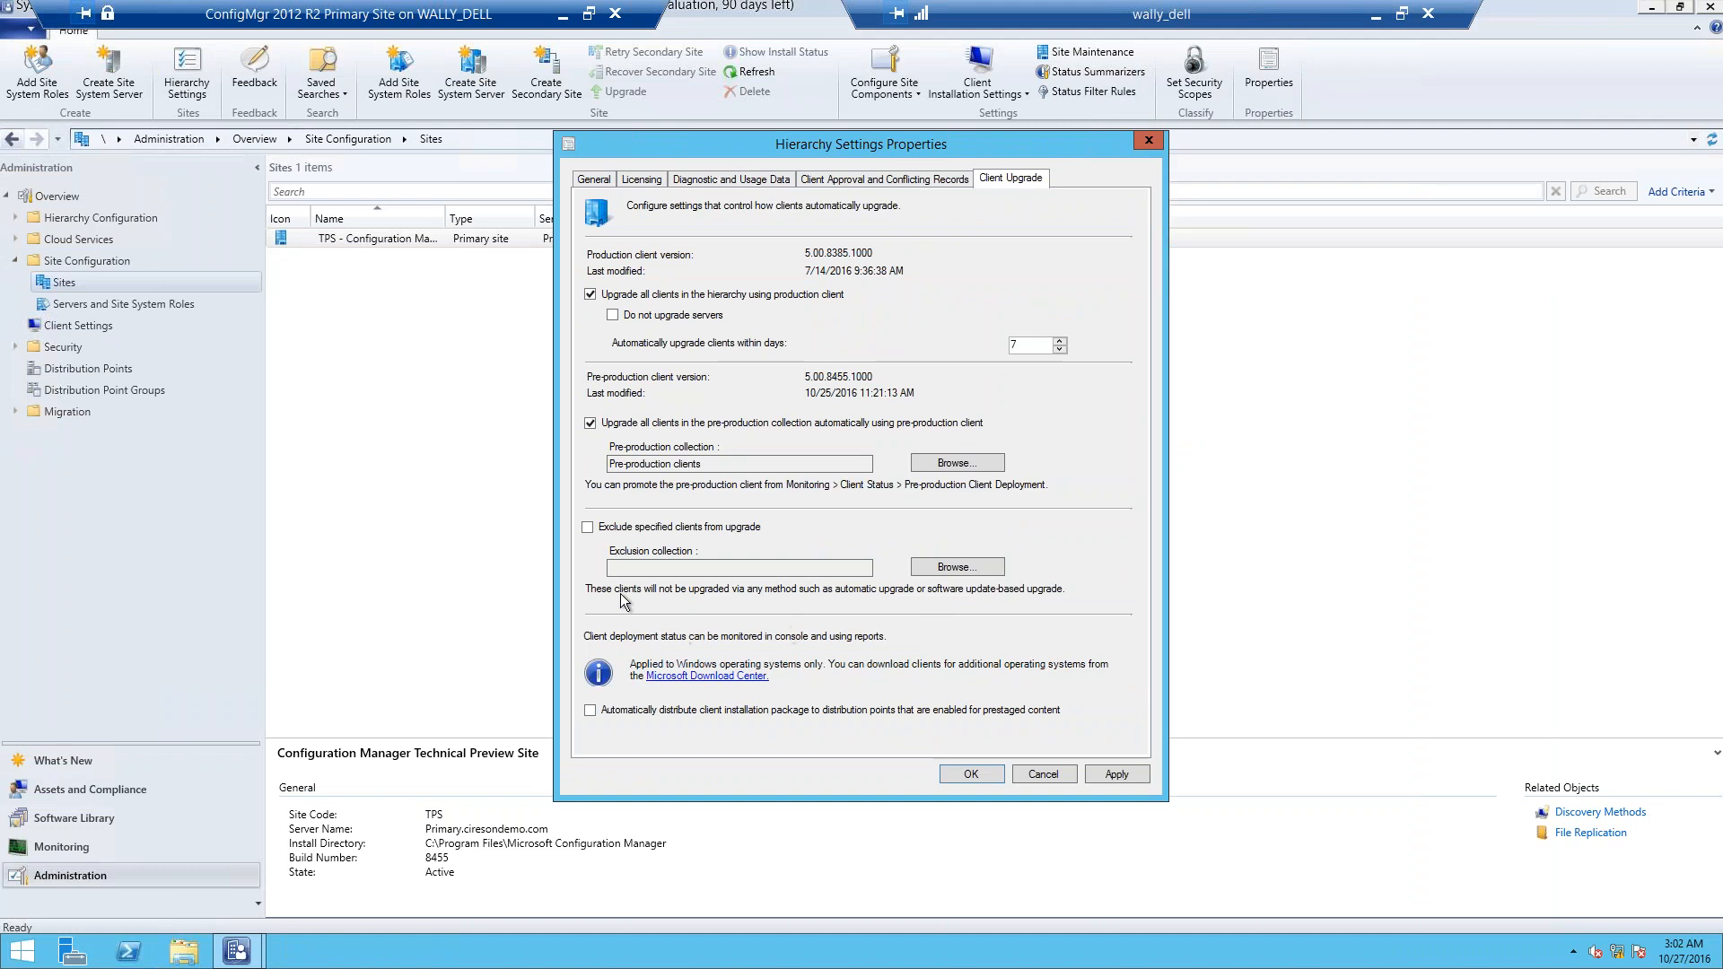
- Enable excluding specified clients from upgrade and choose Pre-production clients as the exclusion collection
click(589, 527)
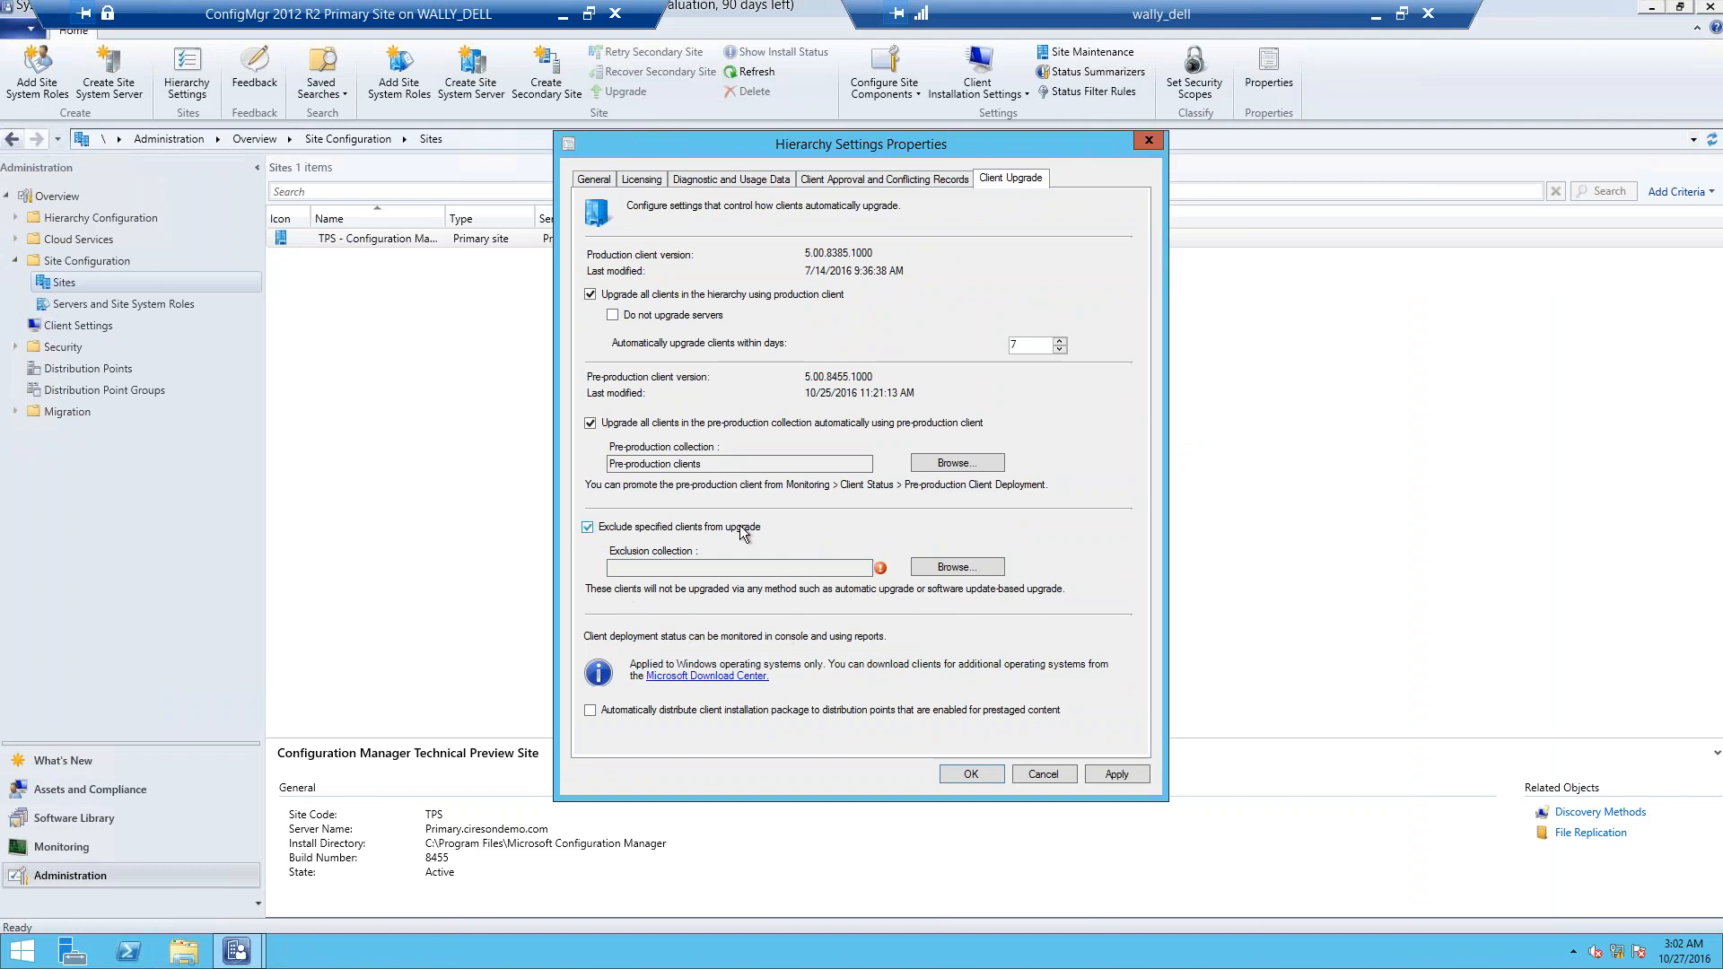
click(935, 568)
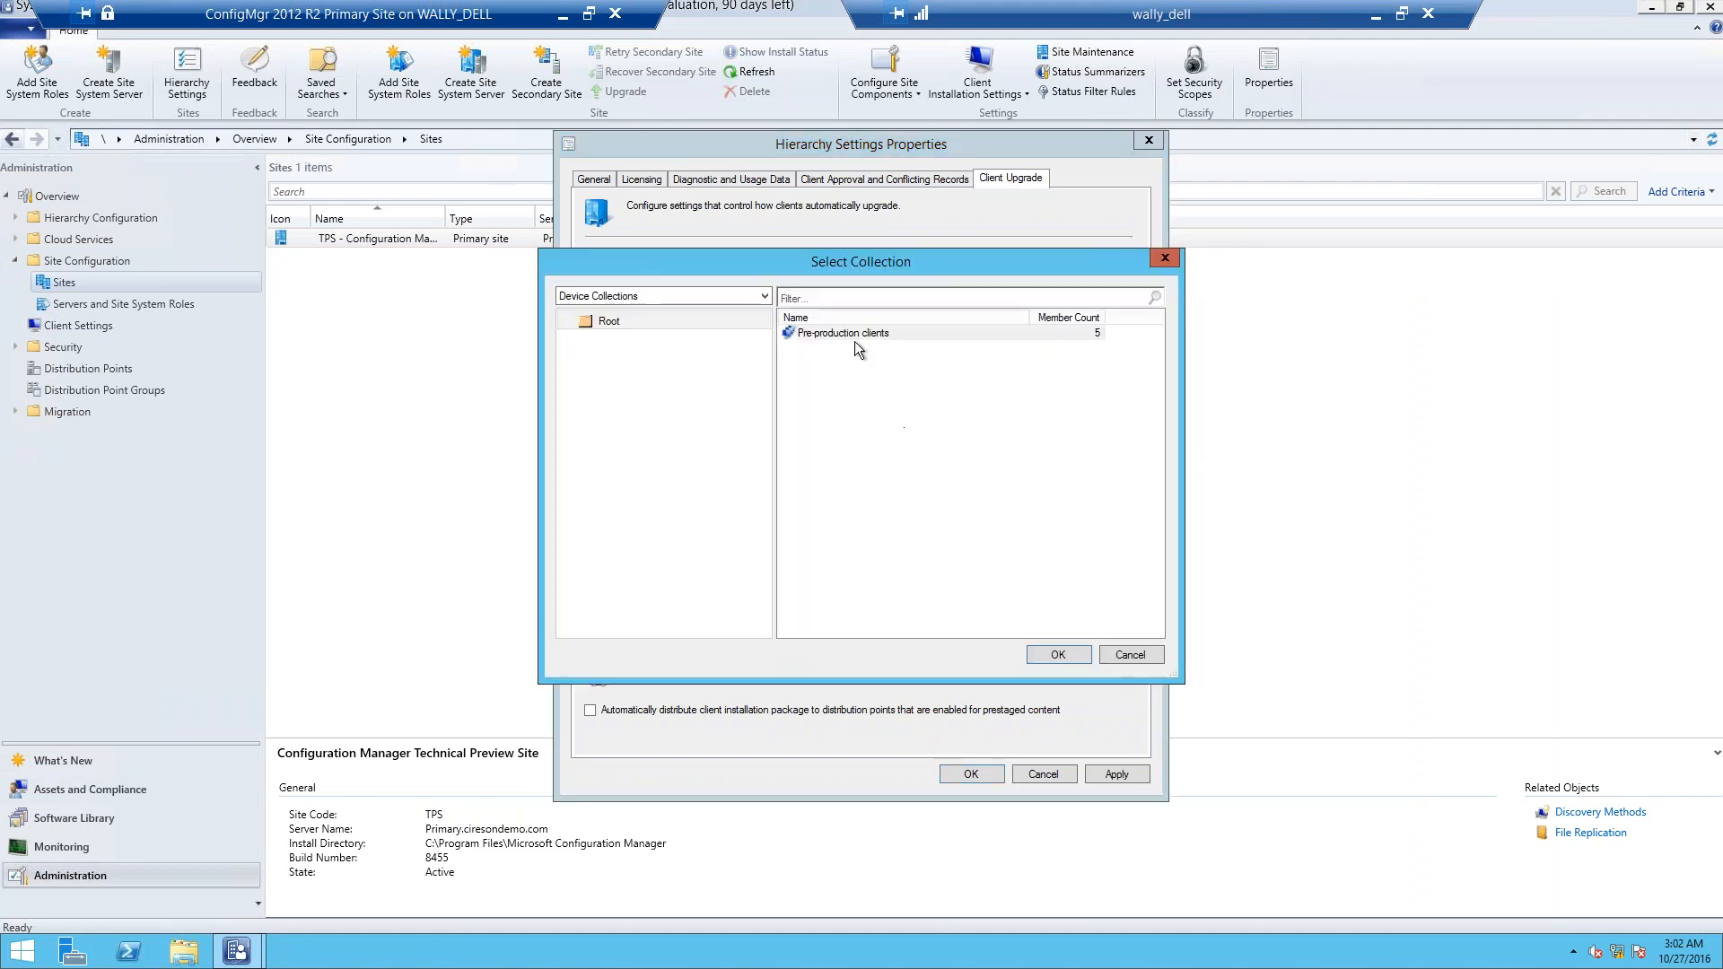
click(849, 332)
click(1059, 654)
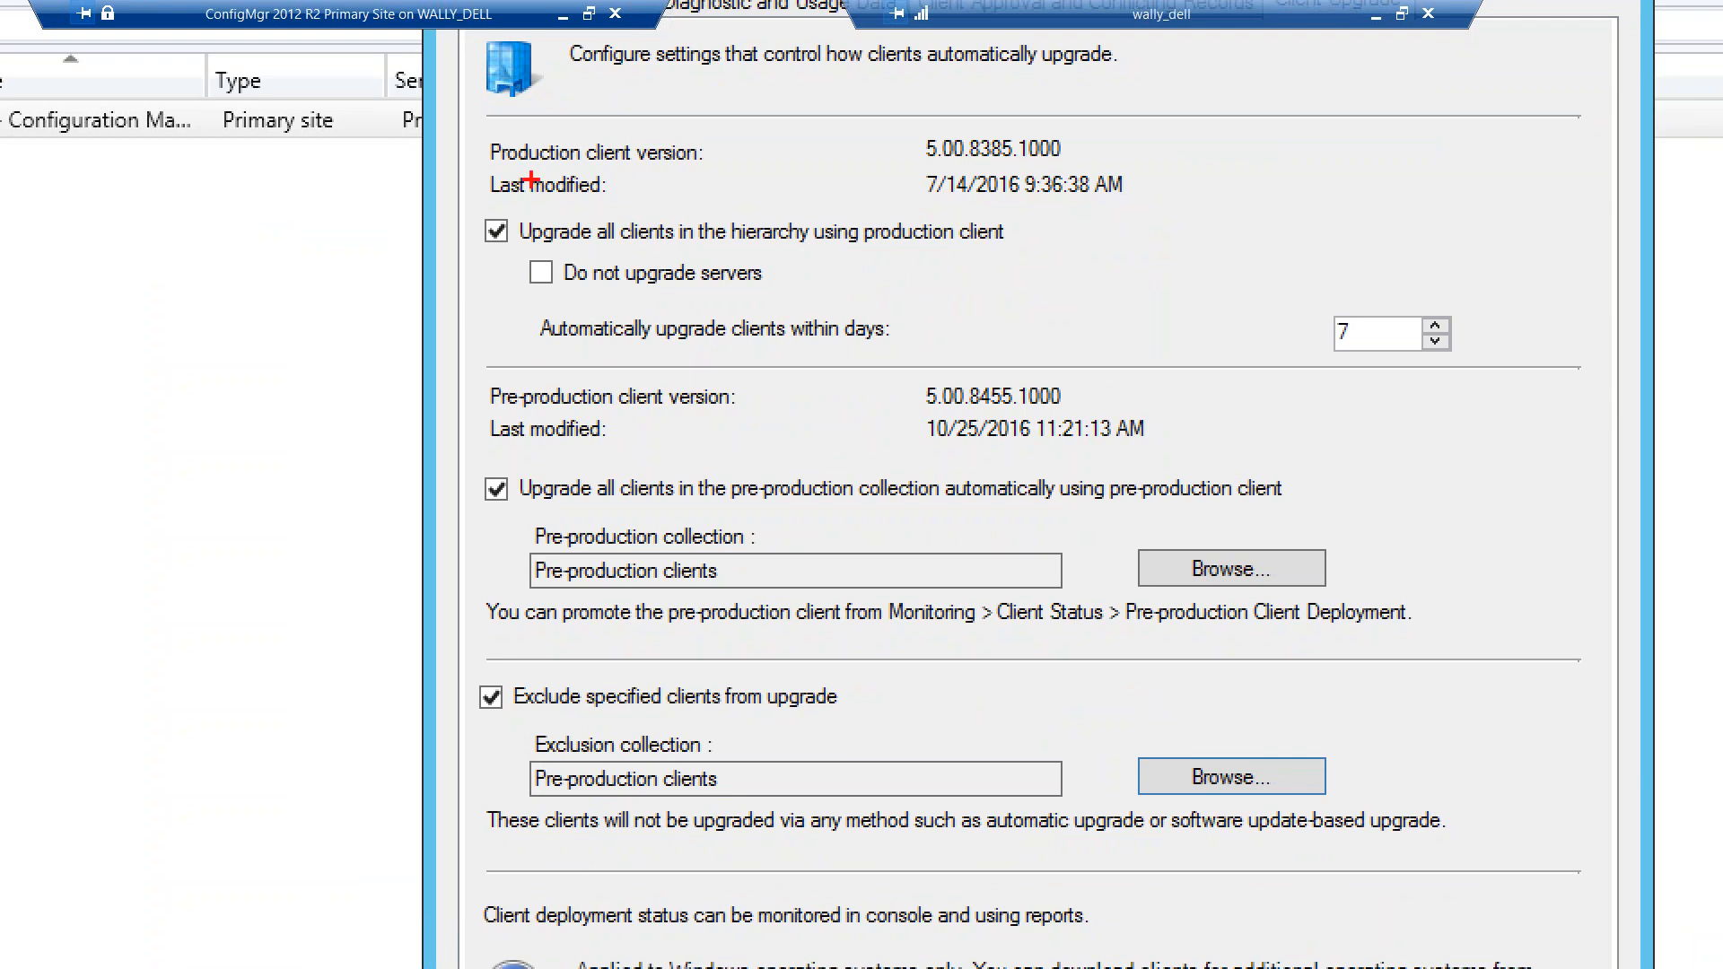
drag(524, 752, 342, 735)
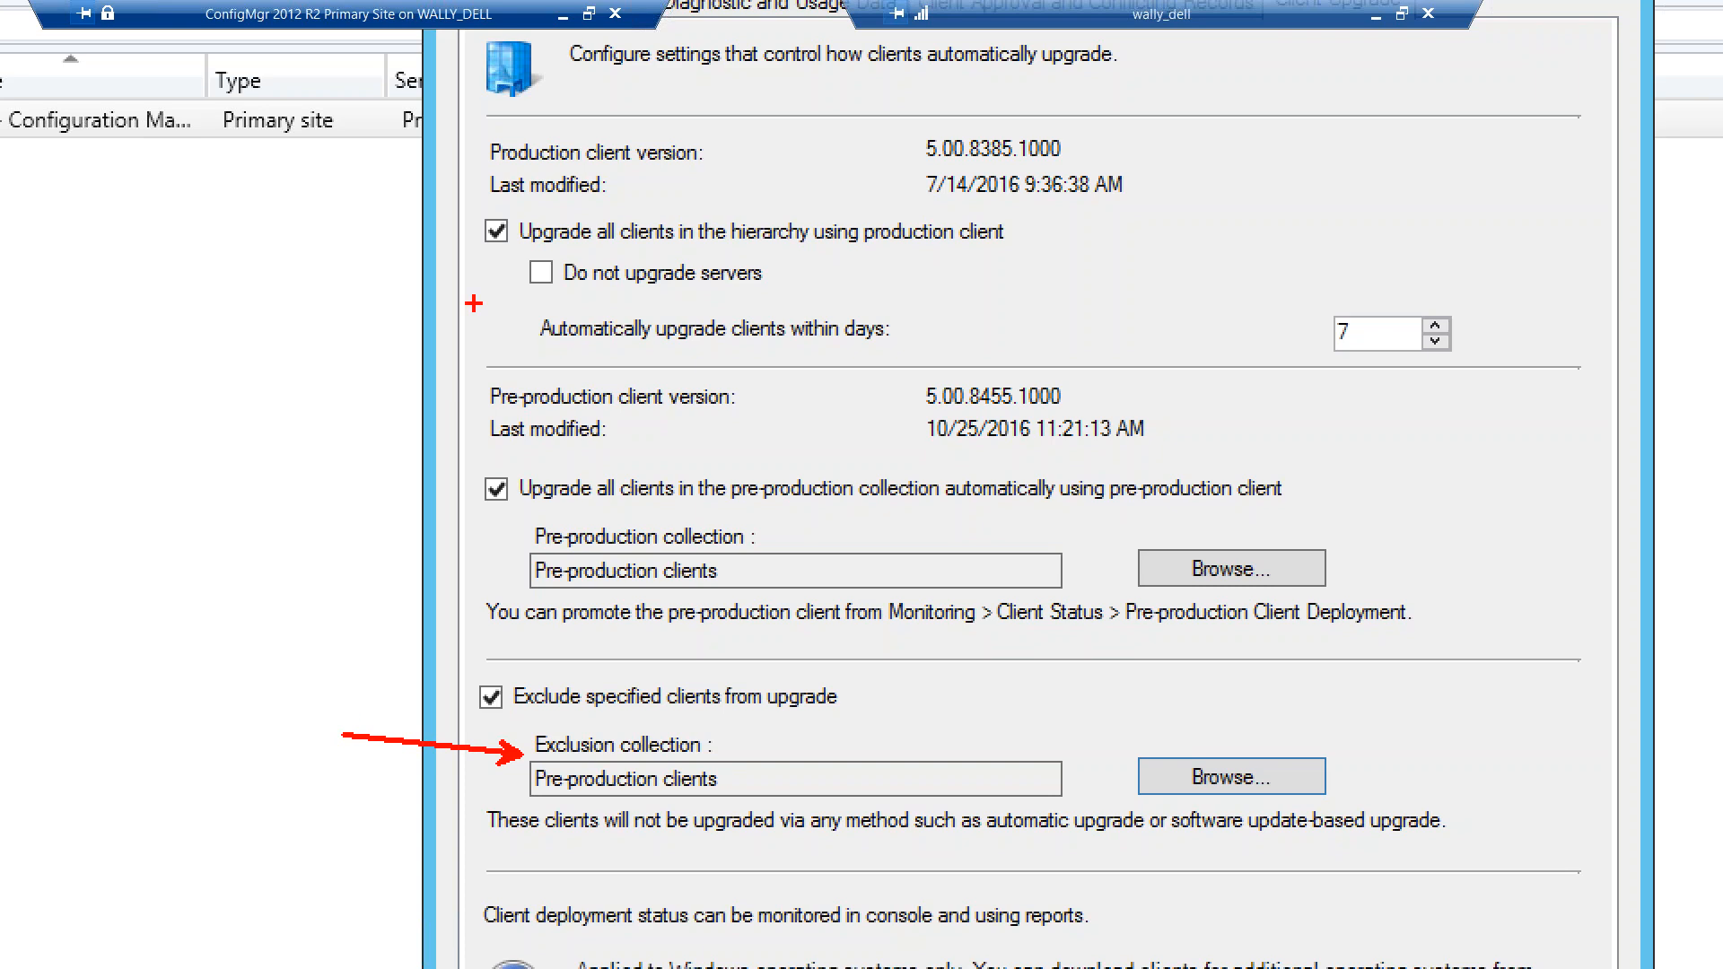
mouse_move(473, 140)
mouse_down()
mouse_move(871, 314)
mouse_move(1415, 384)
mouse_move(1490, 347)
mouse_up()
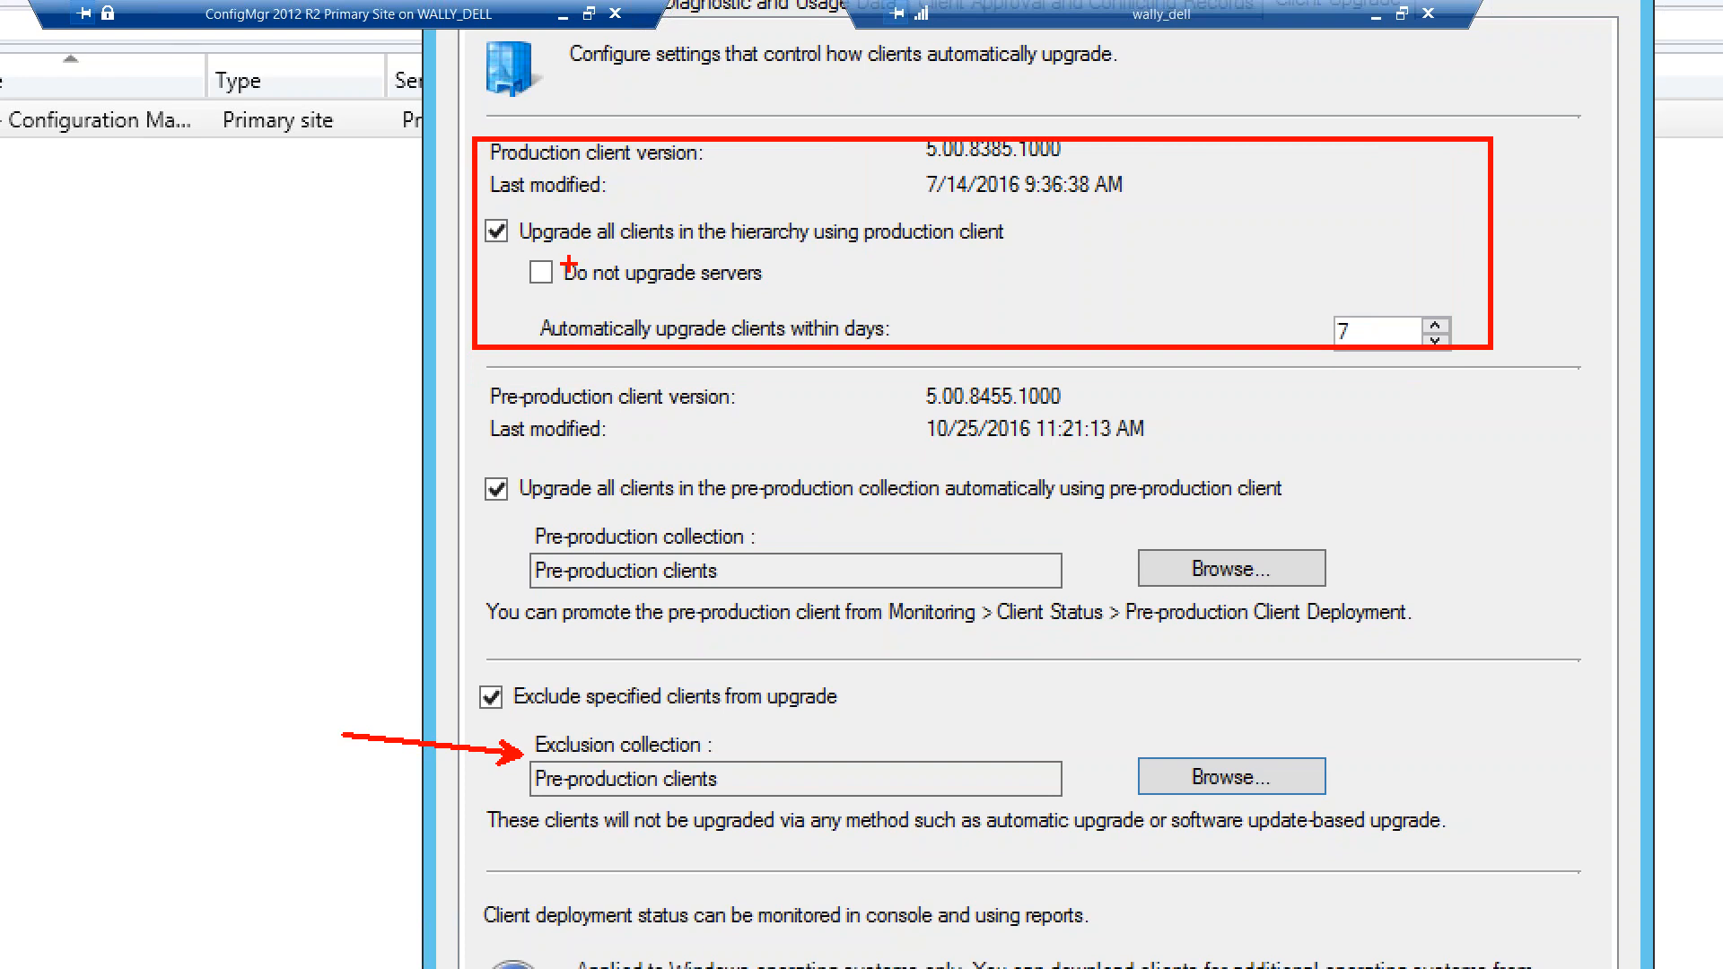
mouse_move(569, 241)
mouse_down()
mouse_move(493, 267)
mouse_move(644, 305)
mouse_move(748, 303)
mouse_move(657, 254)
mouse_move(571, 244)
mouse_up()
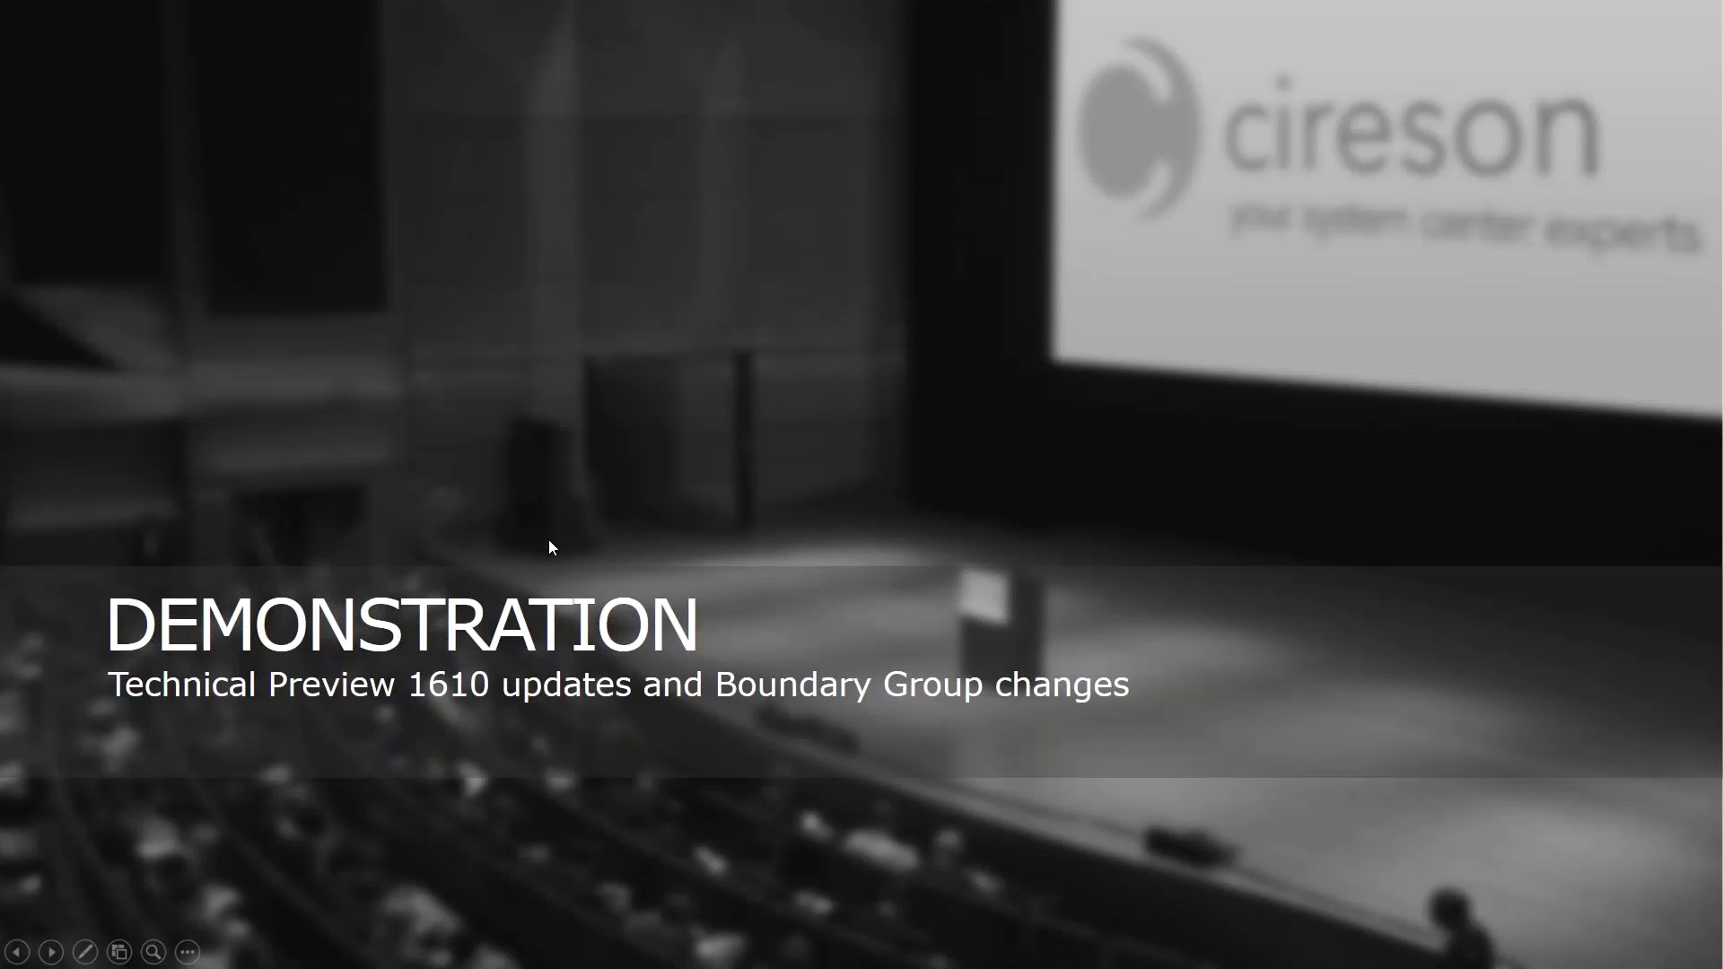
key(Right)
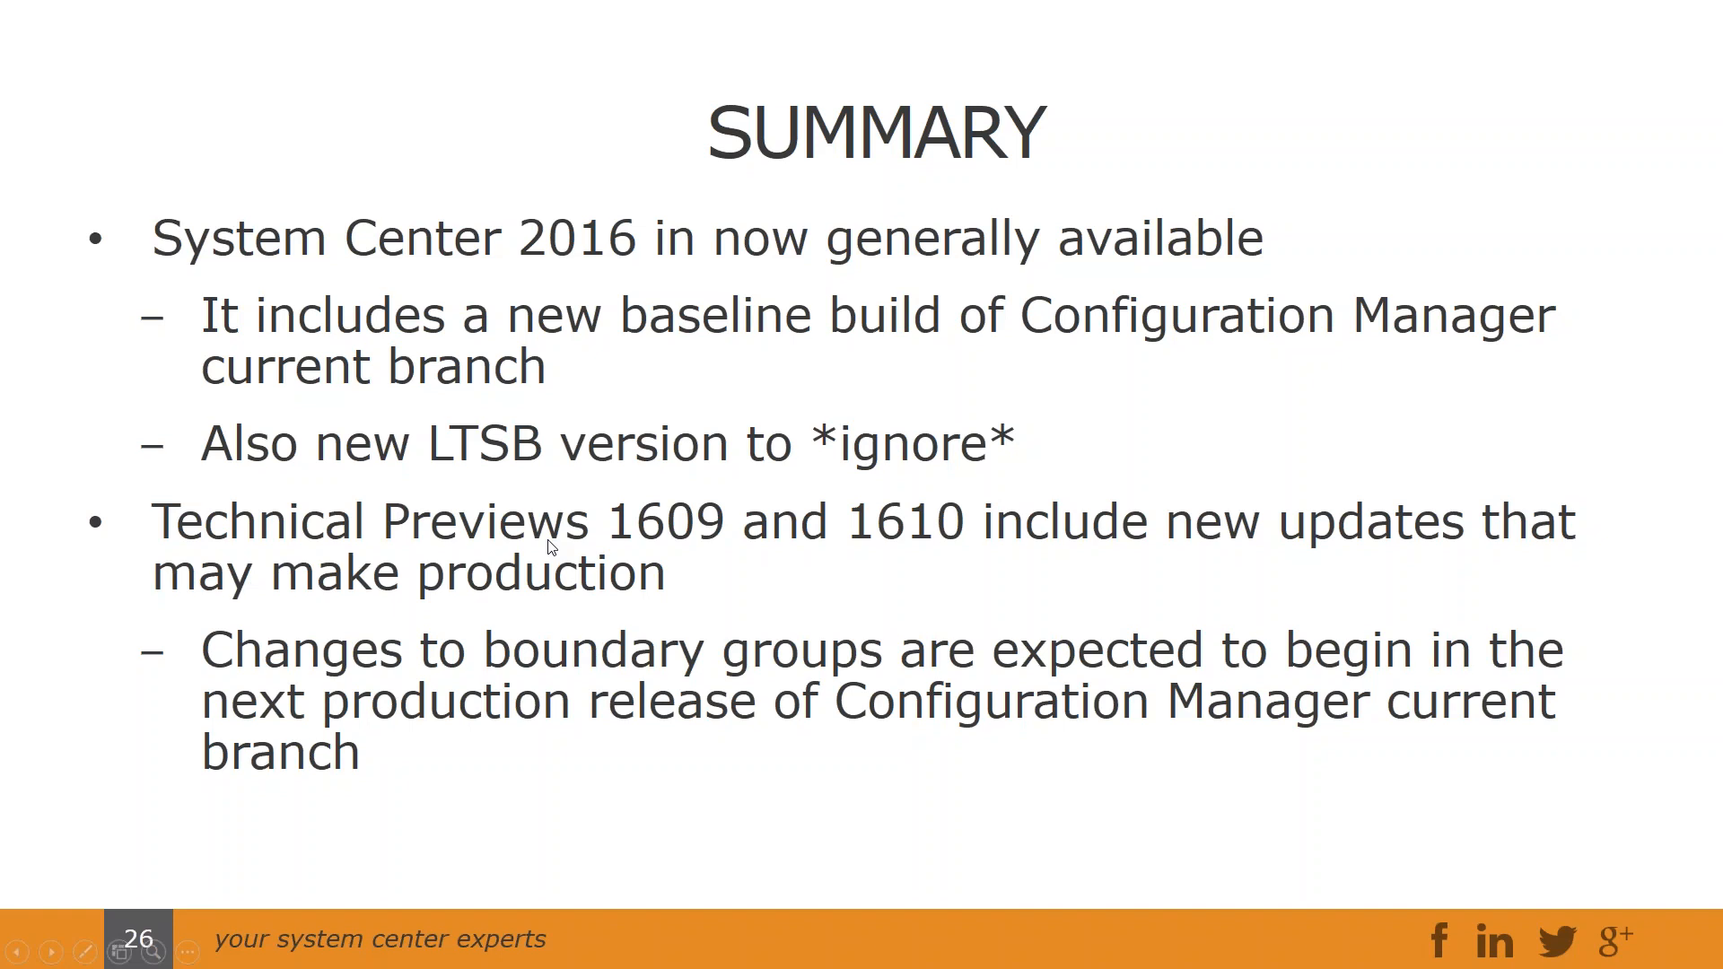